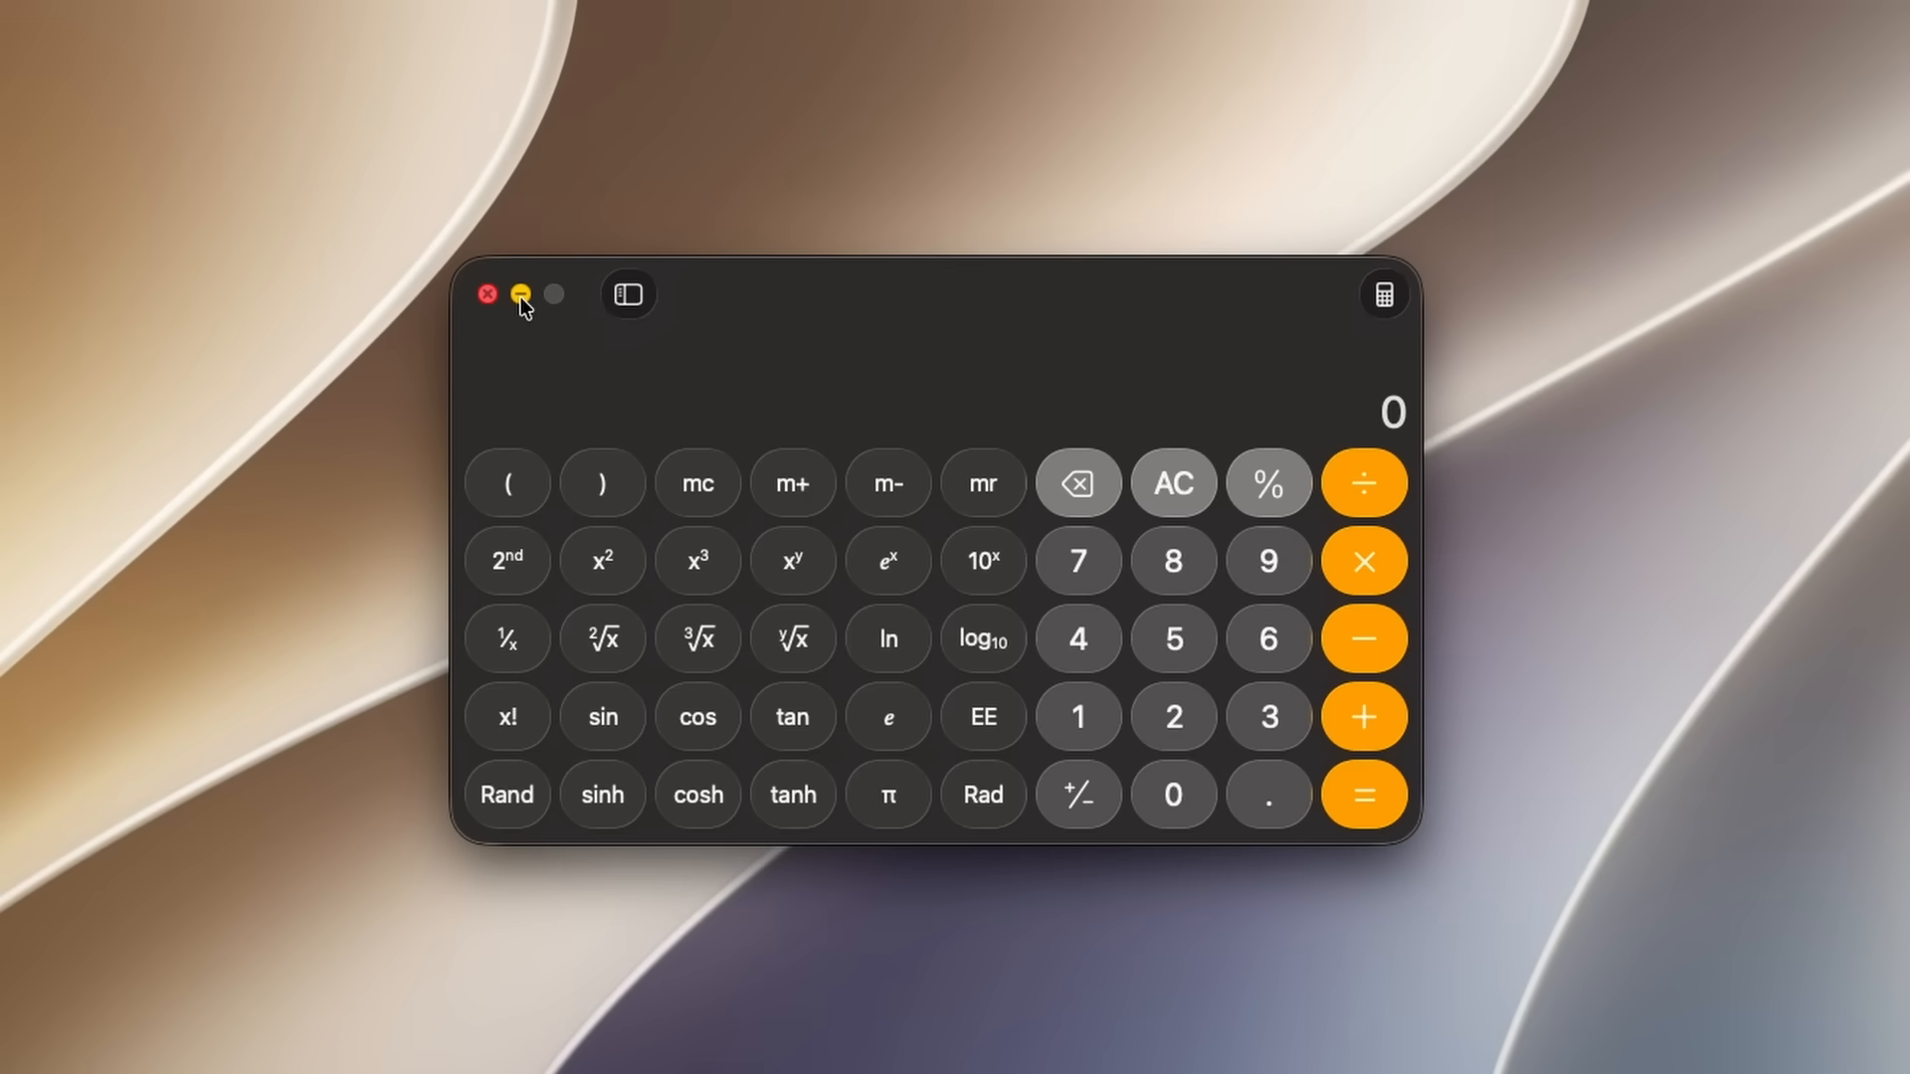
- Minimize the Calculator window and open the Spotlight search
{"action": "left_click", "coordinate": [519, 296]}
{"action": "key", "text": "super+space"}
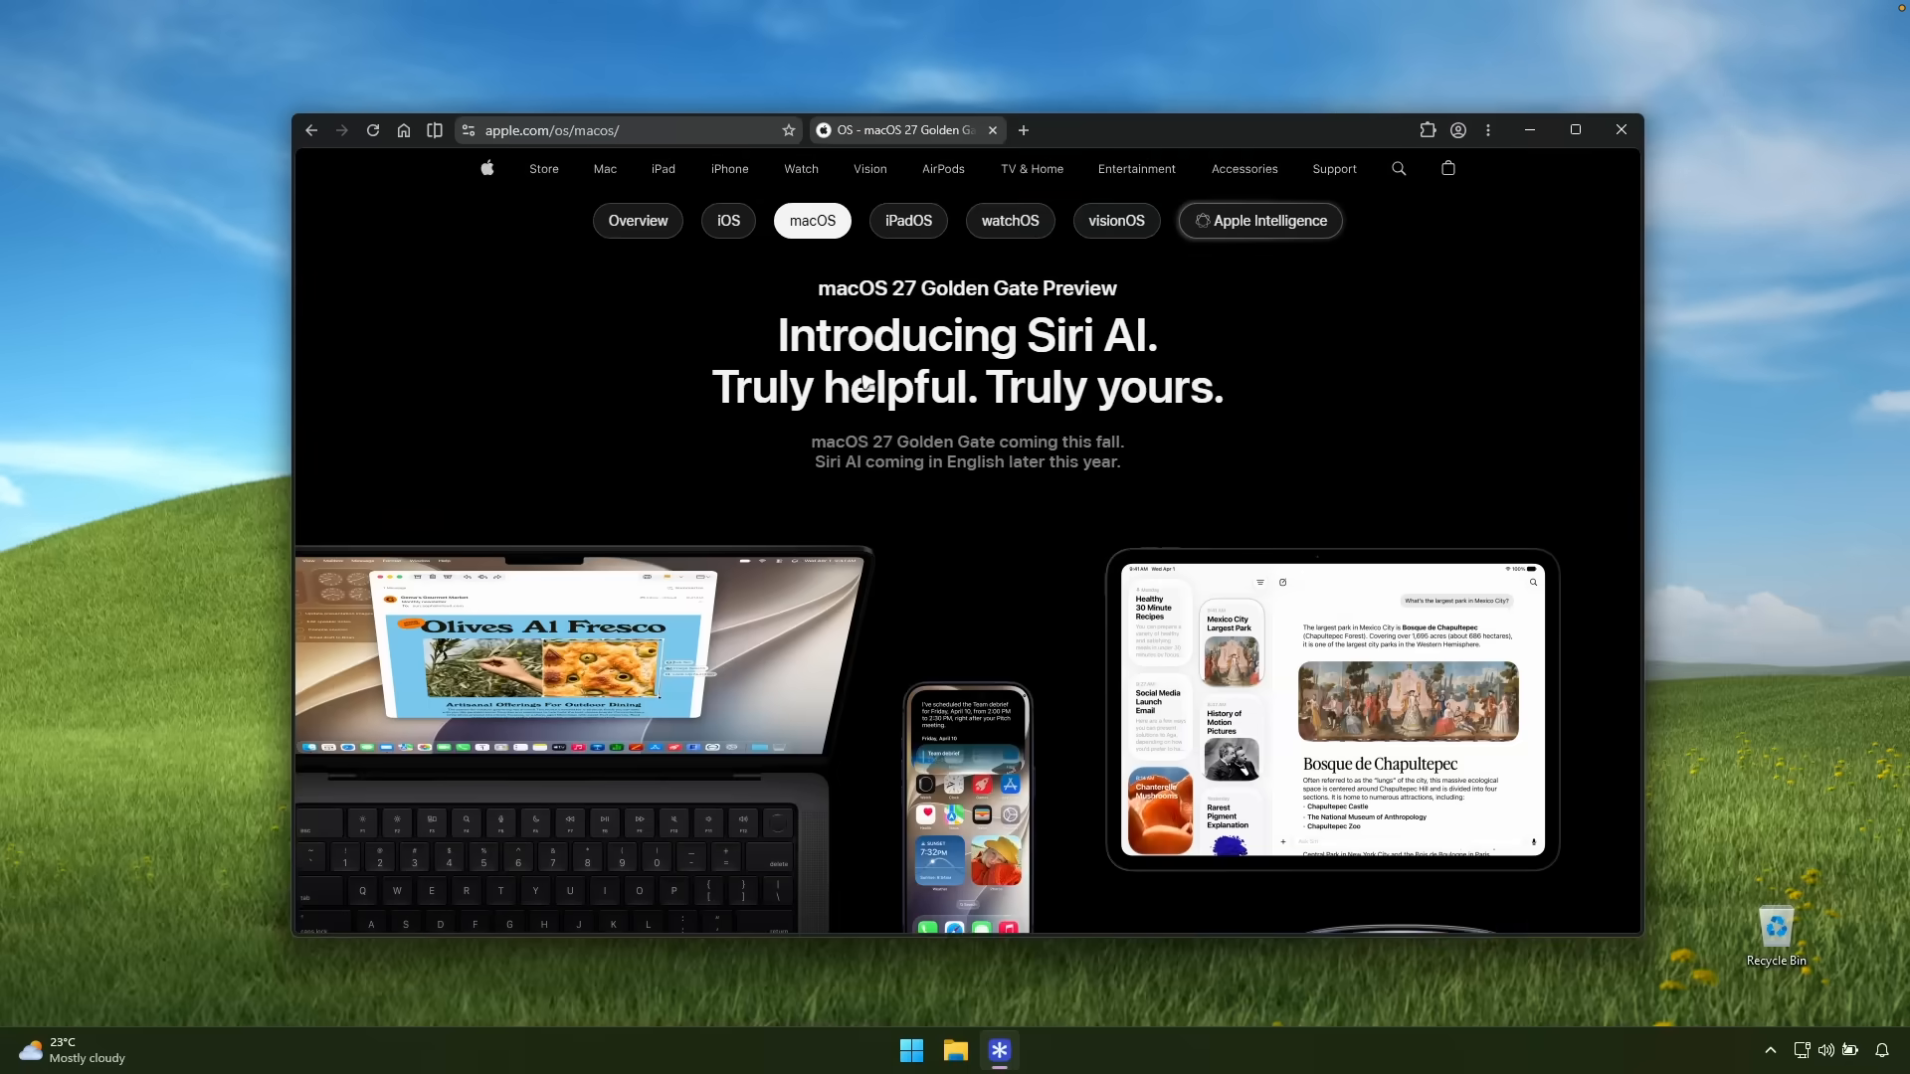
- Browse Apple's macOS 27 preview page and view the Visual Intelligence slide in the what's-new gallery
{"action": "scroll", "coordinate": [866, 375], "scroll_direction": "down", "scroll_amount": 10}
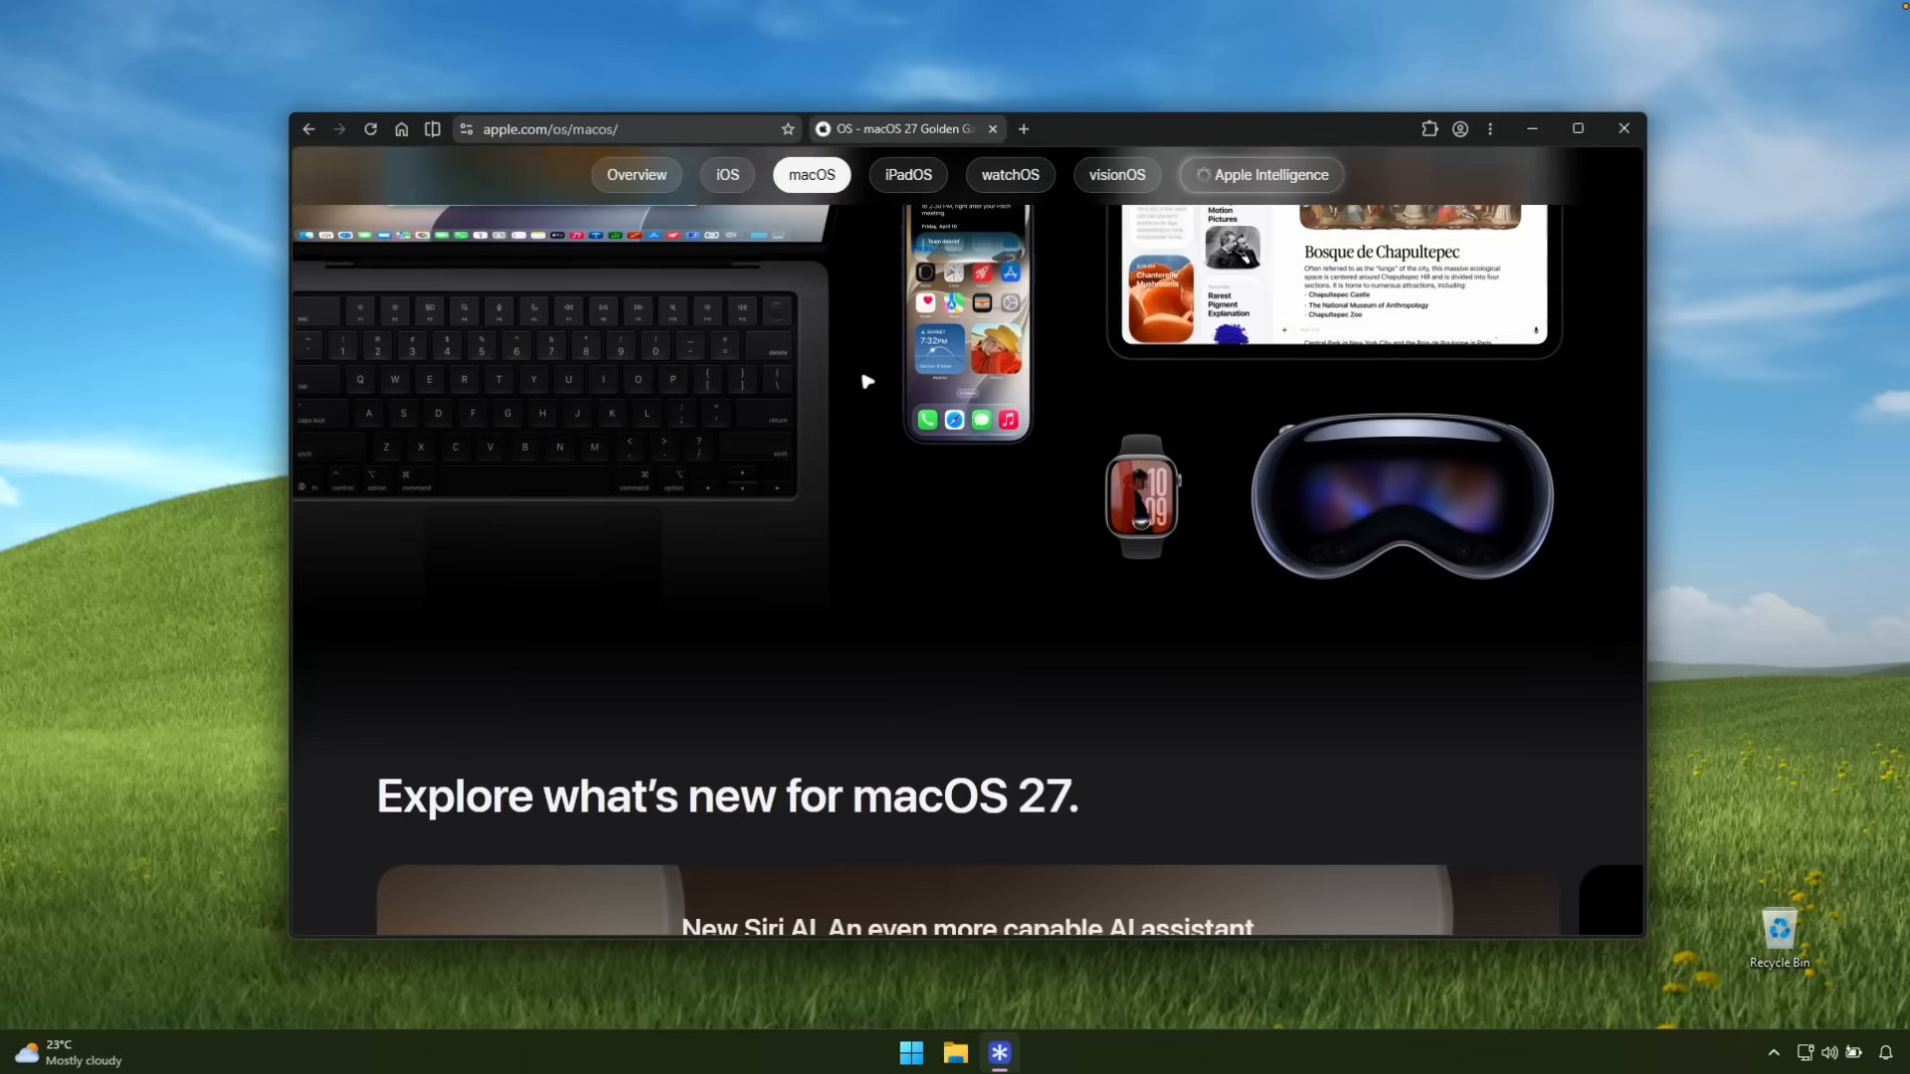
{"action": "scroll", "coordinate": [847, 415], "scroll_direction": "down", "scroll_amount": 5}
{"action": "scroll", "coordinate": [802, 384], "scroll_direction": "up", "scroll_amount": 5}
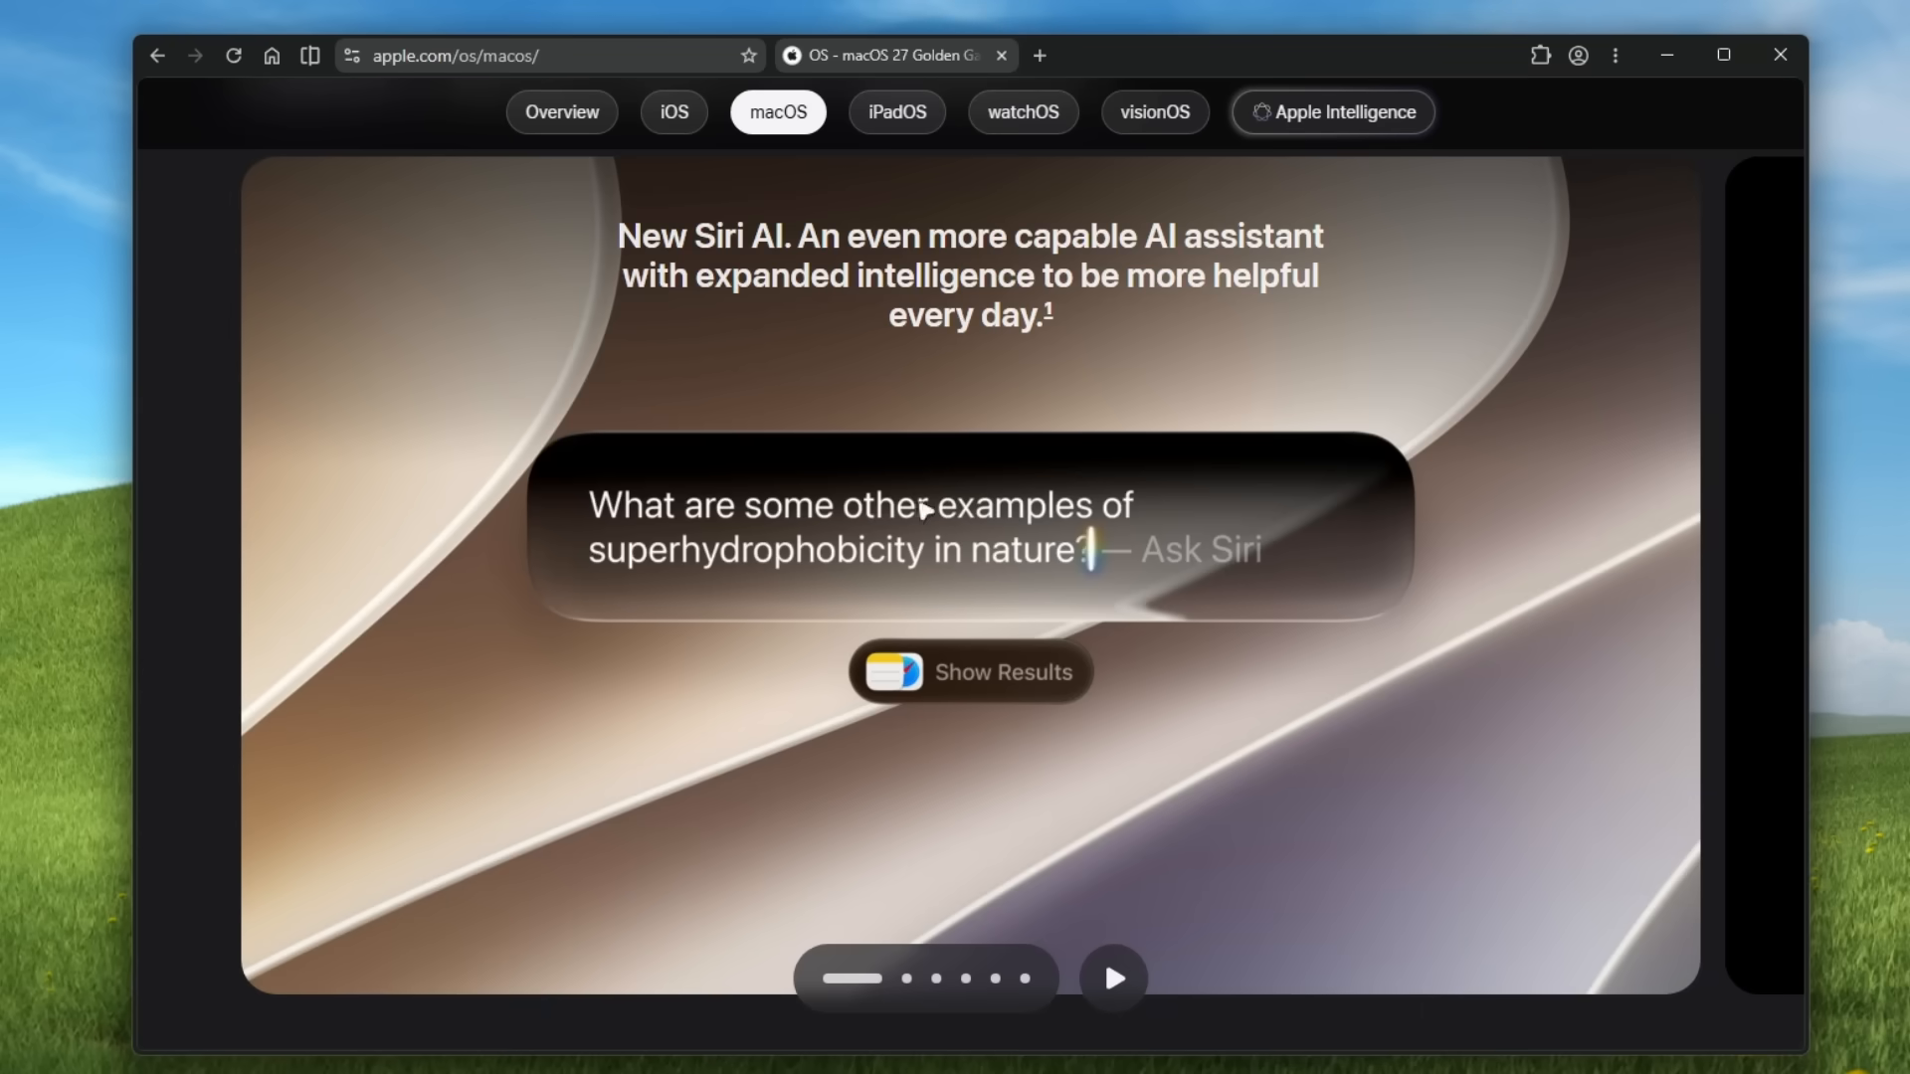
{"action": "left_click", "coordinate": [966, 979]}
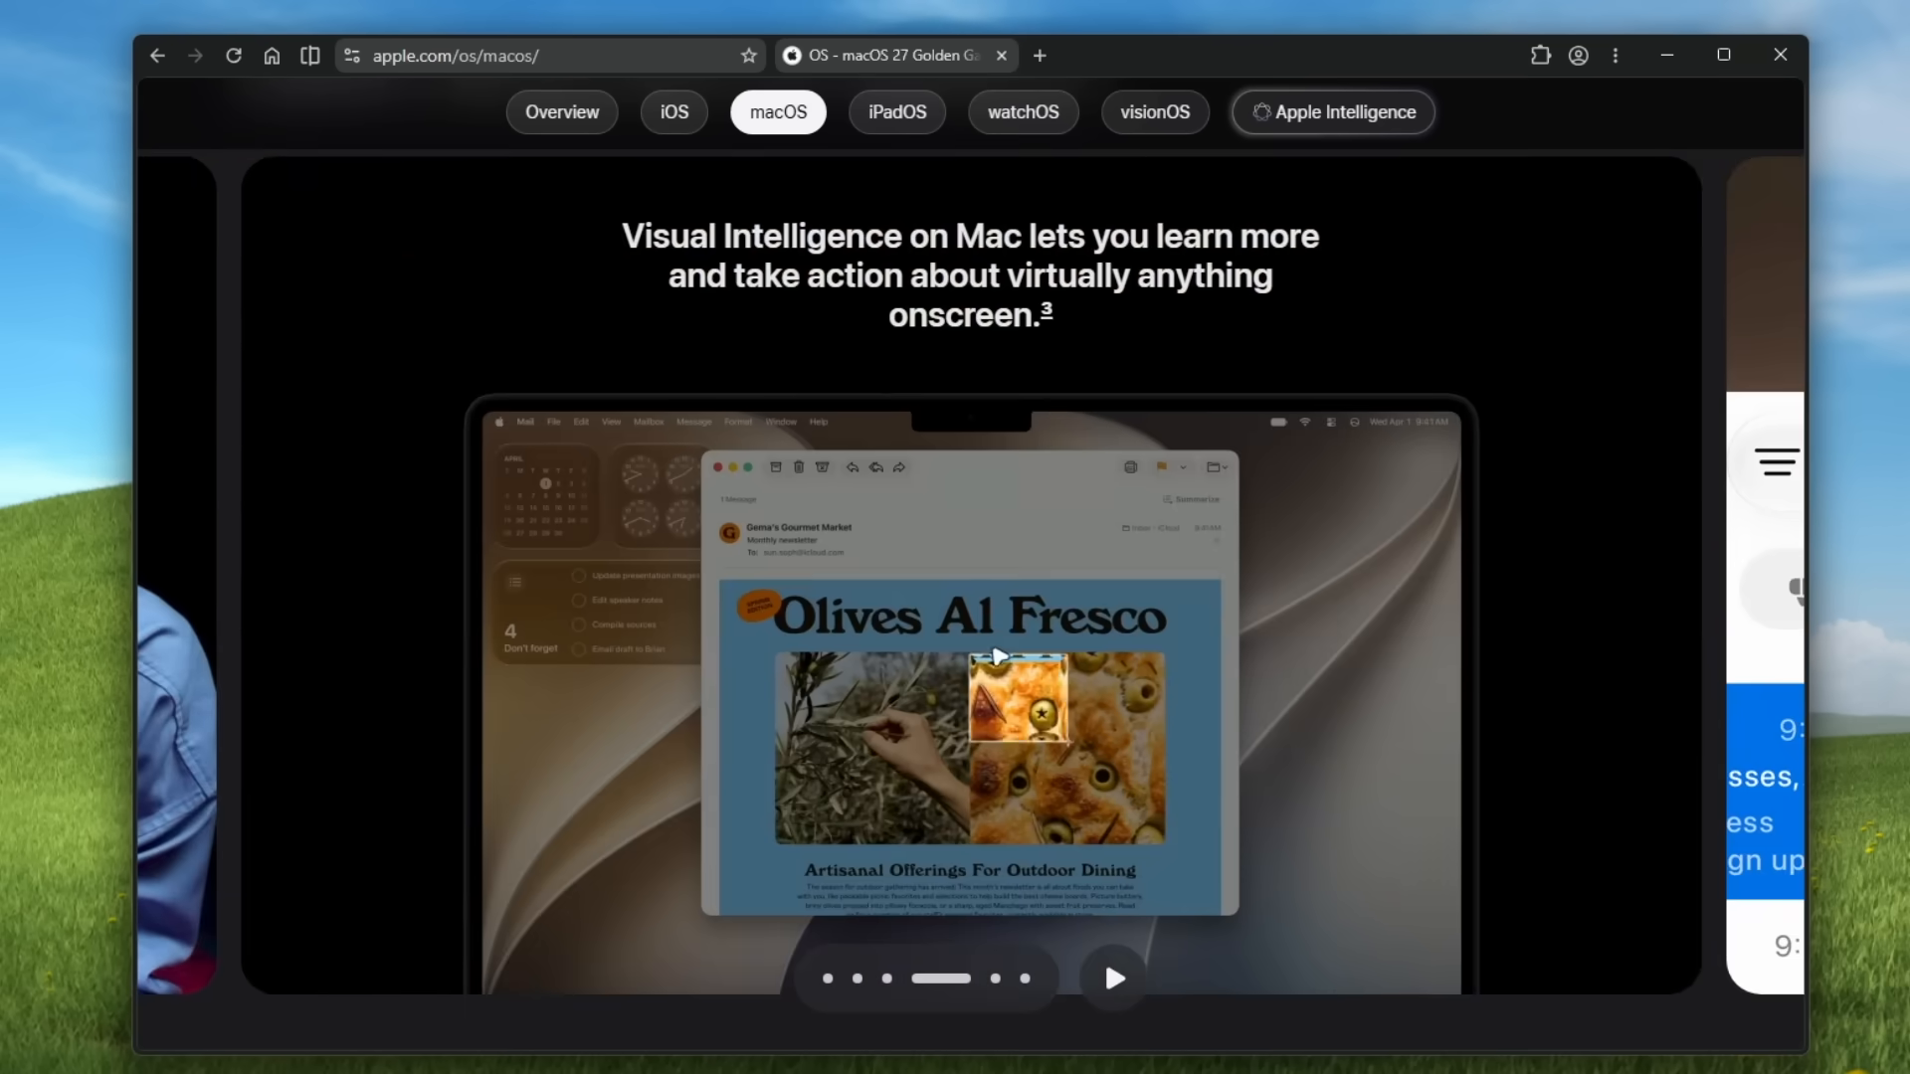
- Search the web for "windynamic deskop" in a new tab and open the WinDynamicDesktop page on Microsoft Apps
{"action": "key", "text": "ctrl+t"}
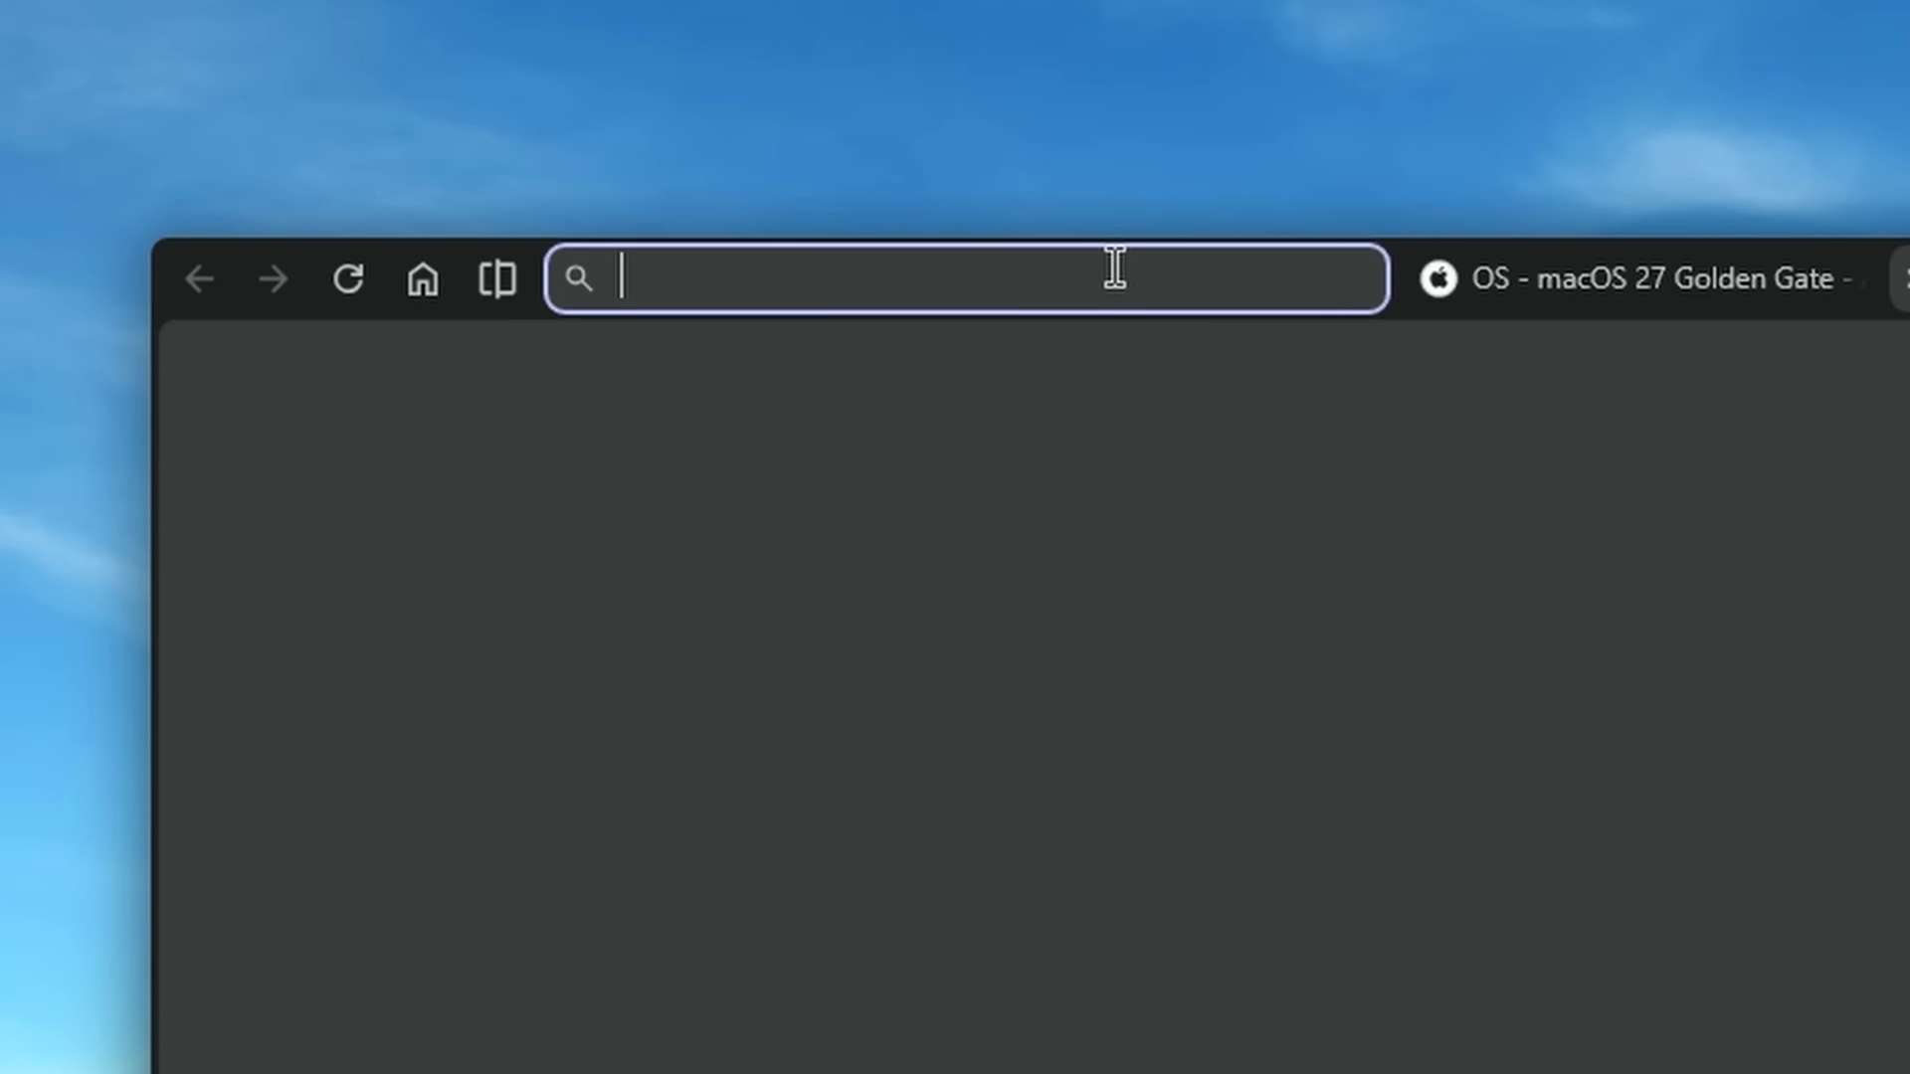
{"action": "type", "text": "wind"}
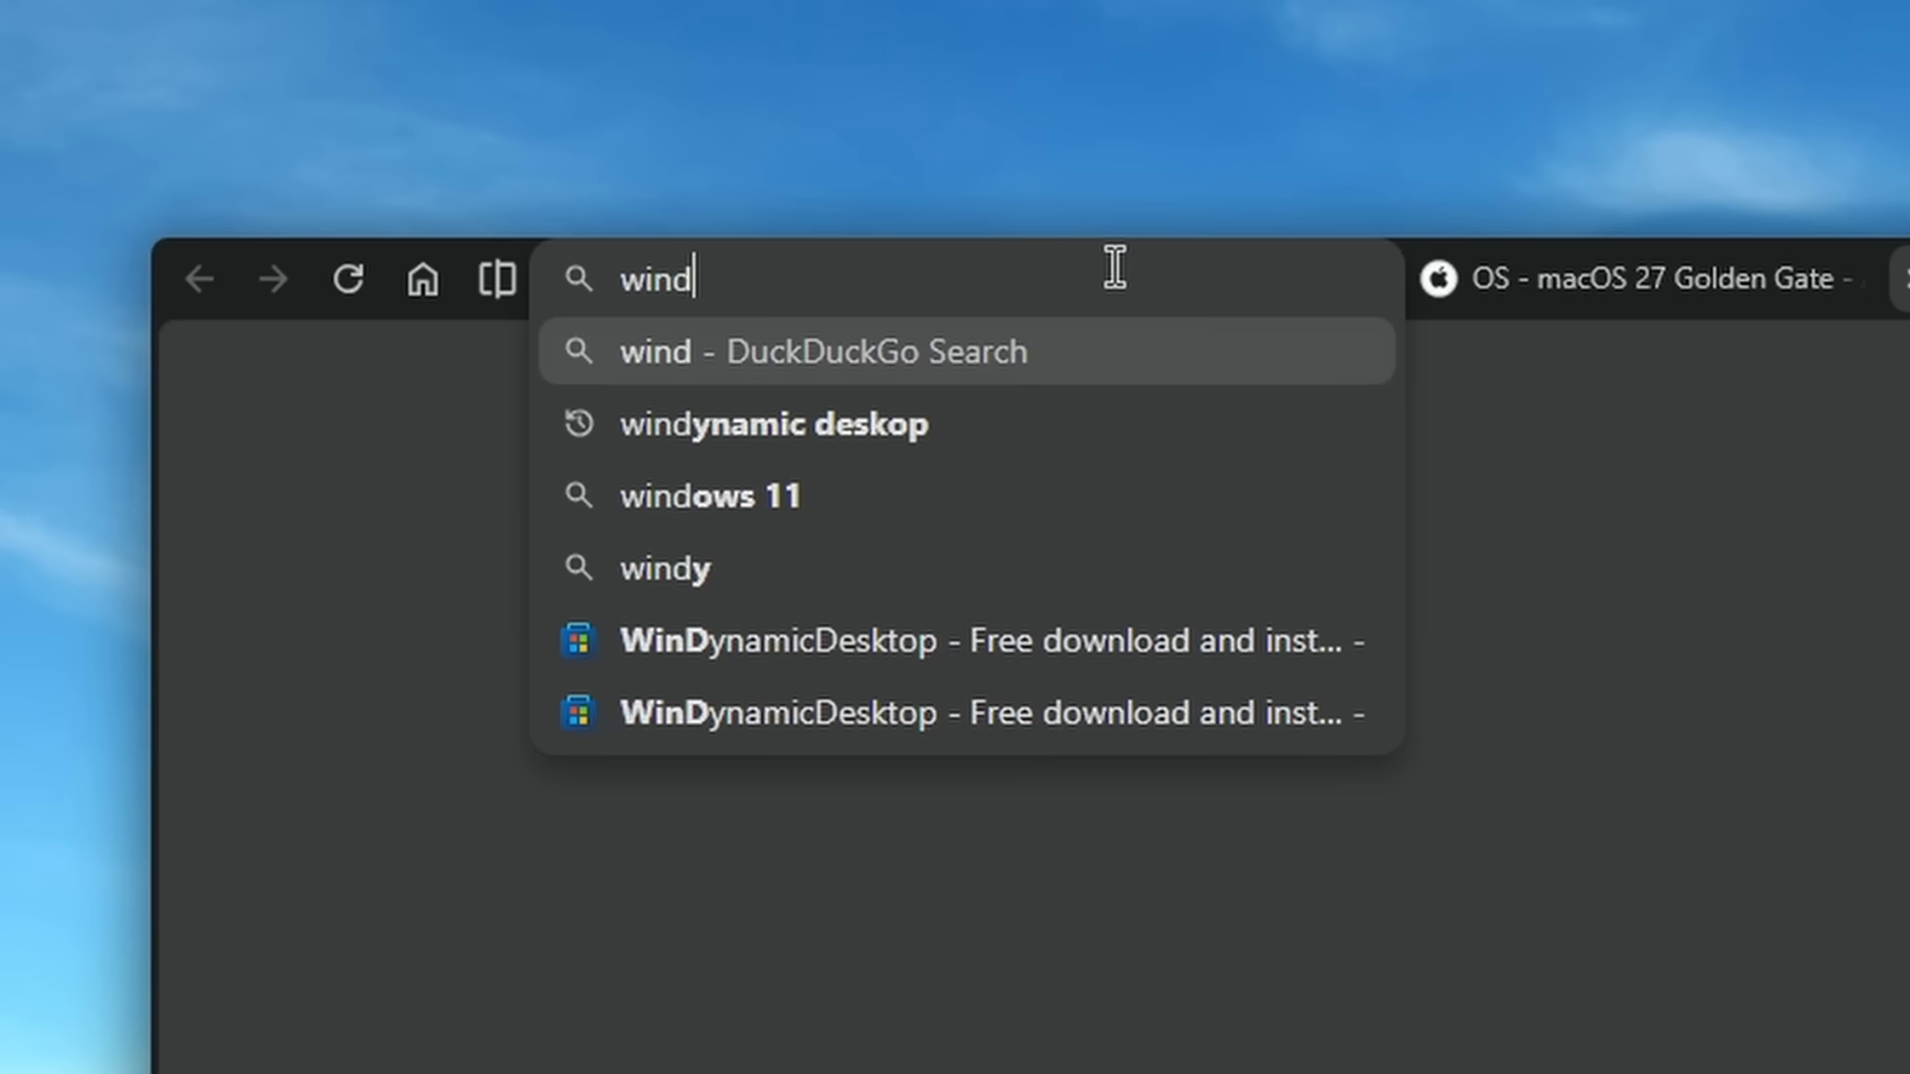
{"action": "key", "text": "Down"}
{"action": "key", "text": "Return"}
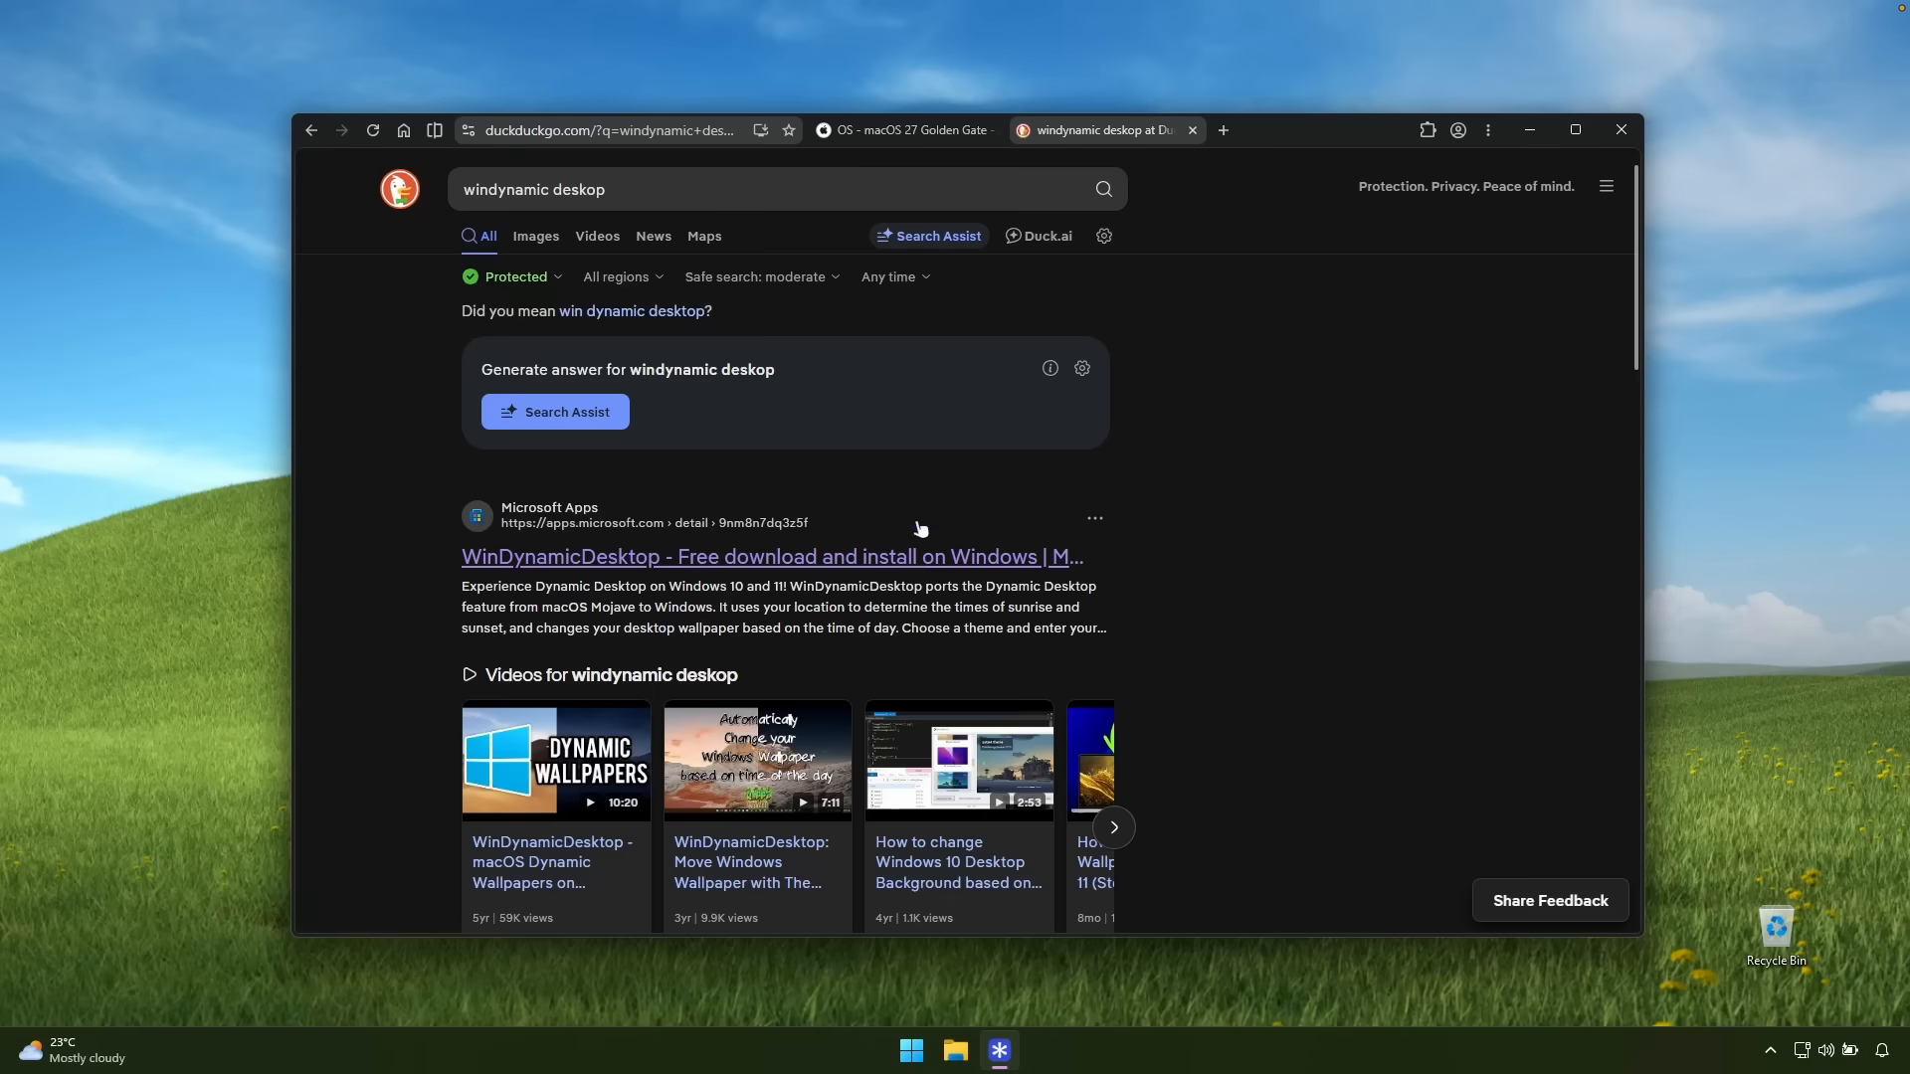
{"action": "left_click", "coordinate": [910, 562]}
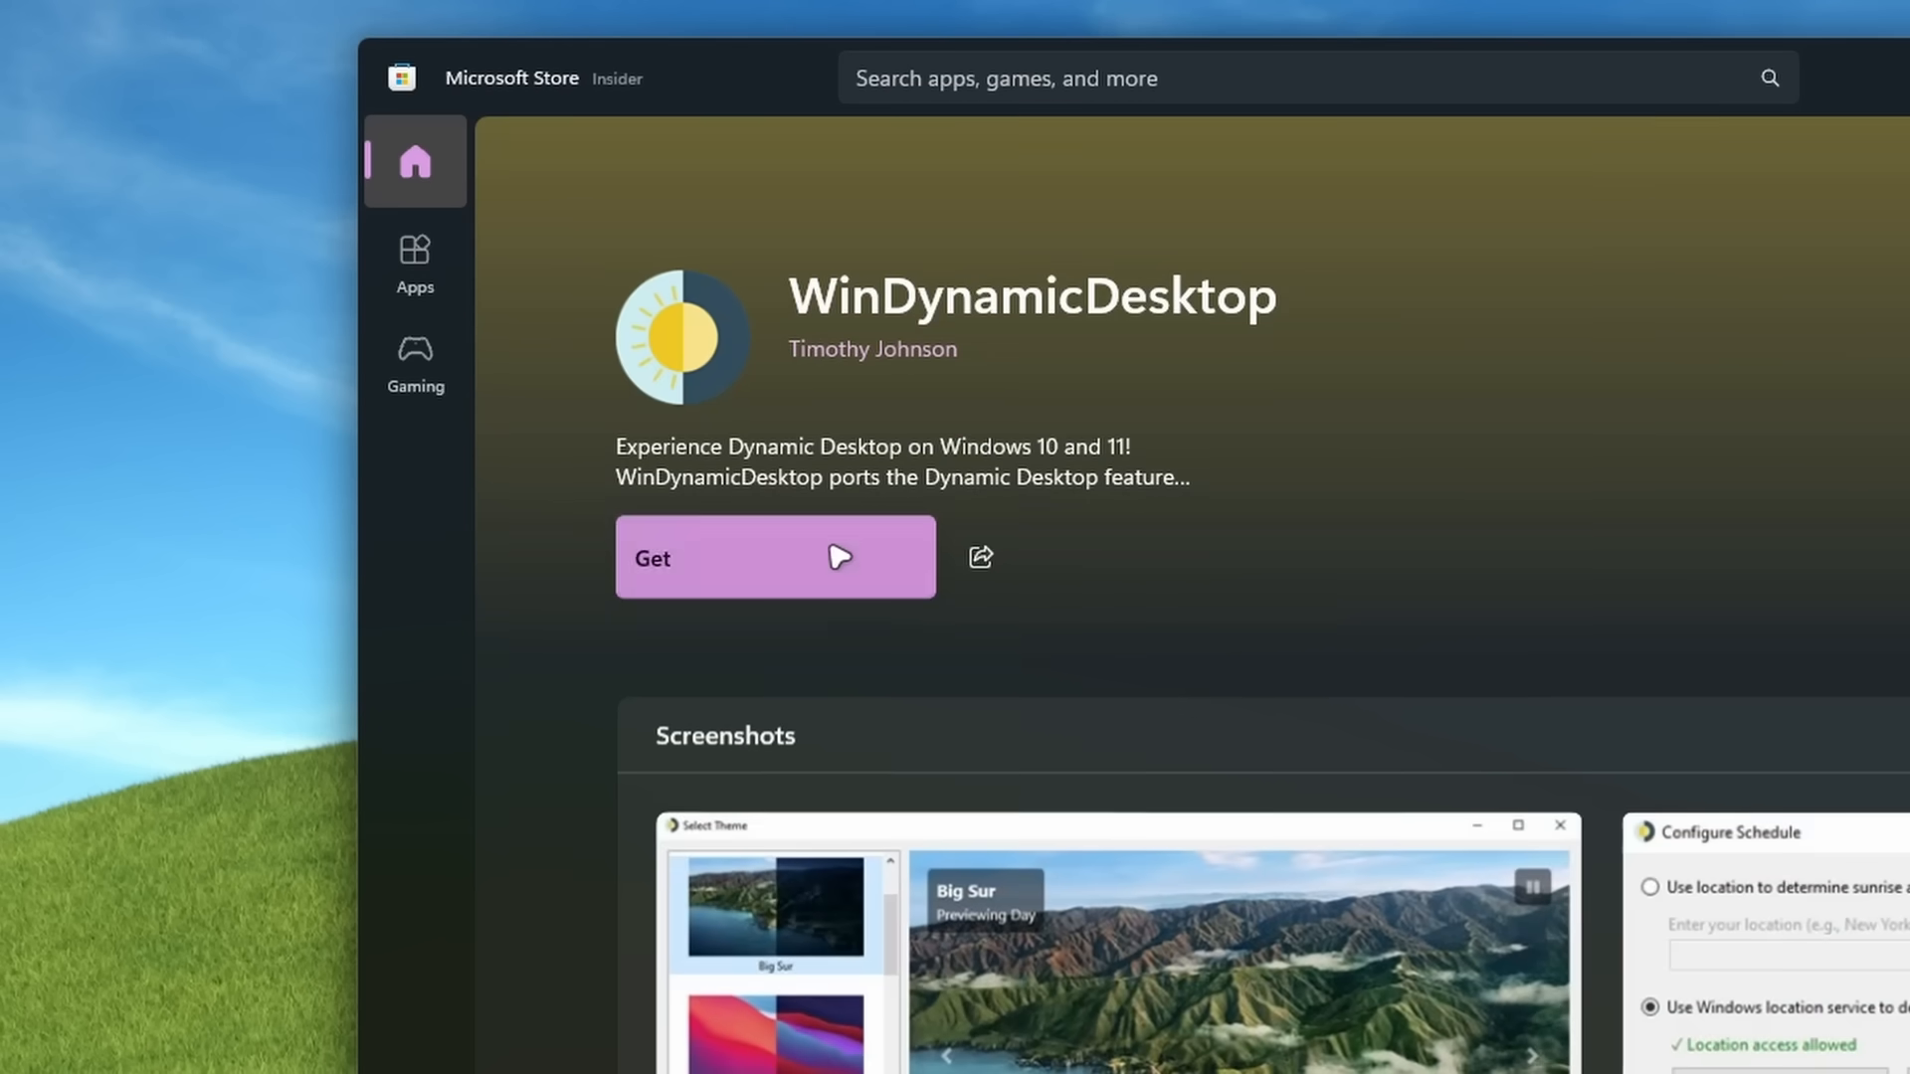
- Install WinDynamicDesktop from the Microsoft Store and launch it with English as its language
{"action": "left_click", "coordinate": [836, 554]}
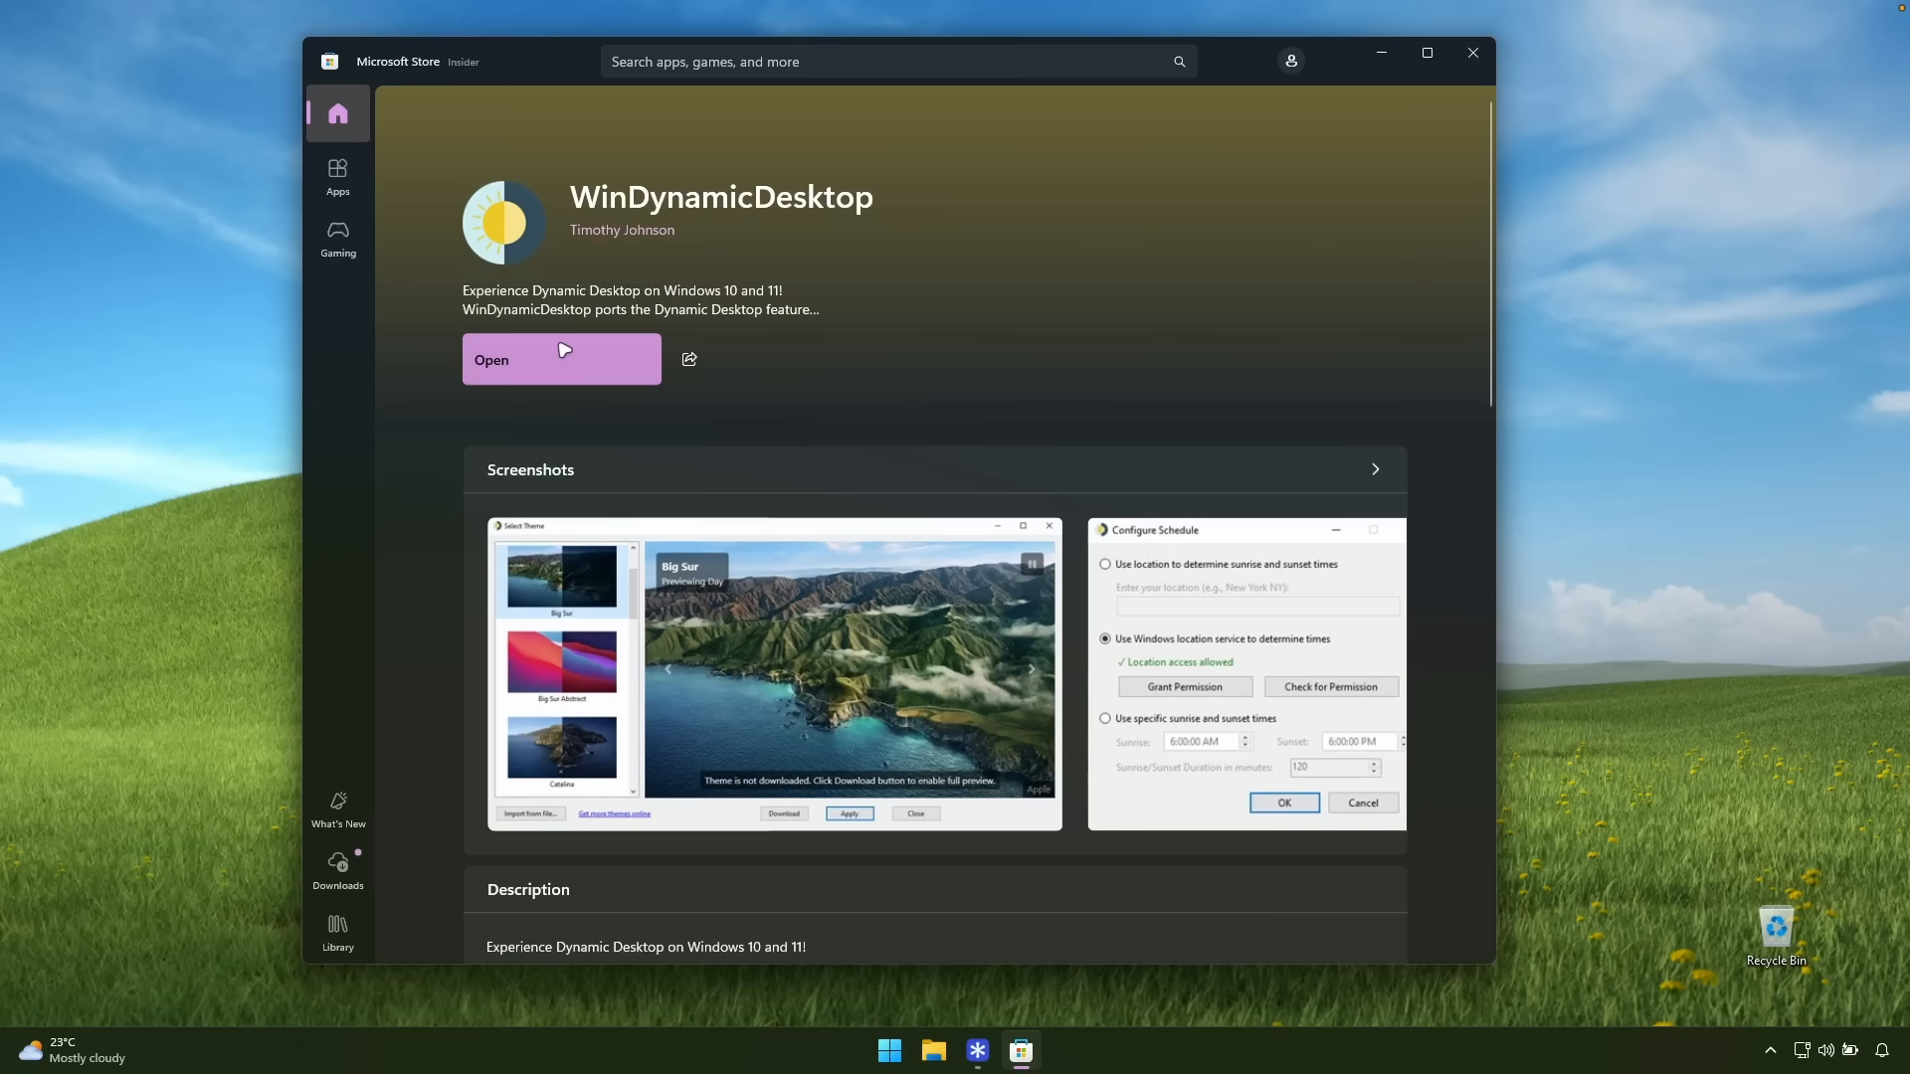
{"action": "left_click", "coordinate": [564, 353]}
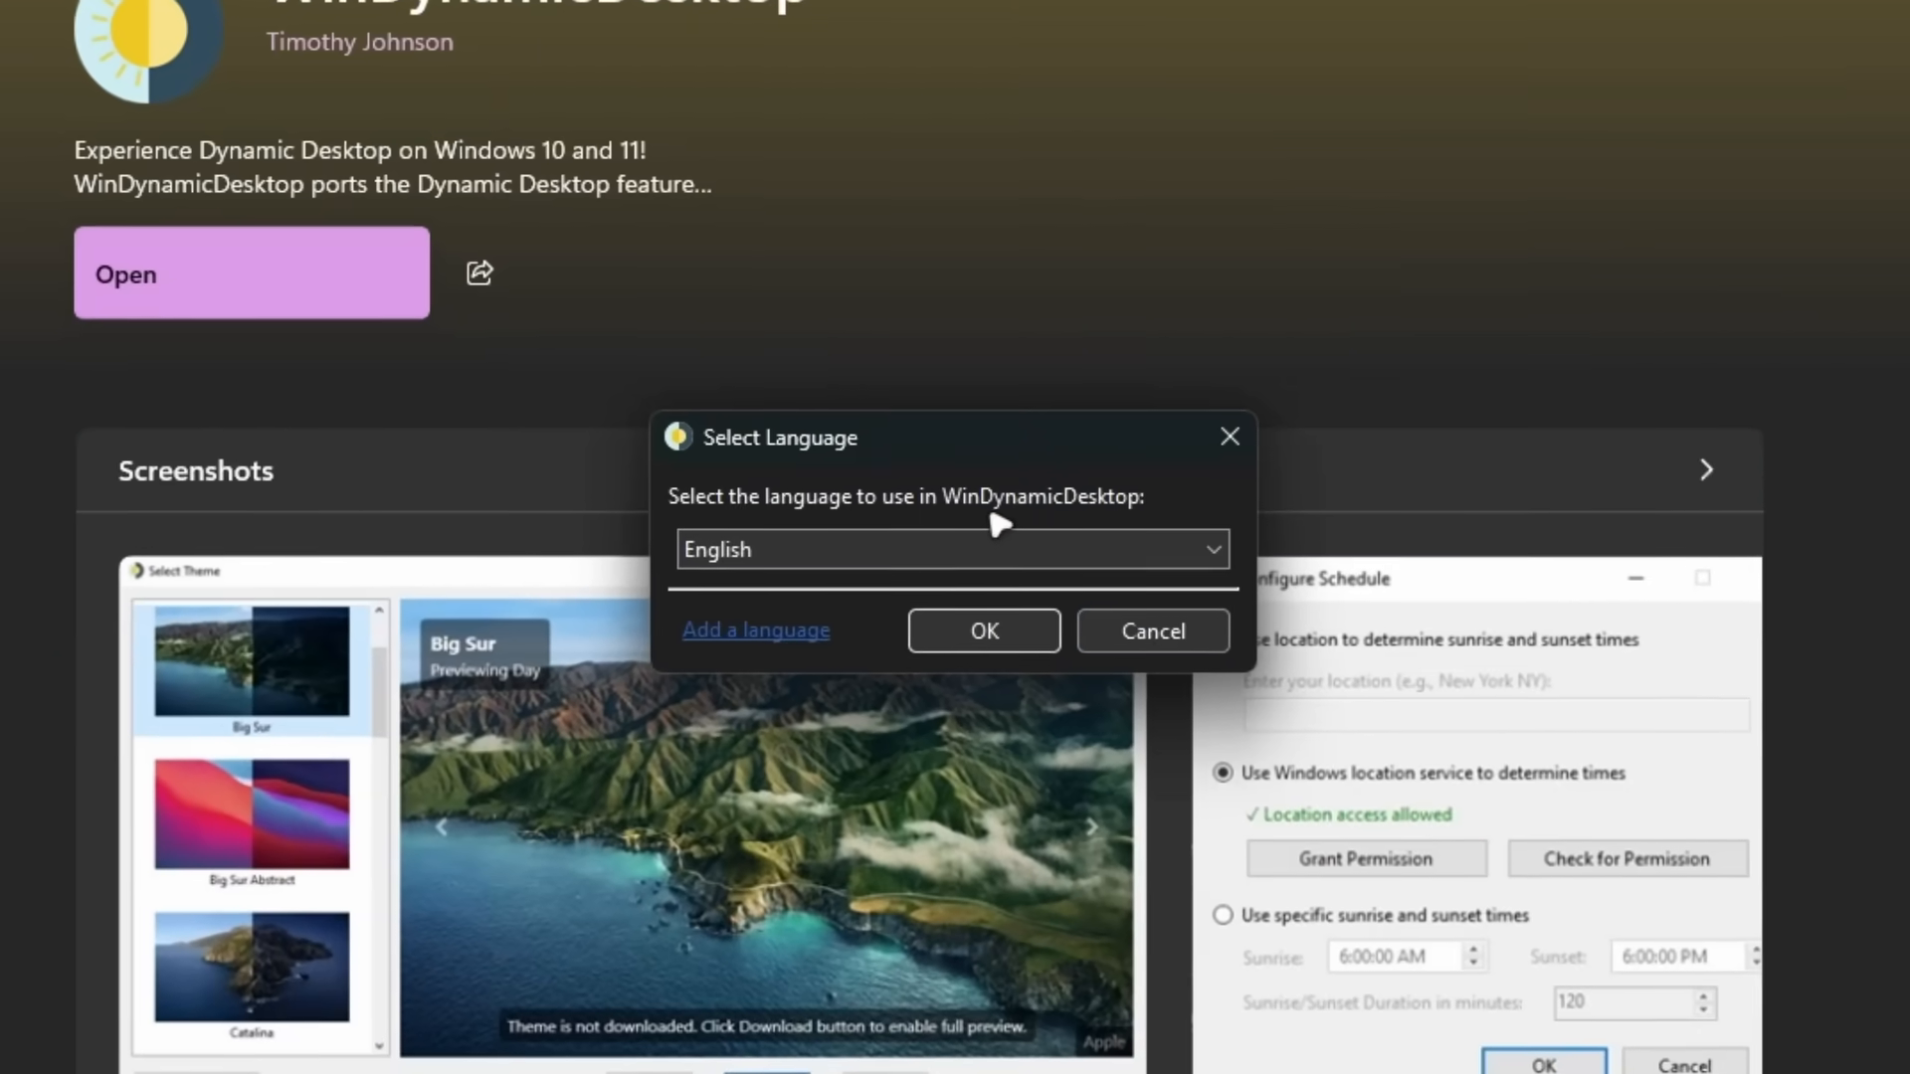
{"action": "left_click", "coordinate": [1024, 630]}
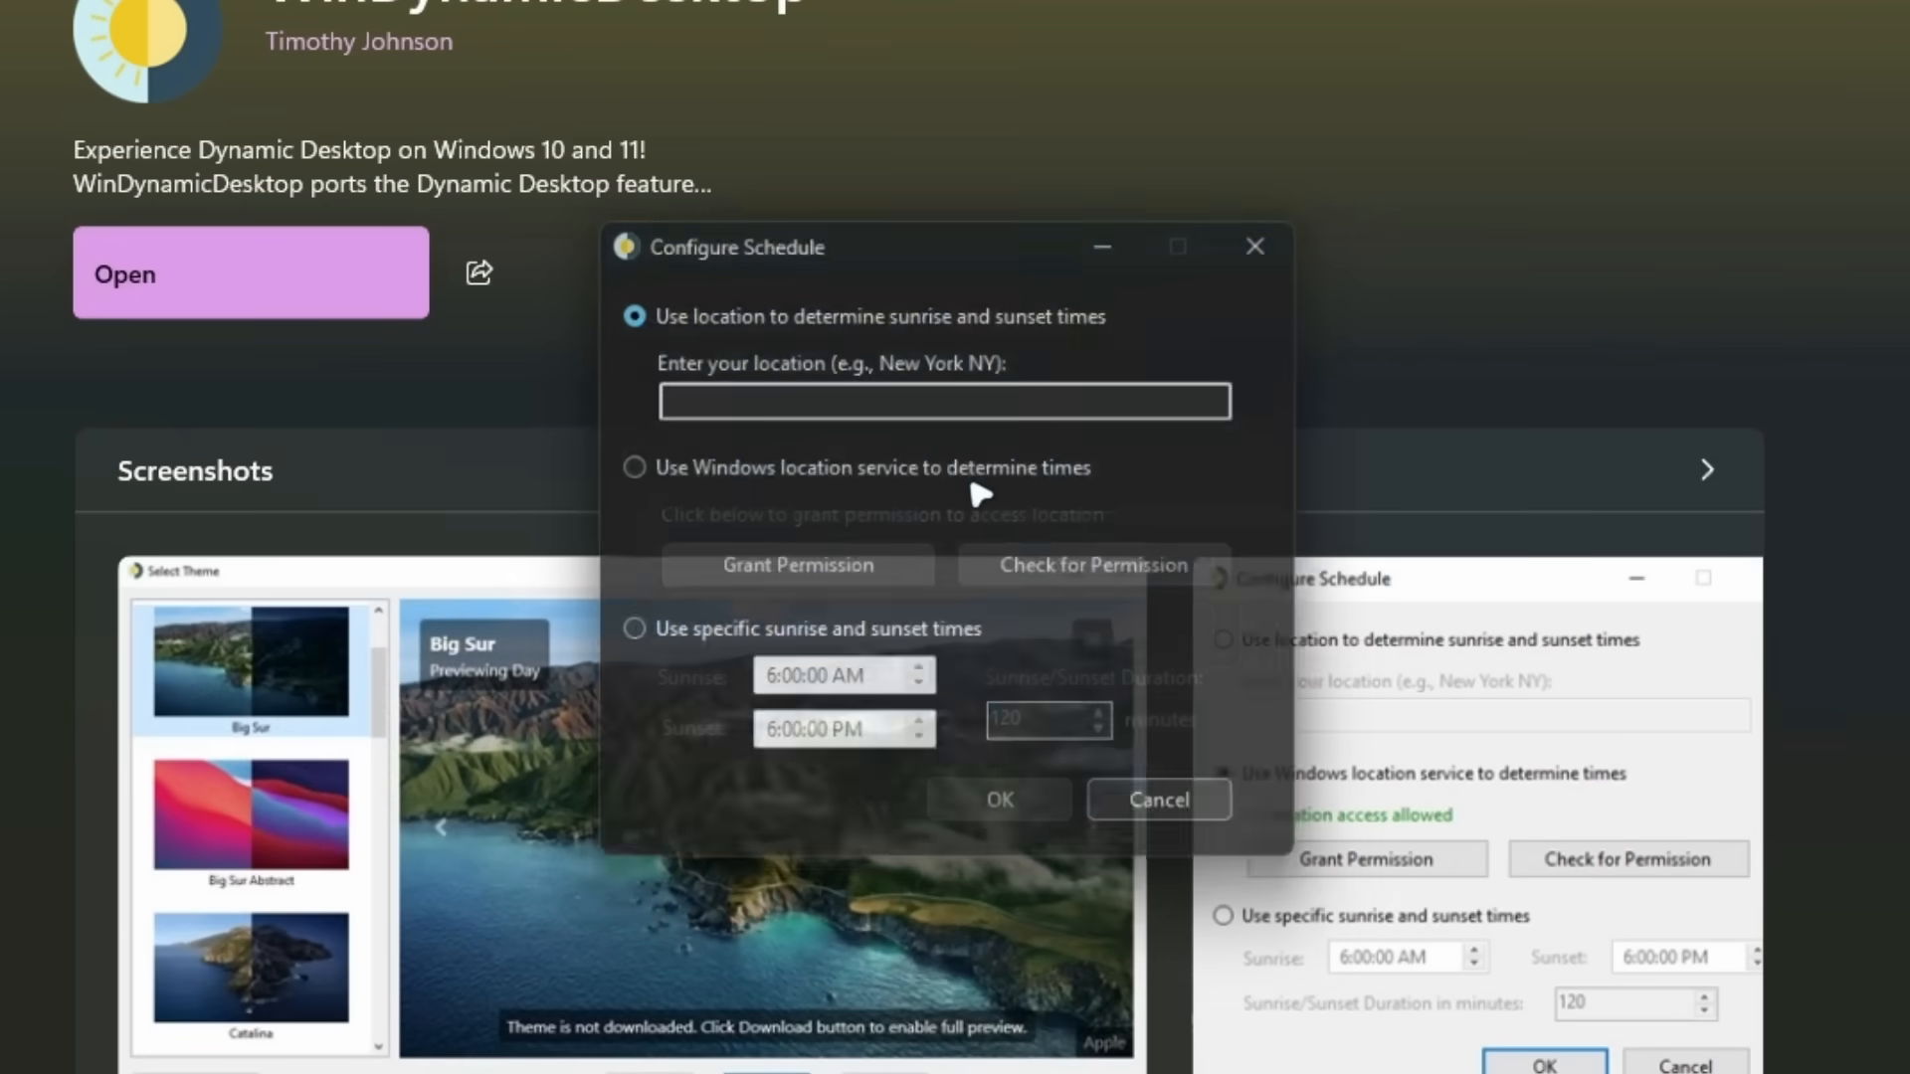
- Set London as the location that determines sunrise and sunset times
{"action": "type", "text": "L"}
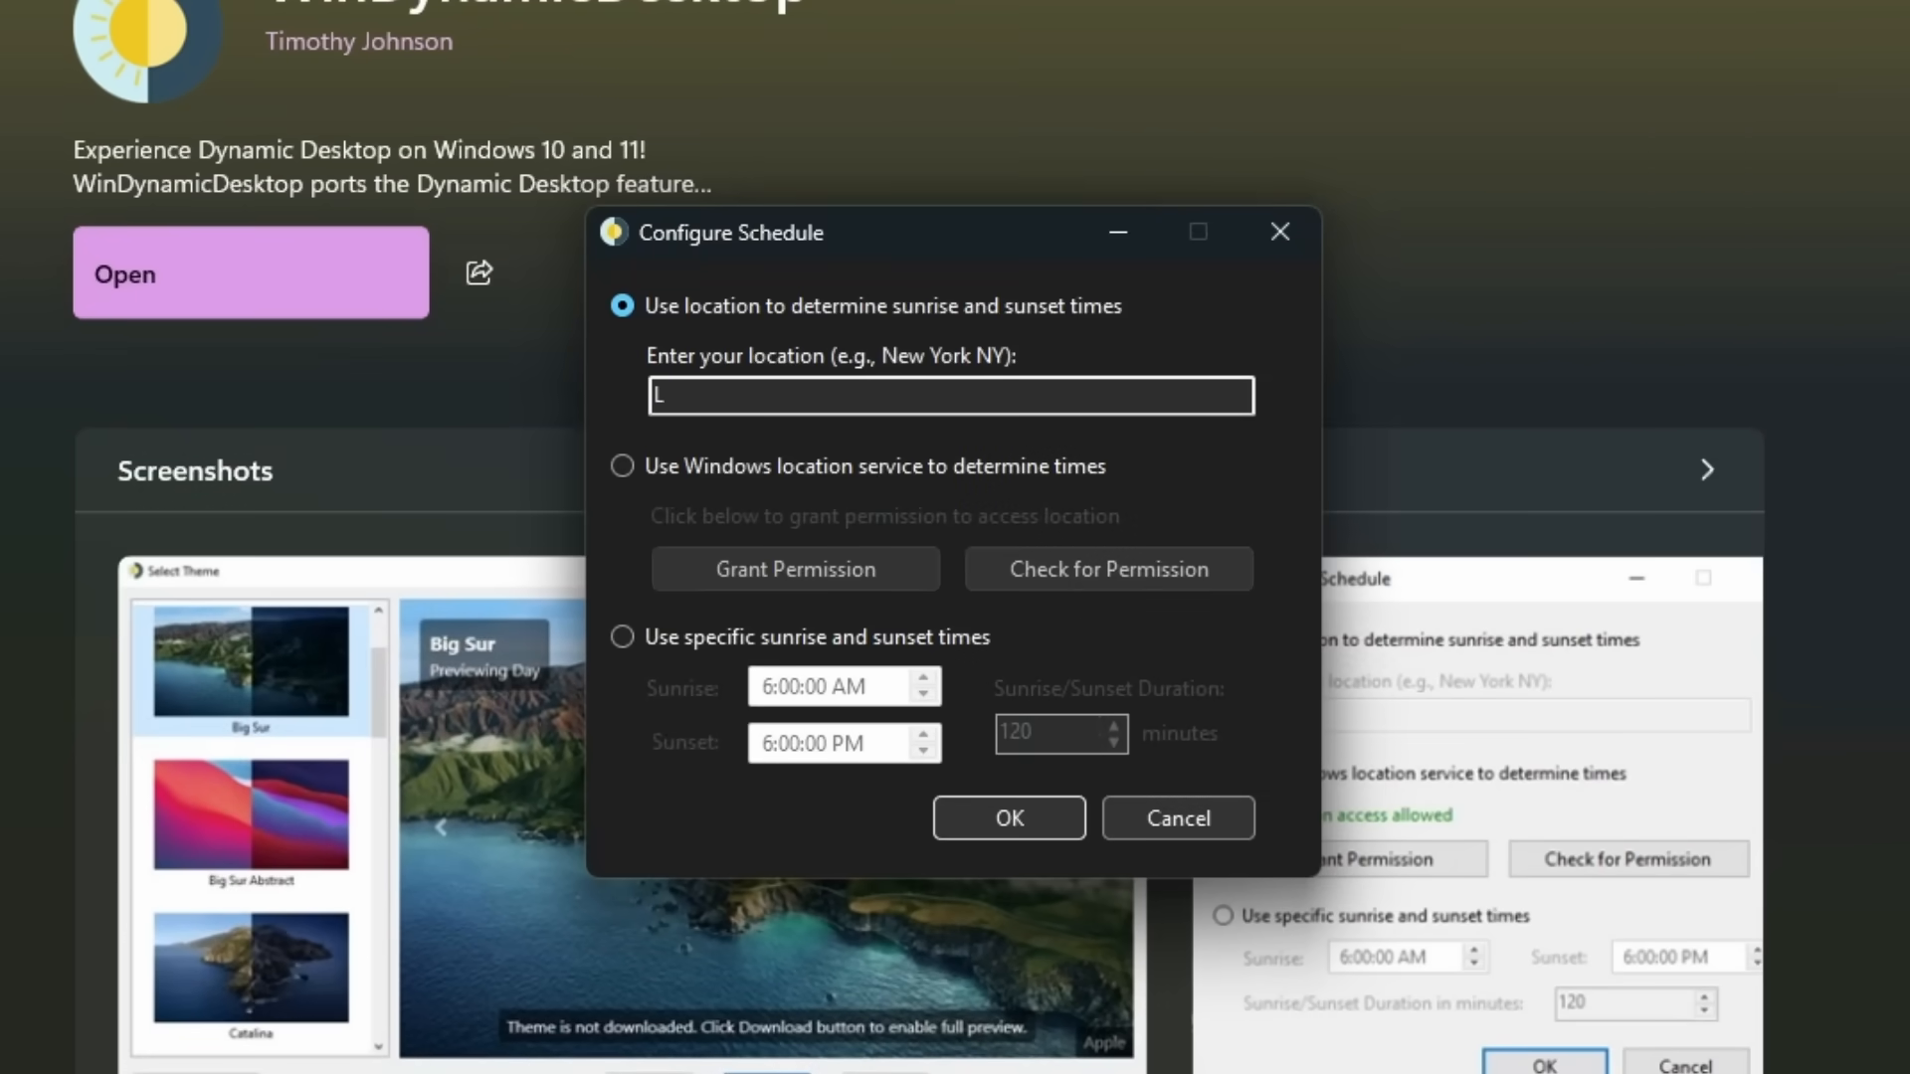
{"action": "type", "text": "ondon"}
{"action": "key", "text": "Return"}
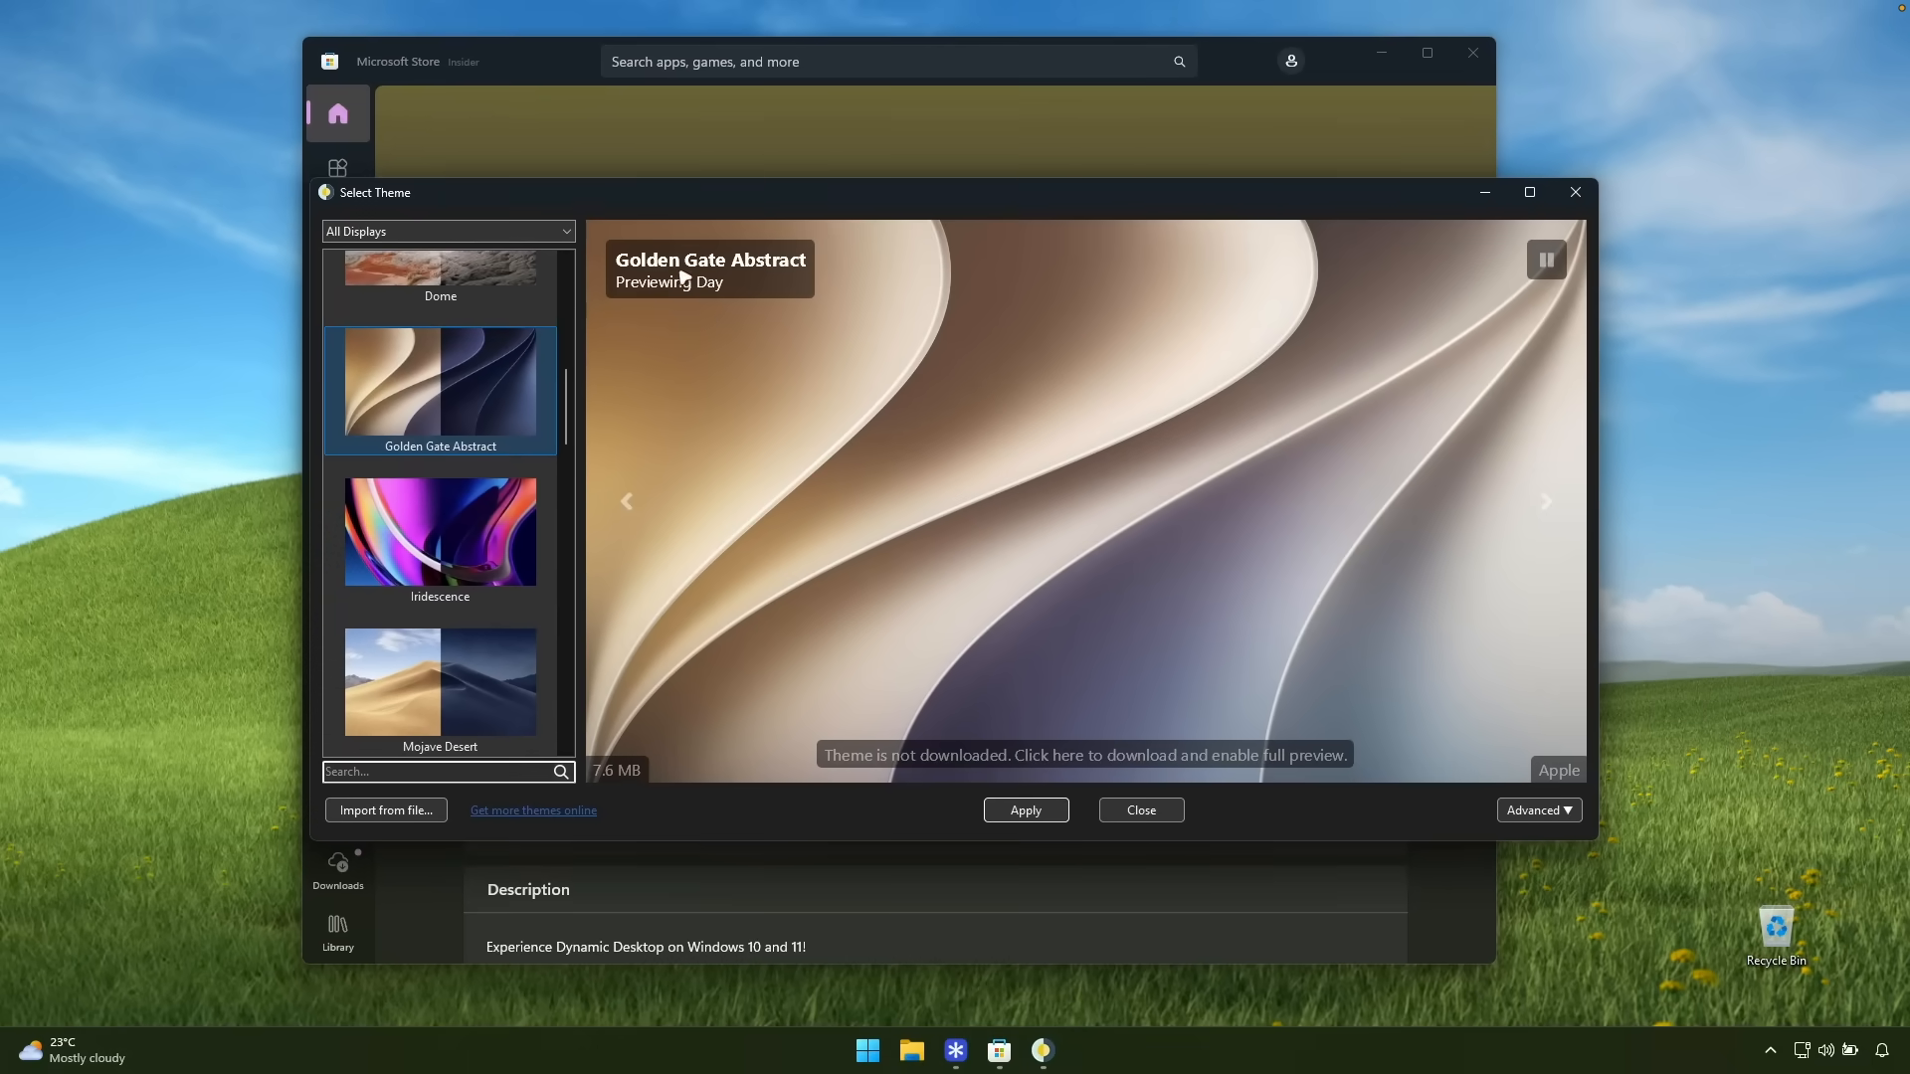
- Download and apply the Golden Gate Abstract theme, and close the theme selection window
{"action": "left_click", "coordinate": [1555, 812]}
{"action": "left_click", "coordinate": [1090, 763]}
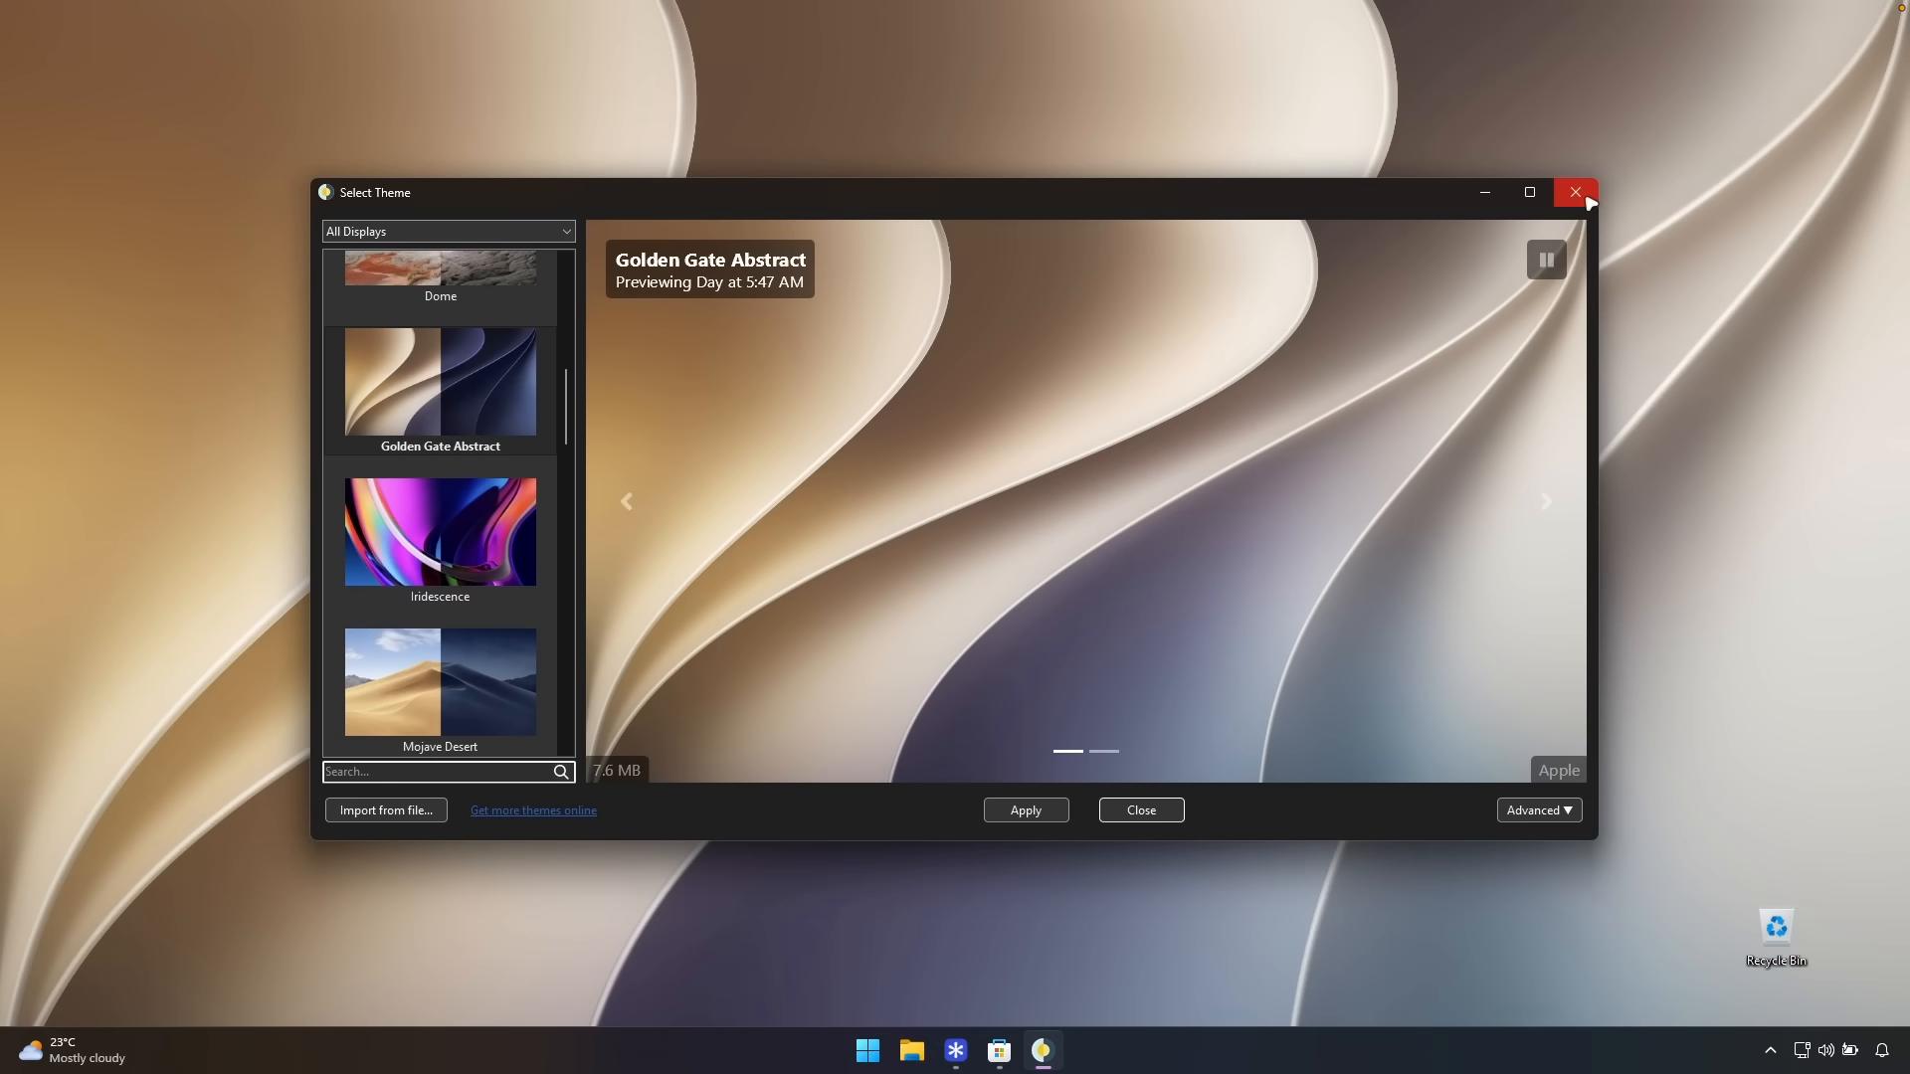
{"action": "left_click", "coordinate": [1576, 193]}
- Clear the desktop of open windows and show the hidden system tray icons
{"action": "left_click", "coordinate": [988, 1051]}
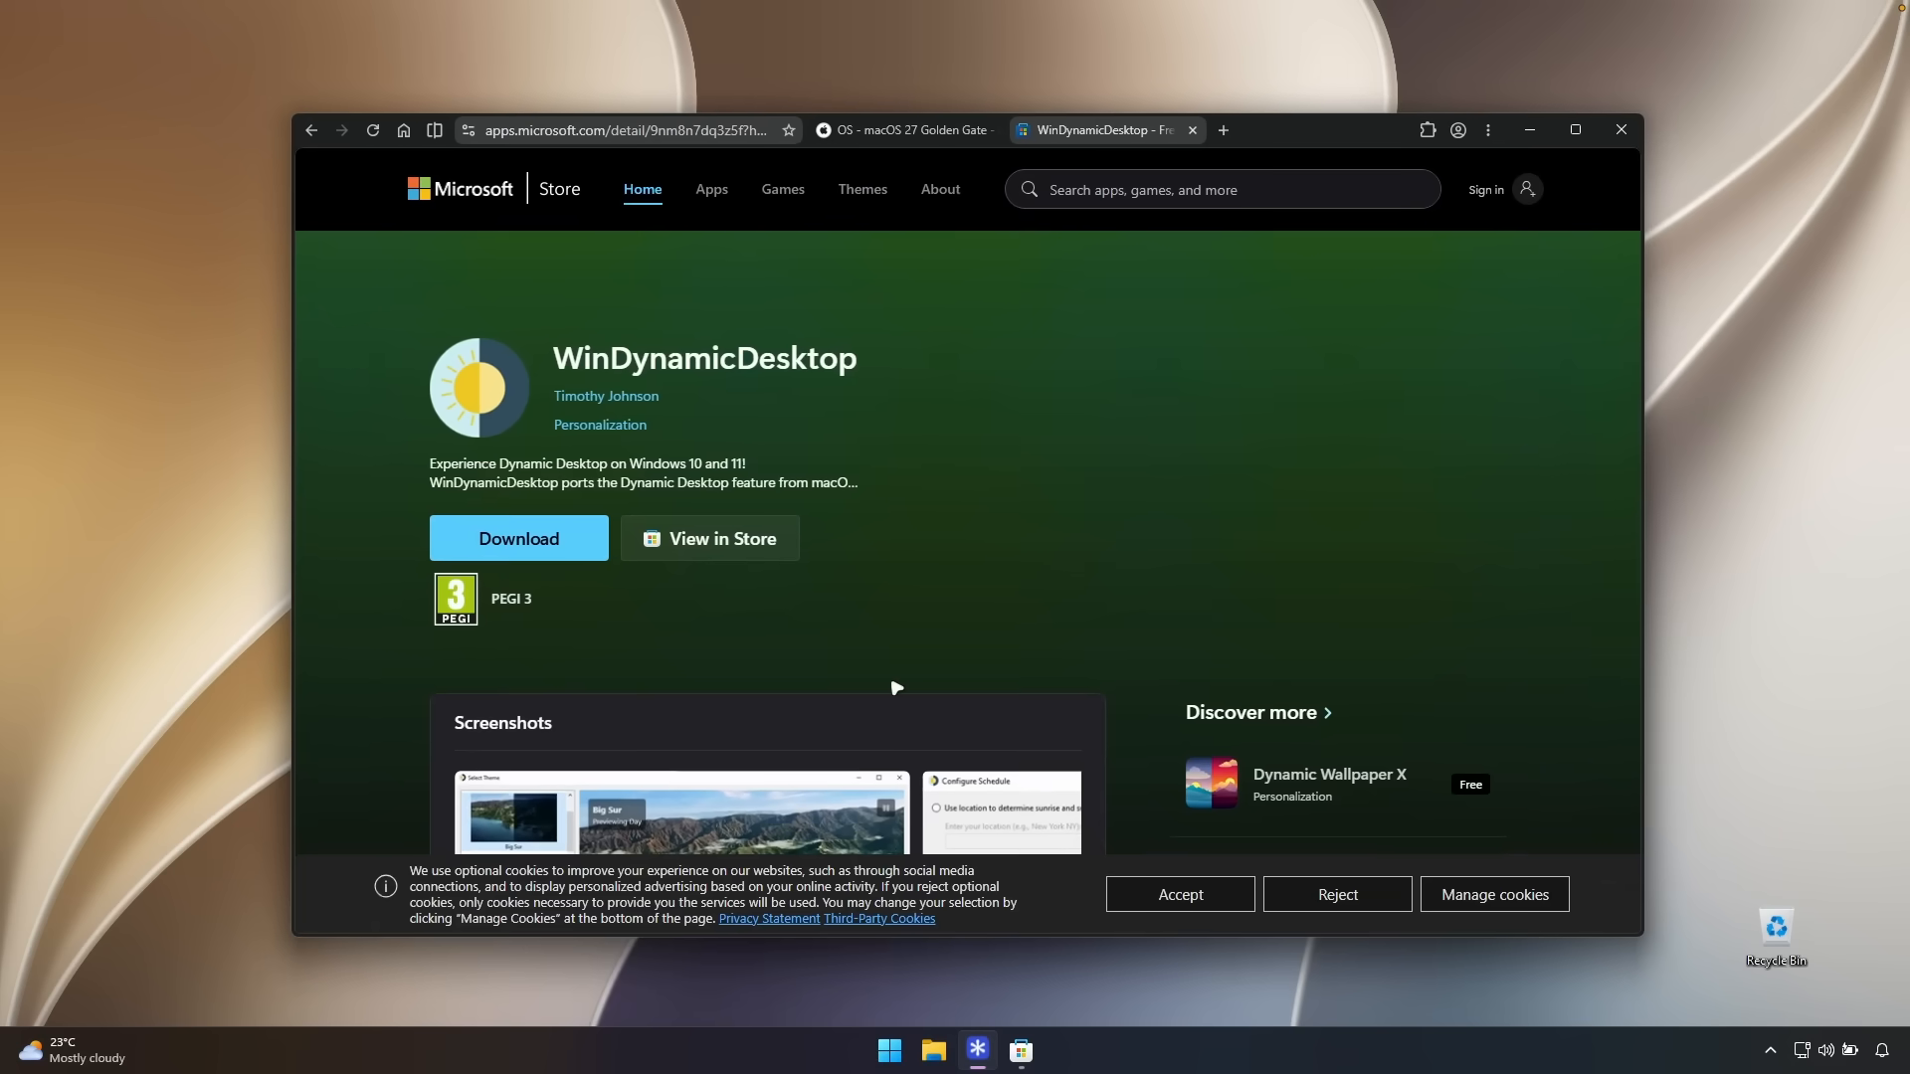
{"action": "left_click", "coordinate": [1530, 138]}
{"action": "left_click", "coordinate": [1770, 1050]}
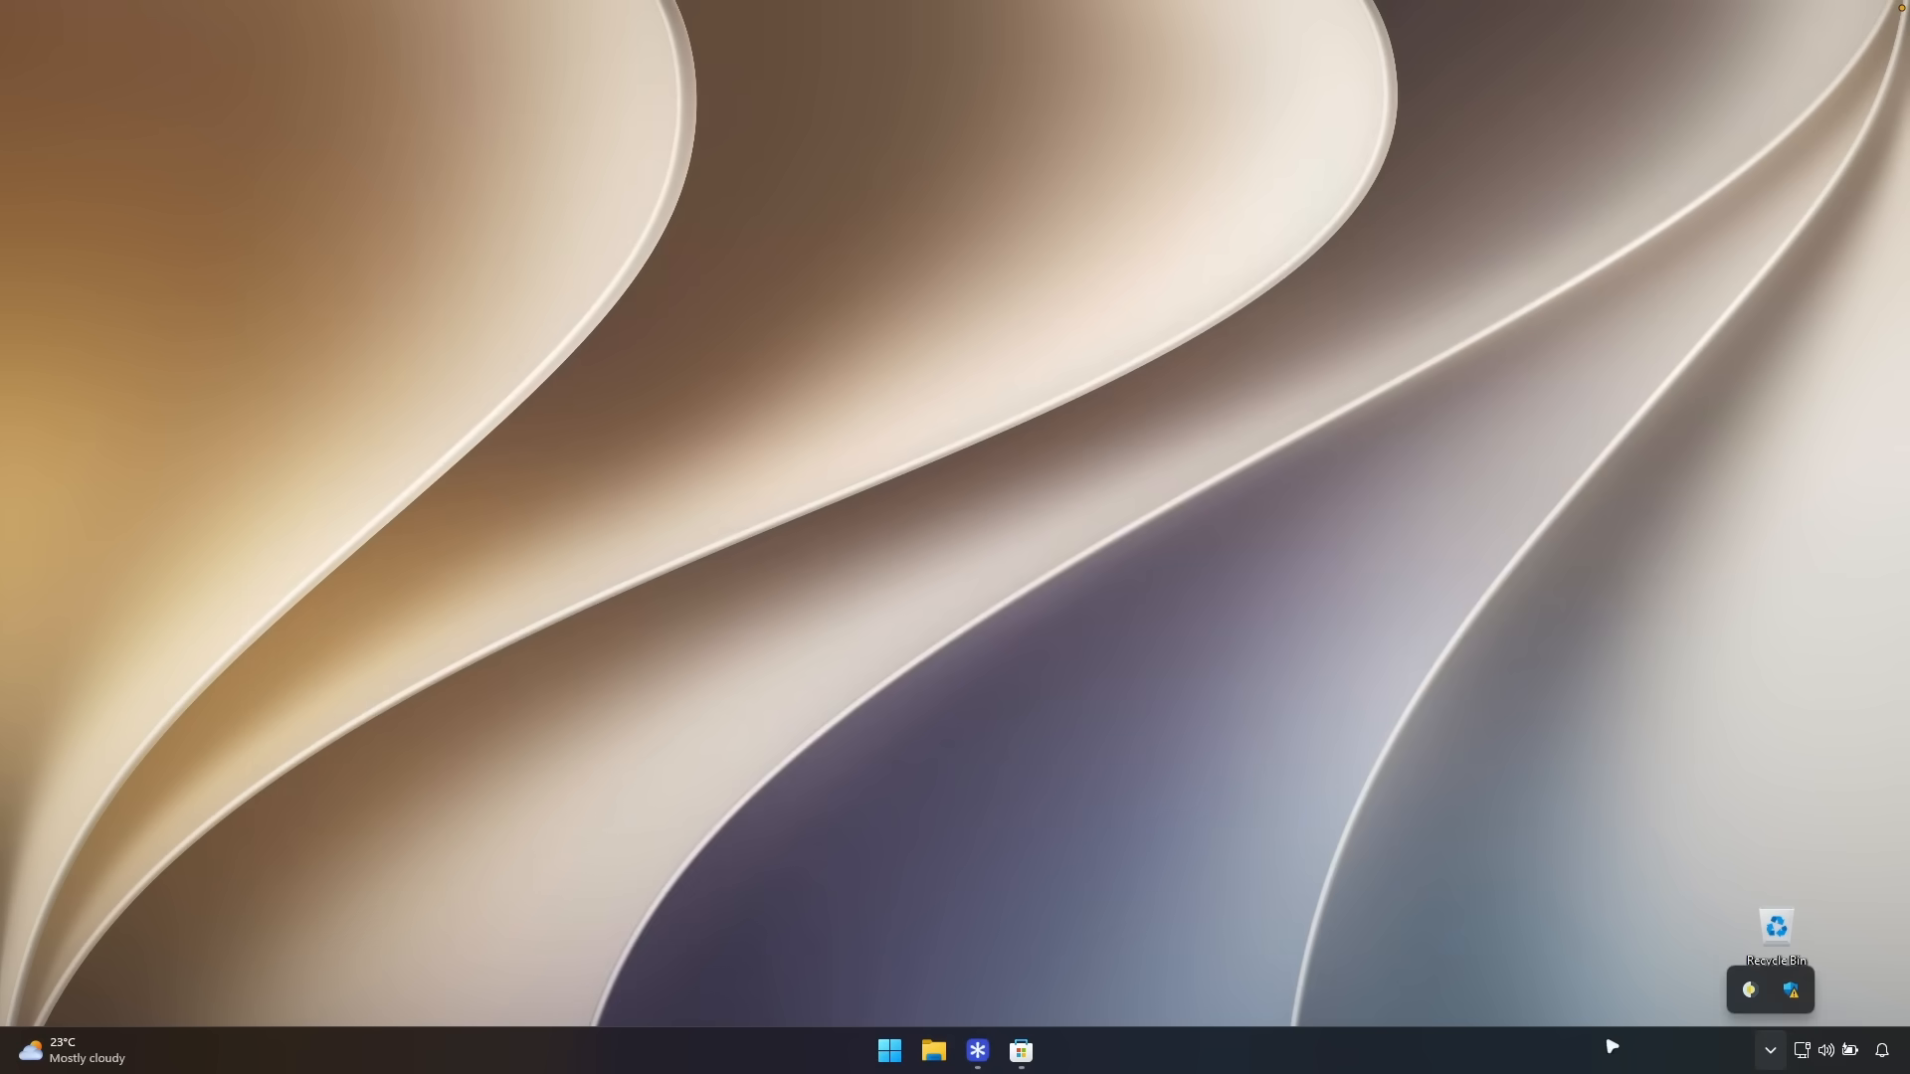
- Go to windhawk.net in the browser and download Windhawk
{"action": "left_click", "coordinate": [978, 1052]}
{"action": "left_click", "coordinate": [725, 130]}
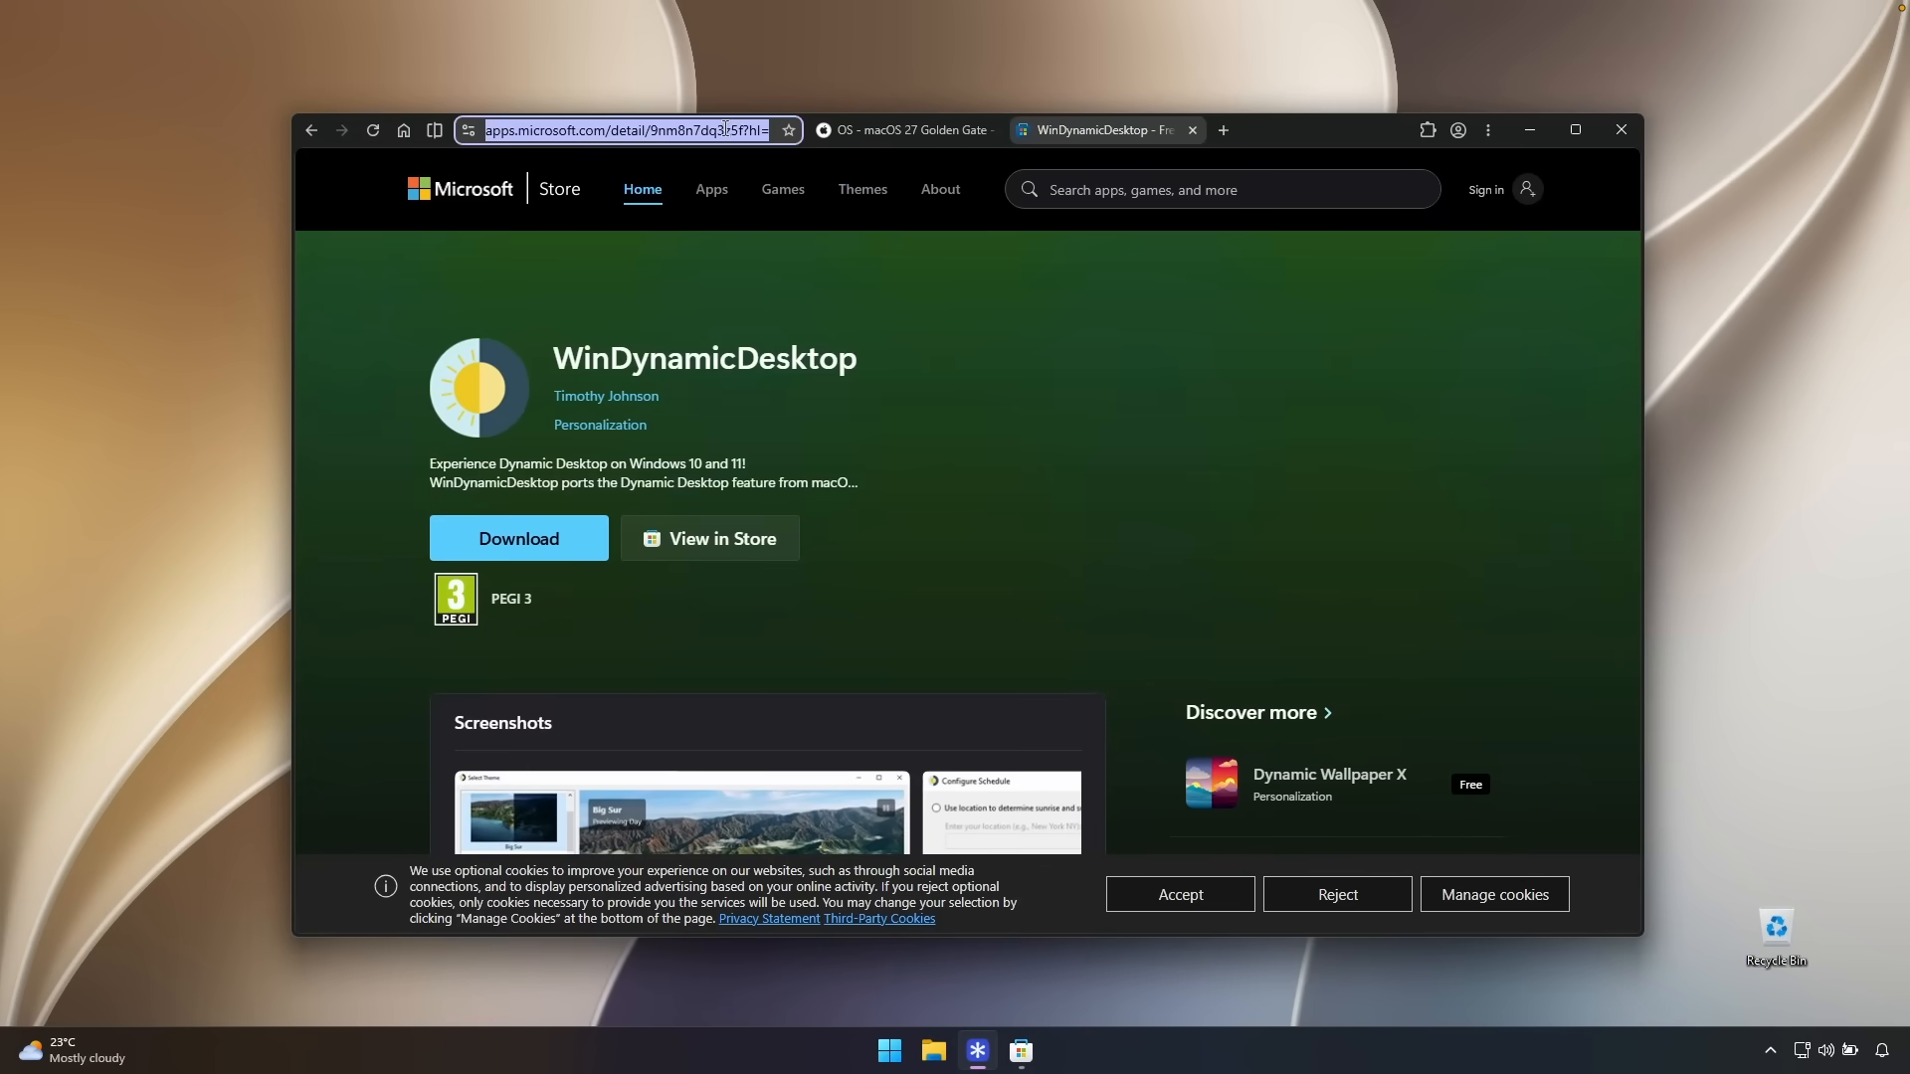
{"action": "type", "text": "windhawk.net"}
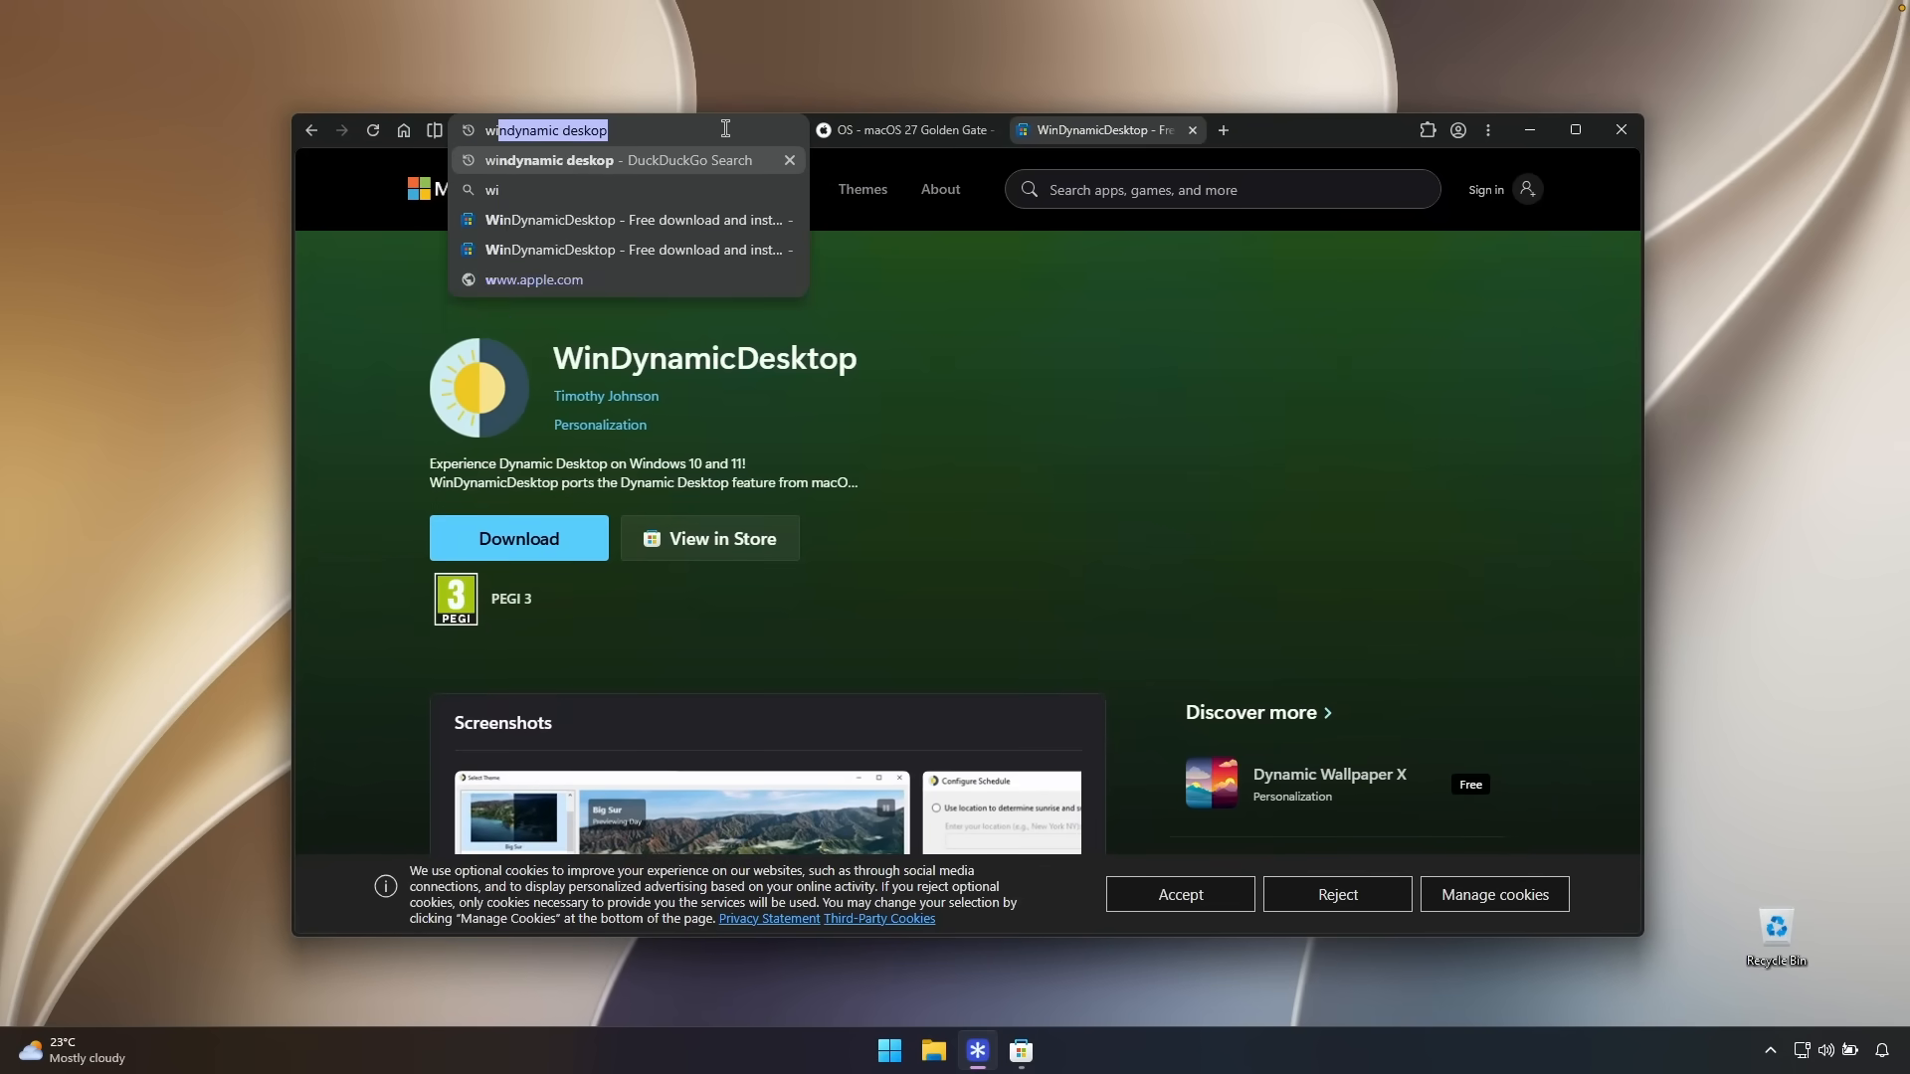
{"action": "key", "text": "Return"}
{"action": "left_click", "coordinate": [832, 493]}
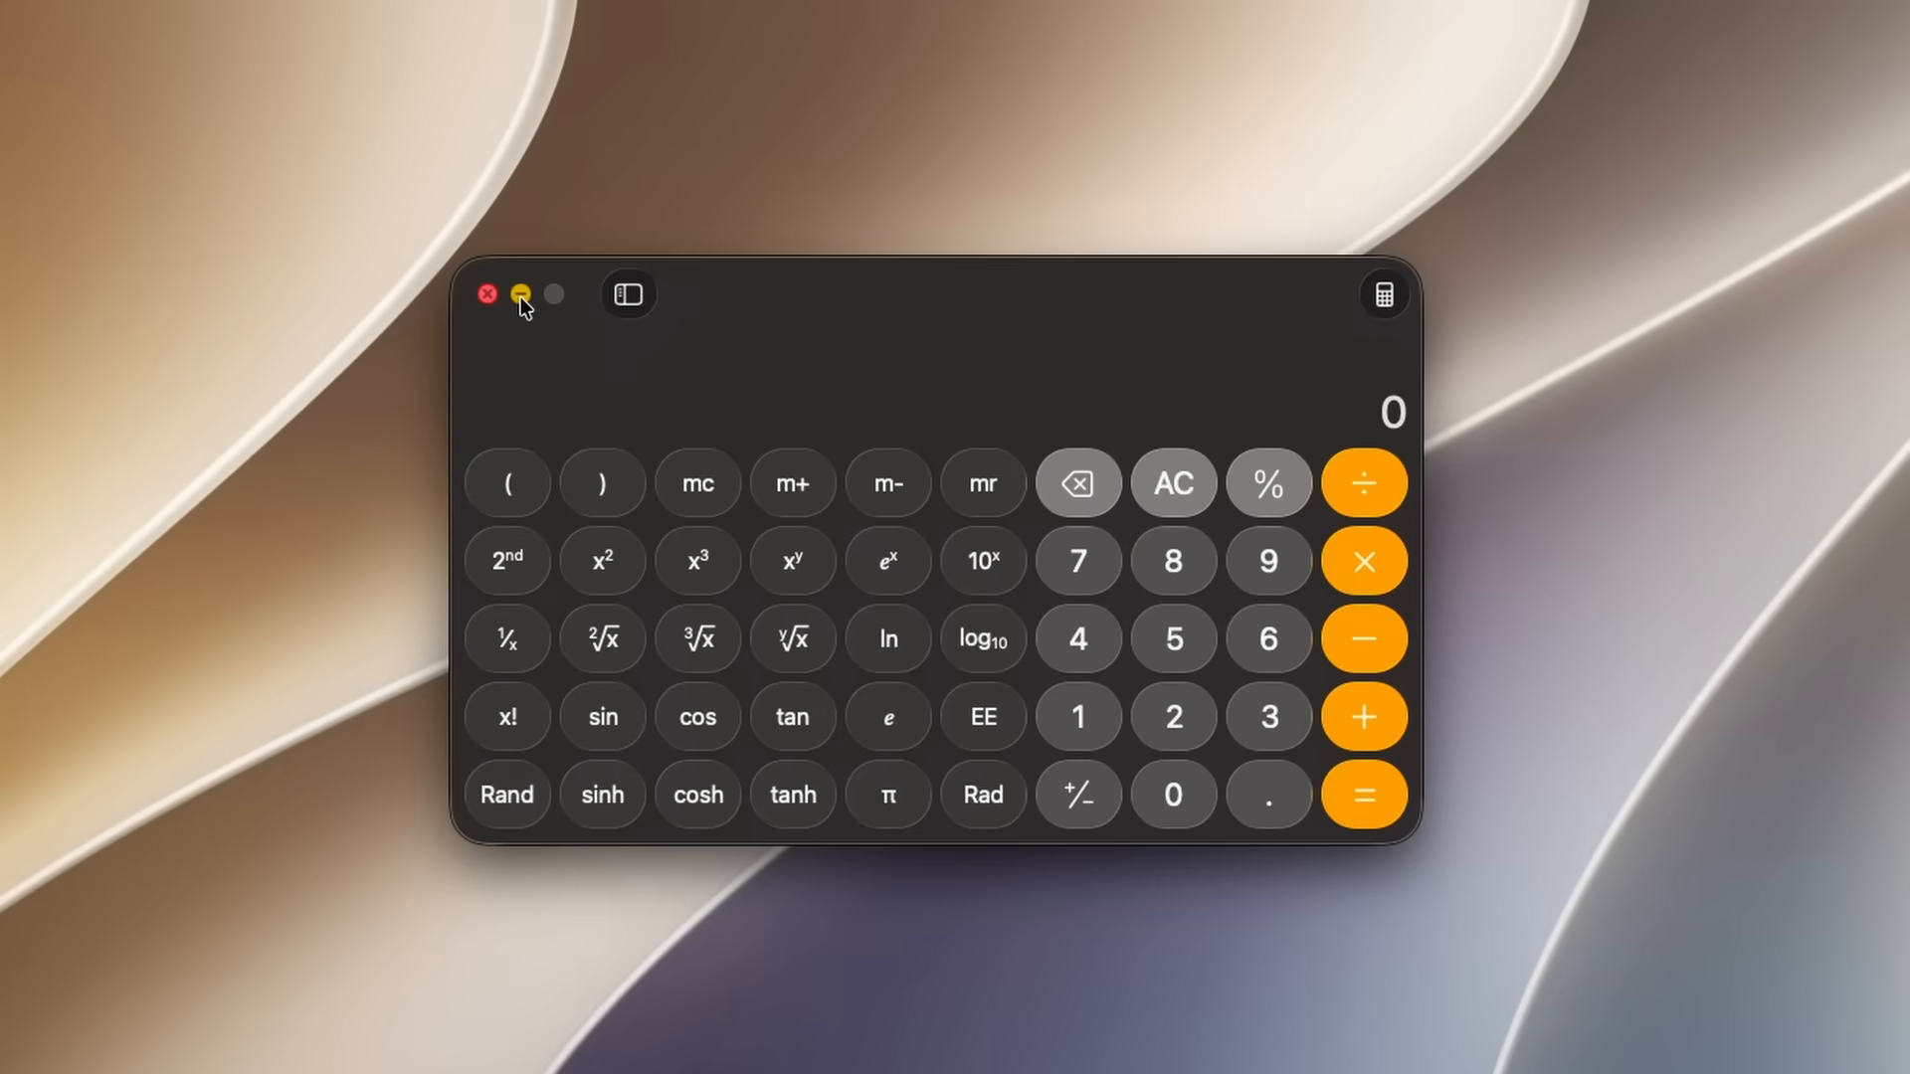
- Minimize the Calculator window on the Mac to view its minimize animation
{"action": "left_click", "coordinate": [516, 296]}
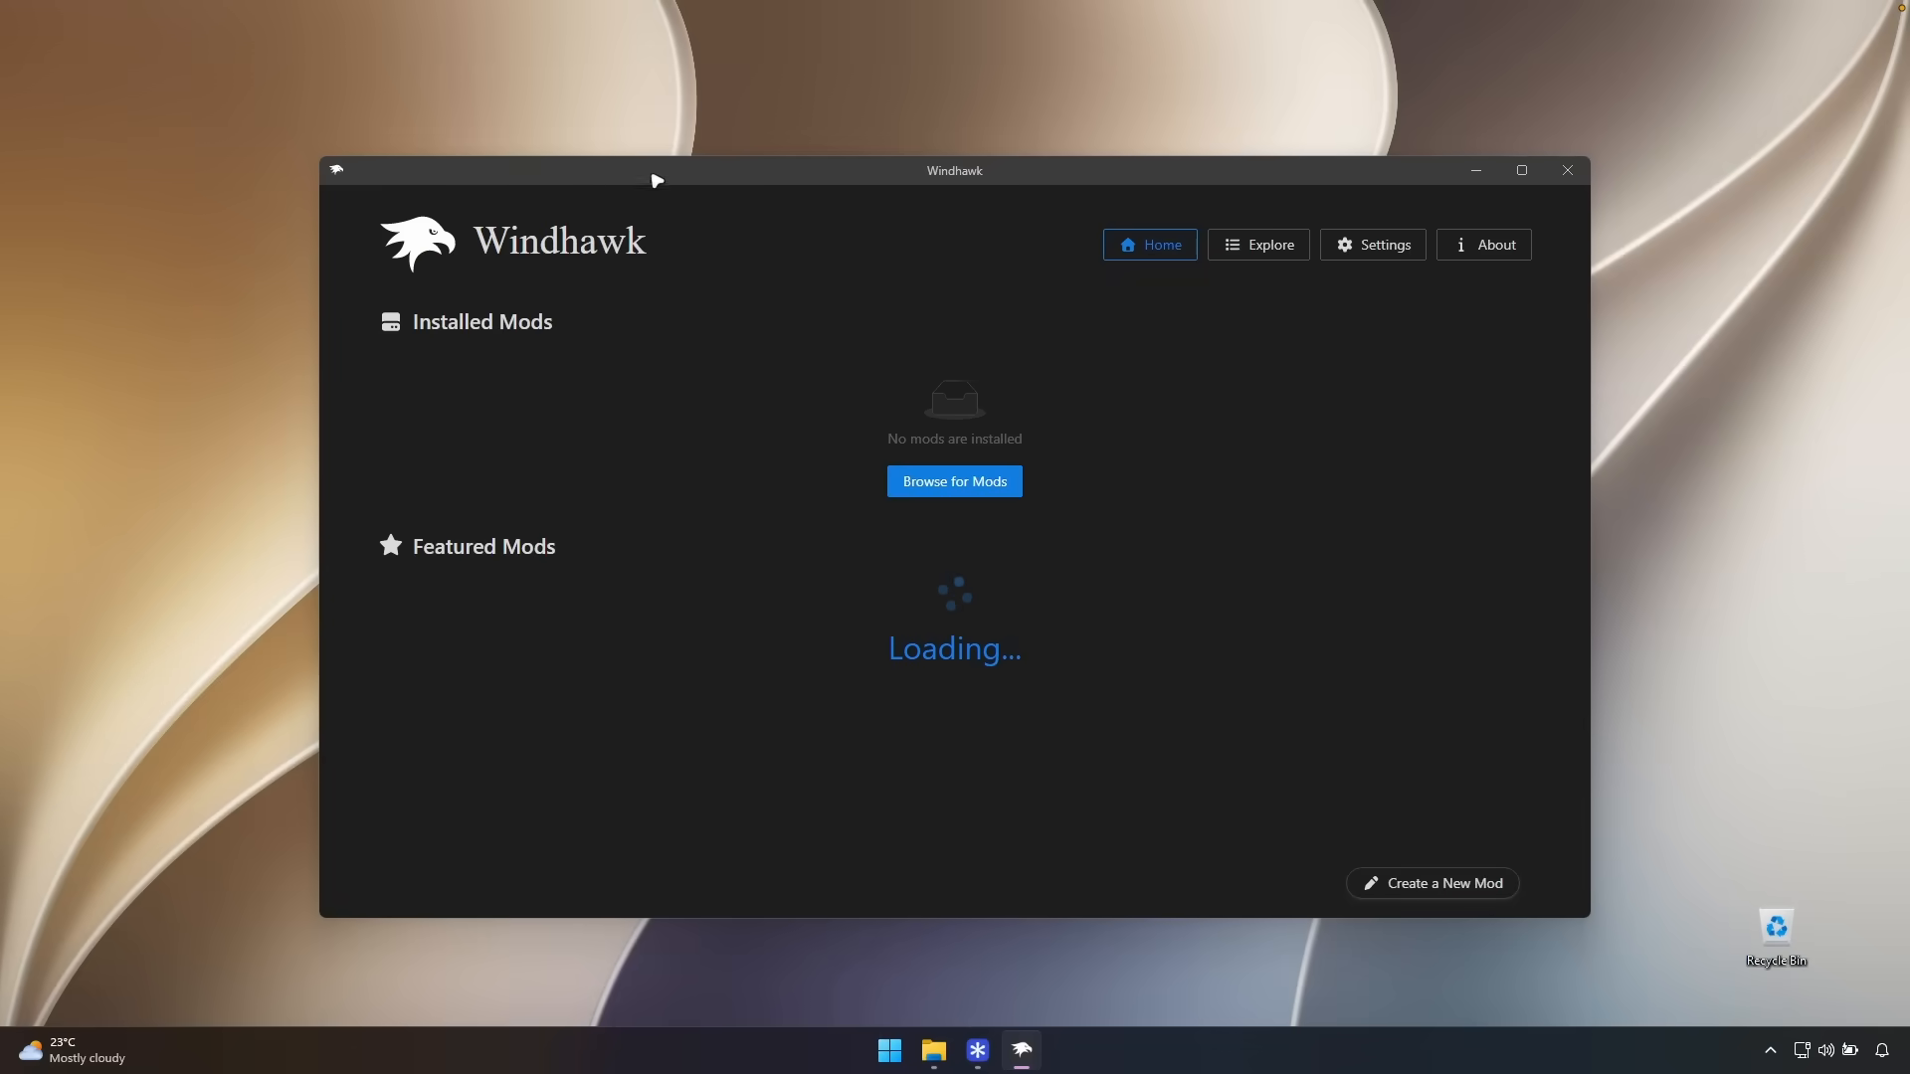
- Search Windhawk's mod catalogue for "macos" and install the Taskbar Dock Animation mod
{"action": "left_click", "coordinate": [1256, 244]}
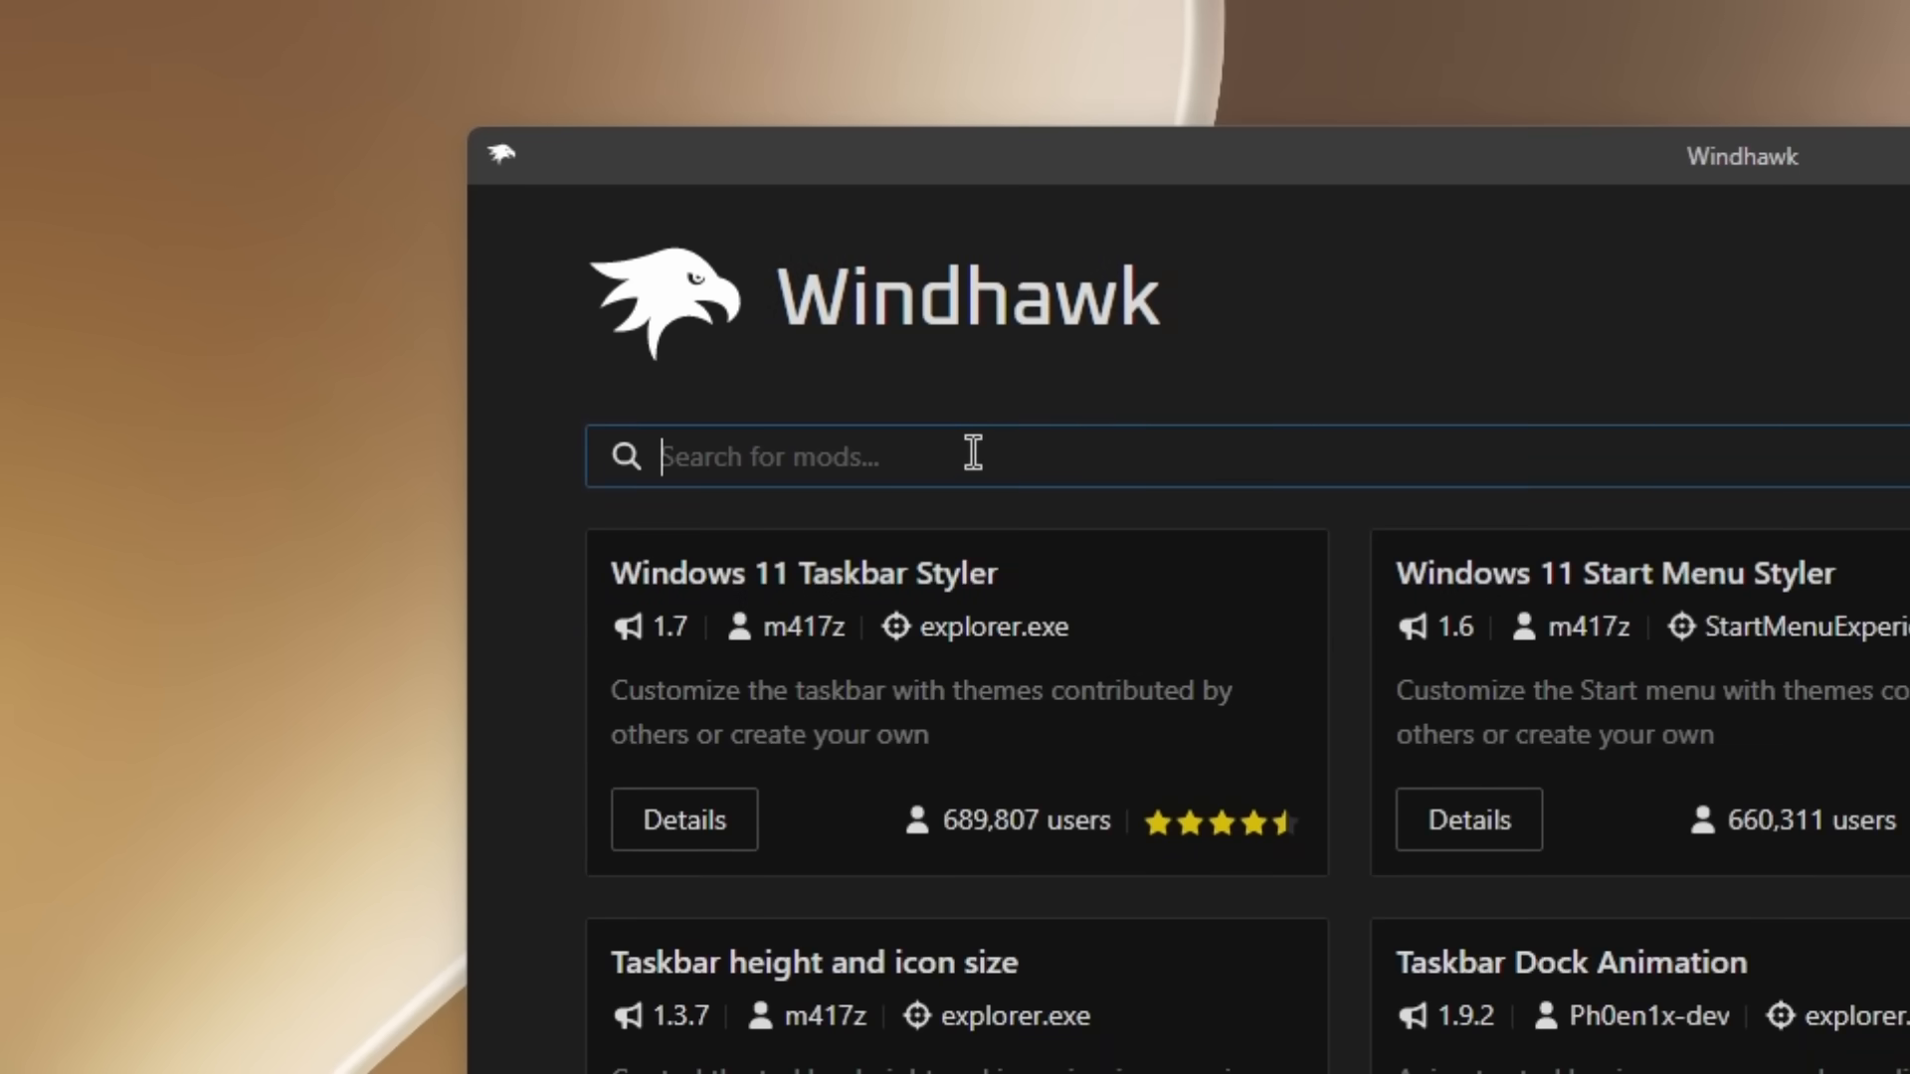
{"action": "type", "text": "macos"}
{"action": "left_click_drag", "start_coordinate": [647, 573], "coordinate": [948, 585]}
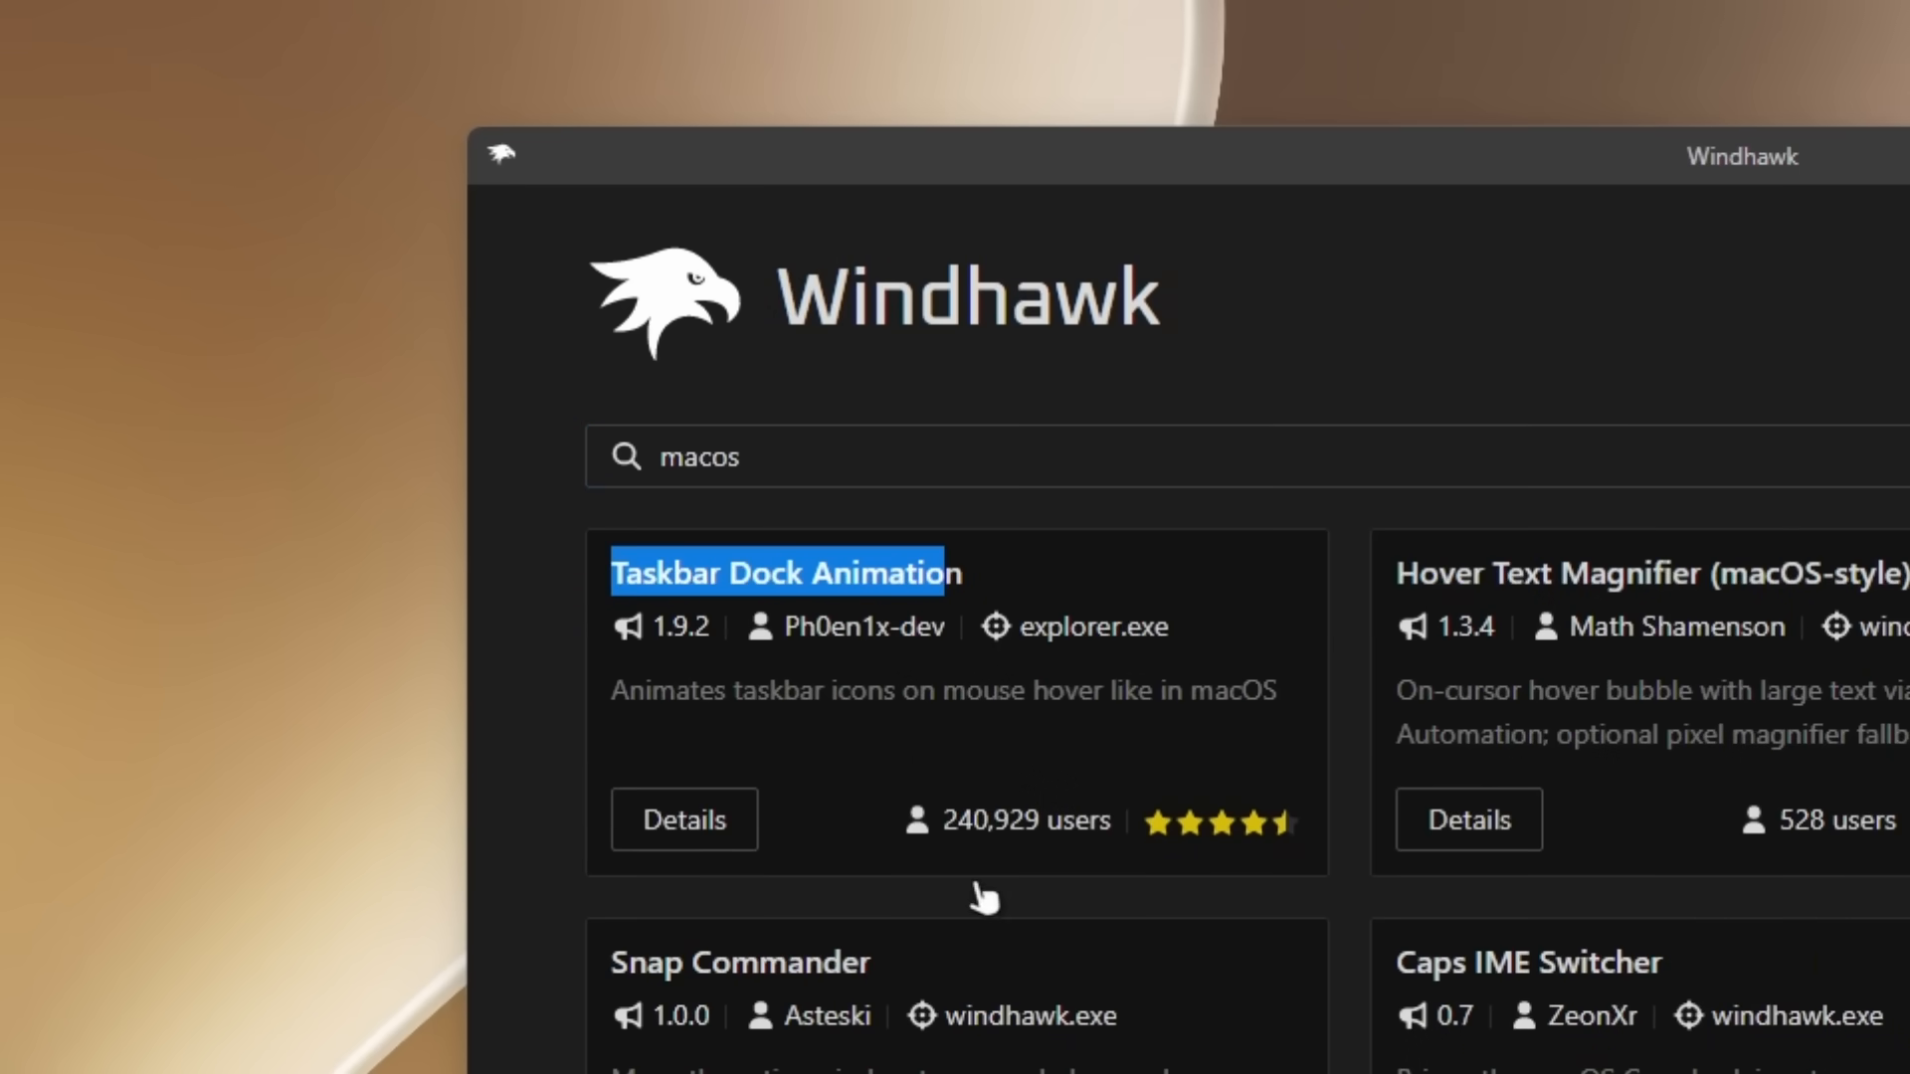
{"action": "left_click", "coordinate": [716, 833]}
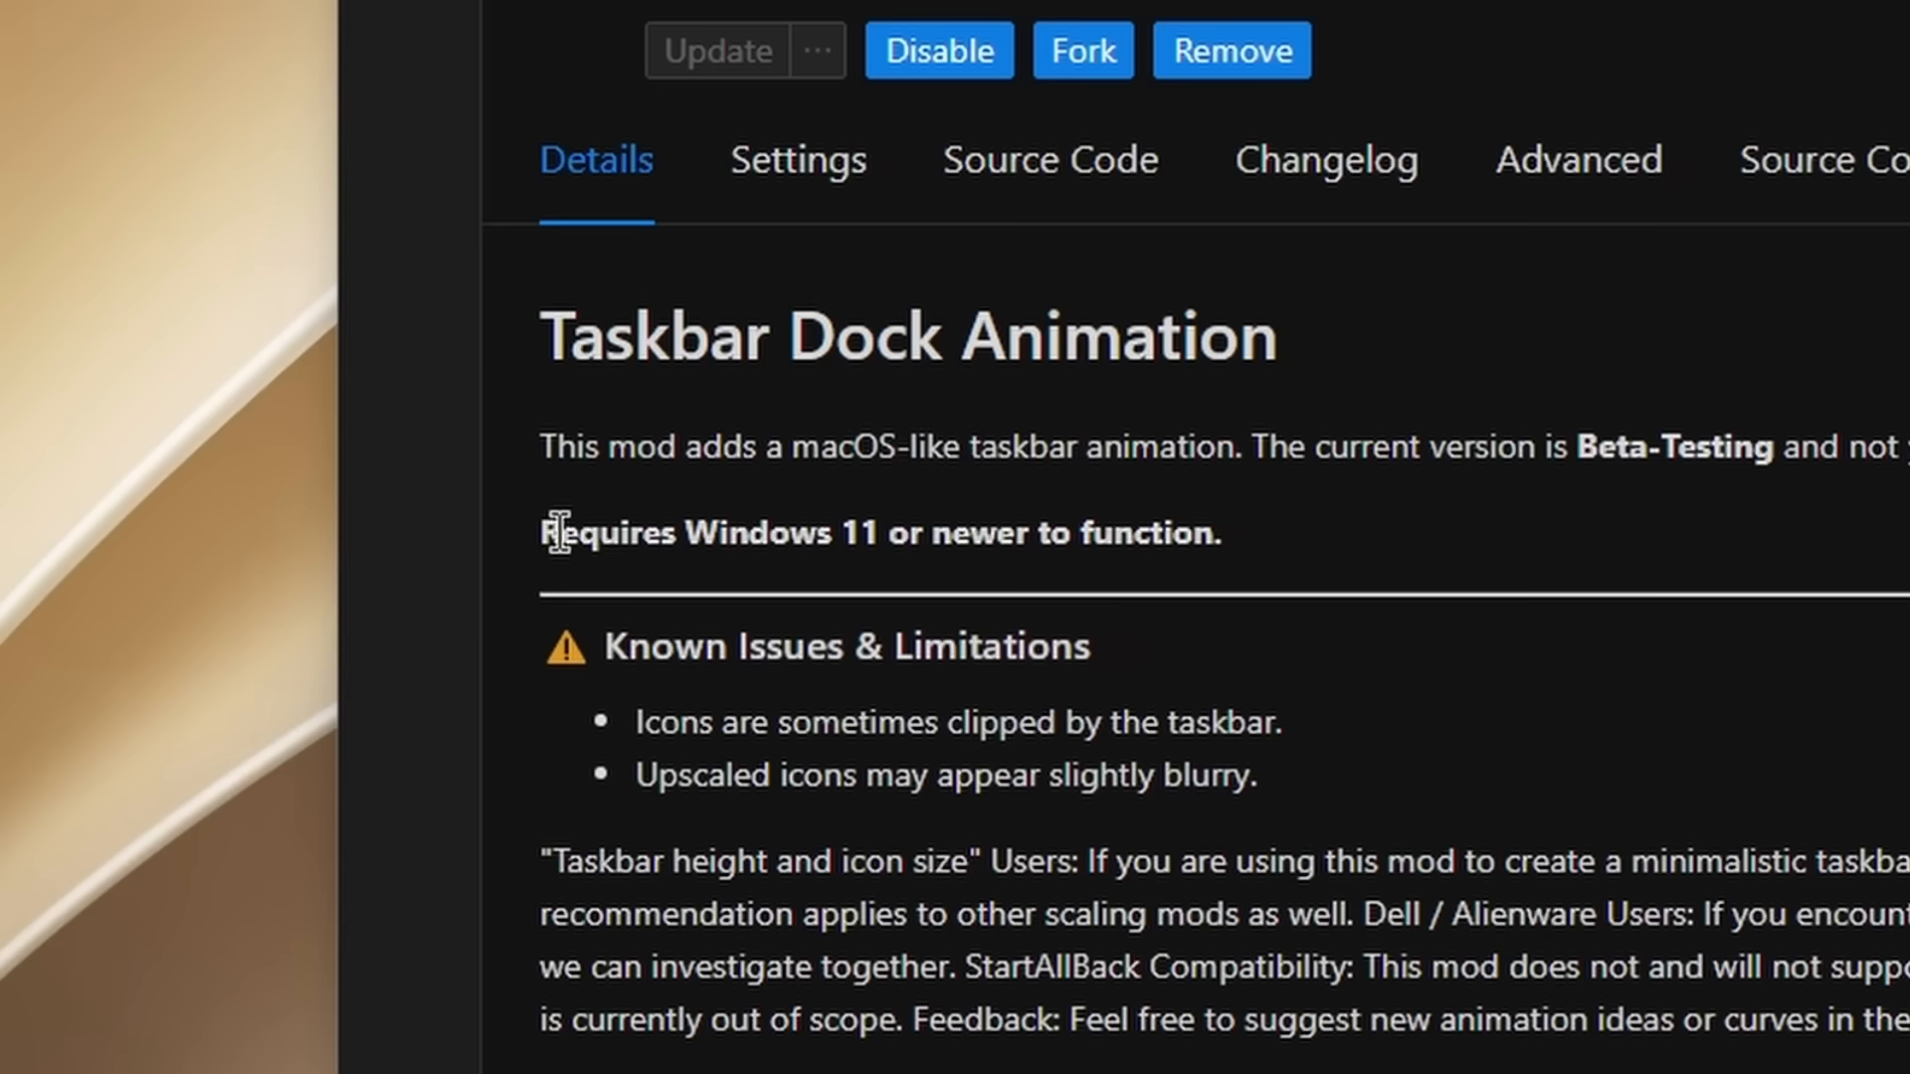
- Check the Windows version requirement in the Taskbar Dock Animation details
{"action": "left_click_drag", "start_coordinate": [542, 533], "coordinate": [1298, 569]}
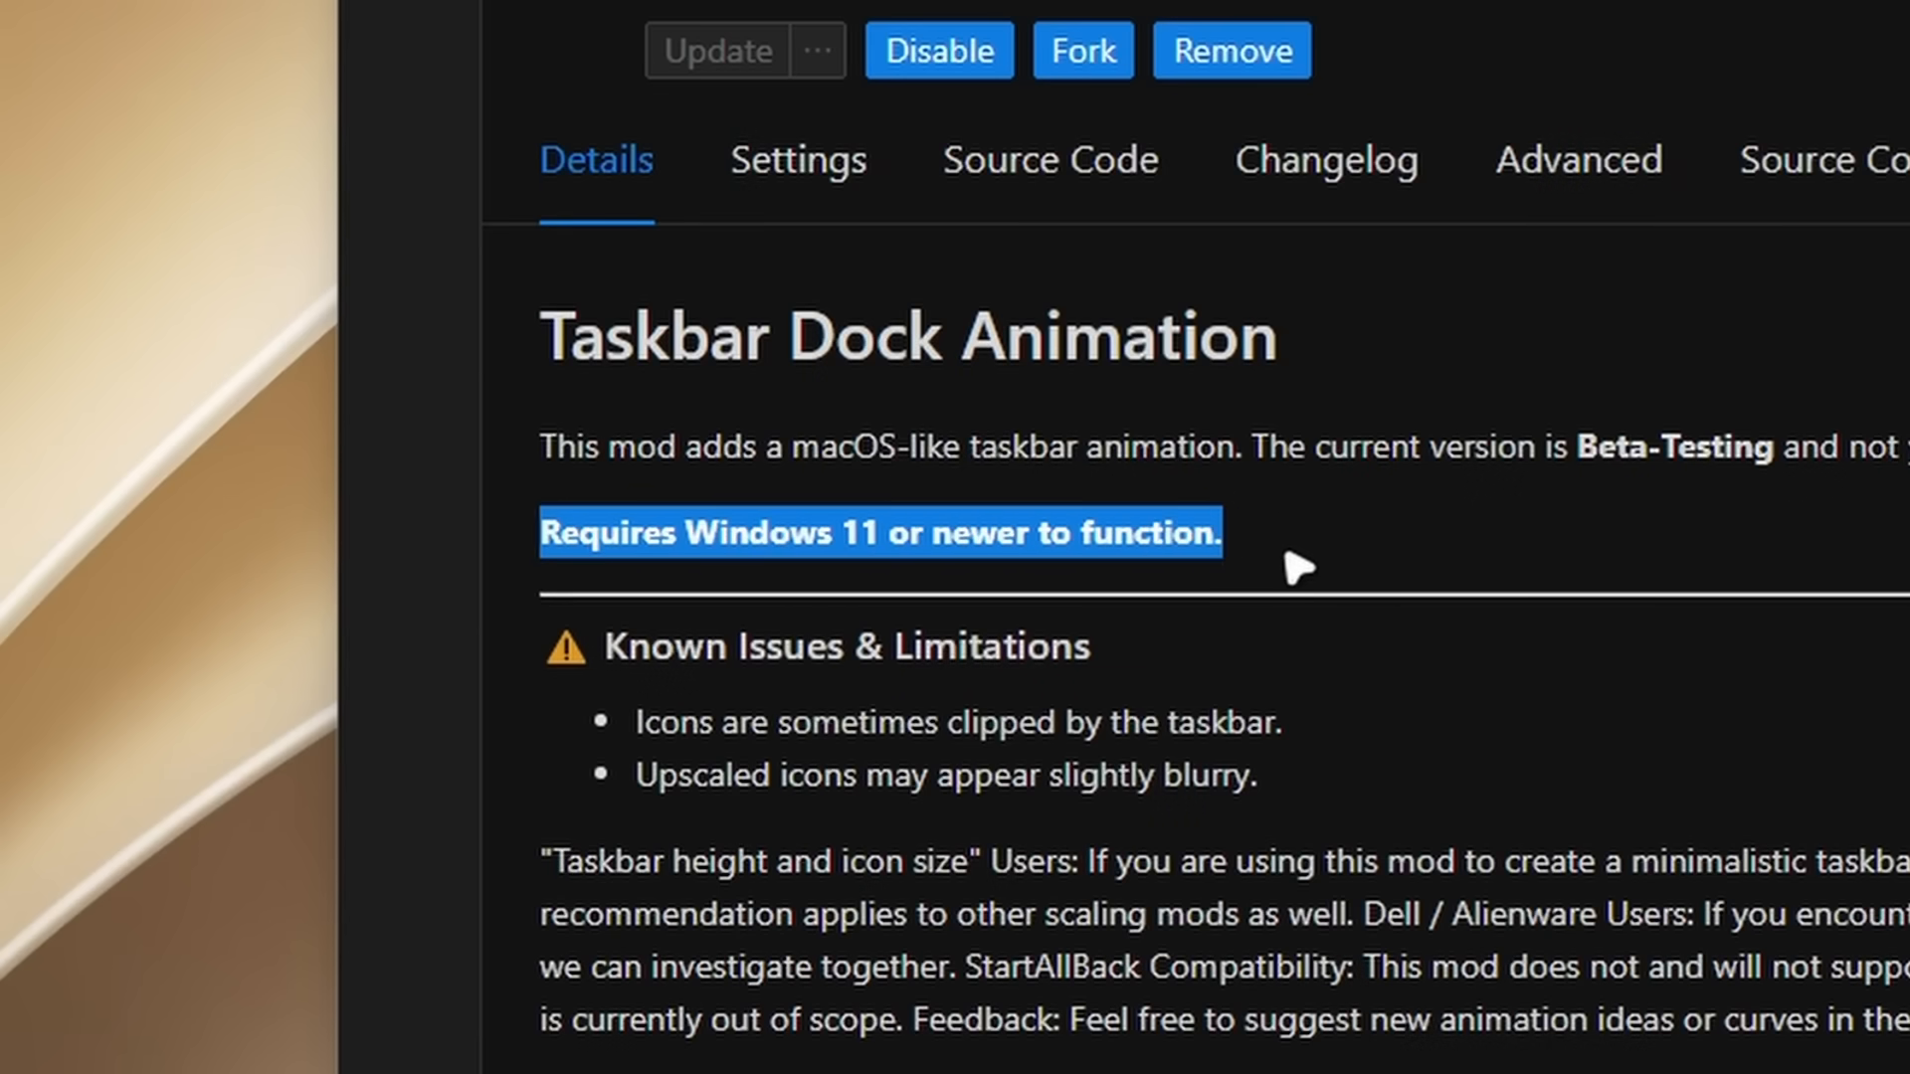
{"action": "left_click", "coordinate": [1298, 568]}
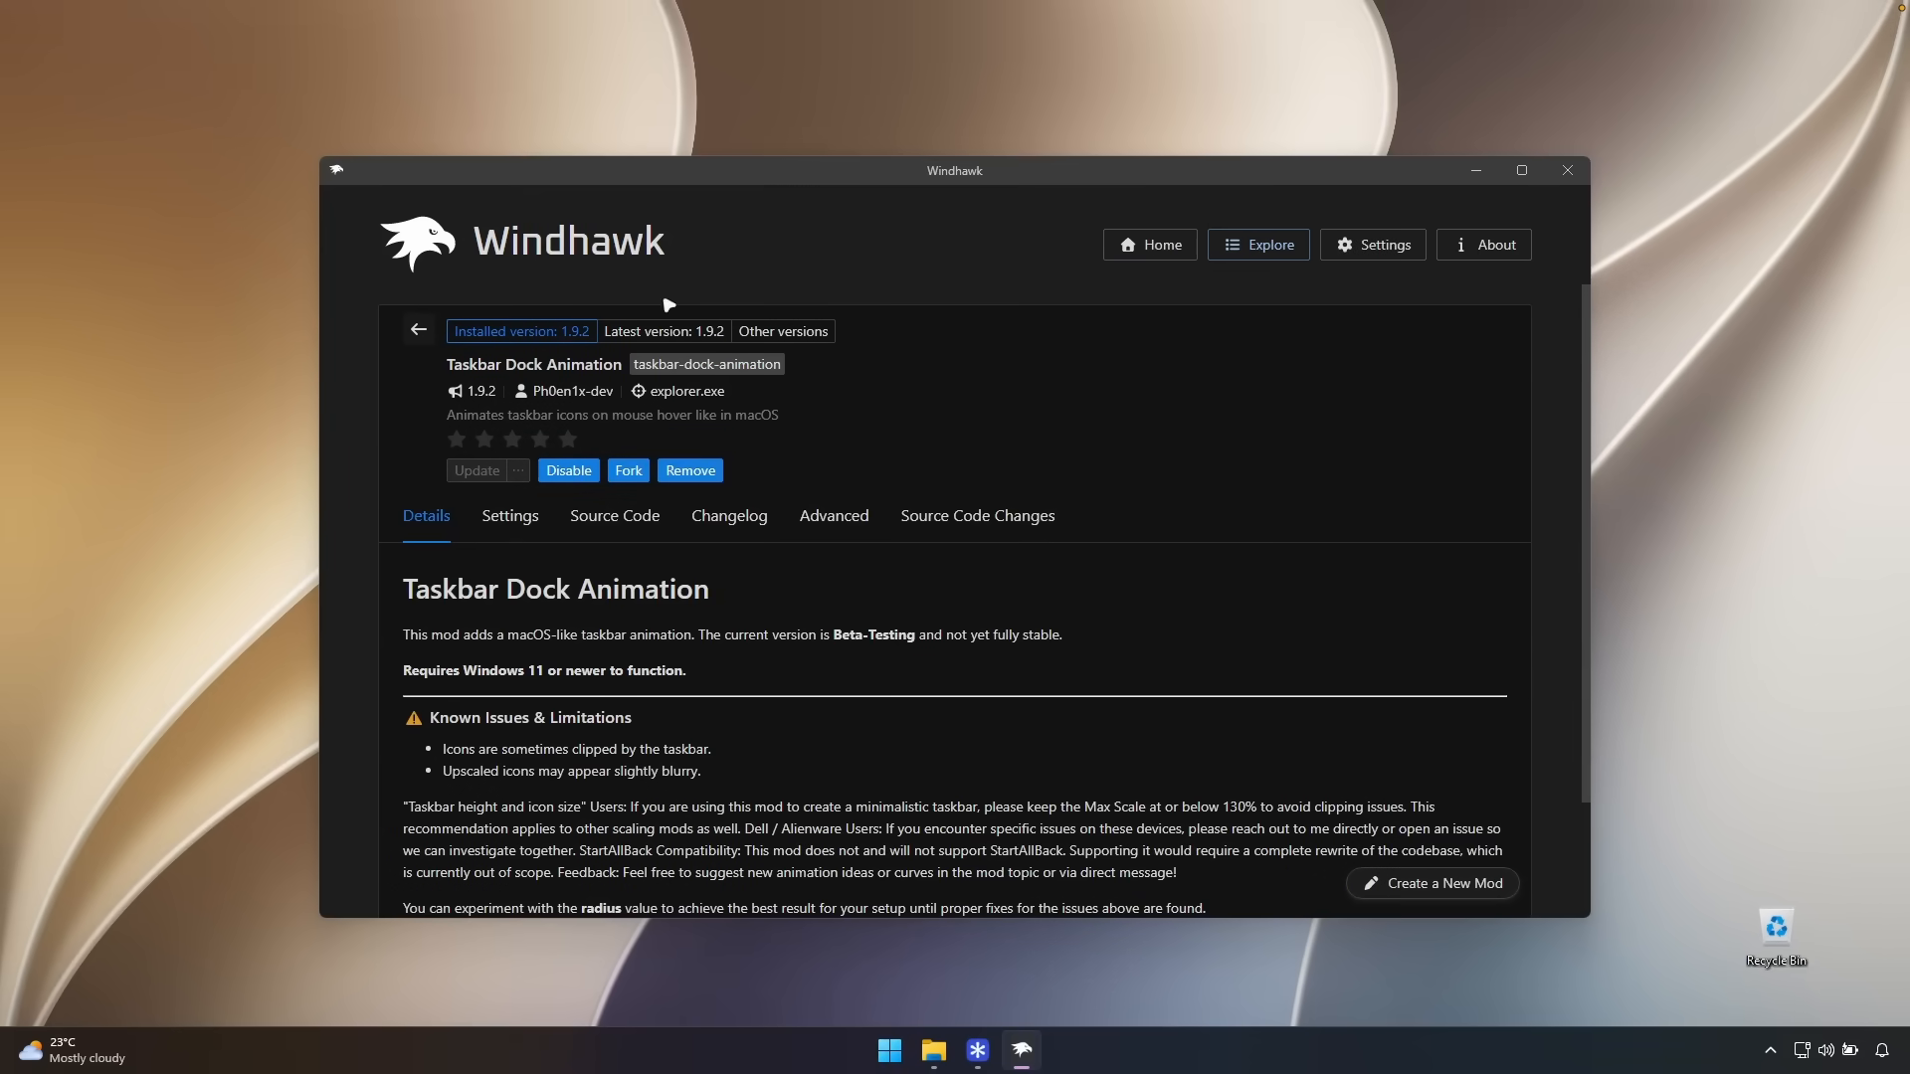
- Return to the mod search results and install the MacOS Minimize Animation mod, accepting the risk
{"action": "left_click", "coordinate": [418, 330]}
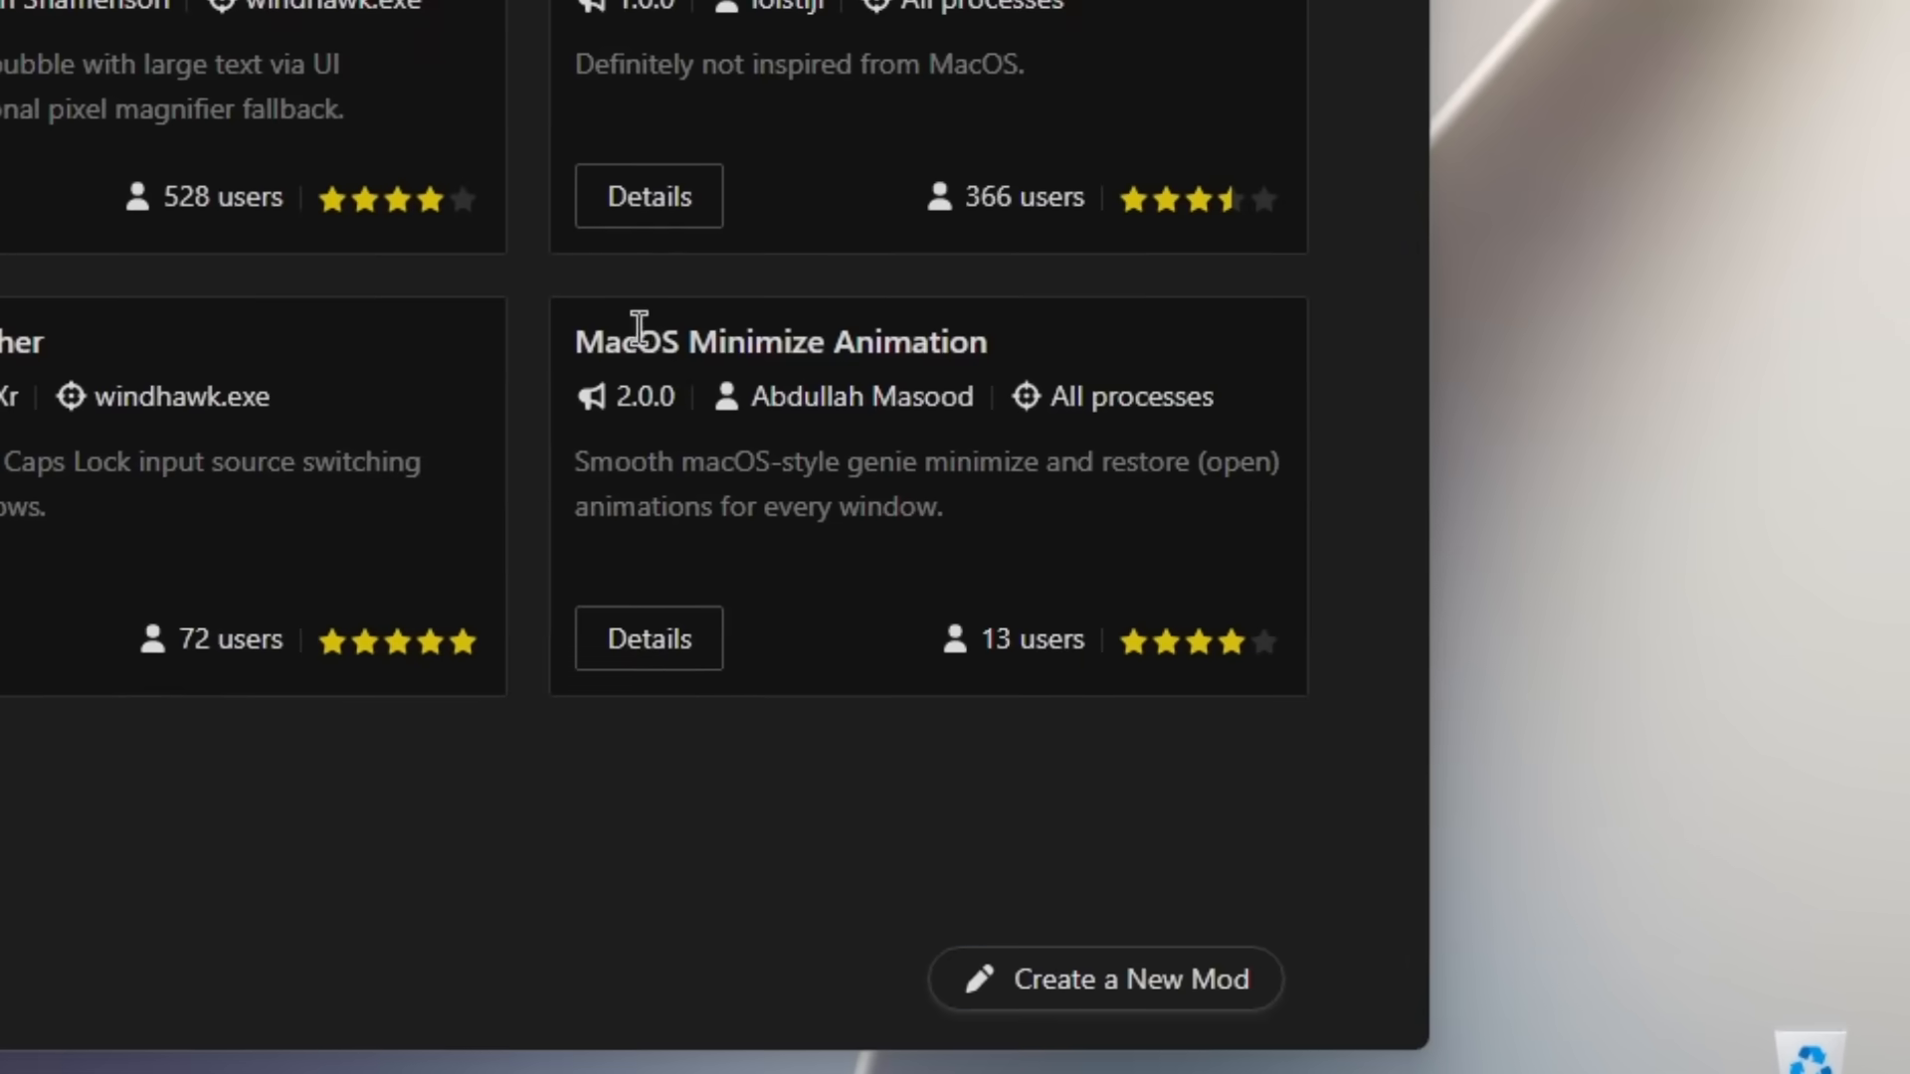
{"action": "left_click_drag", "start_coordinate": [575, 342], "coordinate": [964, 341]}
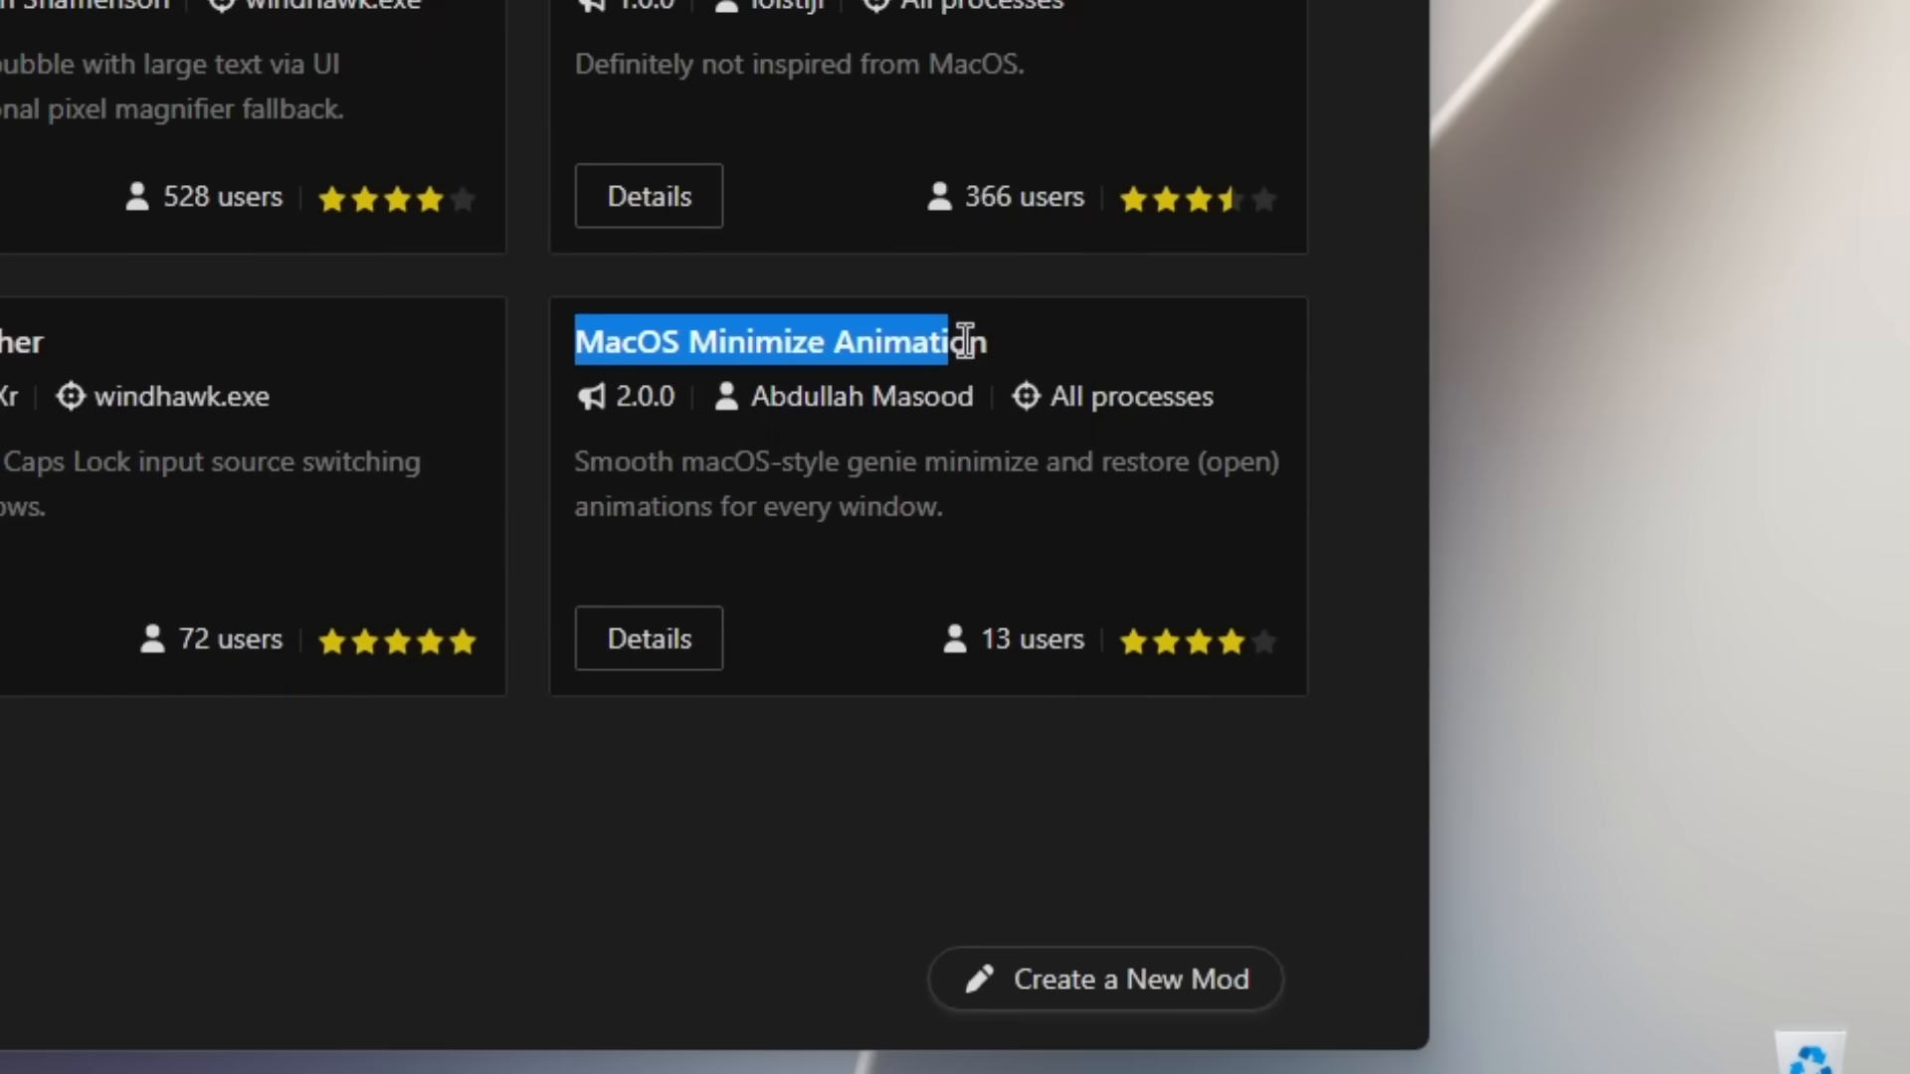
{"action": "left_click", "coordinate": [699, 648]}
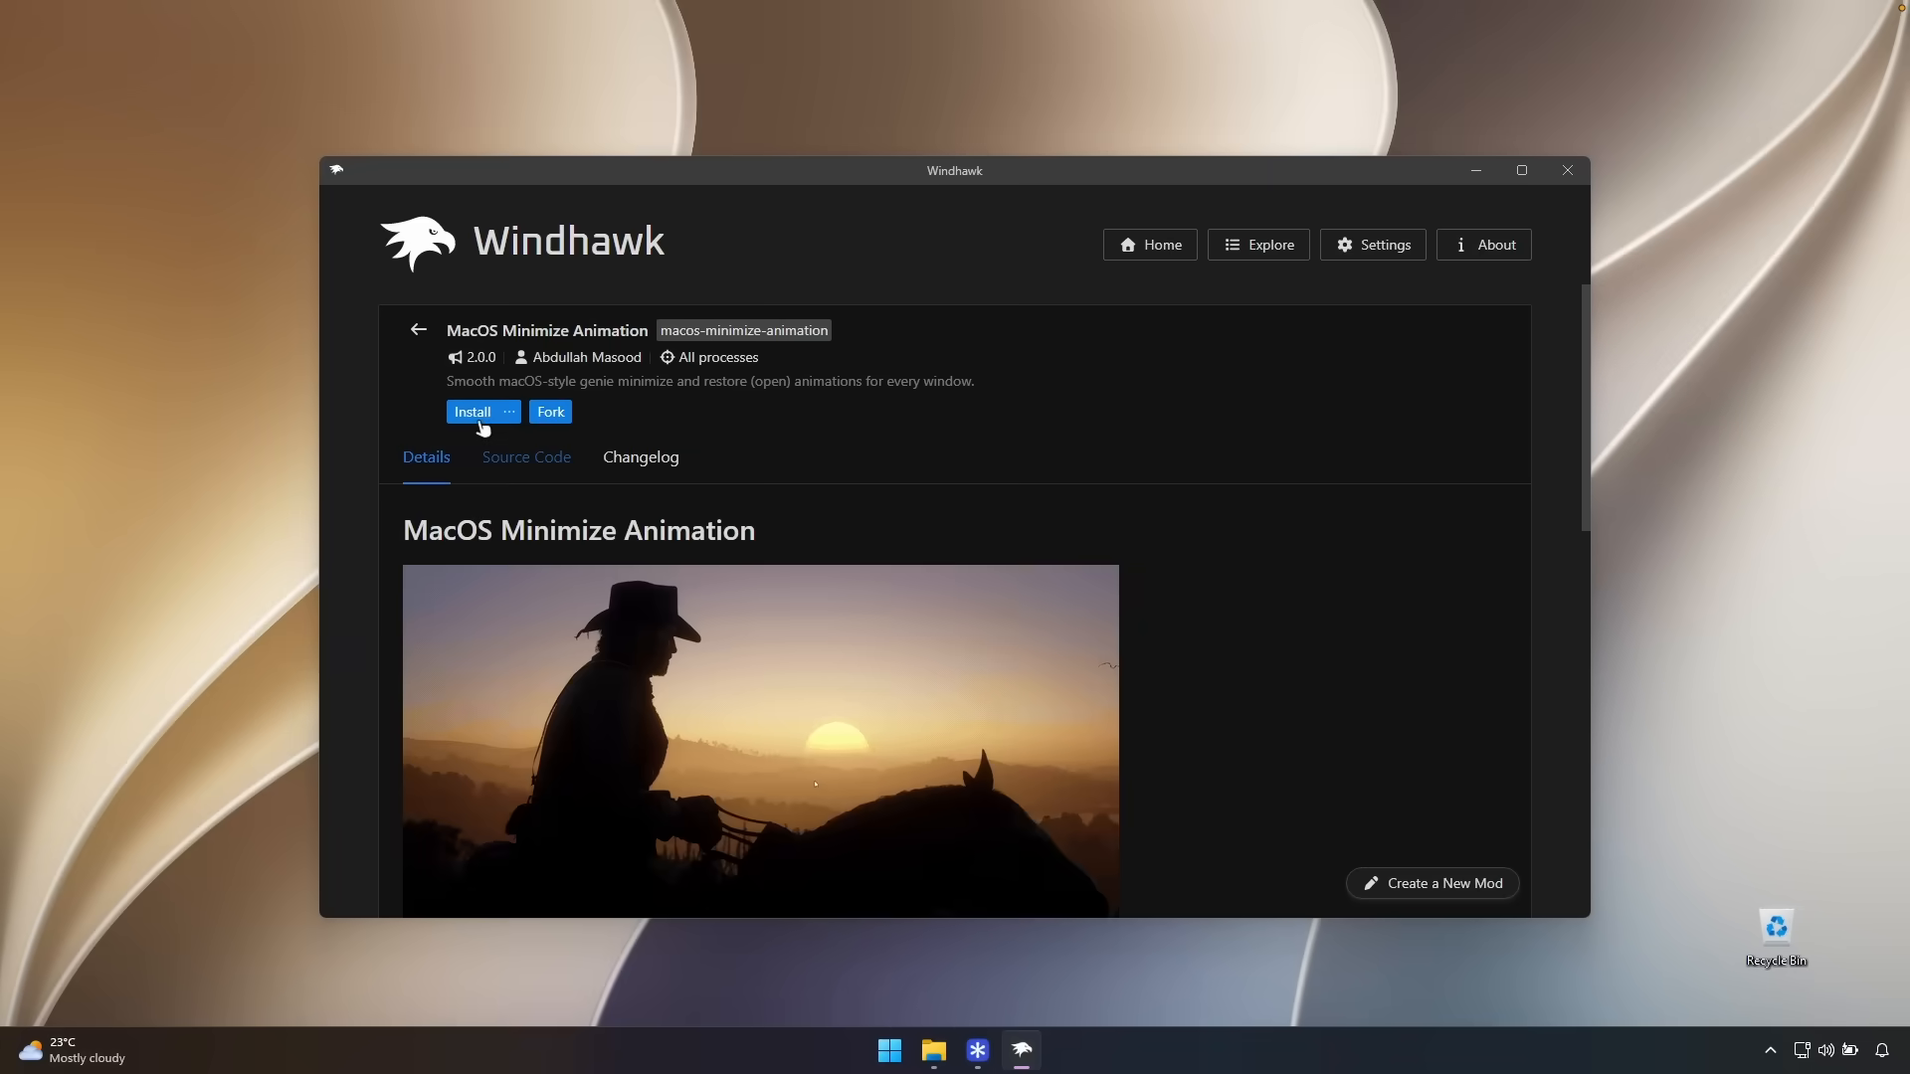
{"action": "left_click", "coordinate": [472, 412]}
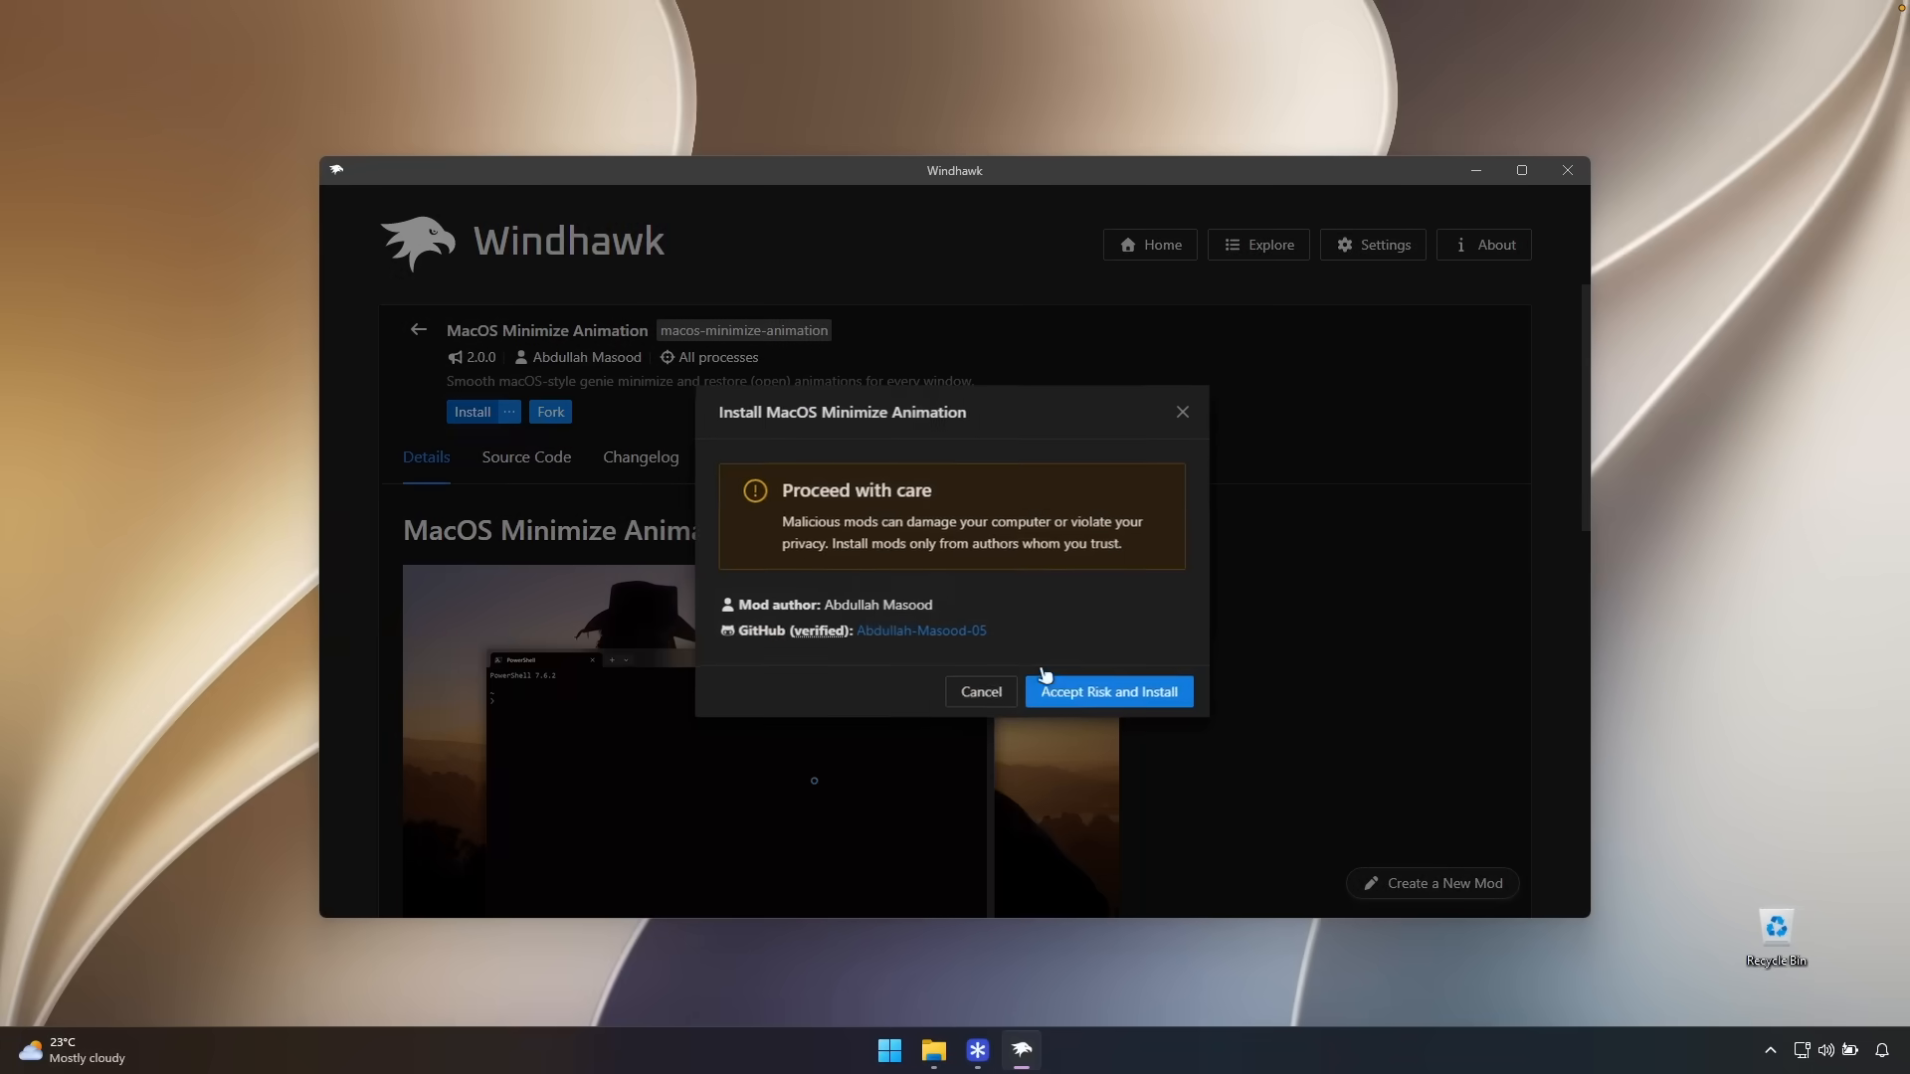
{"action": "left_click", "coordinate": [1166, 686]}
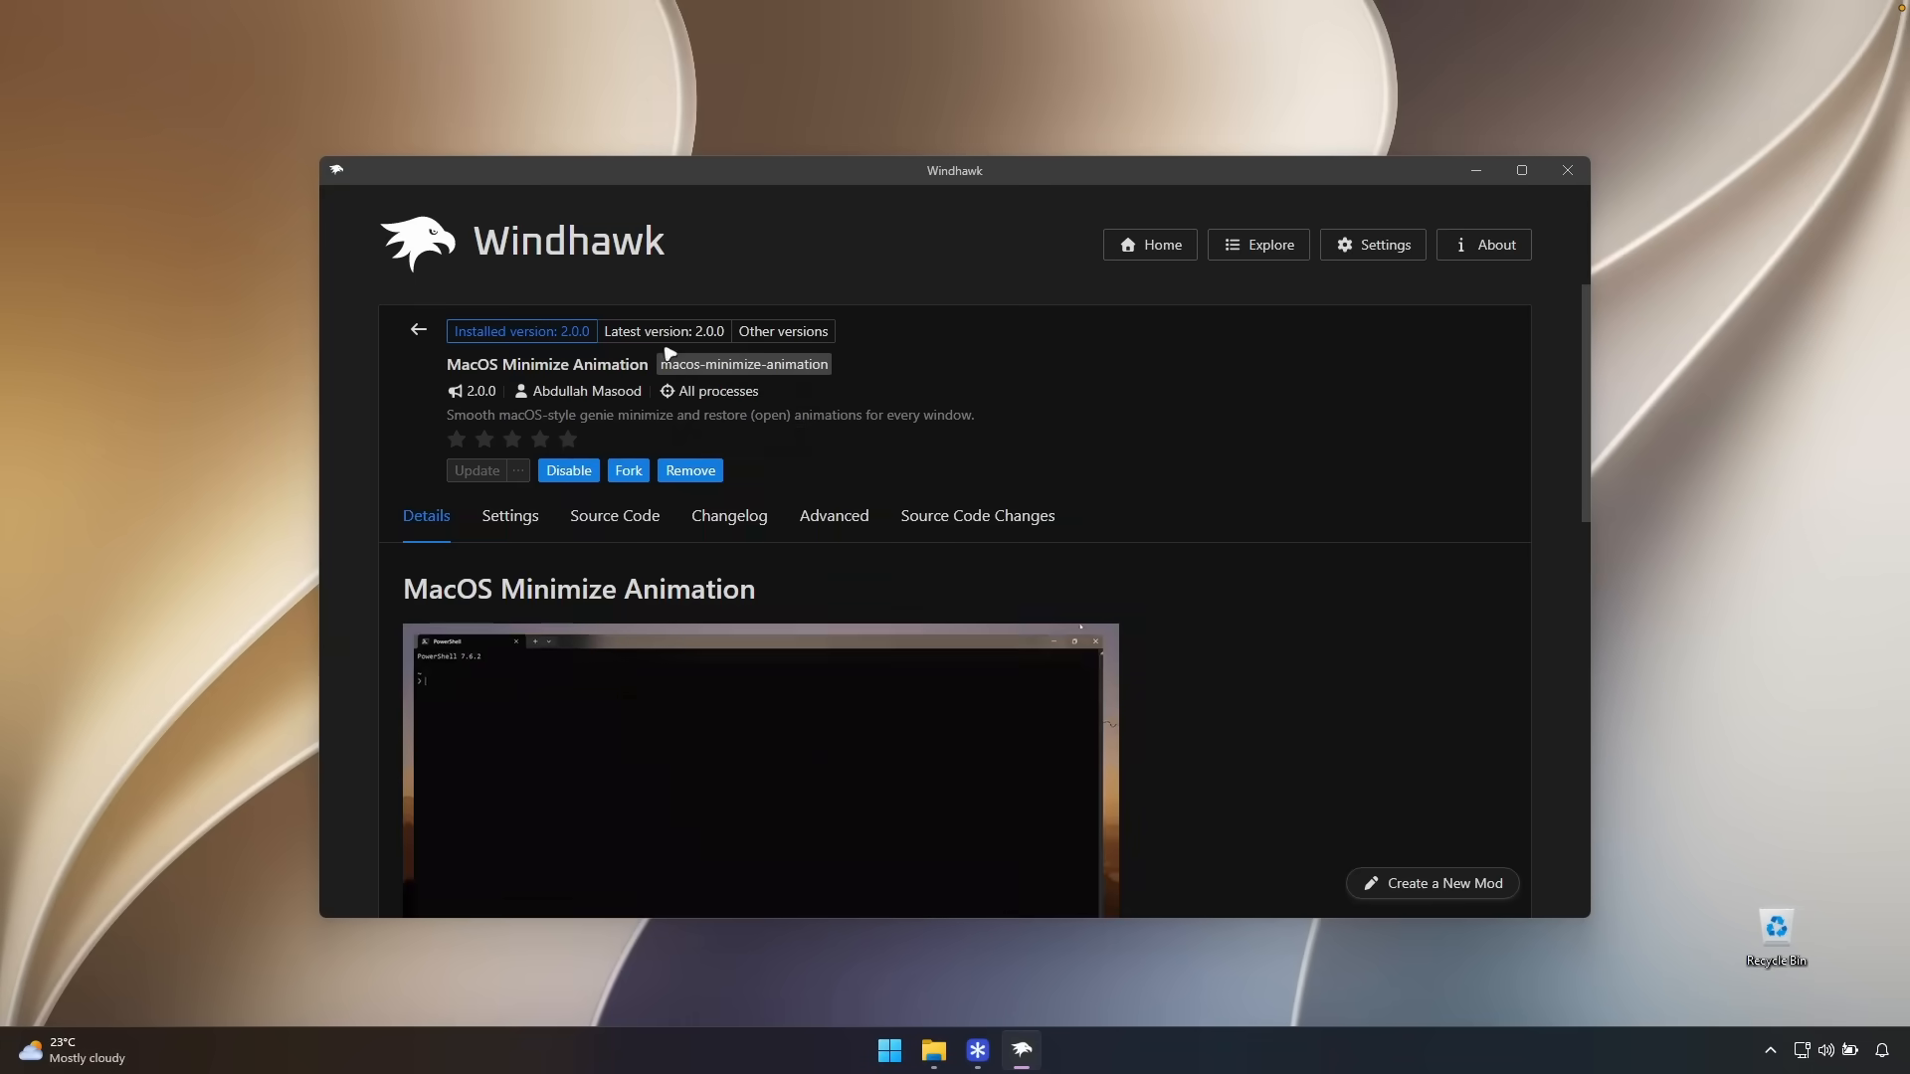
- Test the genie effect by minimizing and restoring the Windhawk window twice
{"action": "left_click", "coordinate": [1470, 172]}
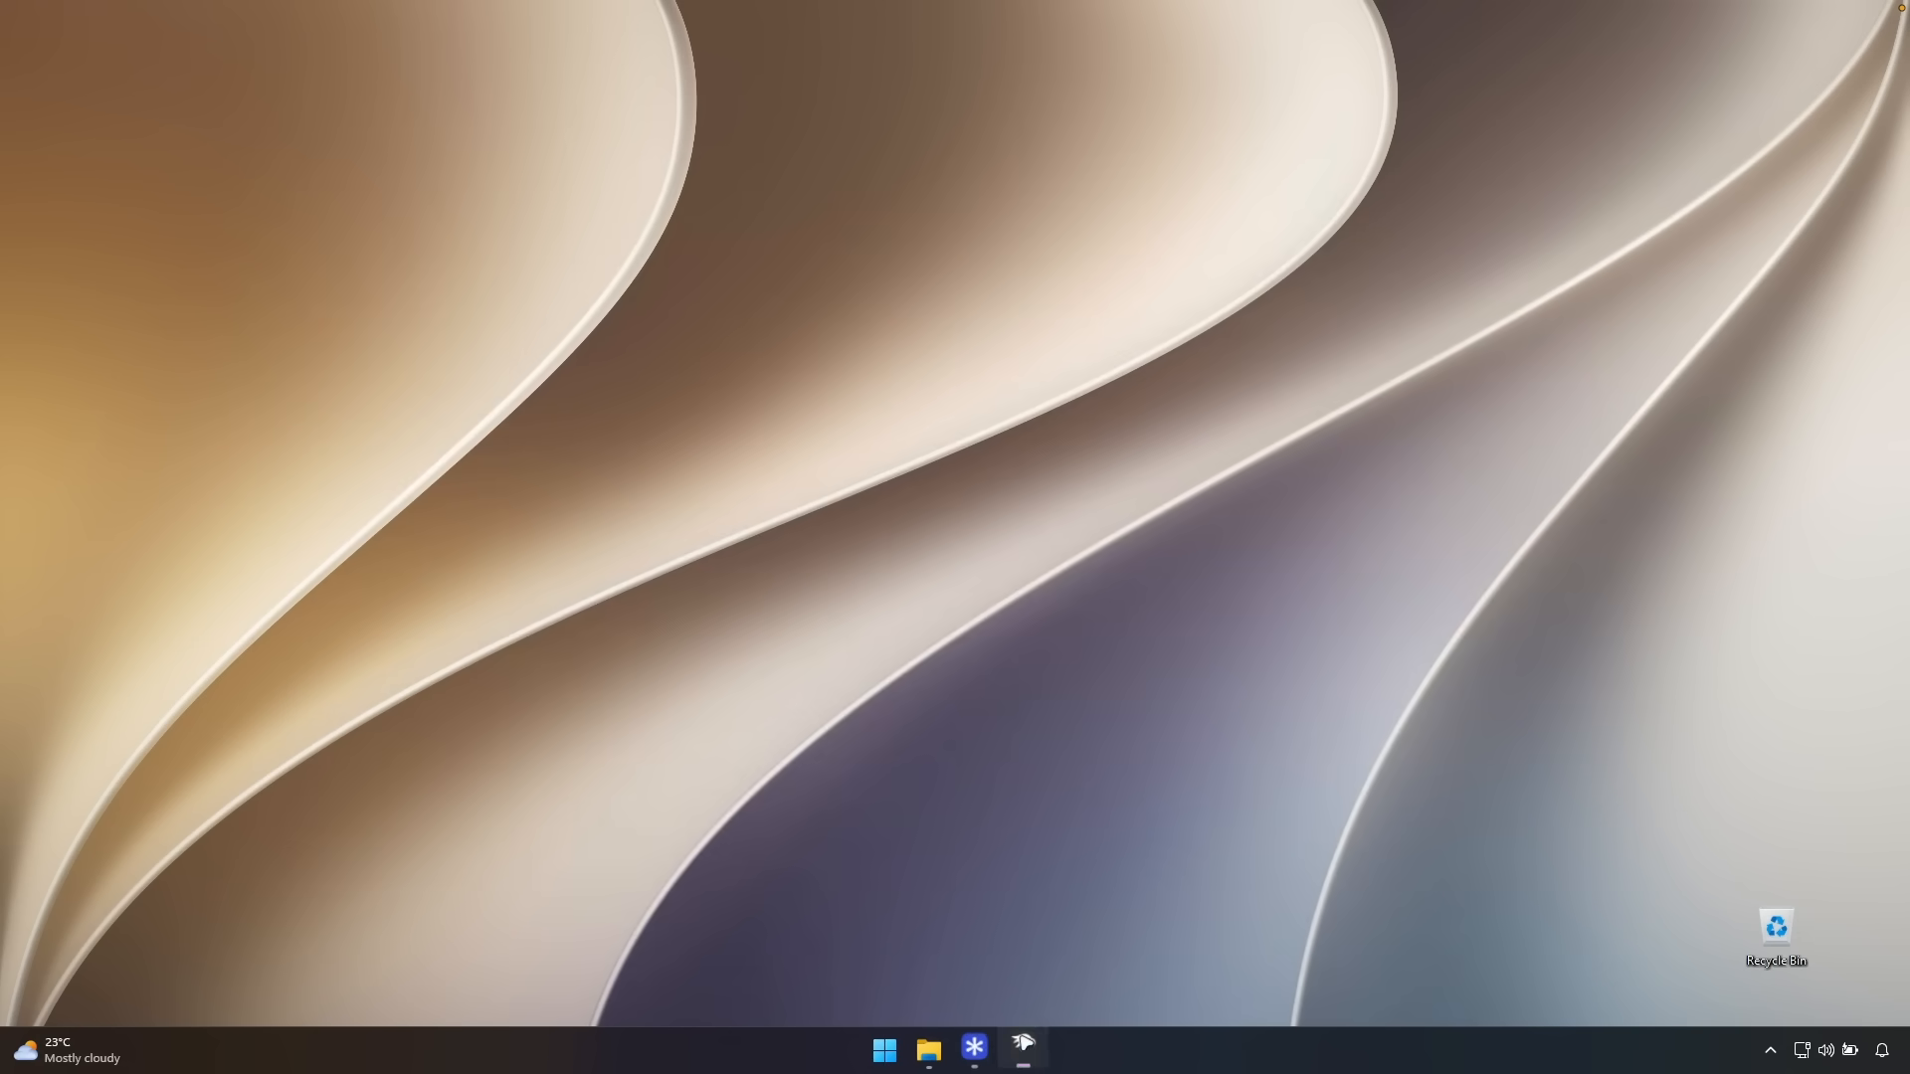
{"action": "left_click", "coordinate": [1022, 1050]}
{"action": "left_click", "coordinate": [1468, 172]}
{"action": "left_click", "coordinate": [1022, 1050]}
- Enable the experimental app launch animation in the MacOS Minimize Animation mod's settings
{"action": "scroll", "coordinate": [606, 495], "scroll_direction": "down", "scroll_amount": 2}
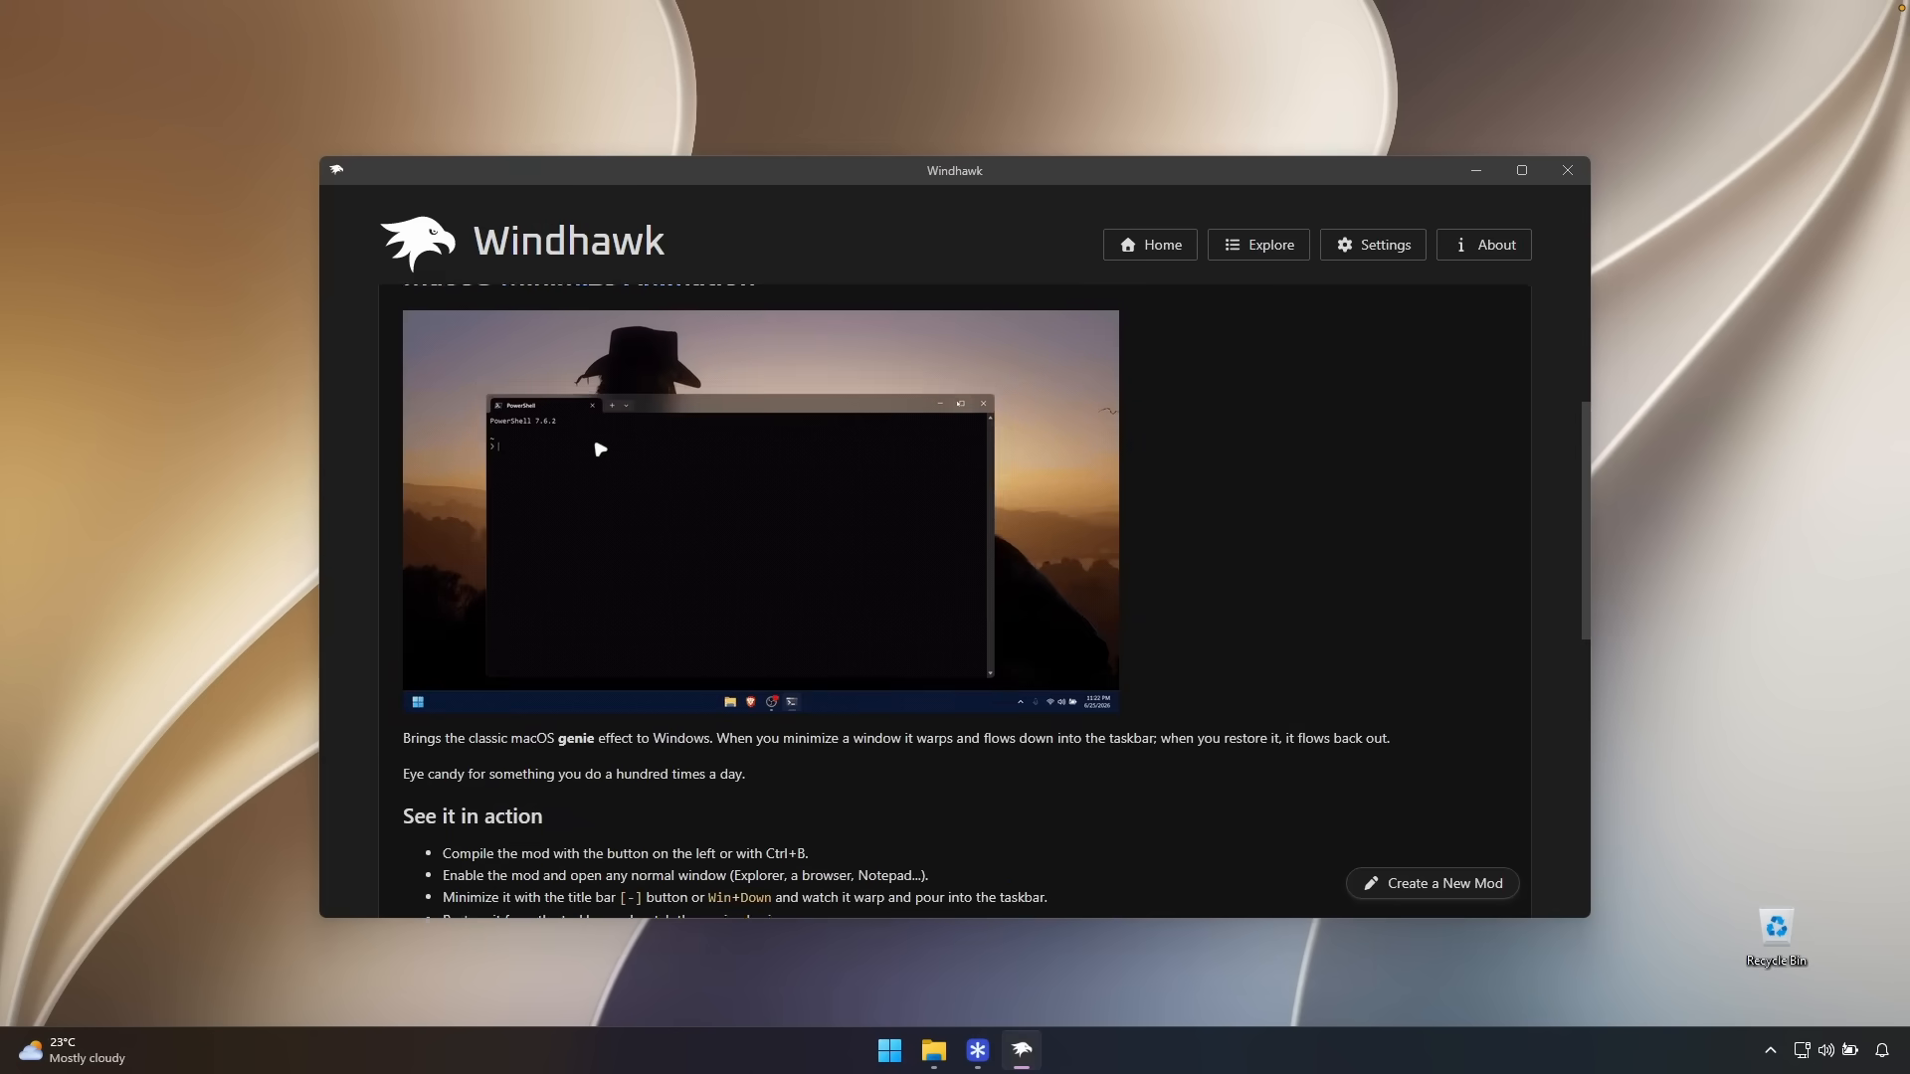
{"action": "scroll", "coordinate": [541, 368], "scroll_direction": "up", "scroll_amount": 2}
{"action": "left_click", "coordinate": [510, 319]}
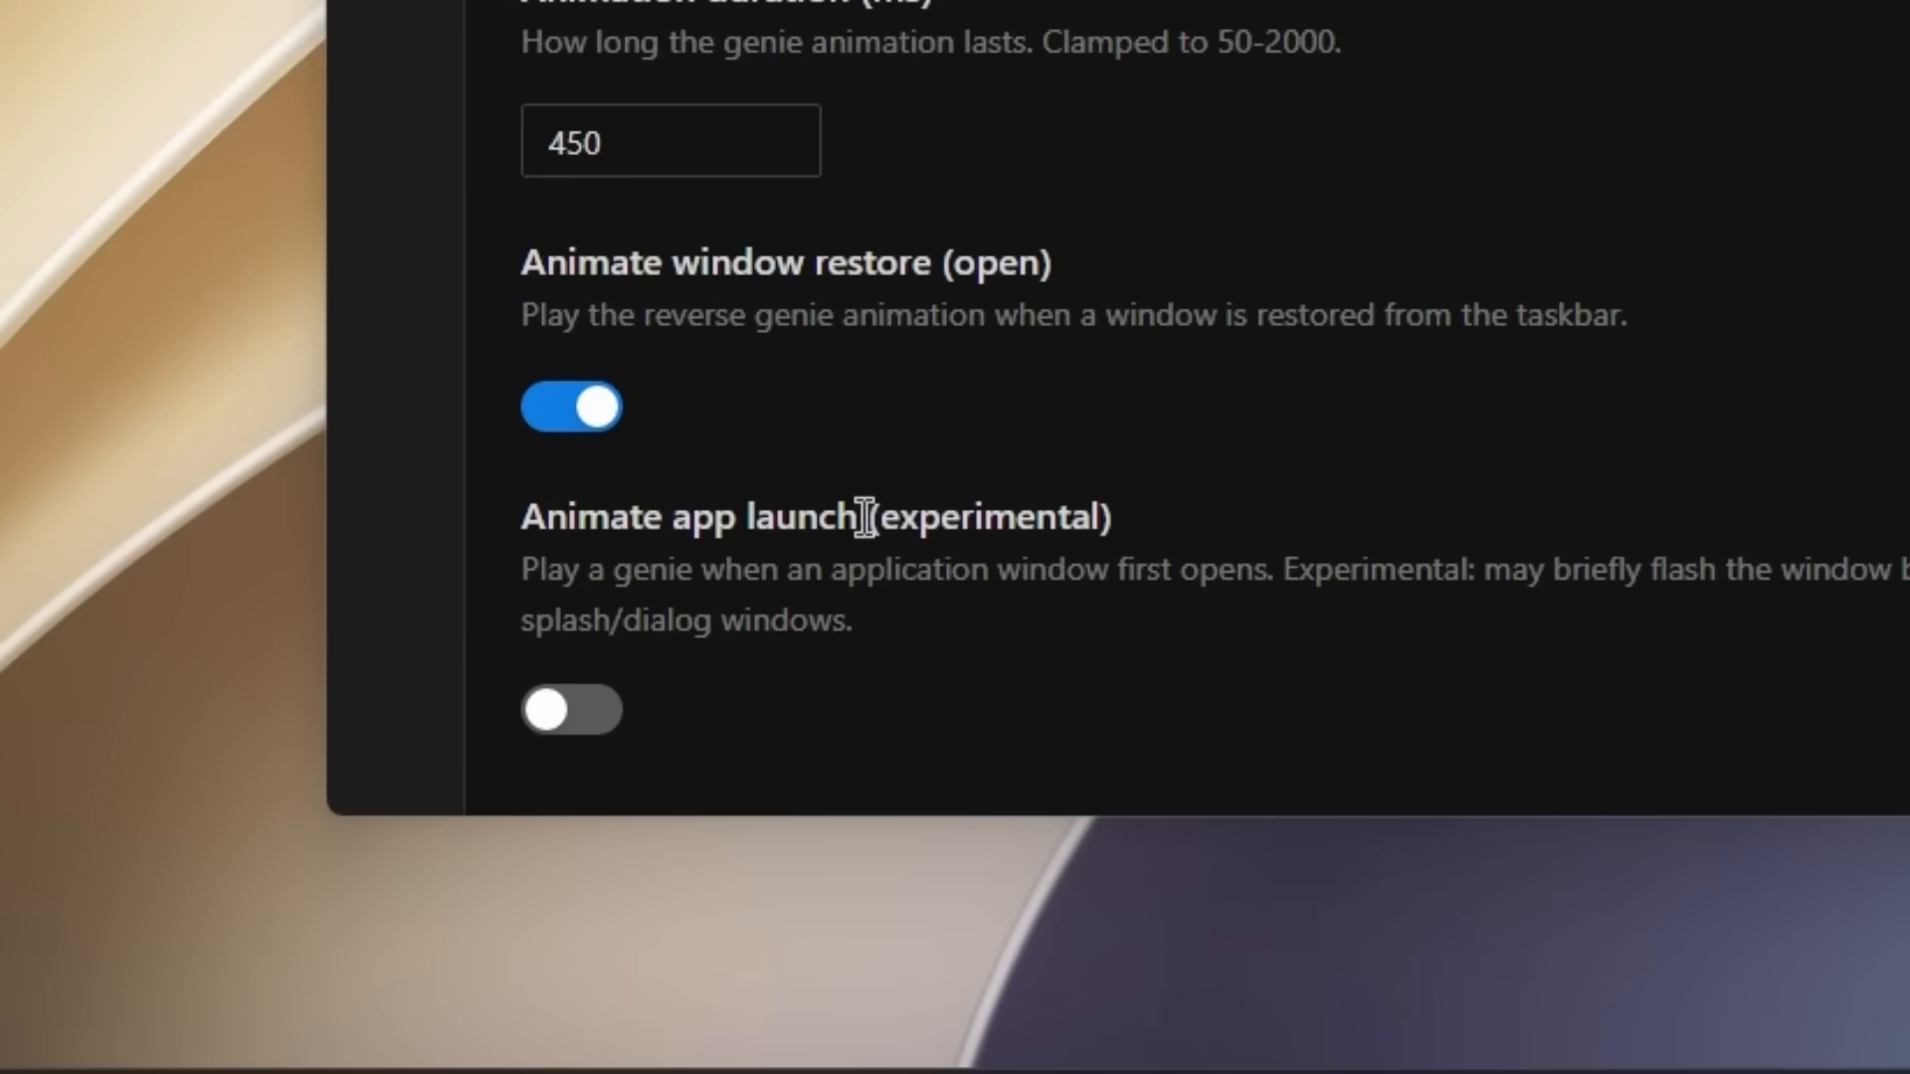
{"action": "left_click_drag", "start_coordinate": [548, 787], "coordinate": [706, 787]}
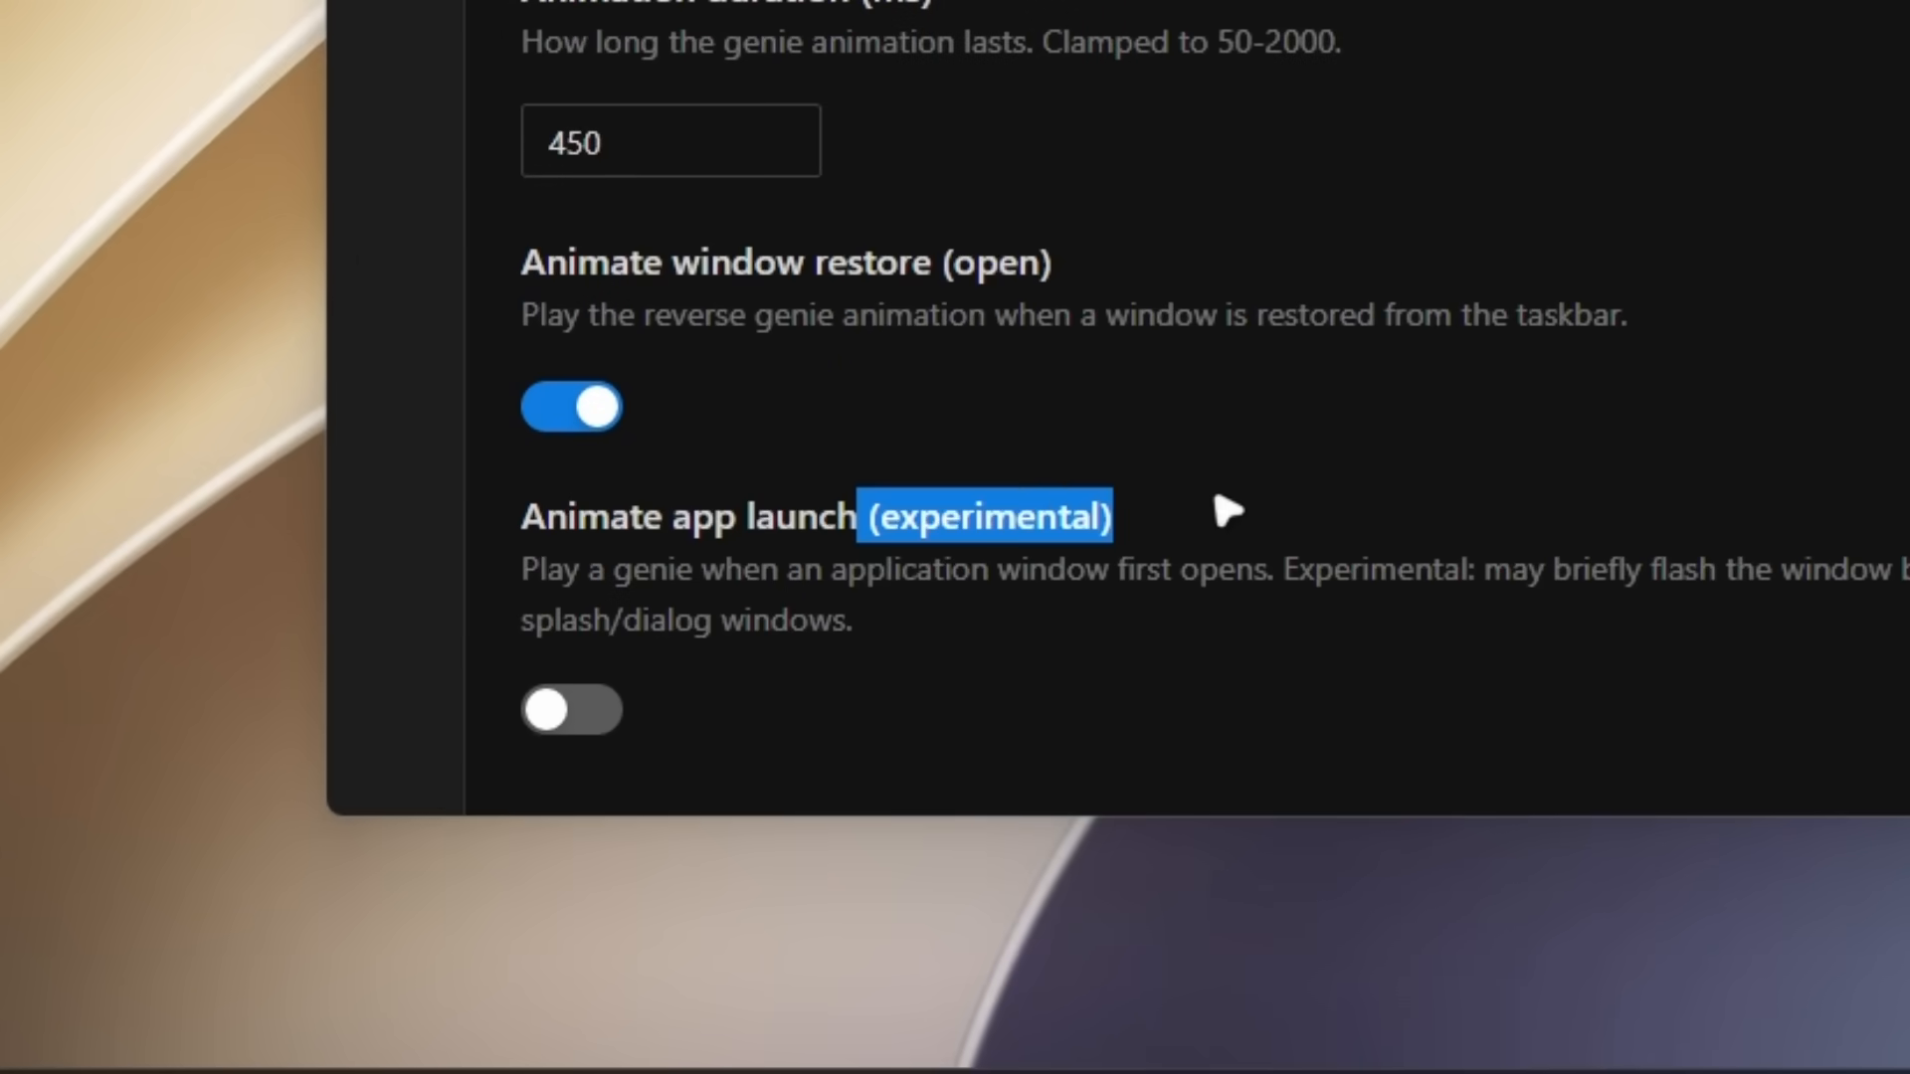
{"action": "left_click", "coordinate": [624, 728]}
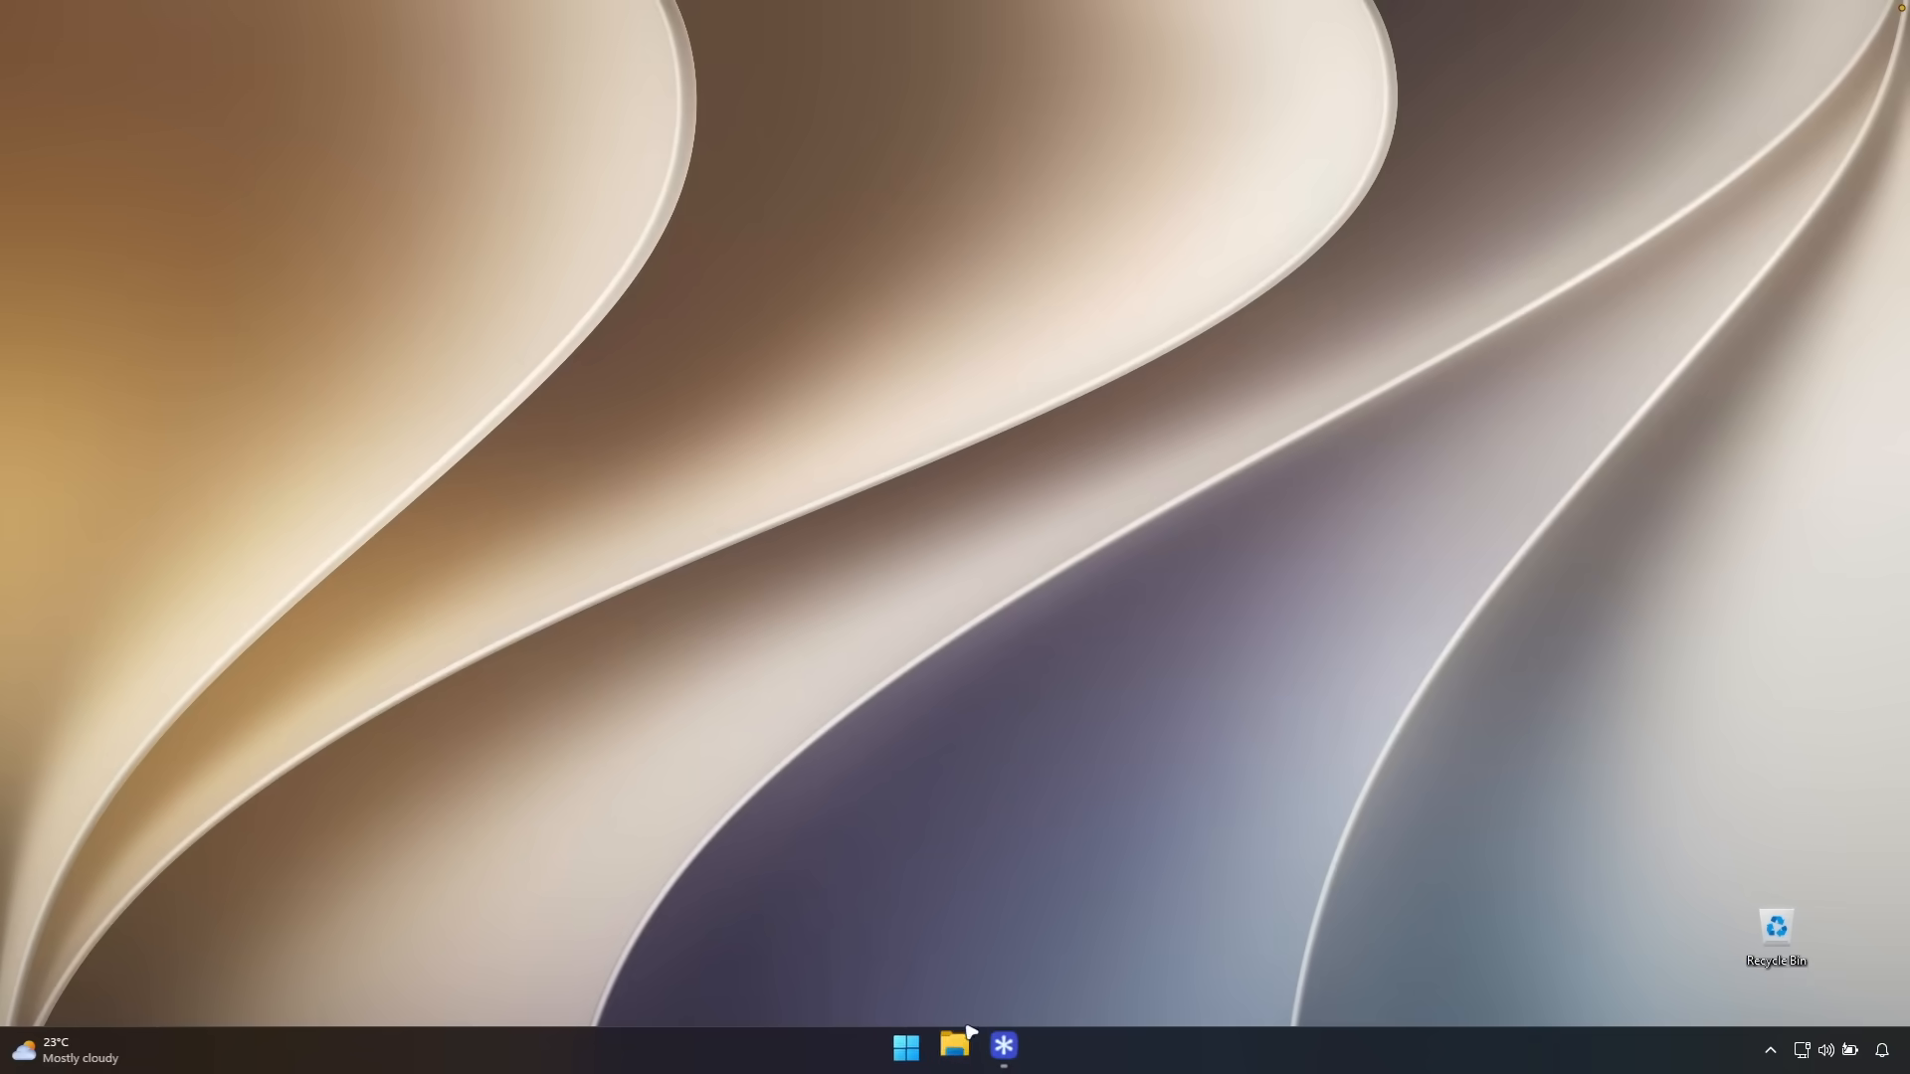
- Test the app launch animation by opening File Explorer, moving its window slightly and closing it
{"action": "left_click", "coordinate": [962, 1044]}
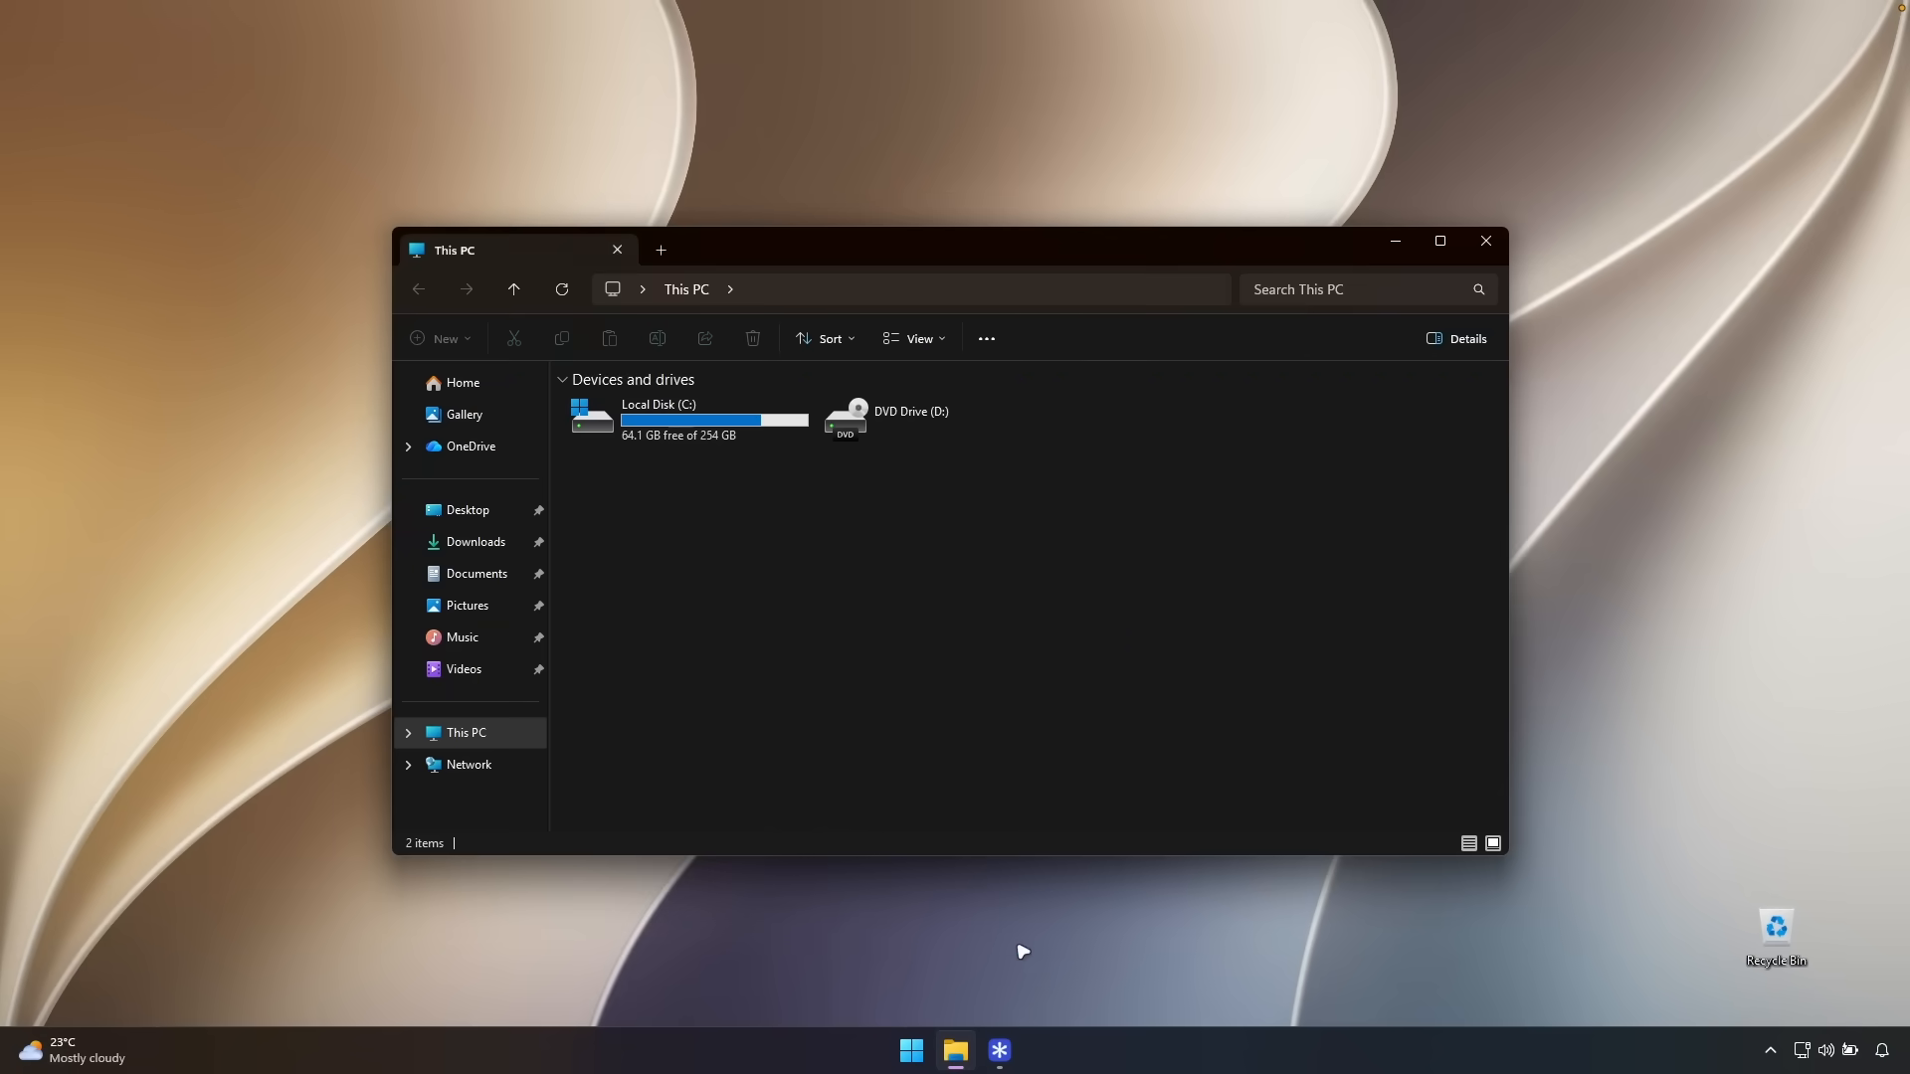
{"action": "mouse_move", "coordinate": [788, 243]}
{"action": "left_mouse_down"}
{"action": "mouse_move", "coordinate": [818, 240]}
{"action": "mouse_move", "coordinate": [779, 237]}
{"action": "left_mouse_up"}
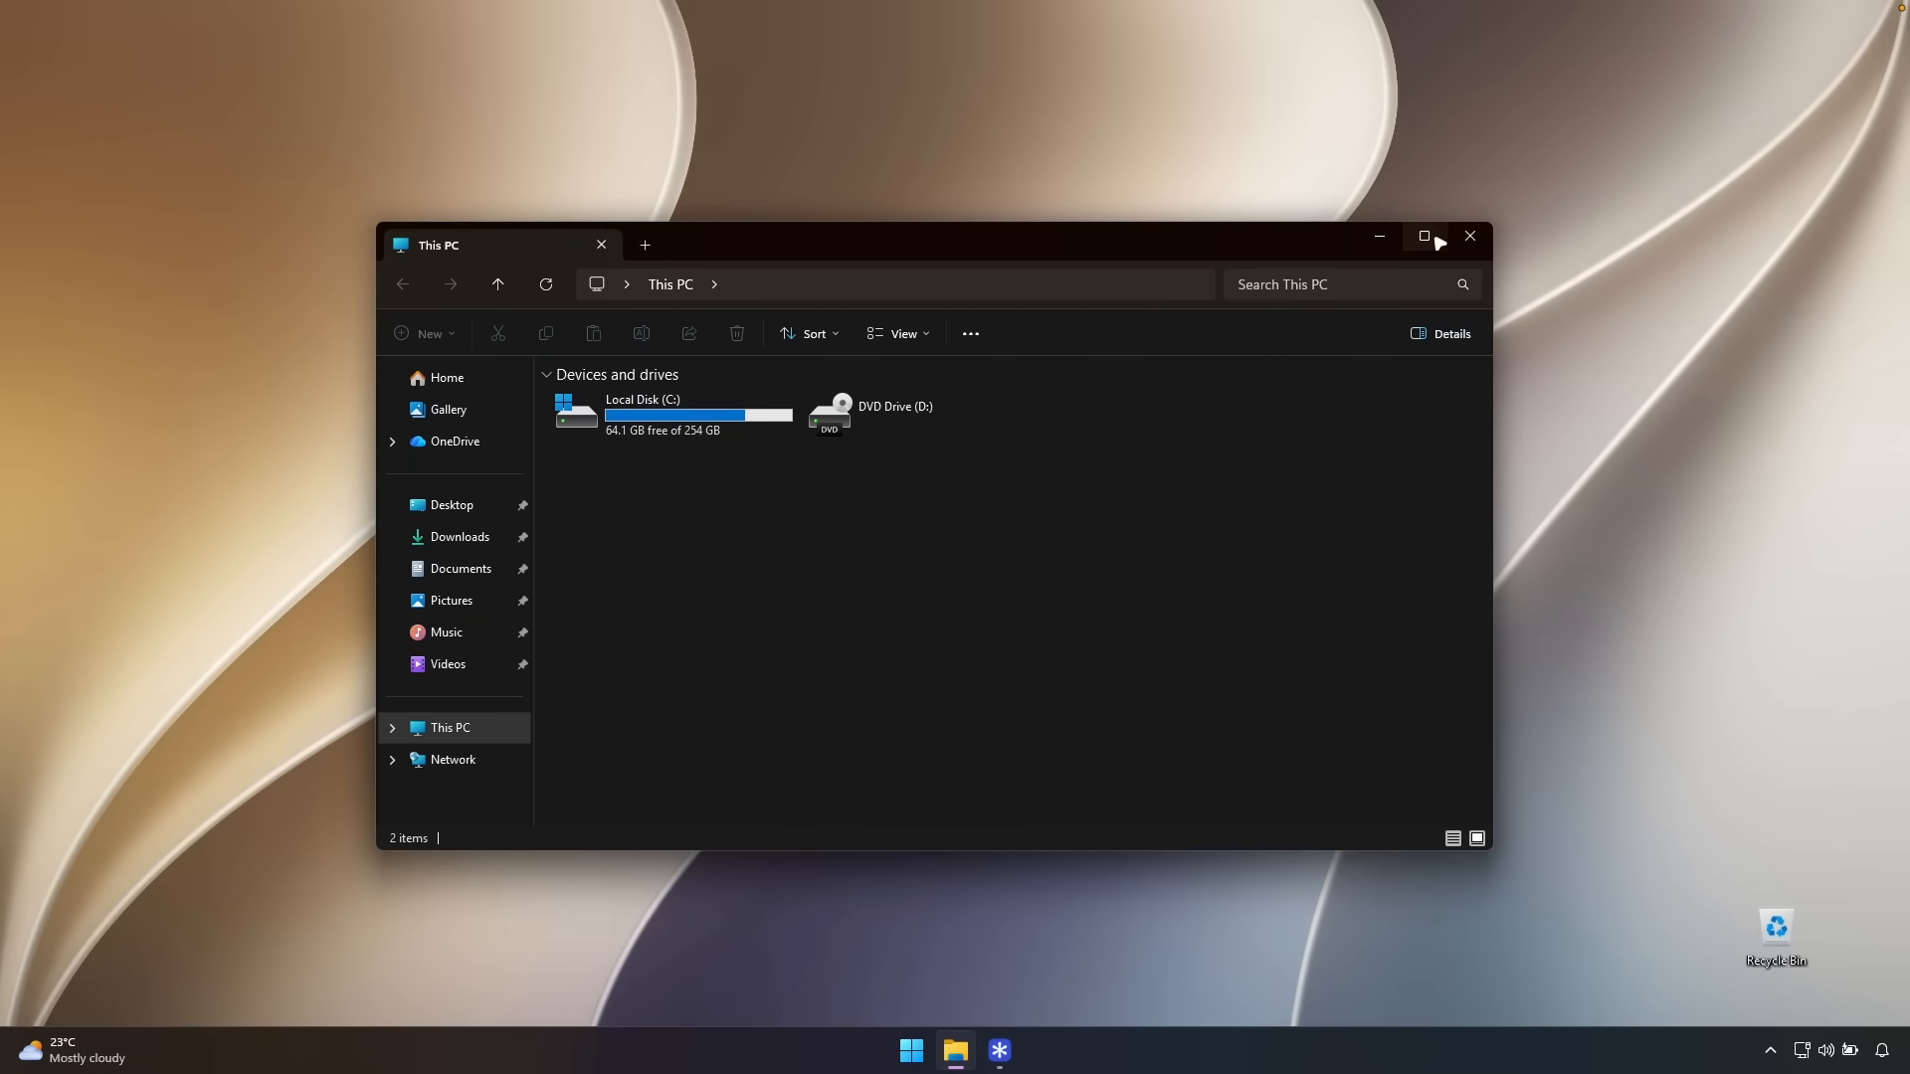
{"action": "left_click", "coordinate": [1470, 240]}
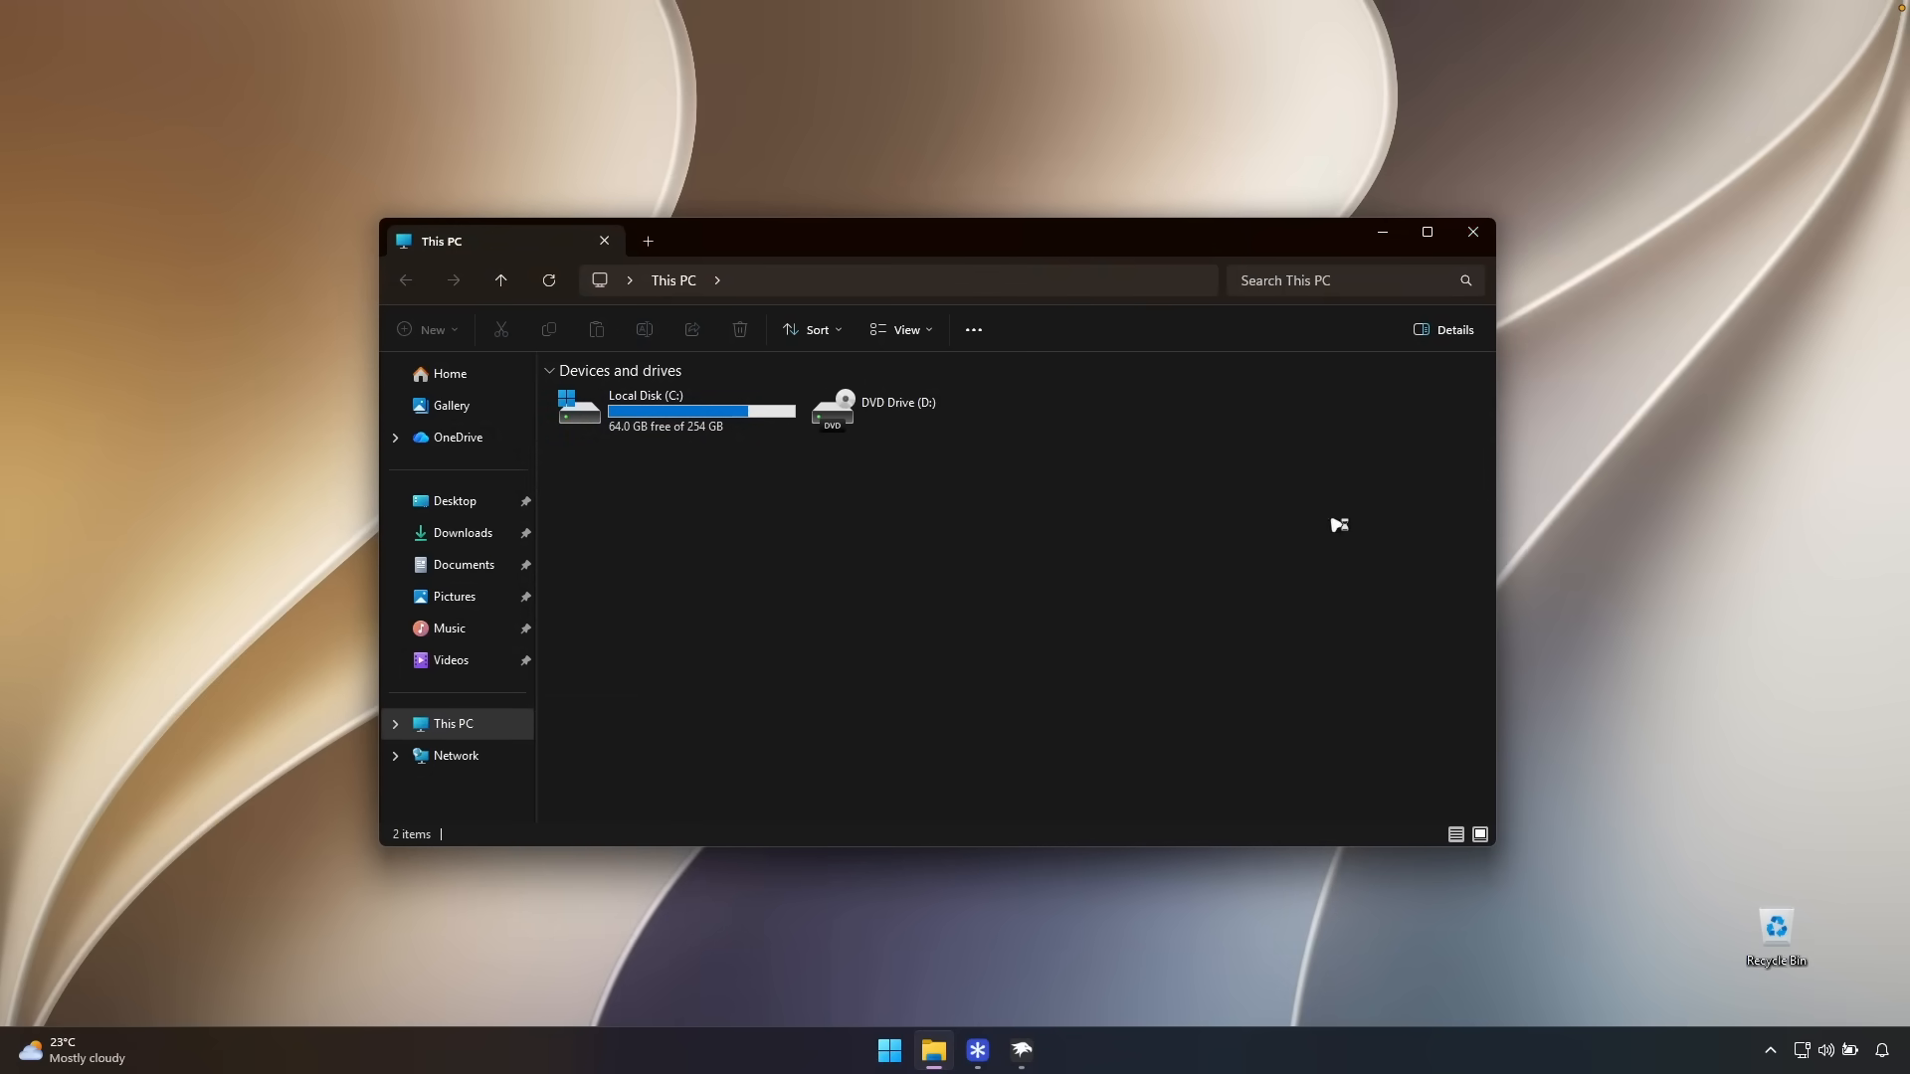
{"action": "left_click", "coordinate": [1473, 232]}
- Search the Windhawk mods for "file" and install the Windows 11 File Explorer Styler mod
{"action": "left_click", "coordinate": [1022, 1050]}
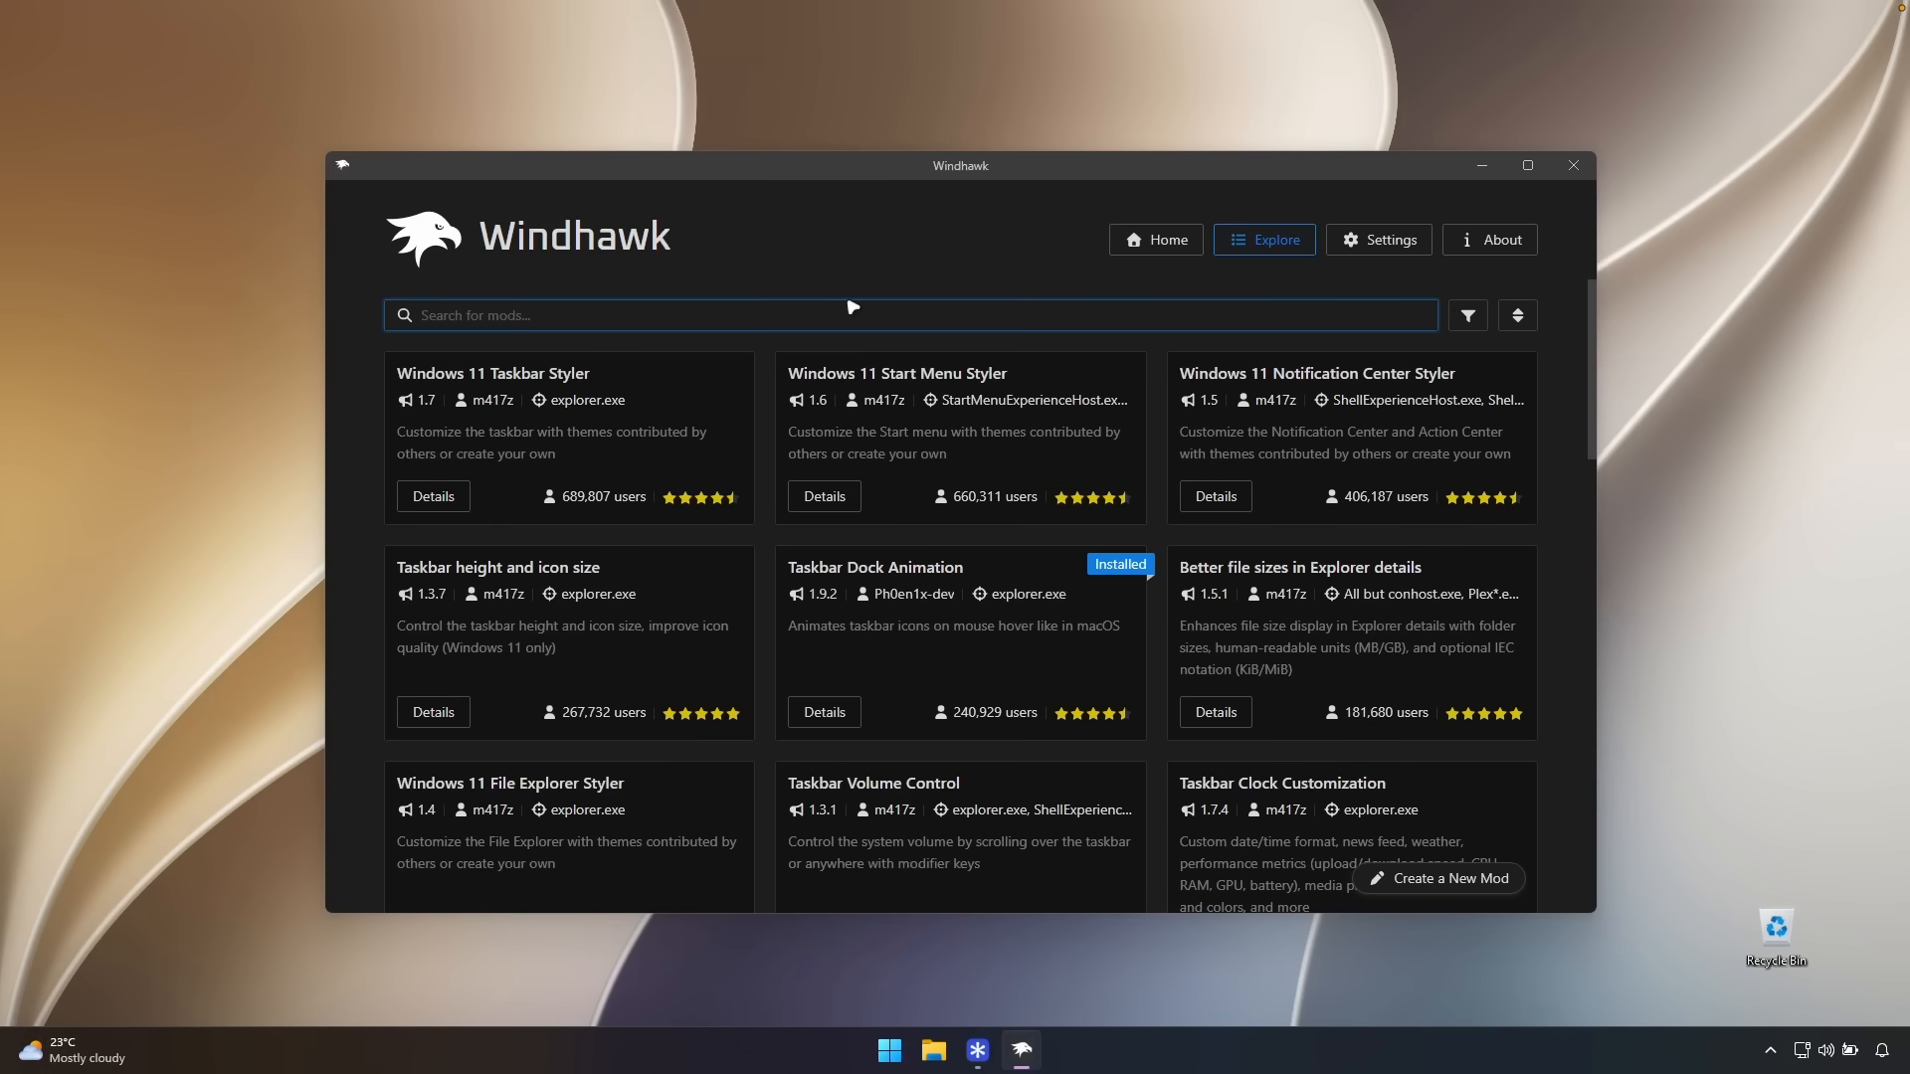
{"action": "type", "text": "file"}
{"action": "left_click_drag", "start_coordinate": [788, 375], "coordinate": [1007, 375]}
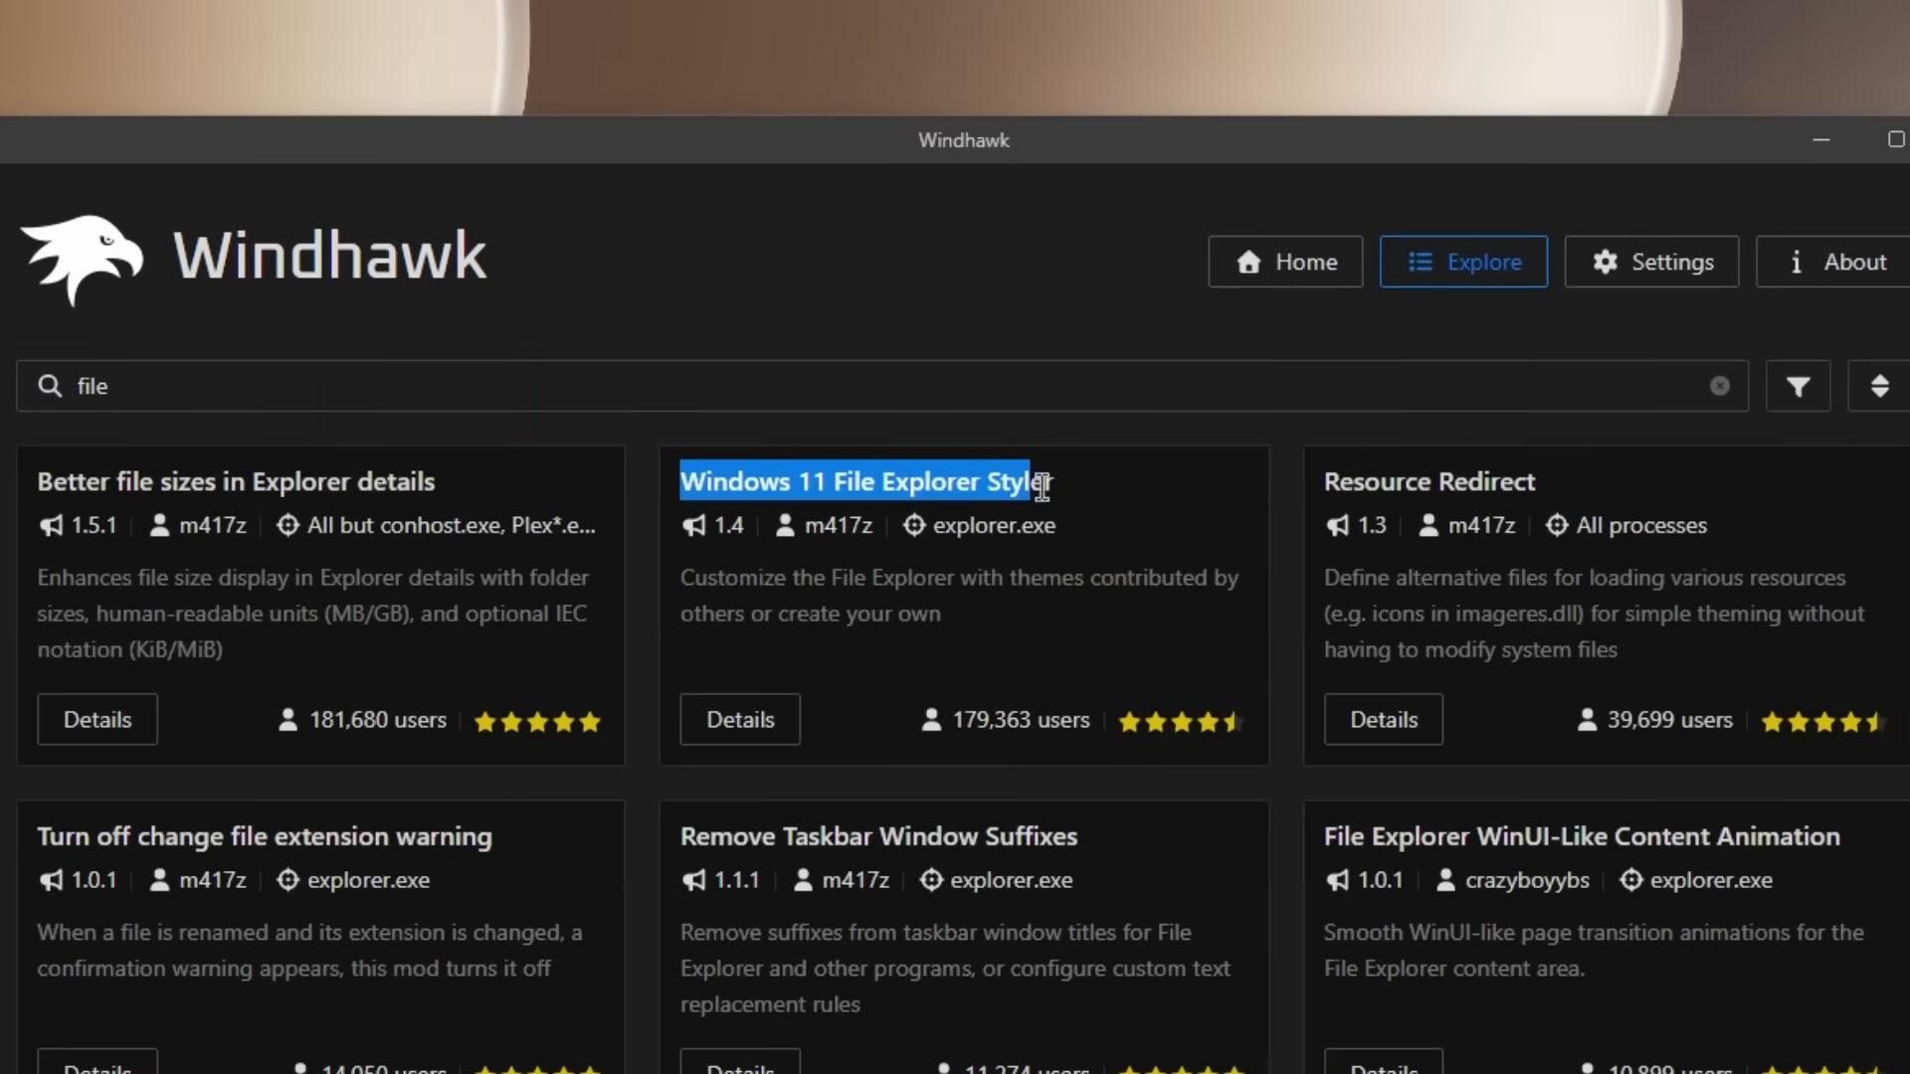
{"action": "left_click", "coordinate": [1179, 544]}
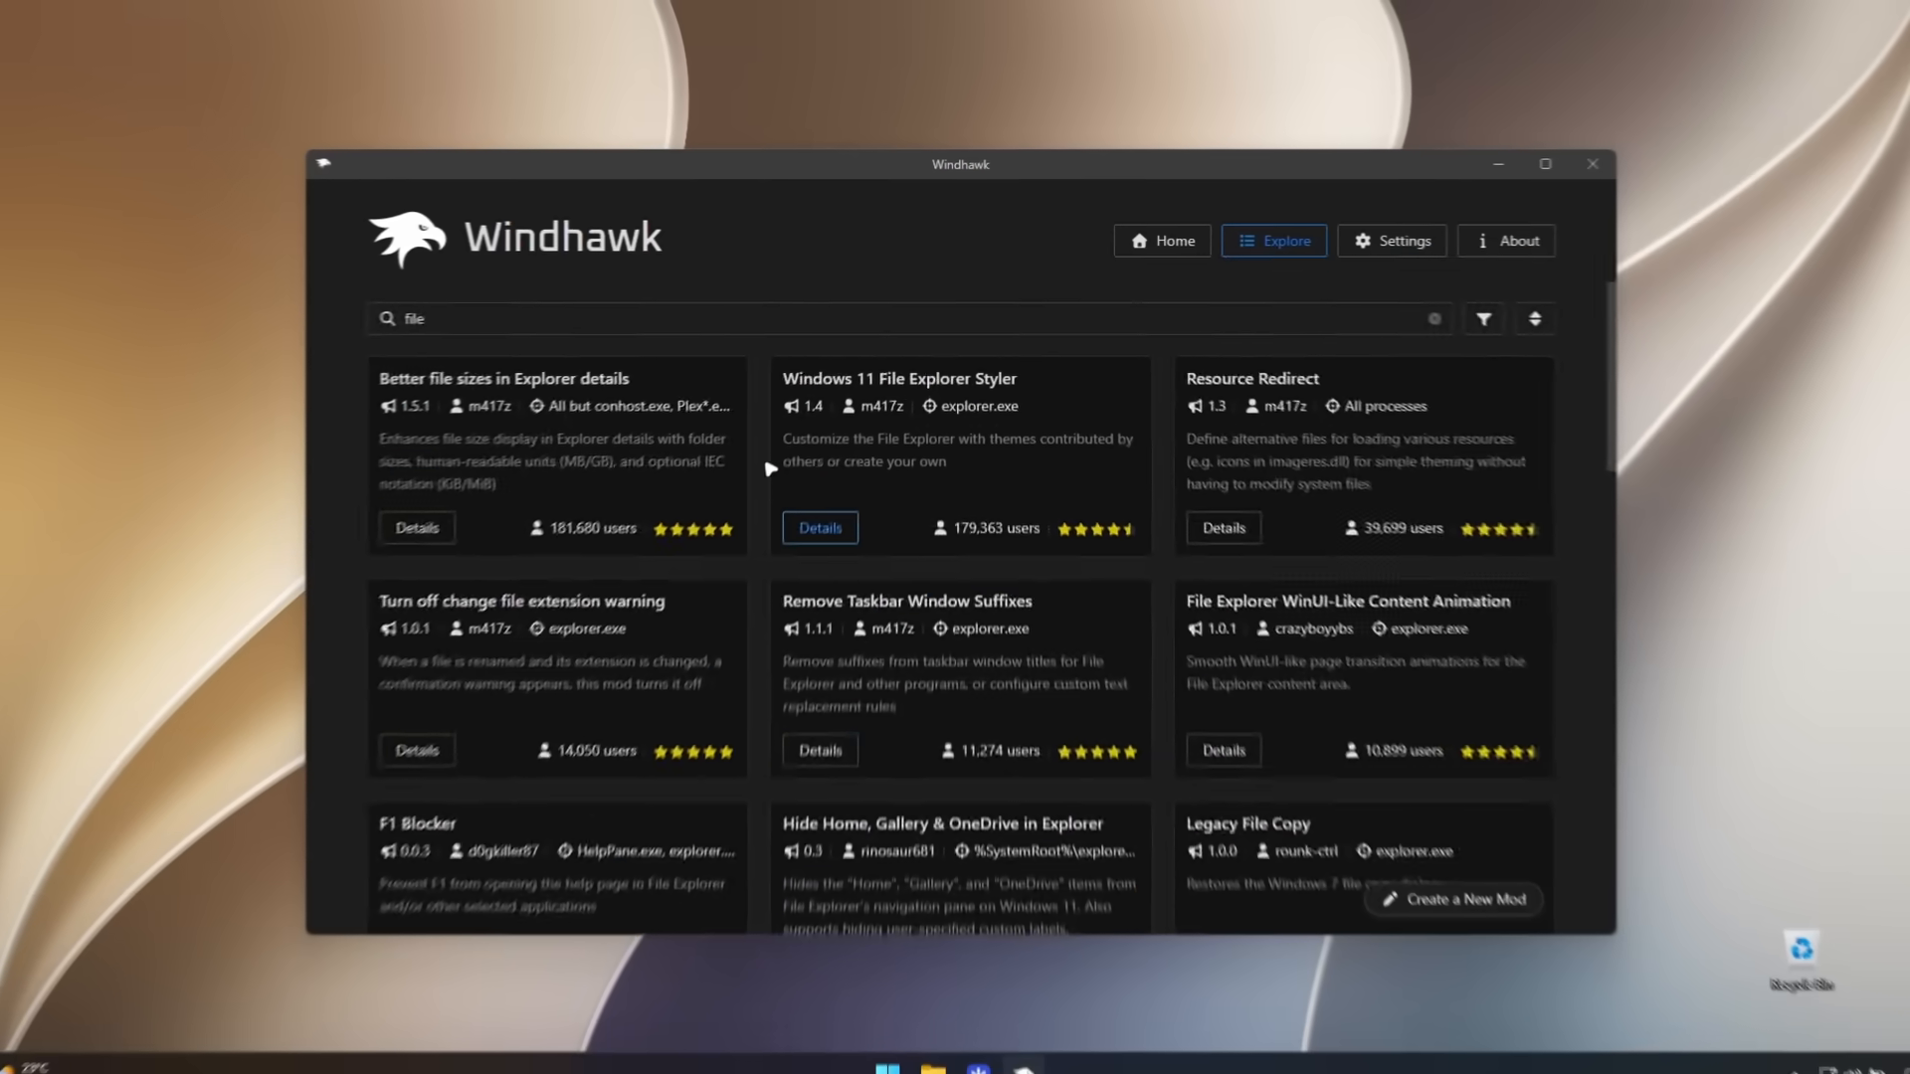
{"action": "left_click", "coordinate": [744, 711]}
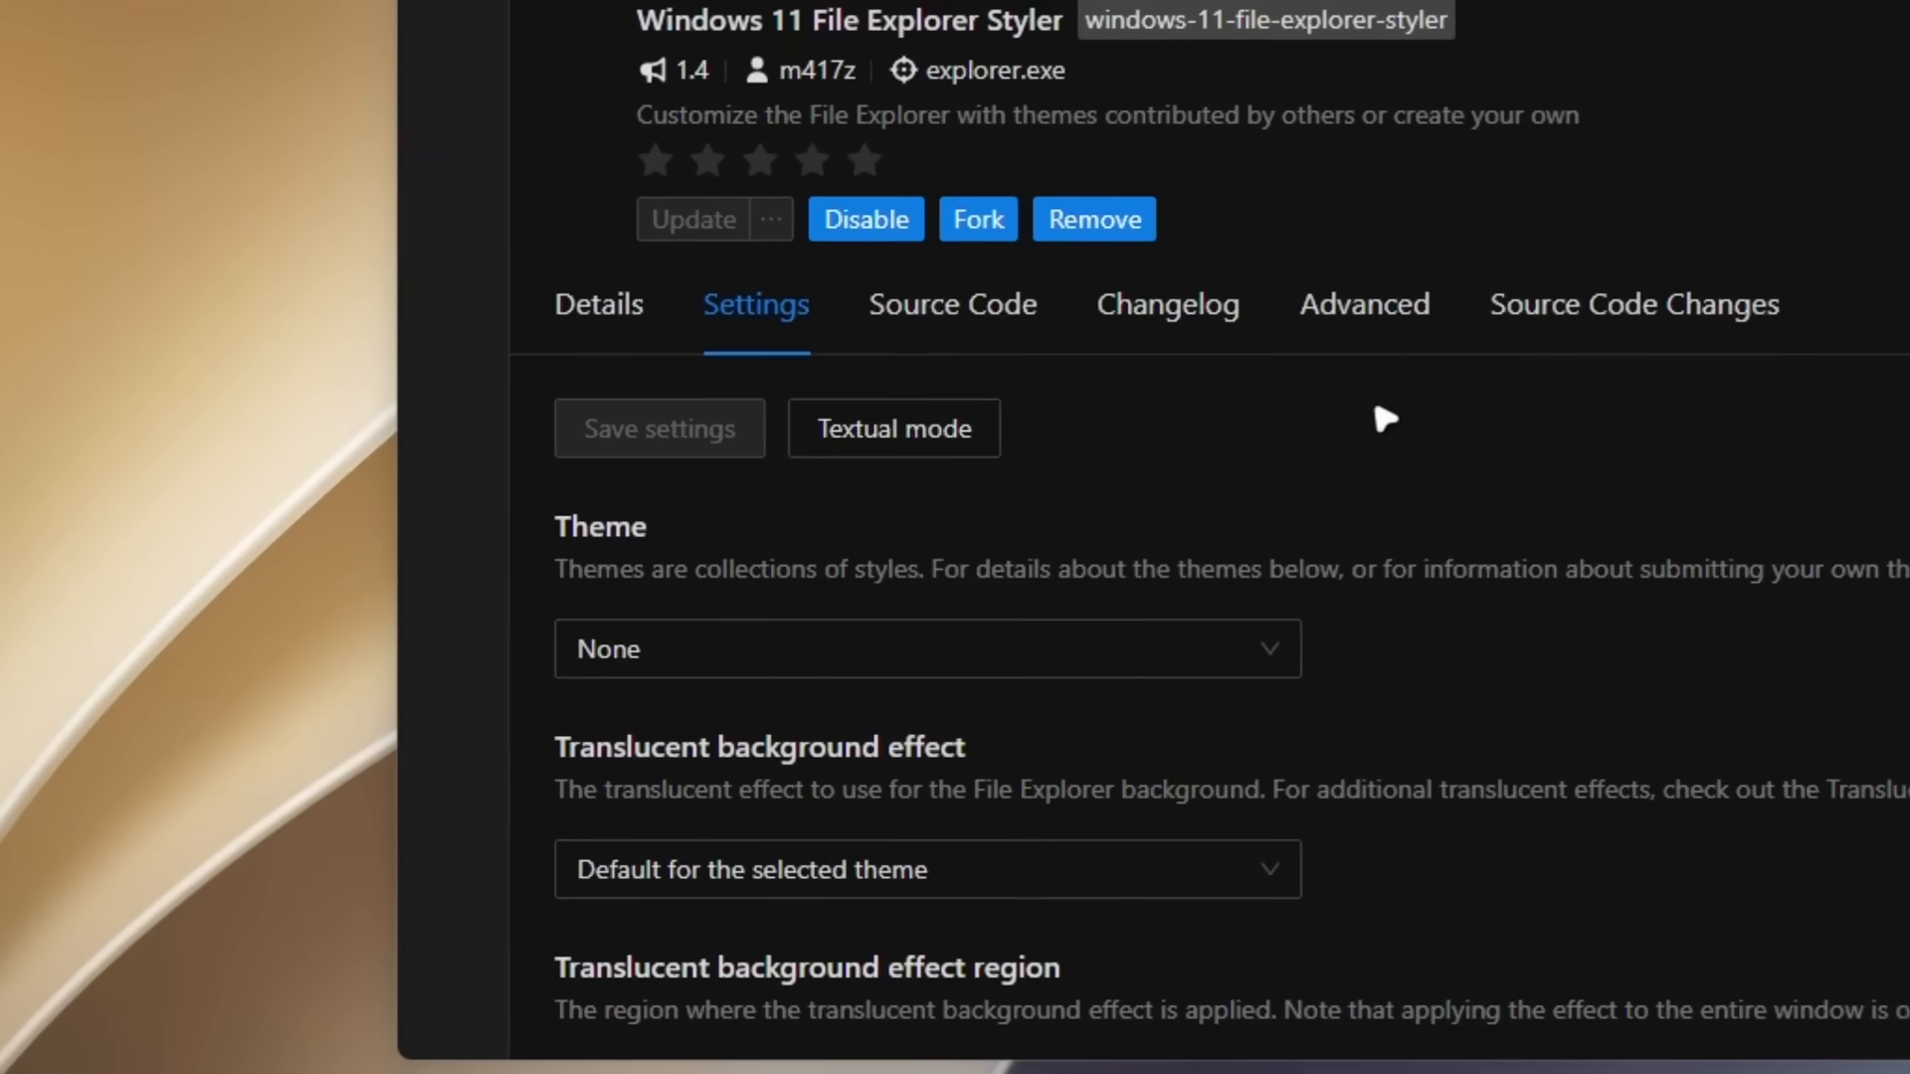
- Set the File Explorer Styler mod's theme to LiquidGlass and save the settings
{"action": "double_click", "coordinate": [583, 532]}
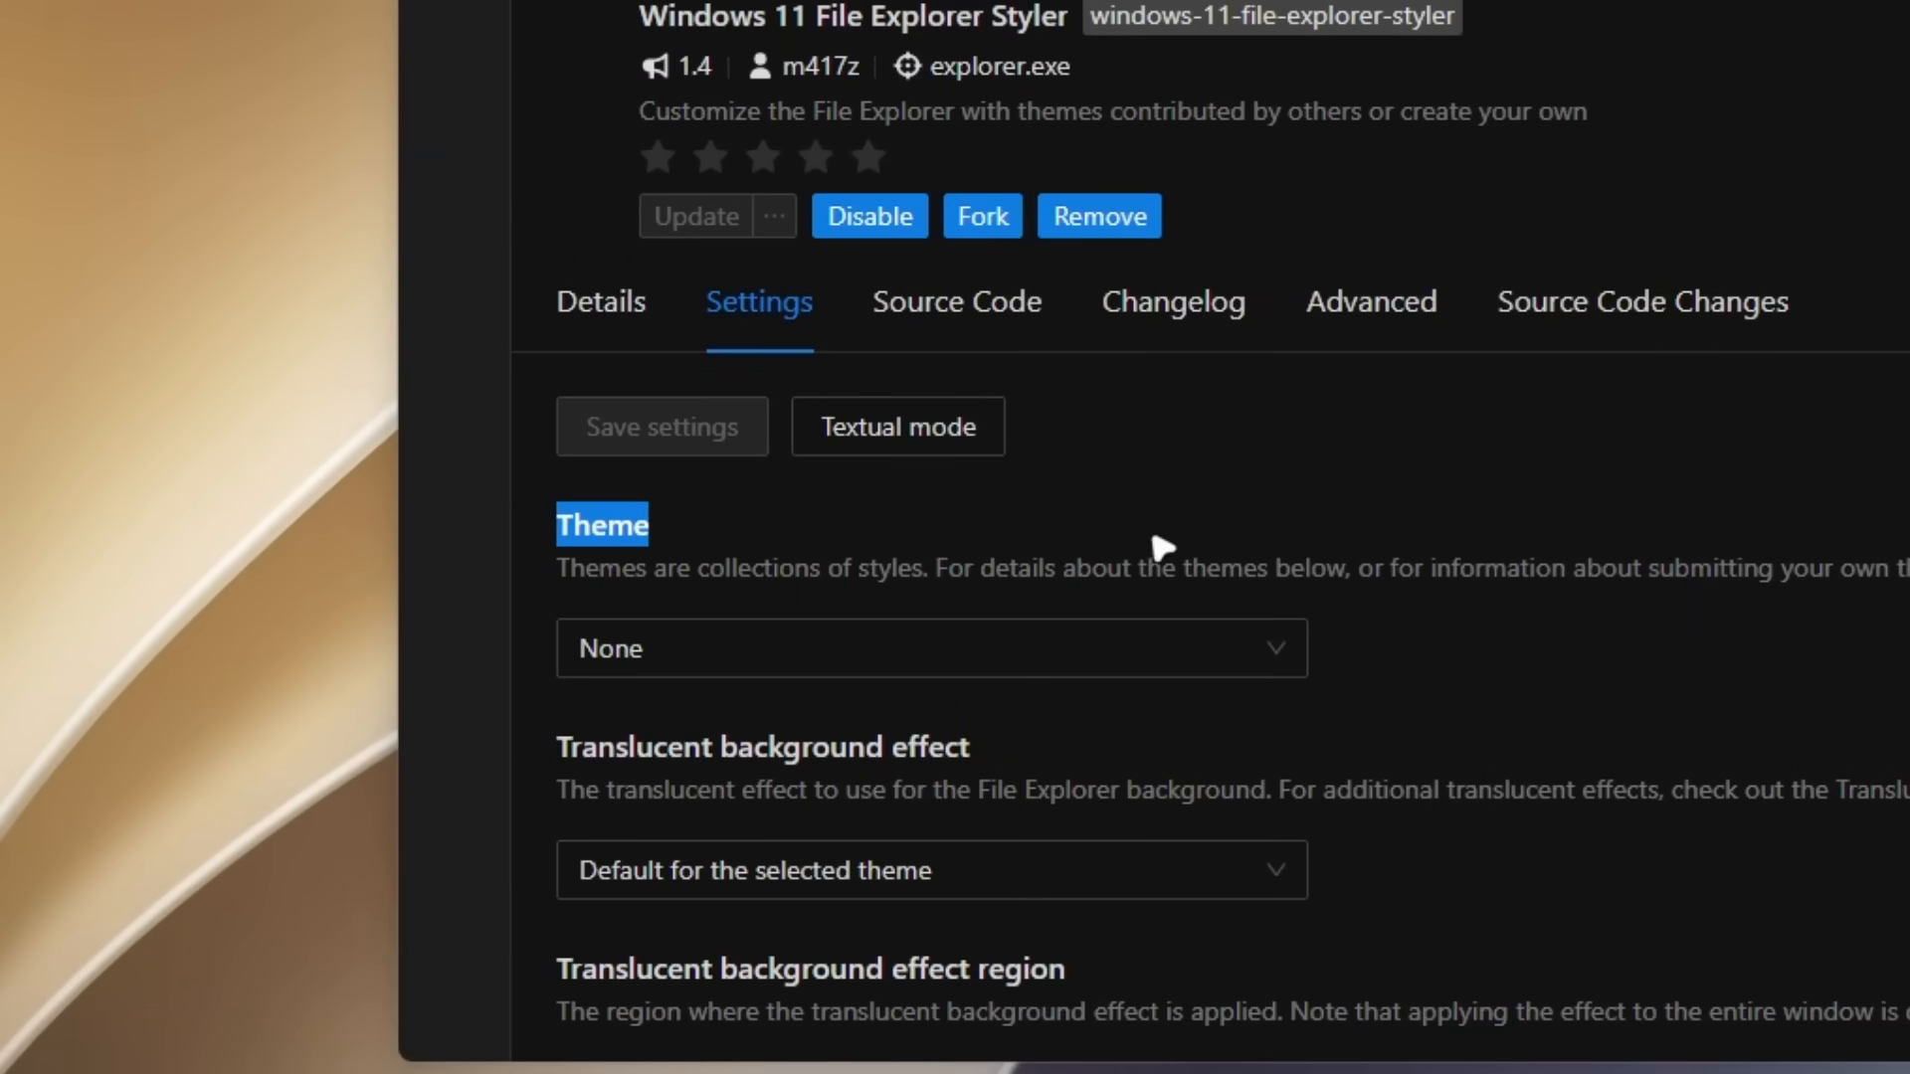
{"action": "left_click", "coordinate": [1283, 637]}
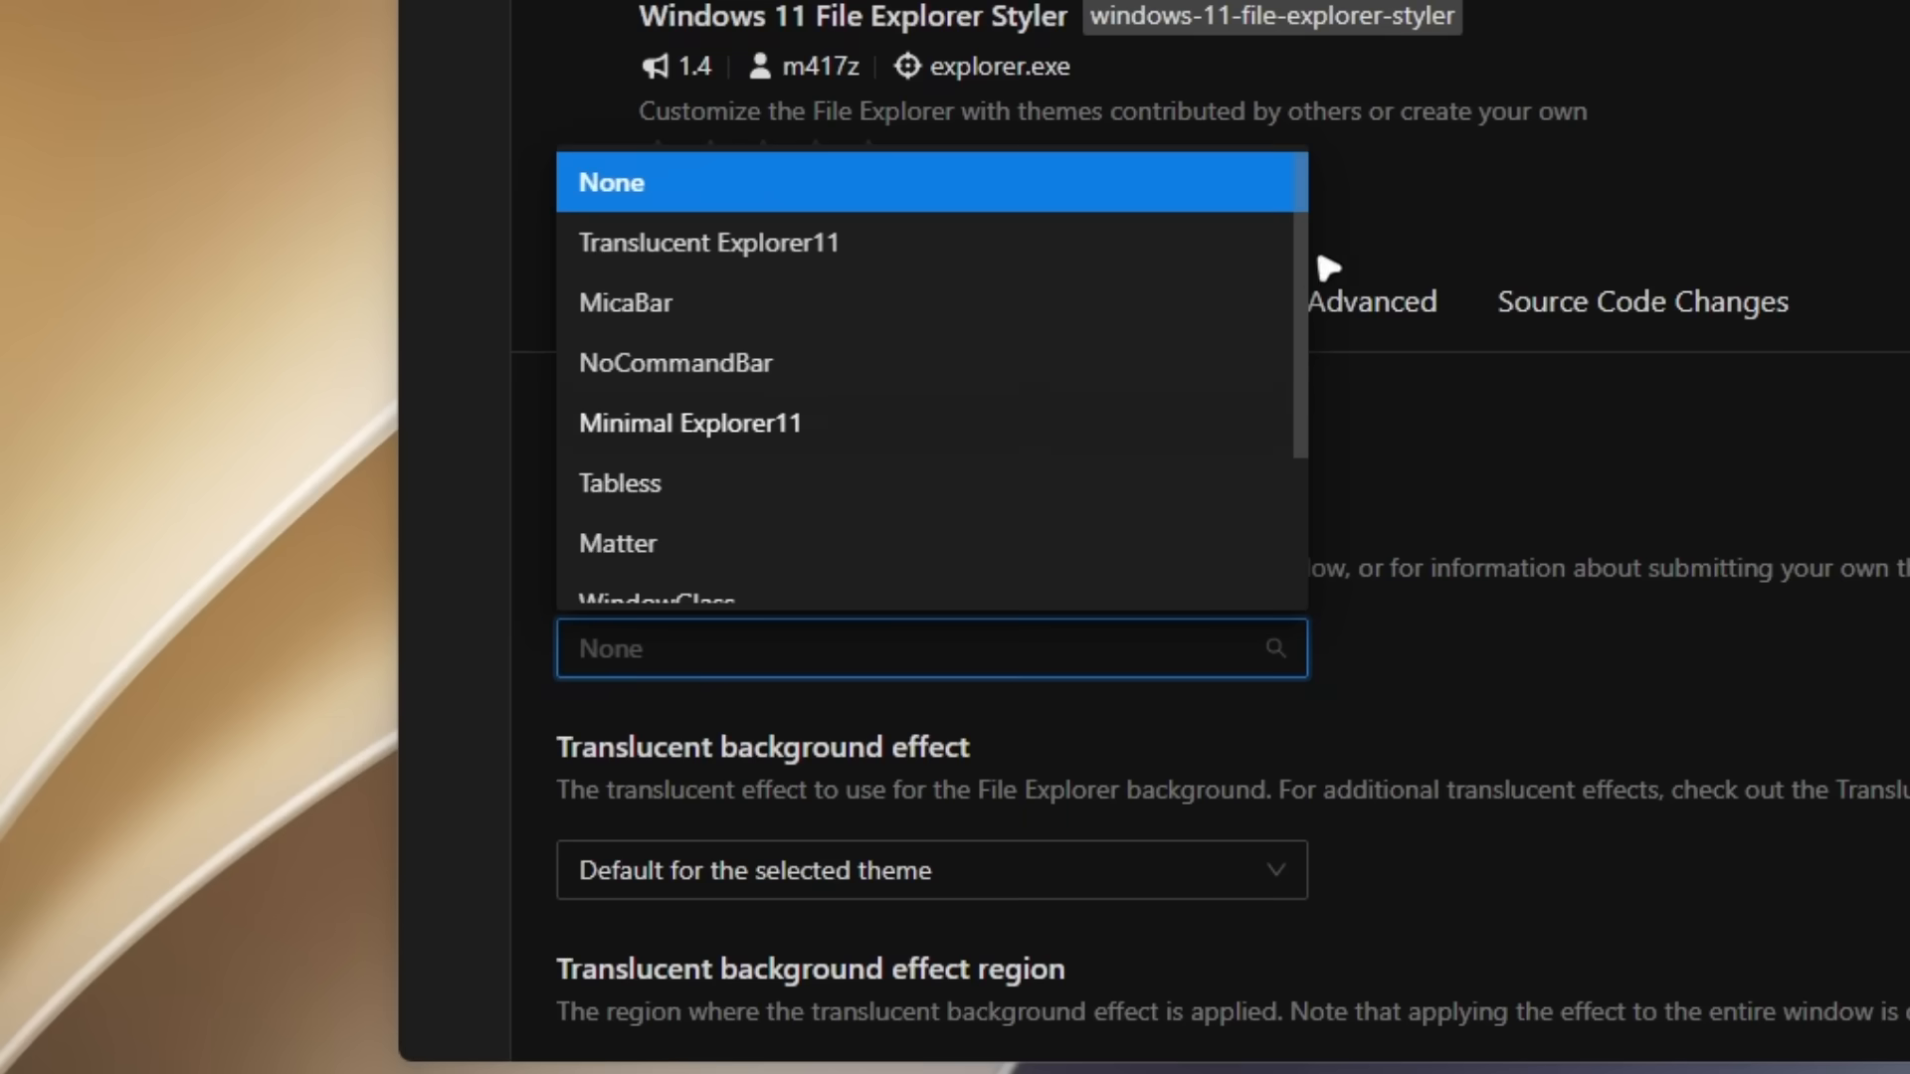
{"action": "left_click_drag", "start_coordinate": [1311, 269], "coordinate": [1312, 482]}
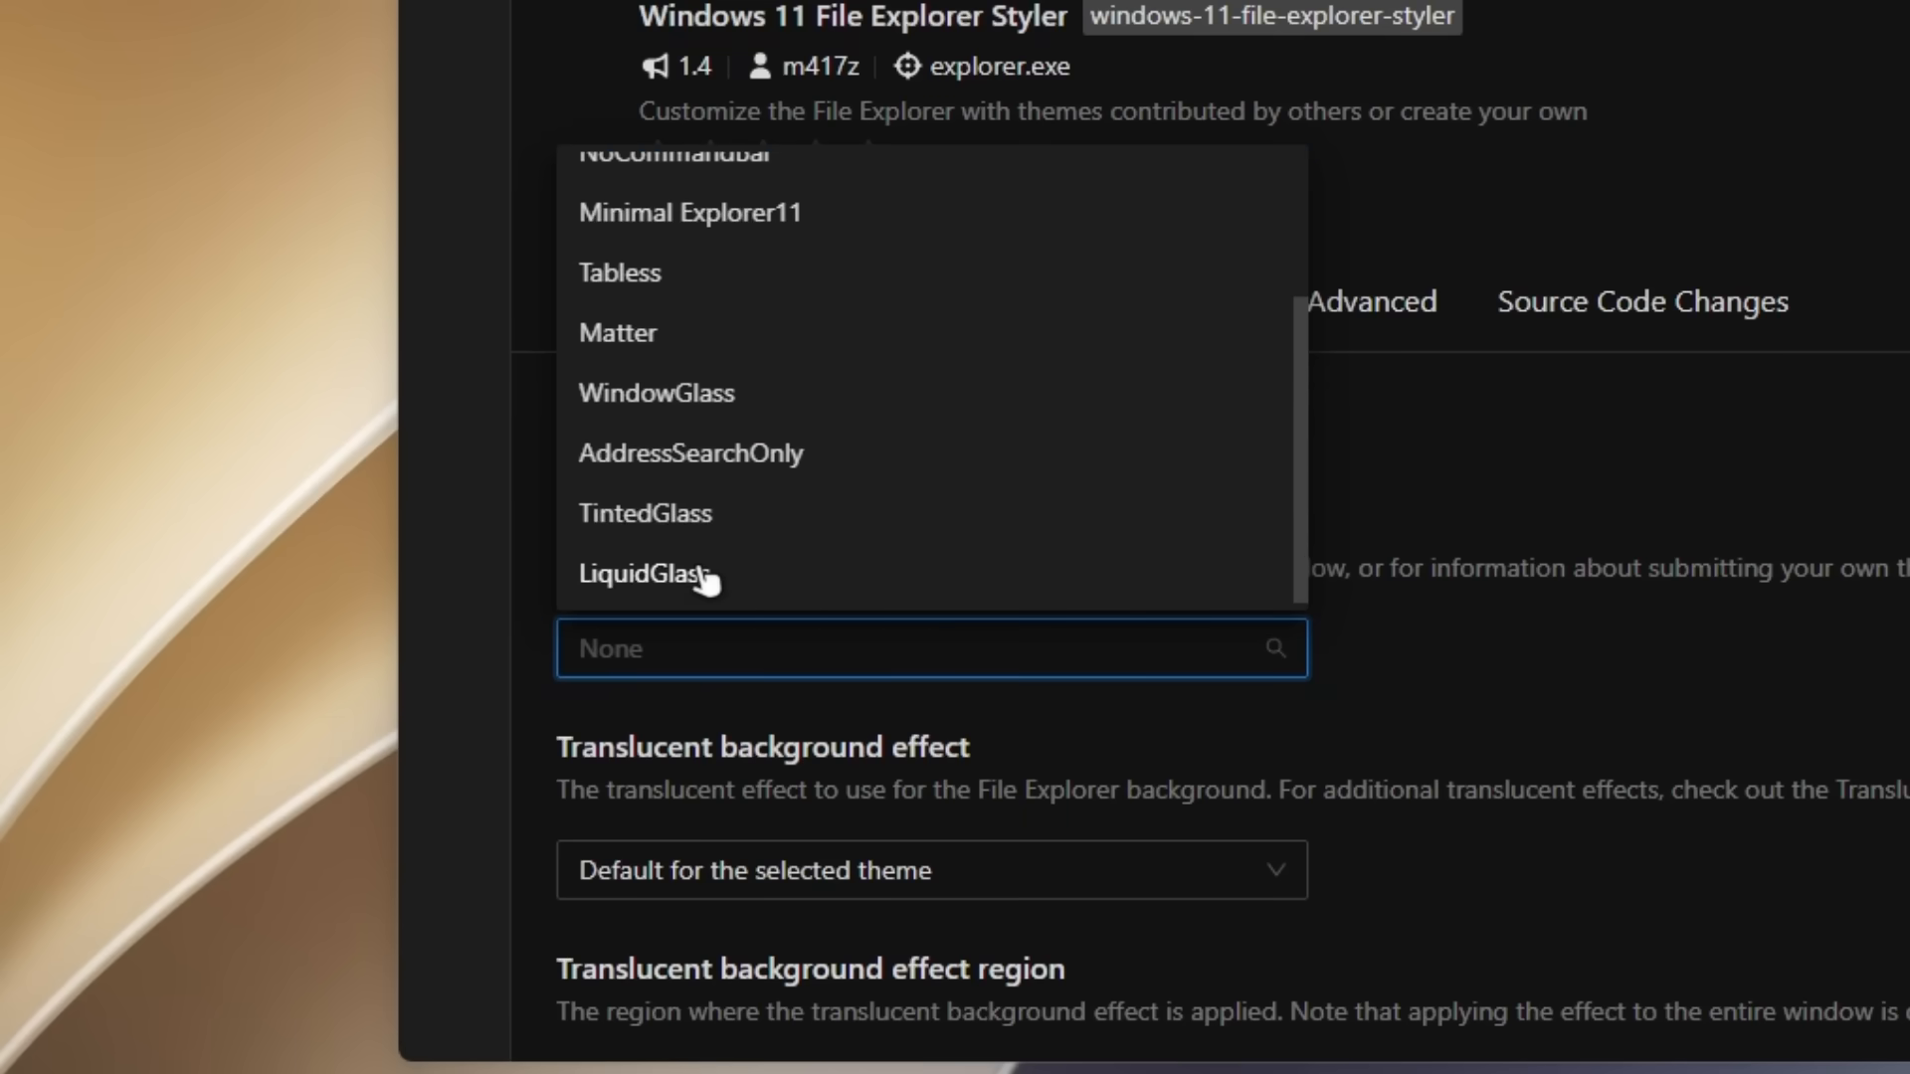
{"action": "left_click", "coordinate": [979, 577]}
{"action": "left_click", "coordinate": [676, 430]}
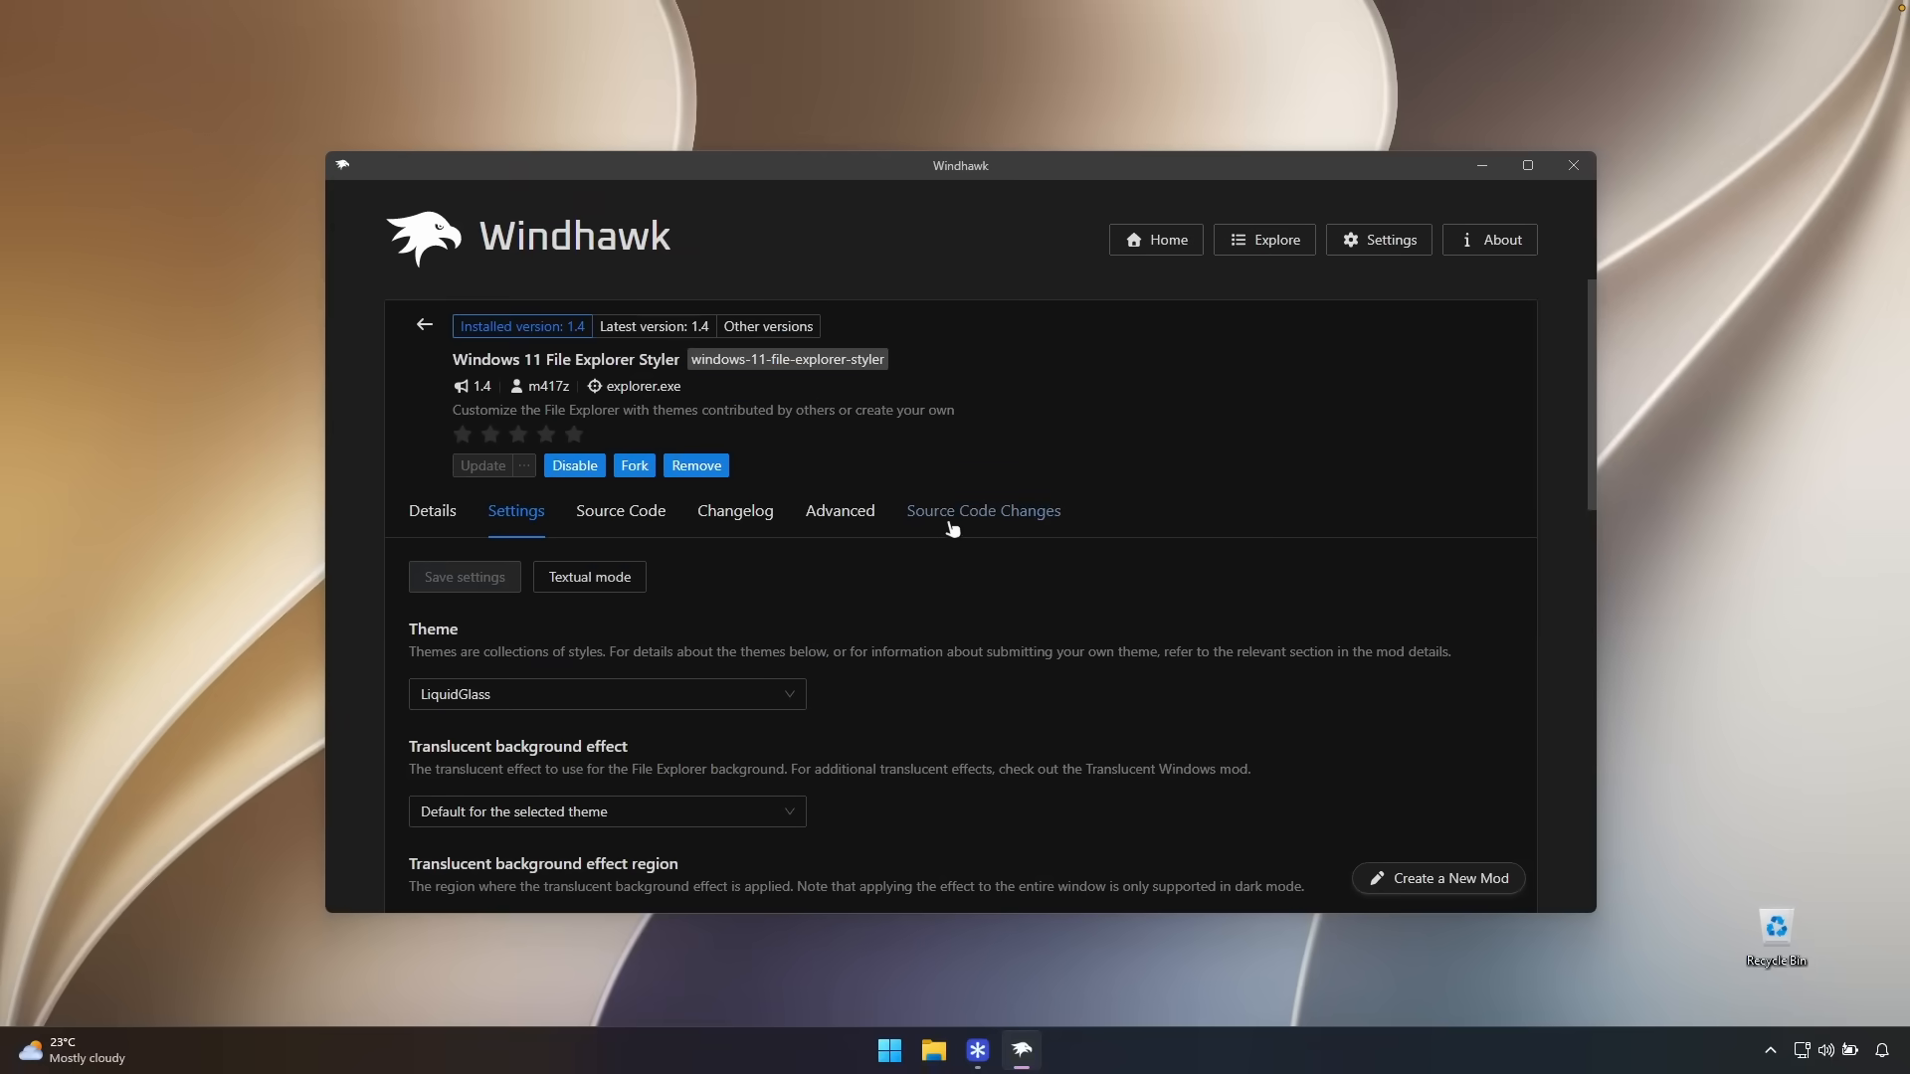
- Minimize Windhawk and open File Explorer to check the LiquidGlass theme, closing the window when done
{"action": "left_click", "coordinate": [1482, 165]}
{"action": "left_click", "coordinate": [933, 1049]}
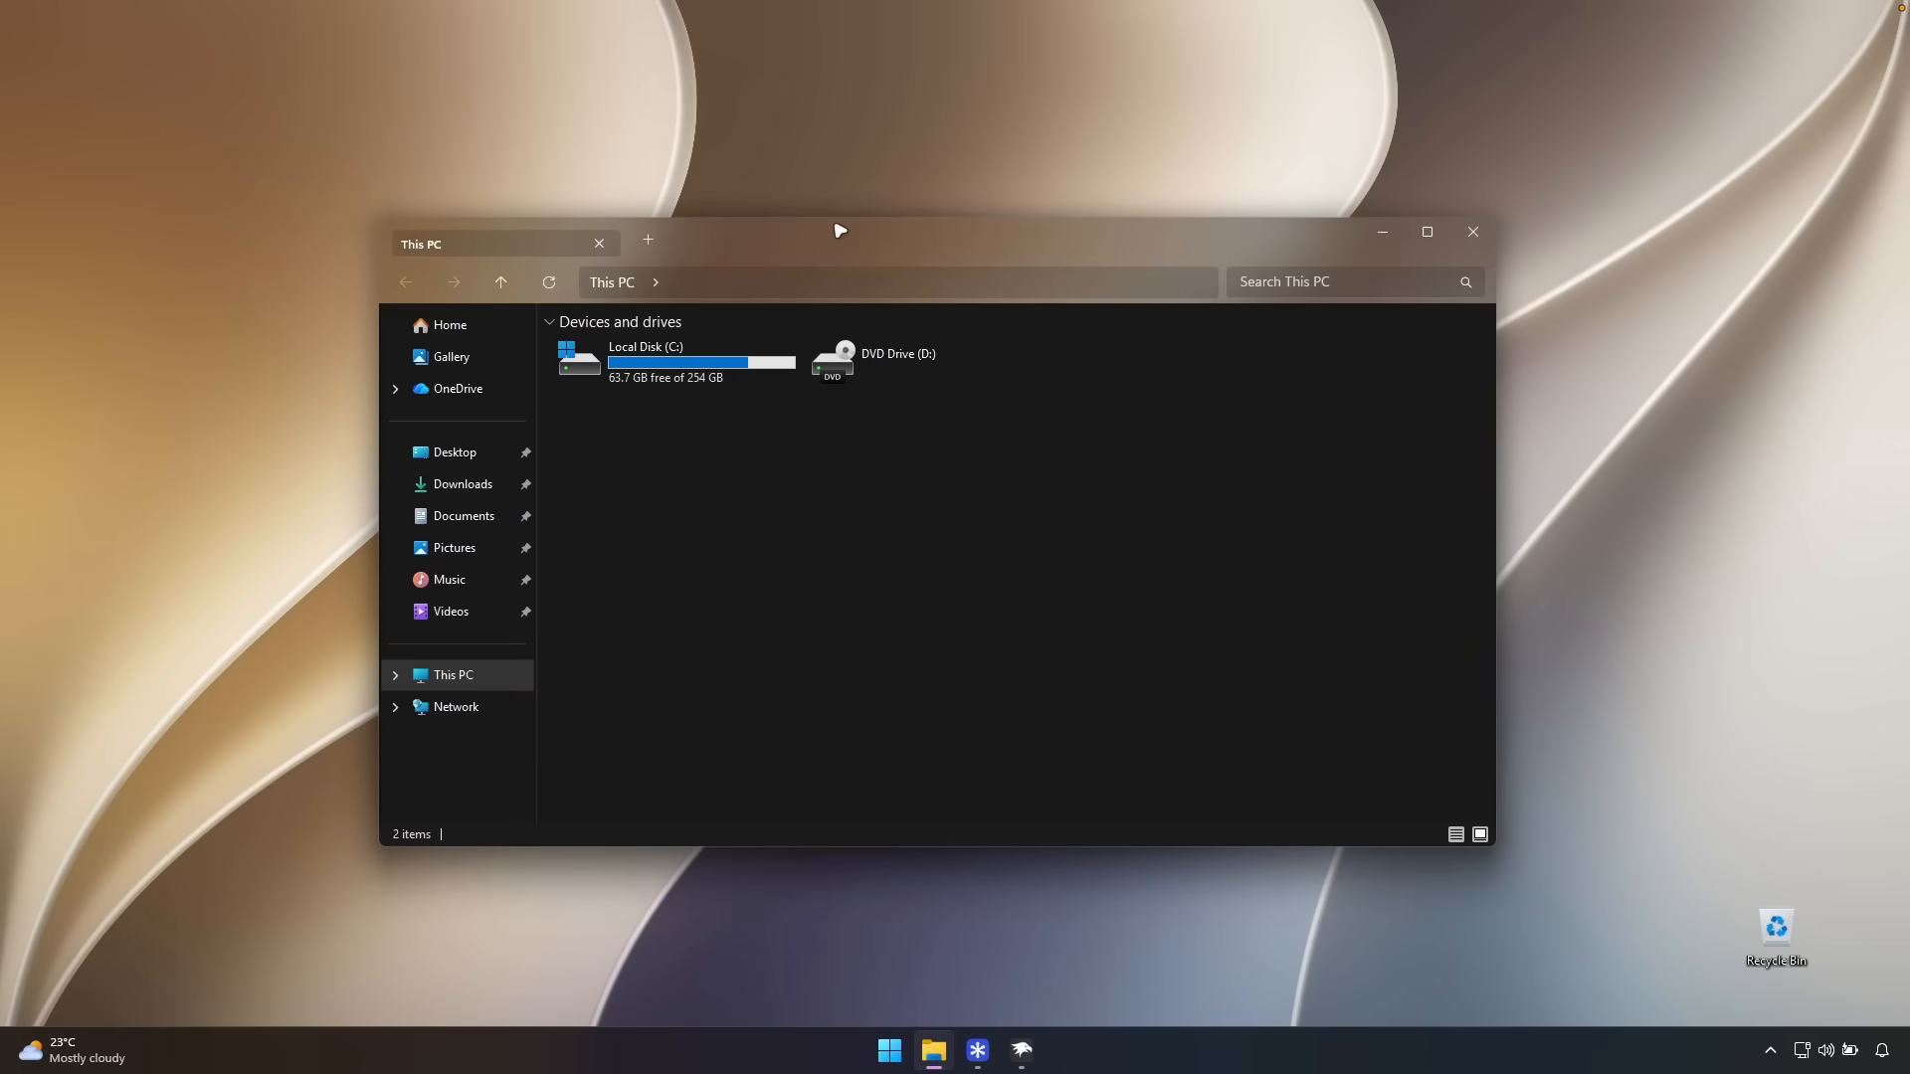
{"action": "left_click_drag", "start_coordinate": [834, 222], "coordinate": [772, 211]}
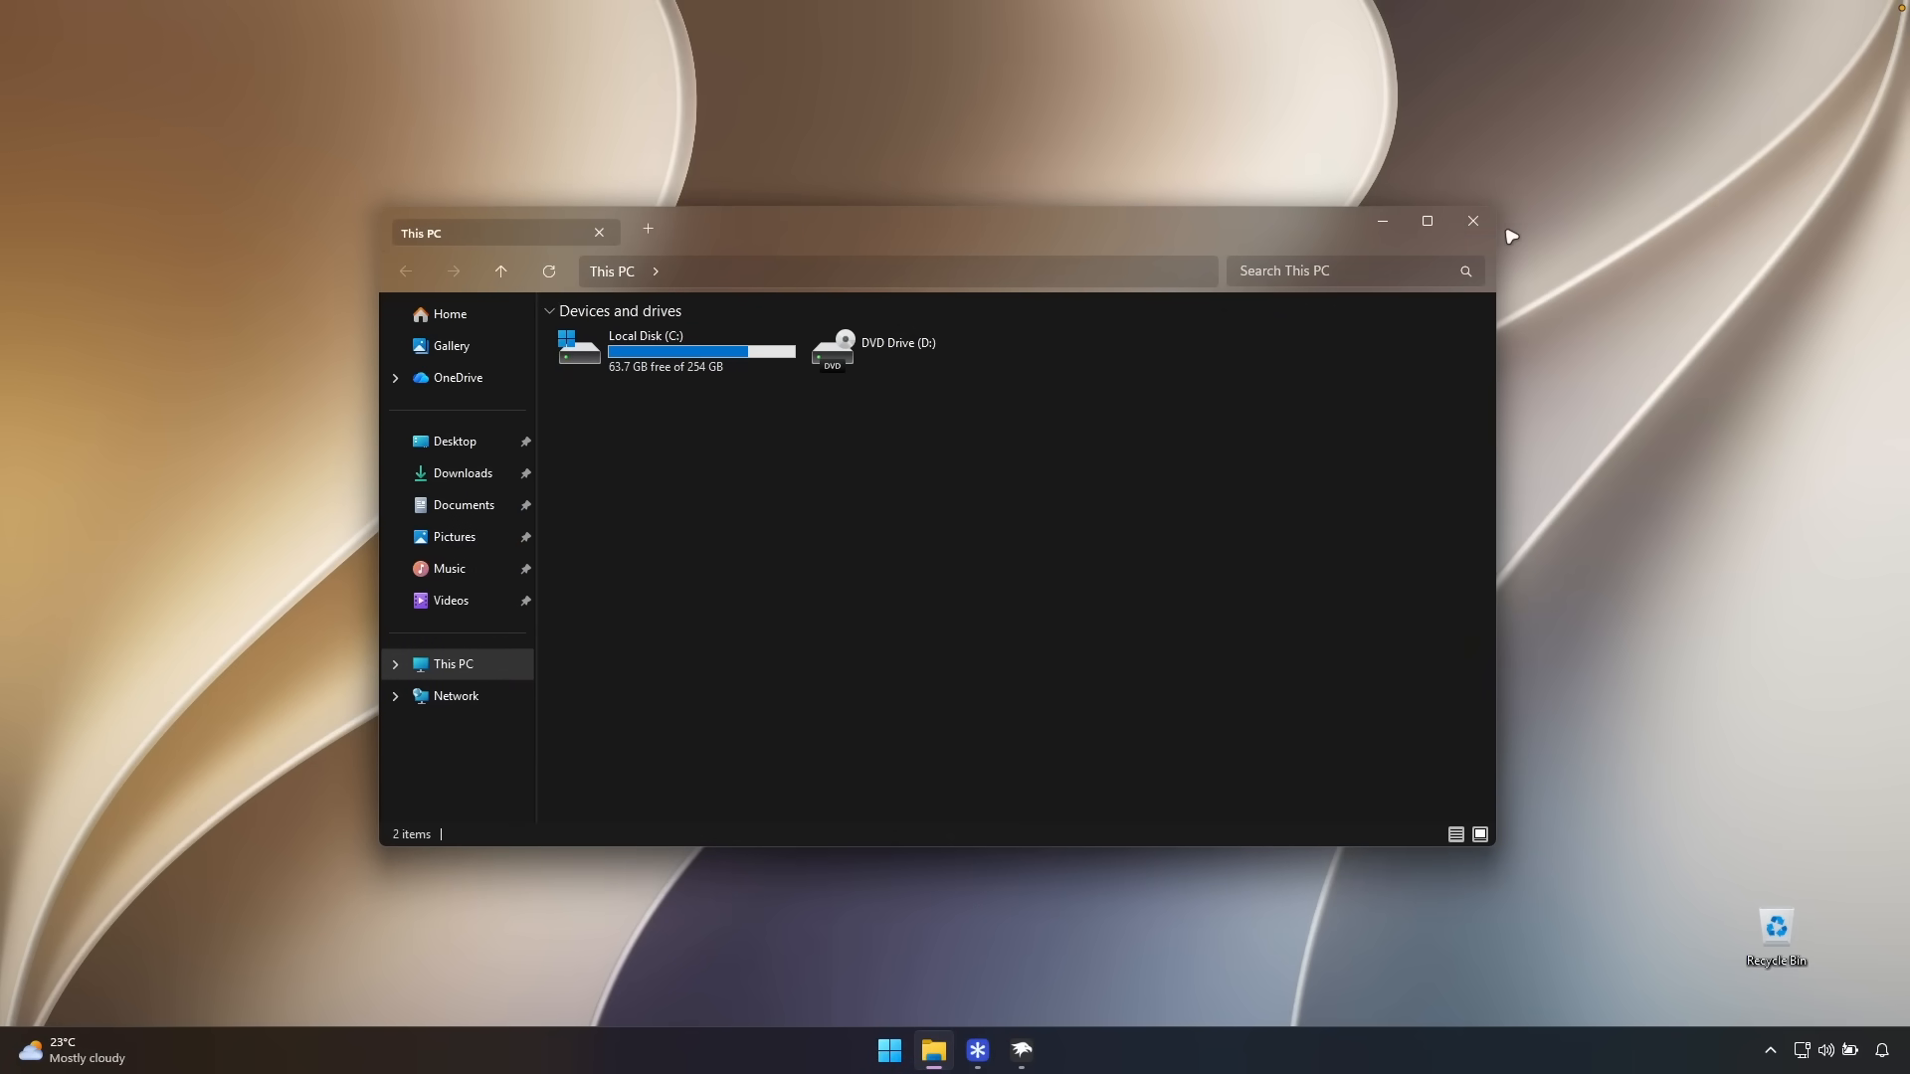
{"action": "left_click", "coordinate": [1473, 220]}
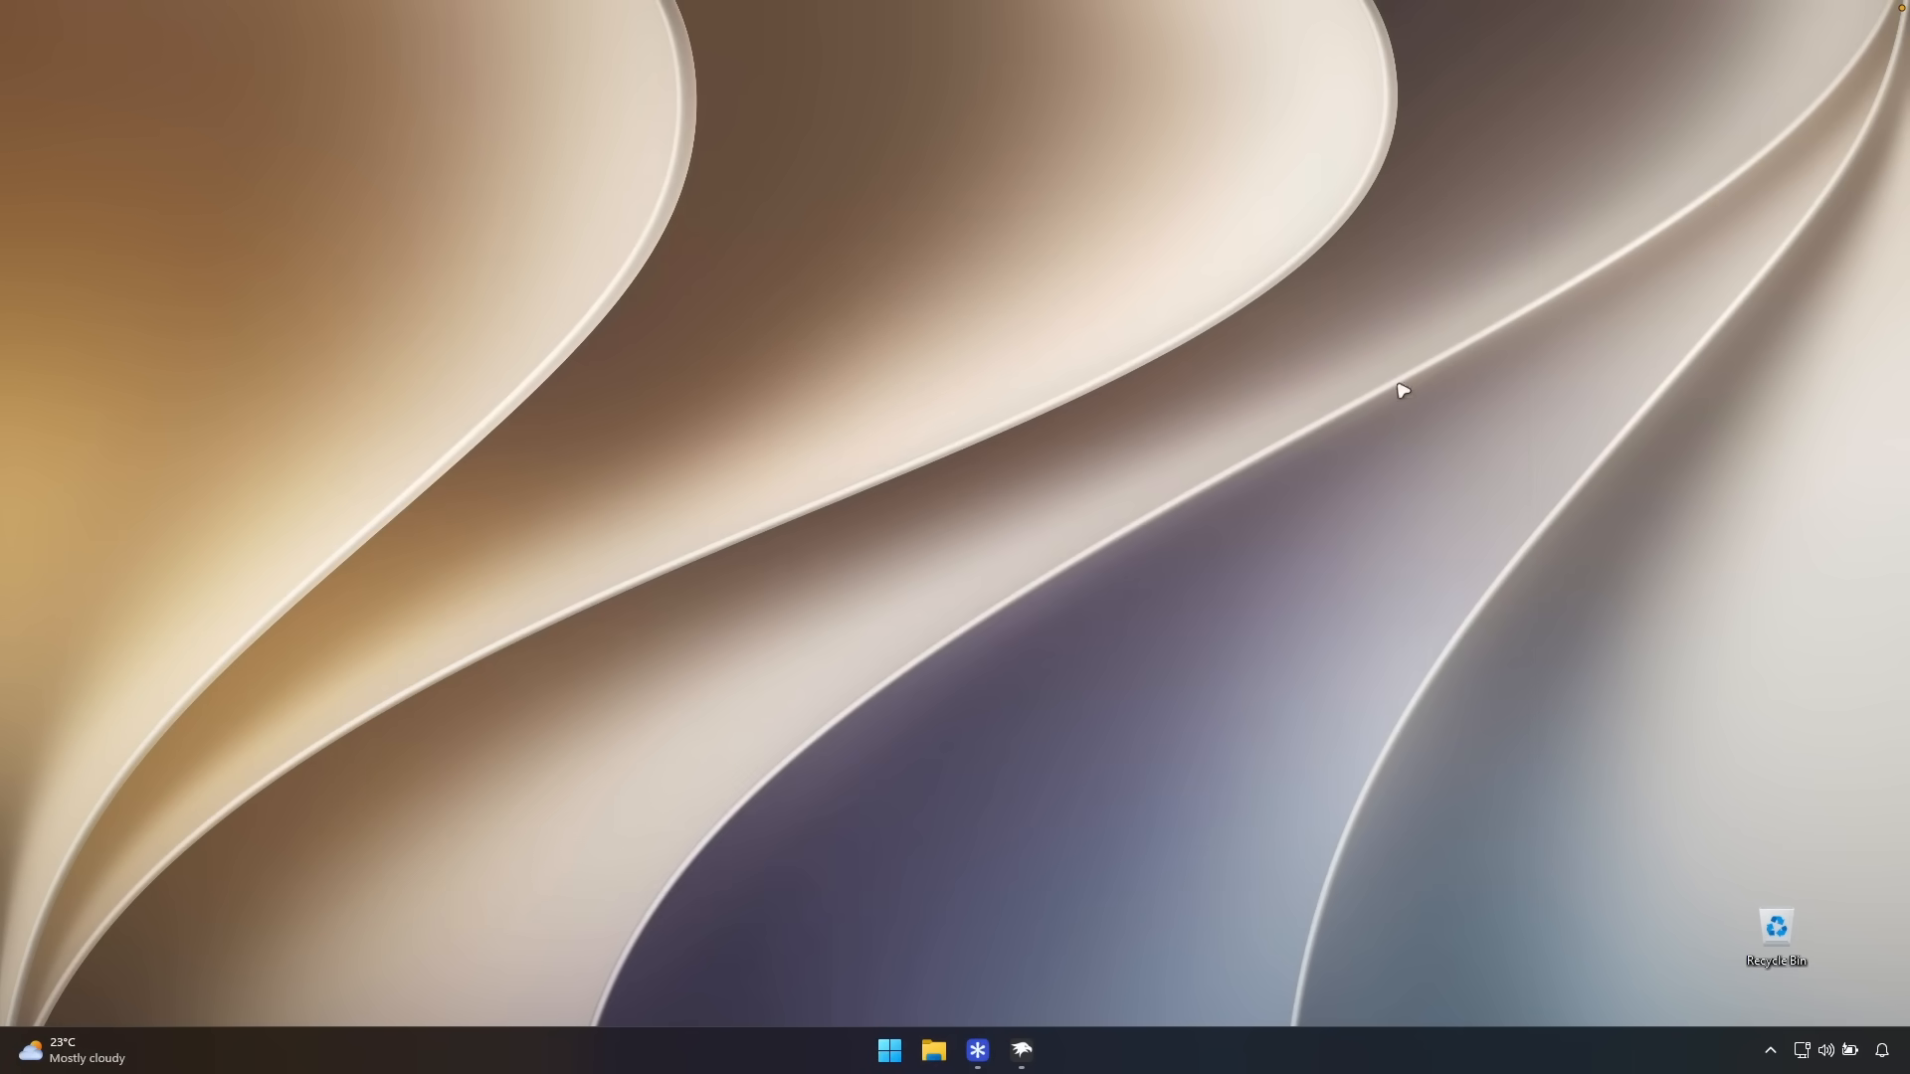
- Search the Windhawk mods for "translu" and install the Translucent Windows mod
{"action": "left_click", "coordinate": [1023, 1048]}
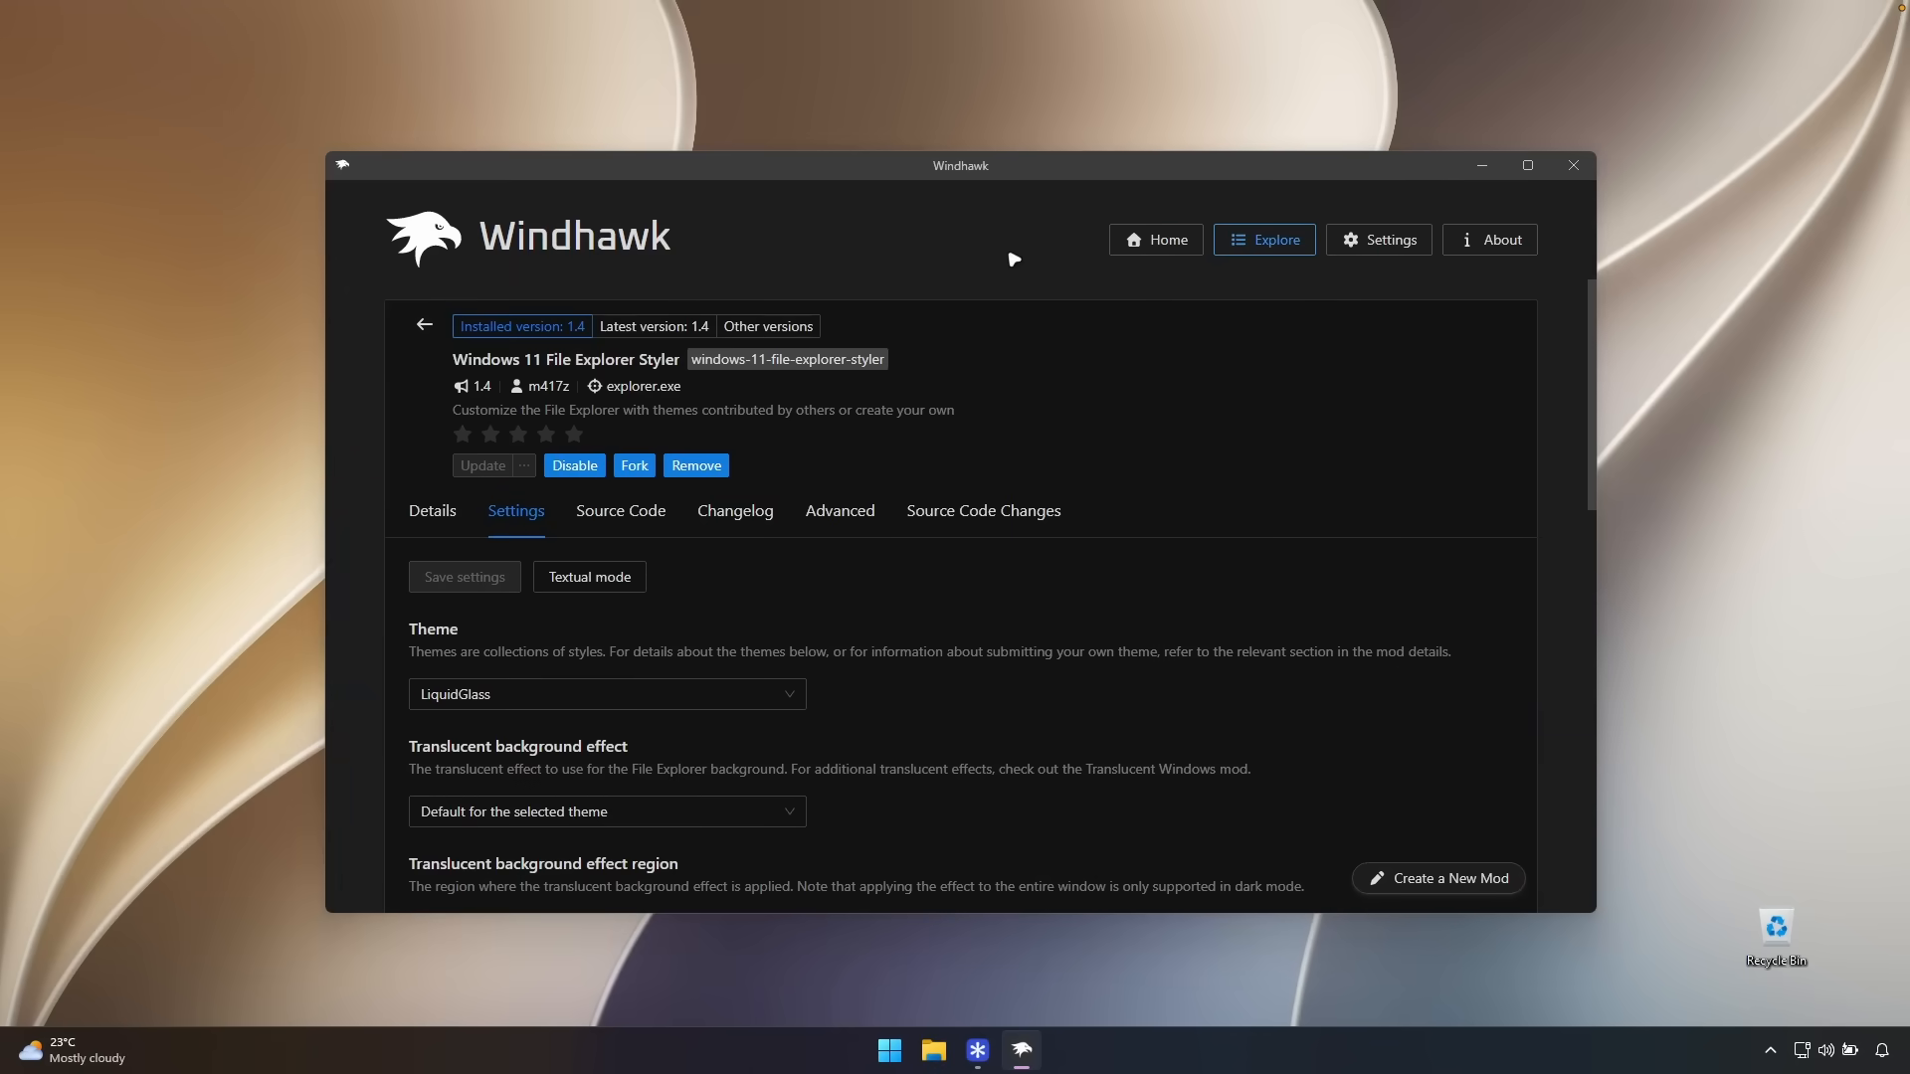
{"action": "left_click", "coordinate": [1264, 239]}
{"action": "left_click", "coordinate": [778, 311]}
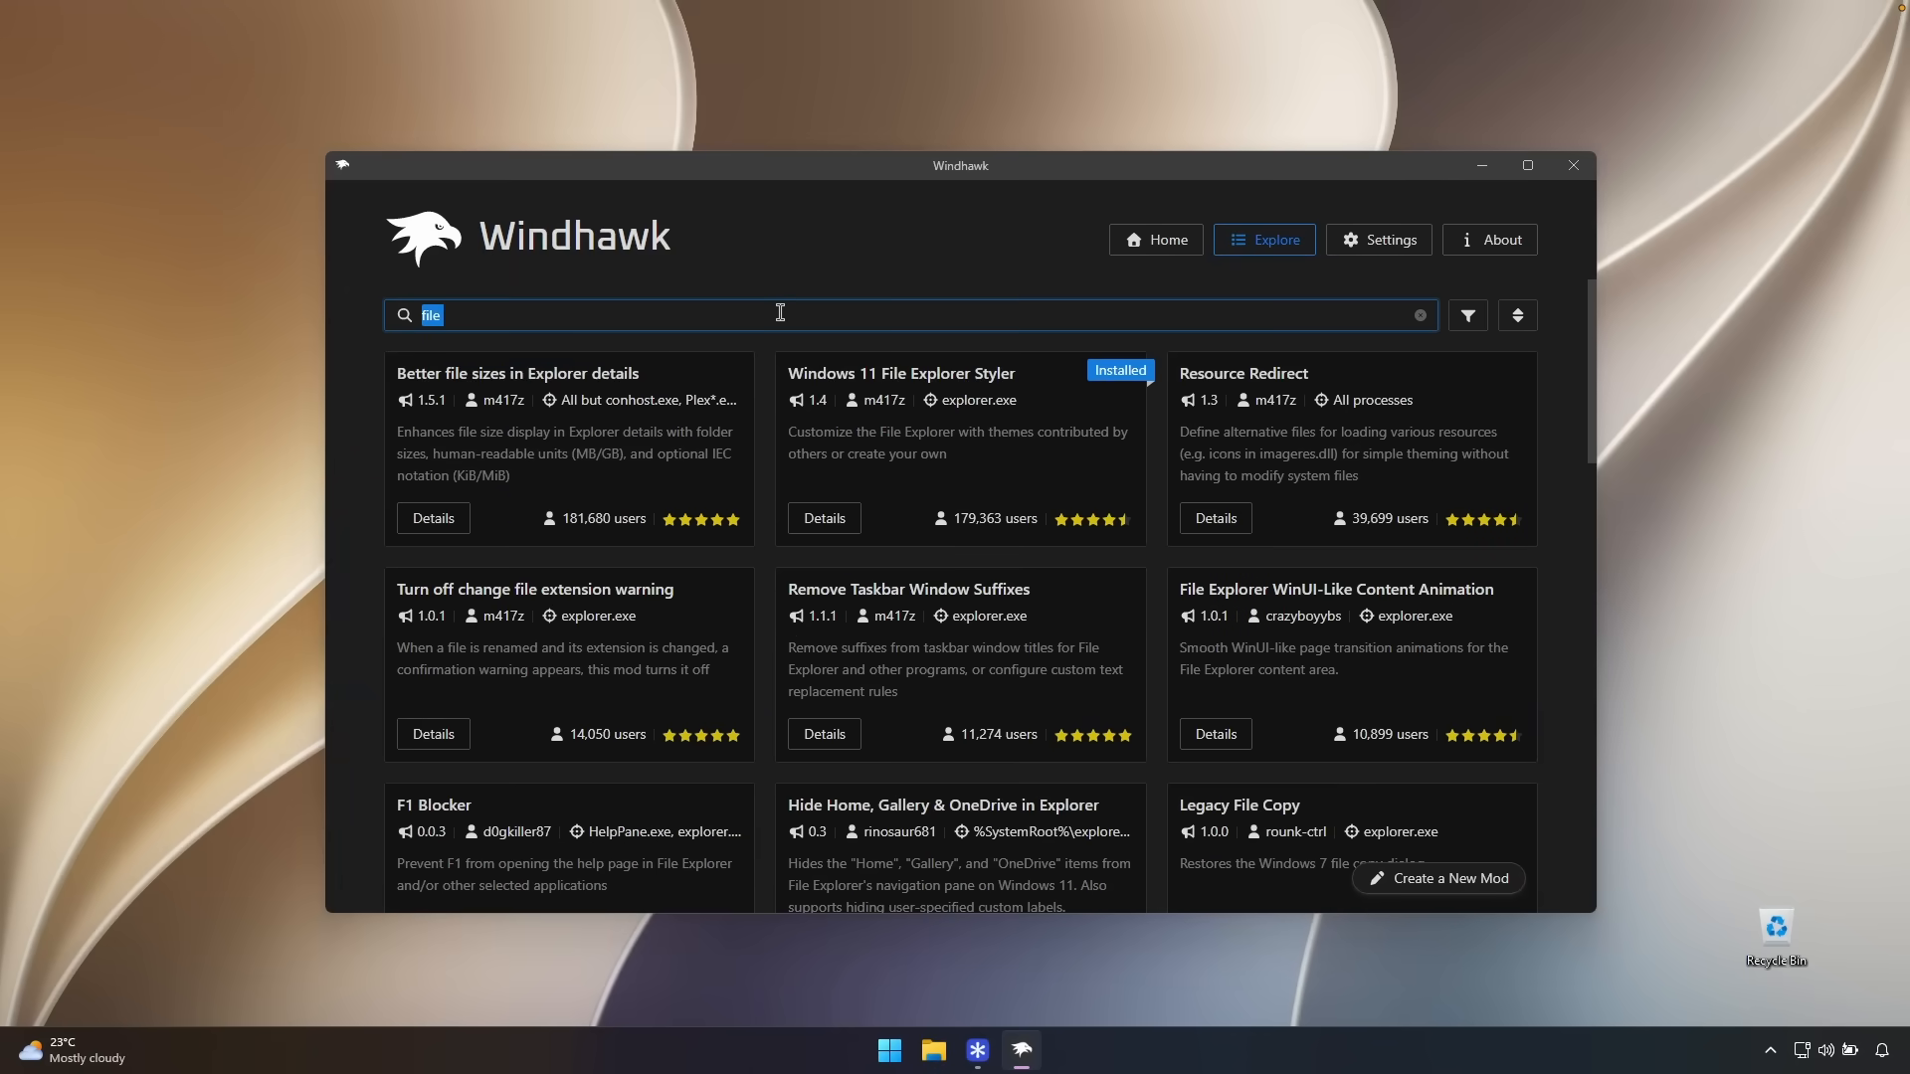
{"action": "type", "text": "translu"}
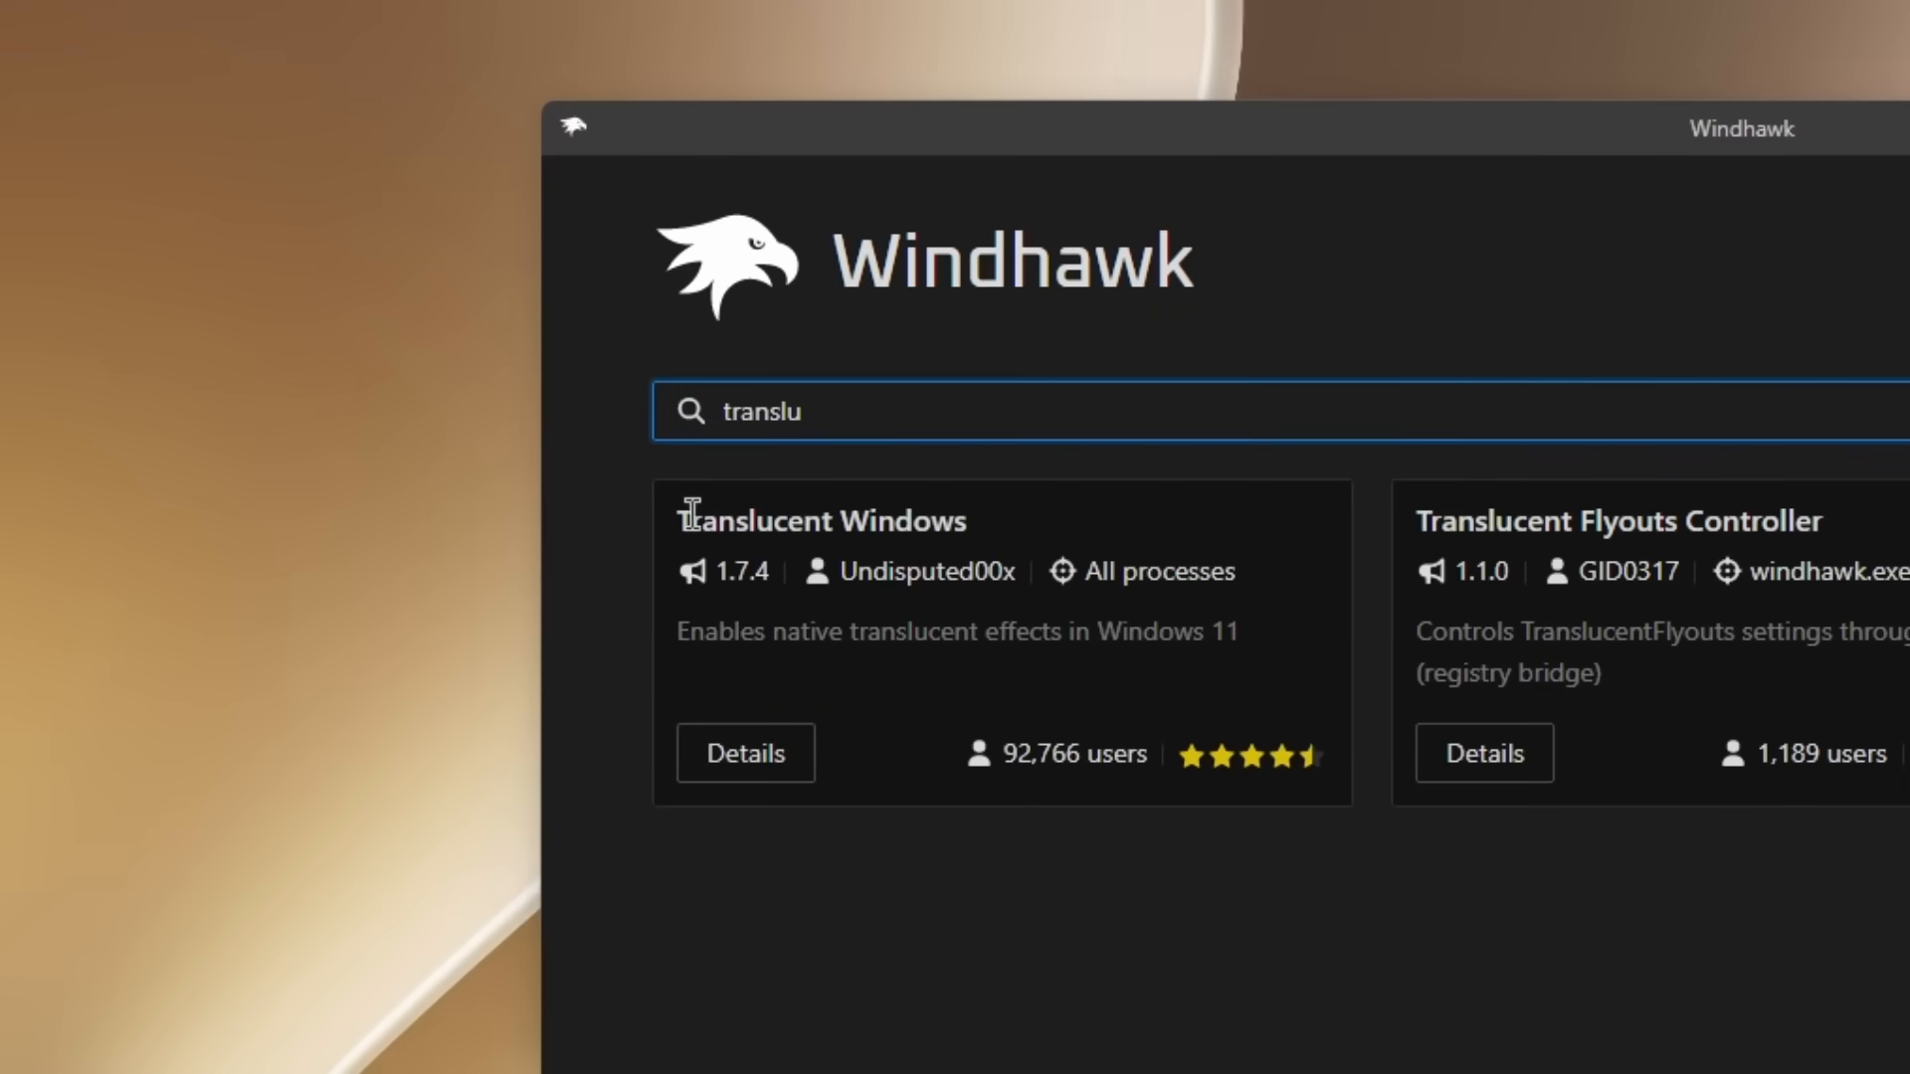
{"action": "left_click_drag", "start_coordinate": [691, 518], "coordinate": [1099, 548]}
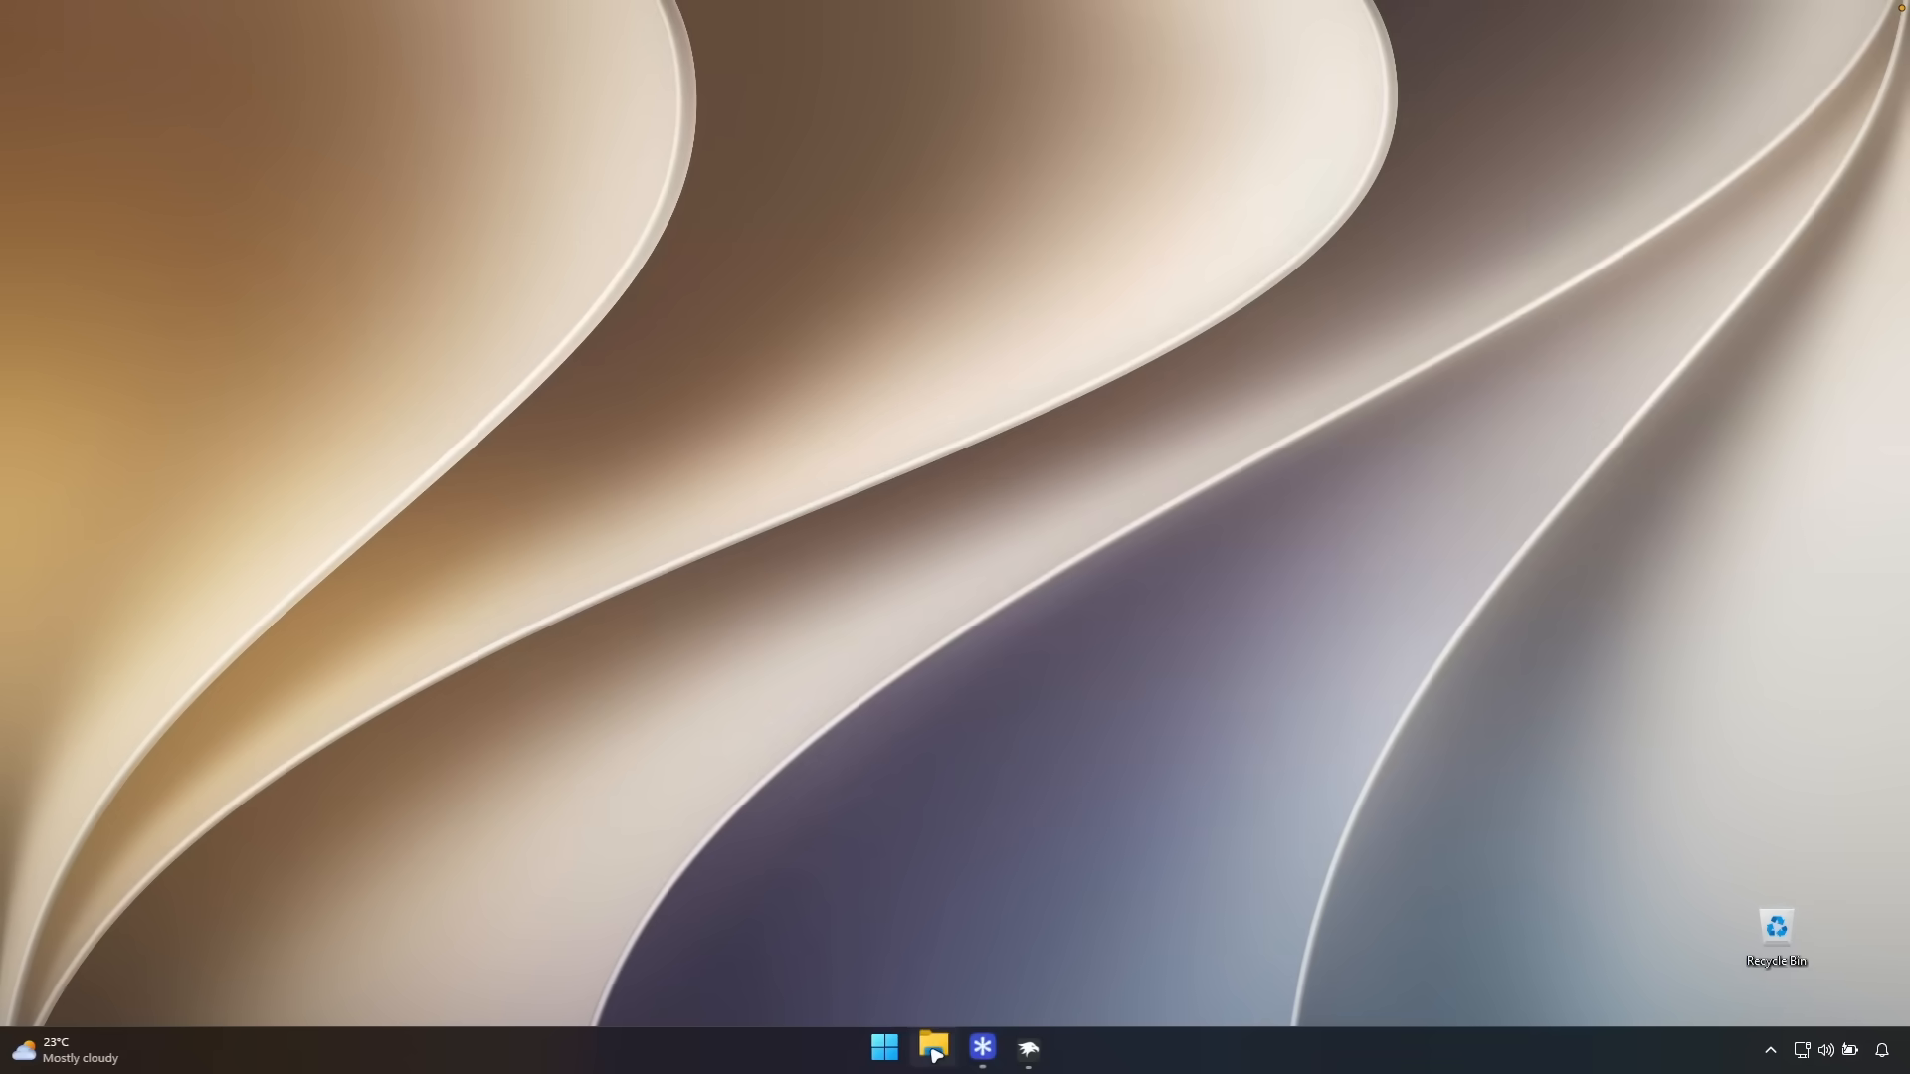
- Examine the translucent effect in File Explorer by moving and resizing its window, closing and reopening it
{"action": "key", "text": "super+e"}
{"action": "mouse_move", "coordinate": [868, 232]}
{"action": "left_mouse_down"}
{"action": "mouse_move", "coordinate": [963, 213]}
{"action": "mouse_move", "coordinate": [858, 219]}
{"action": "left_mouse_up"}
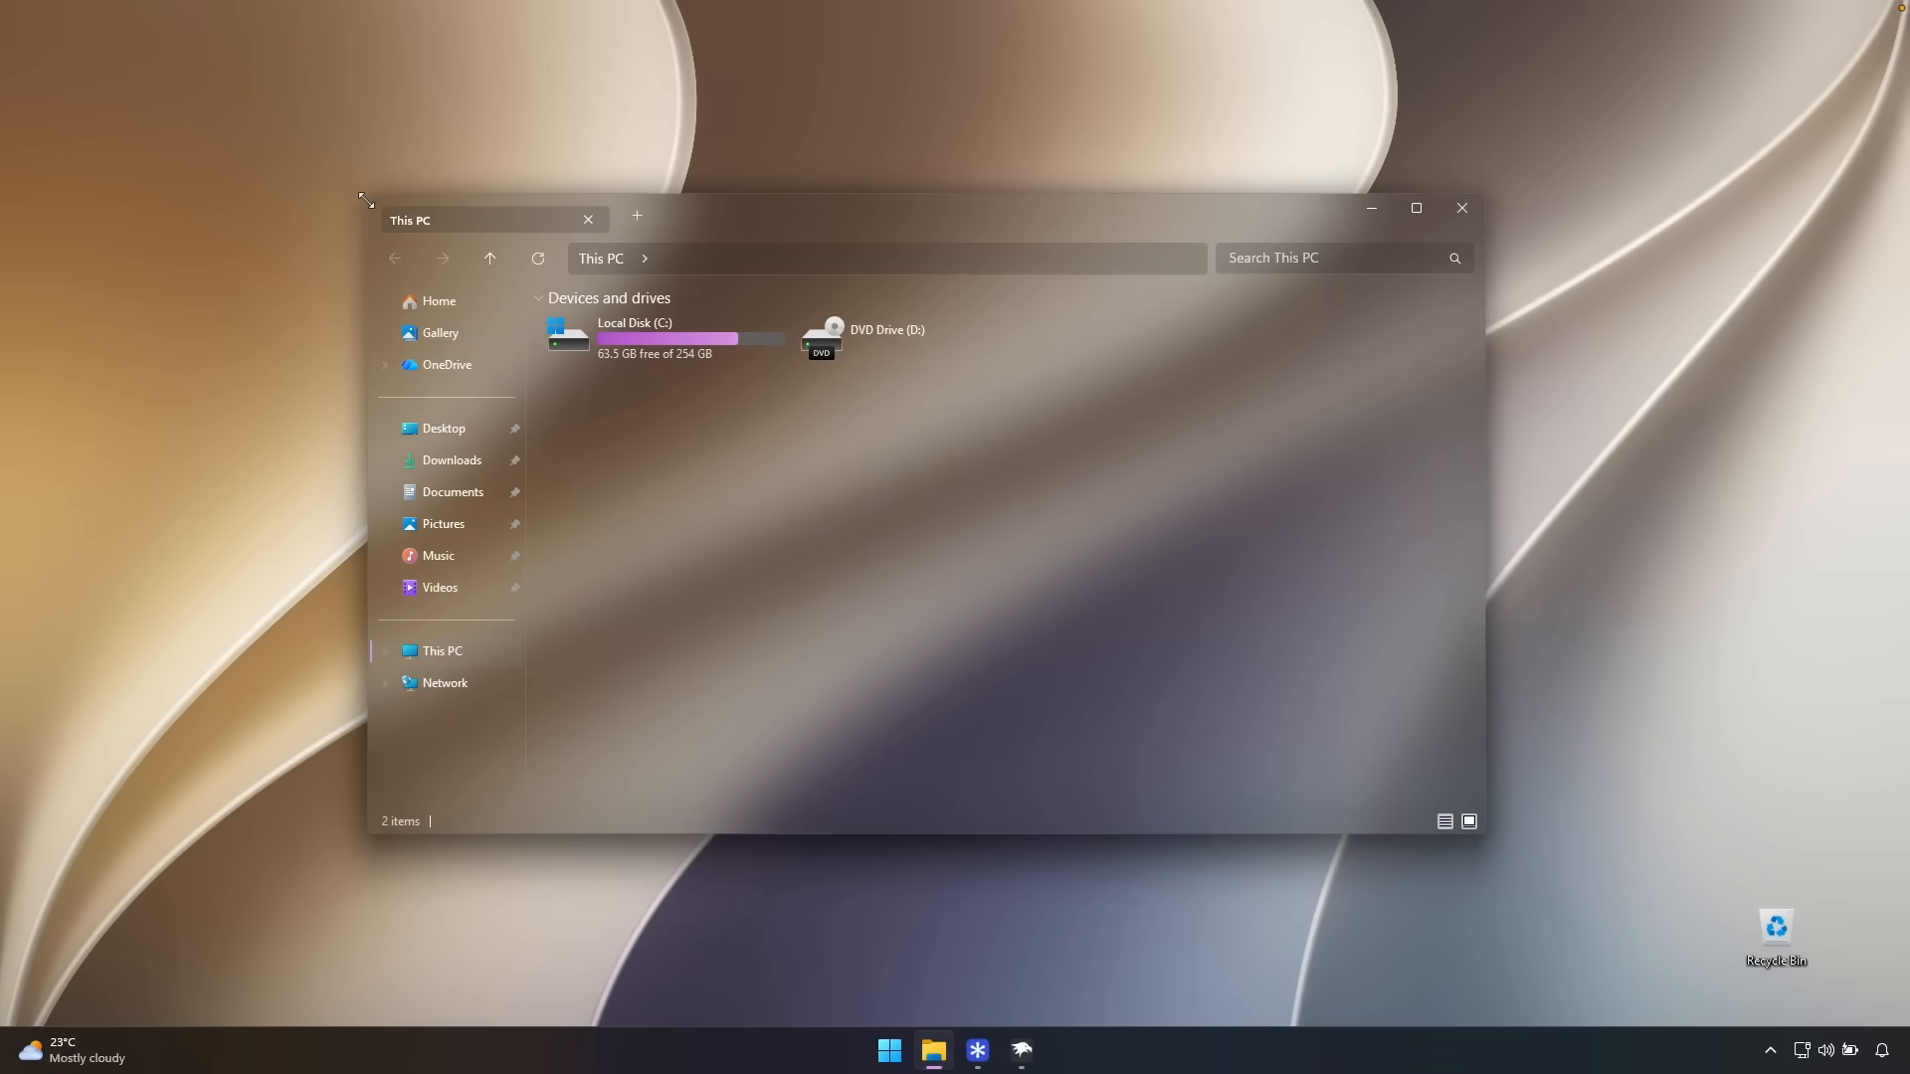
{"action": "left_click_drag", "start_coordinate": [367, 201], "coordinate": [365, 252]}
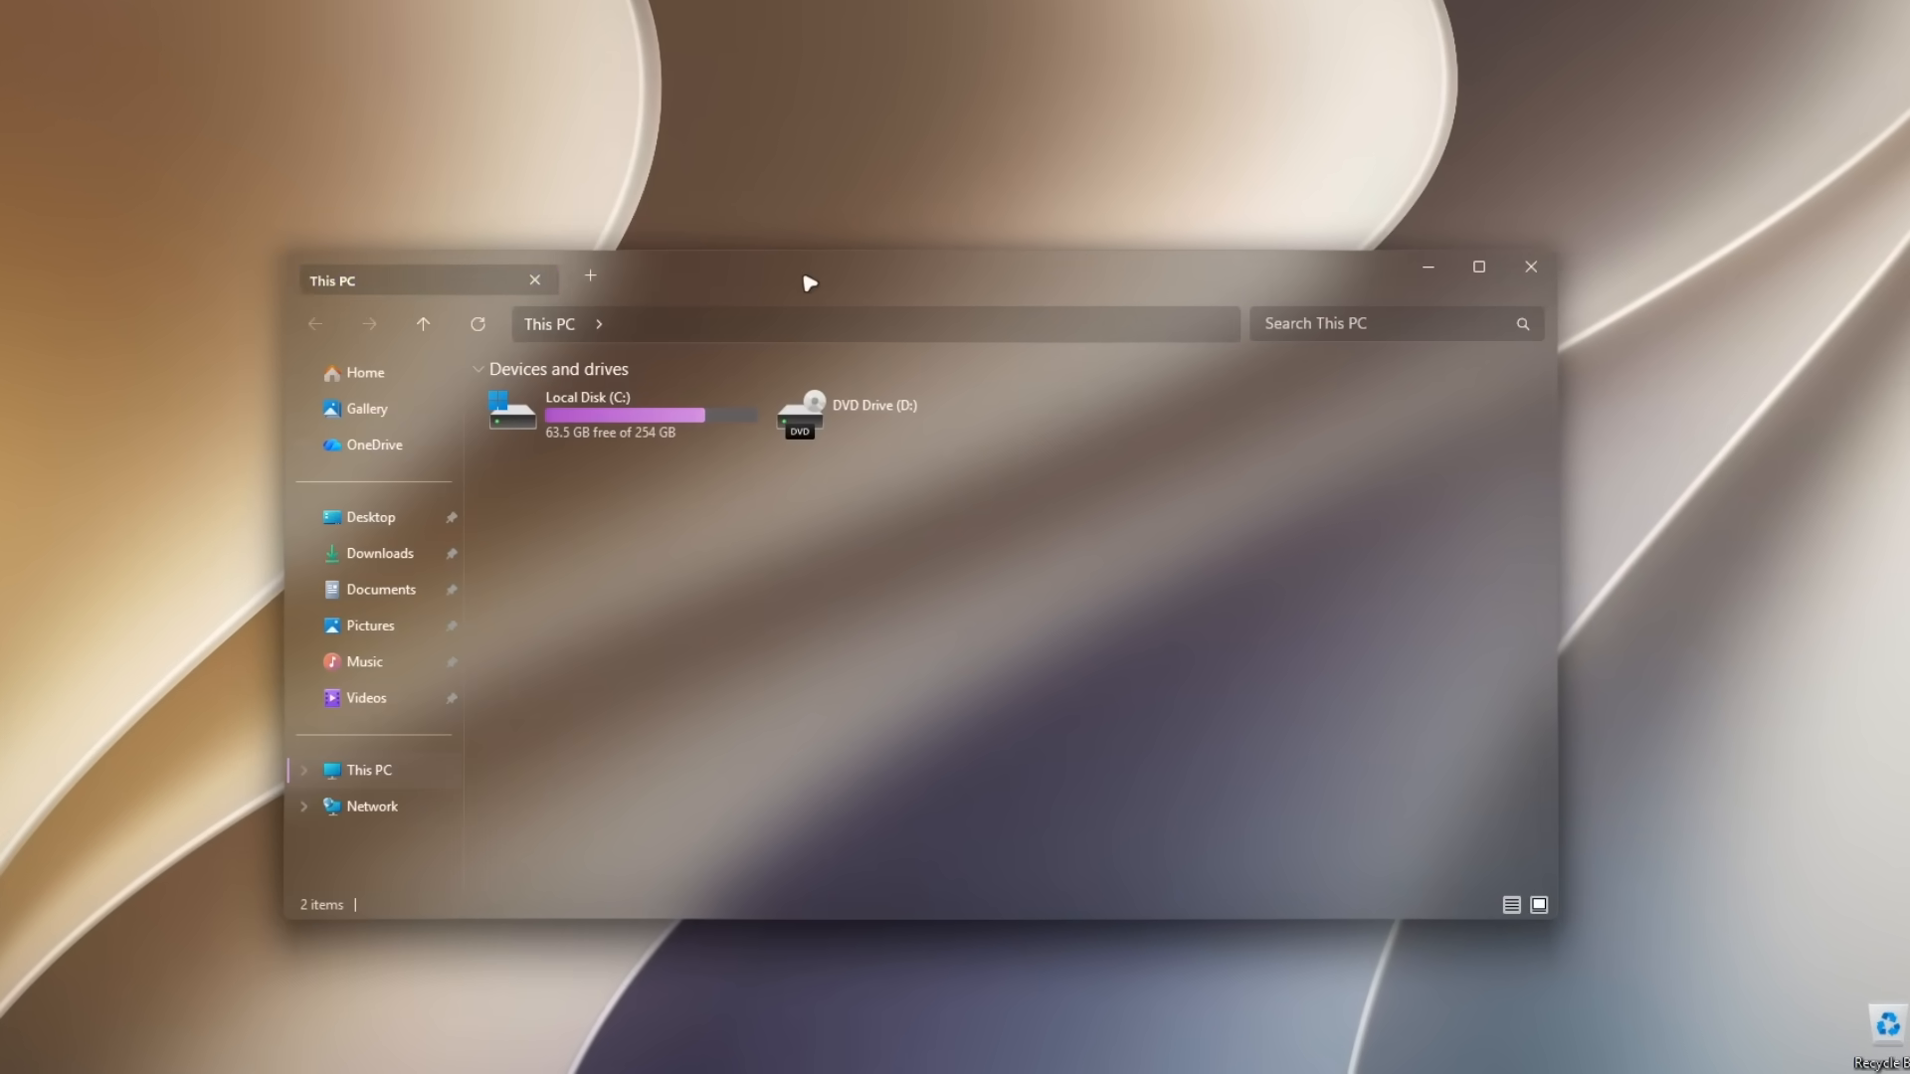
{"action": "left_click_drag", "start_coordinate": [808, 283], "coordinate": [844, 232]}
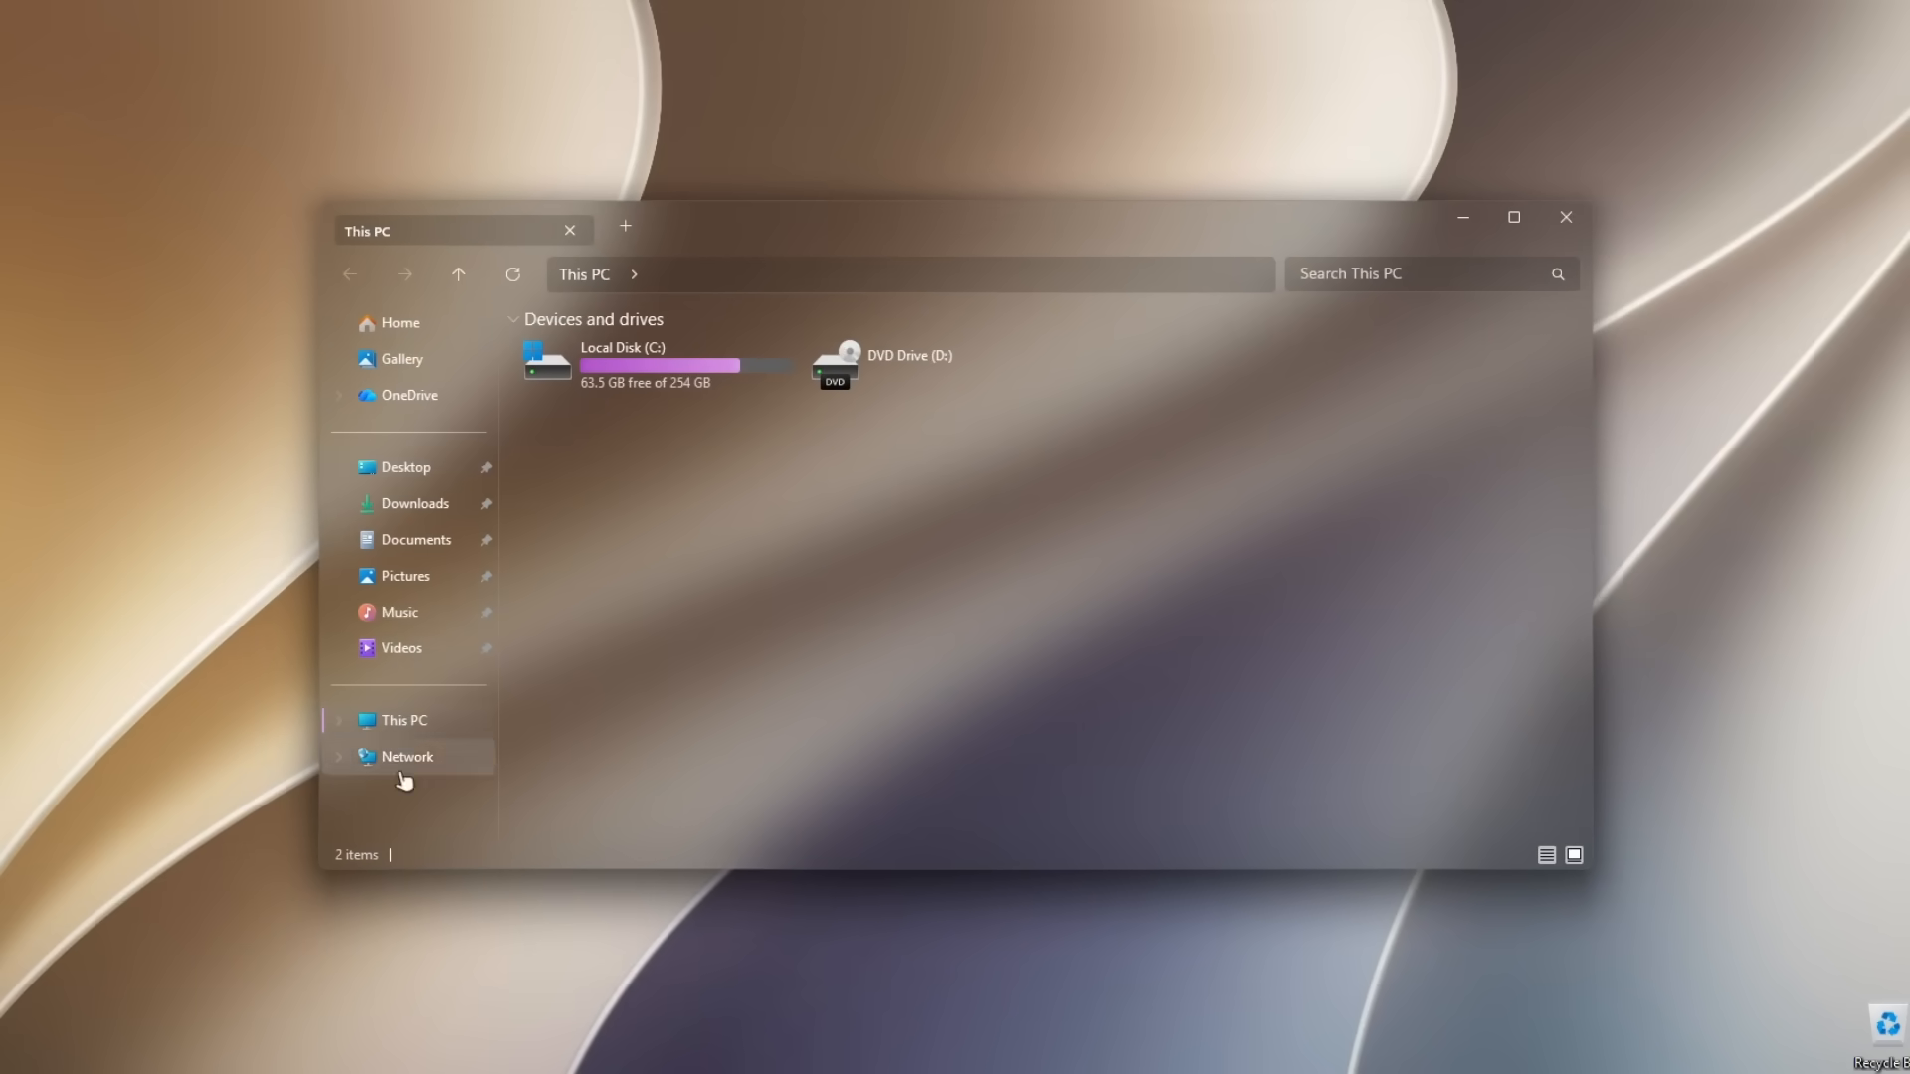
{"action": "left_click", "coordinate": [1565, 217]}
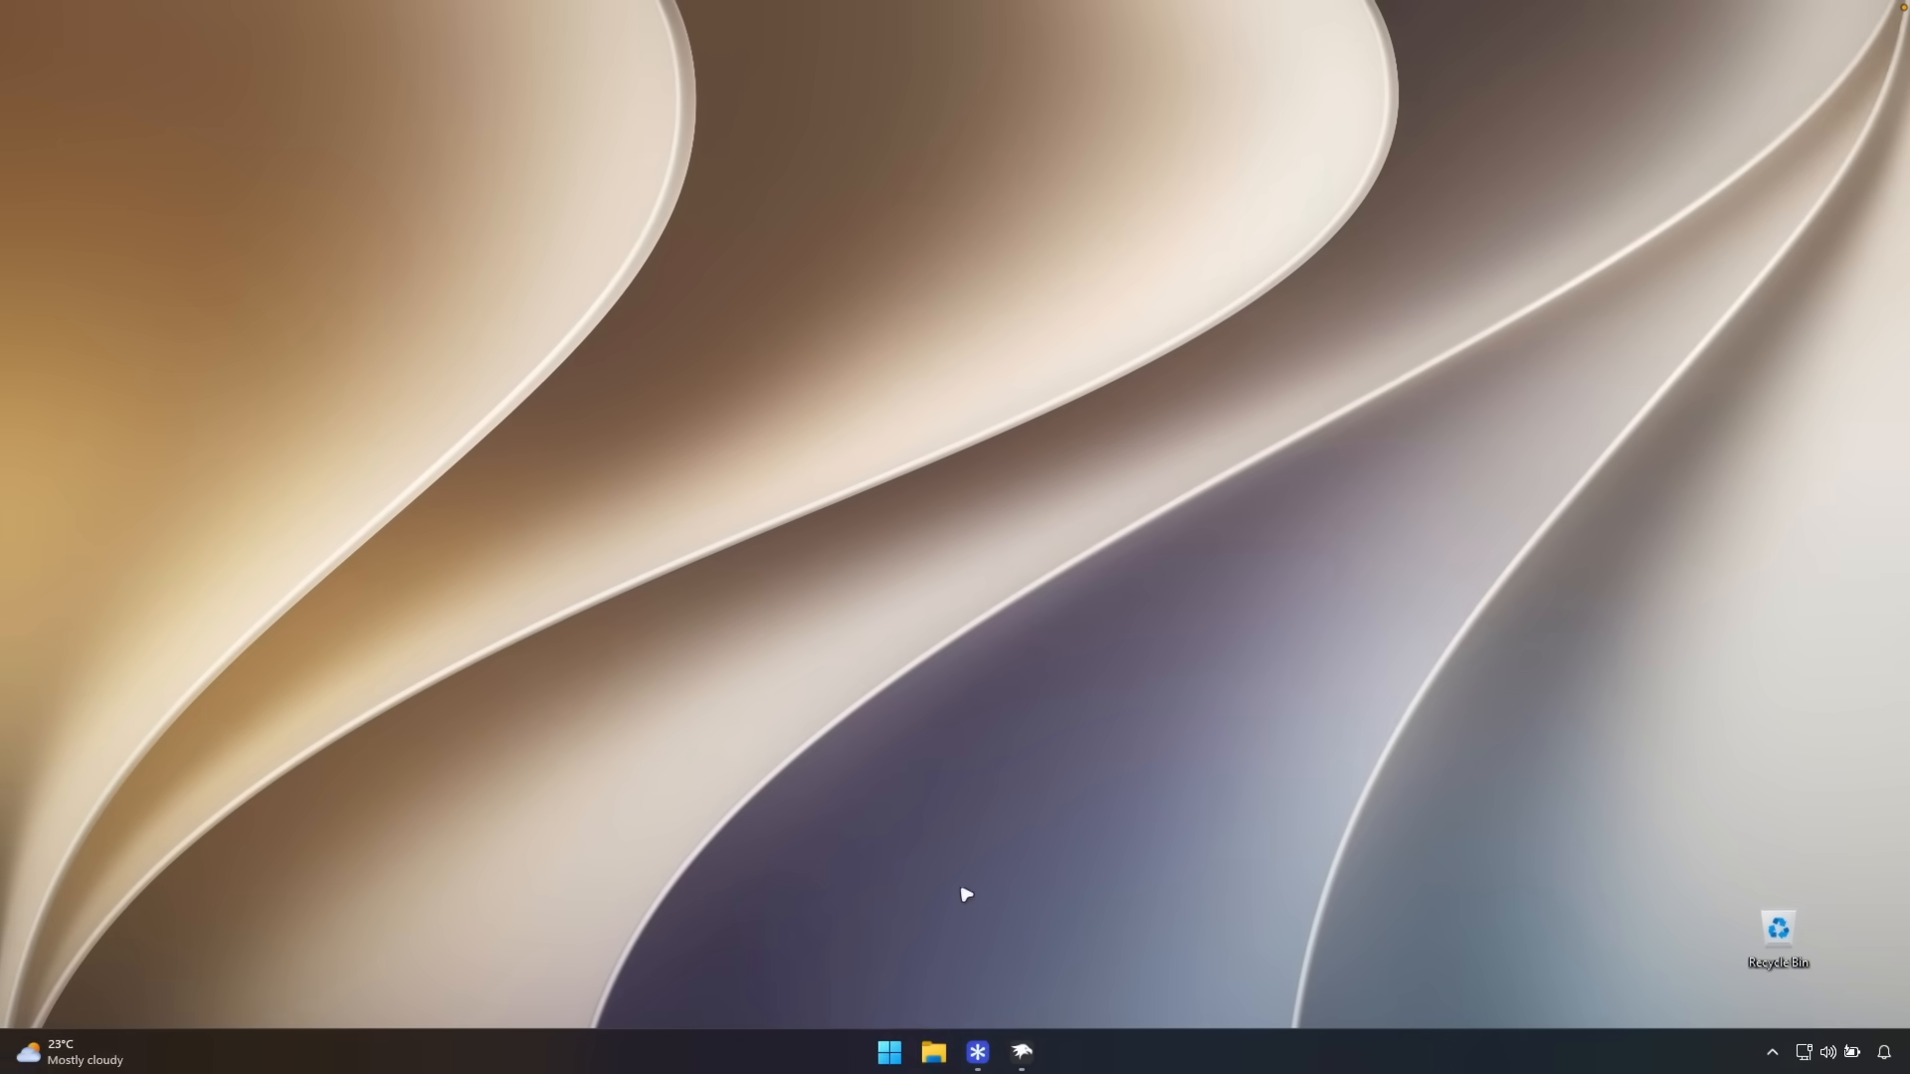
{"action": "key", "text": "super+e"}
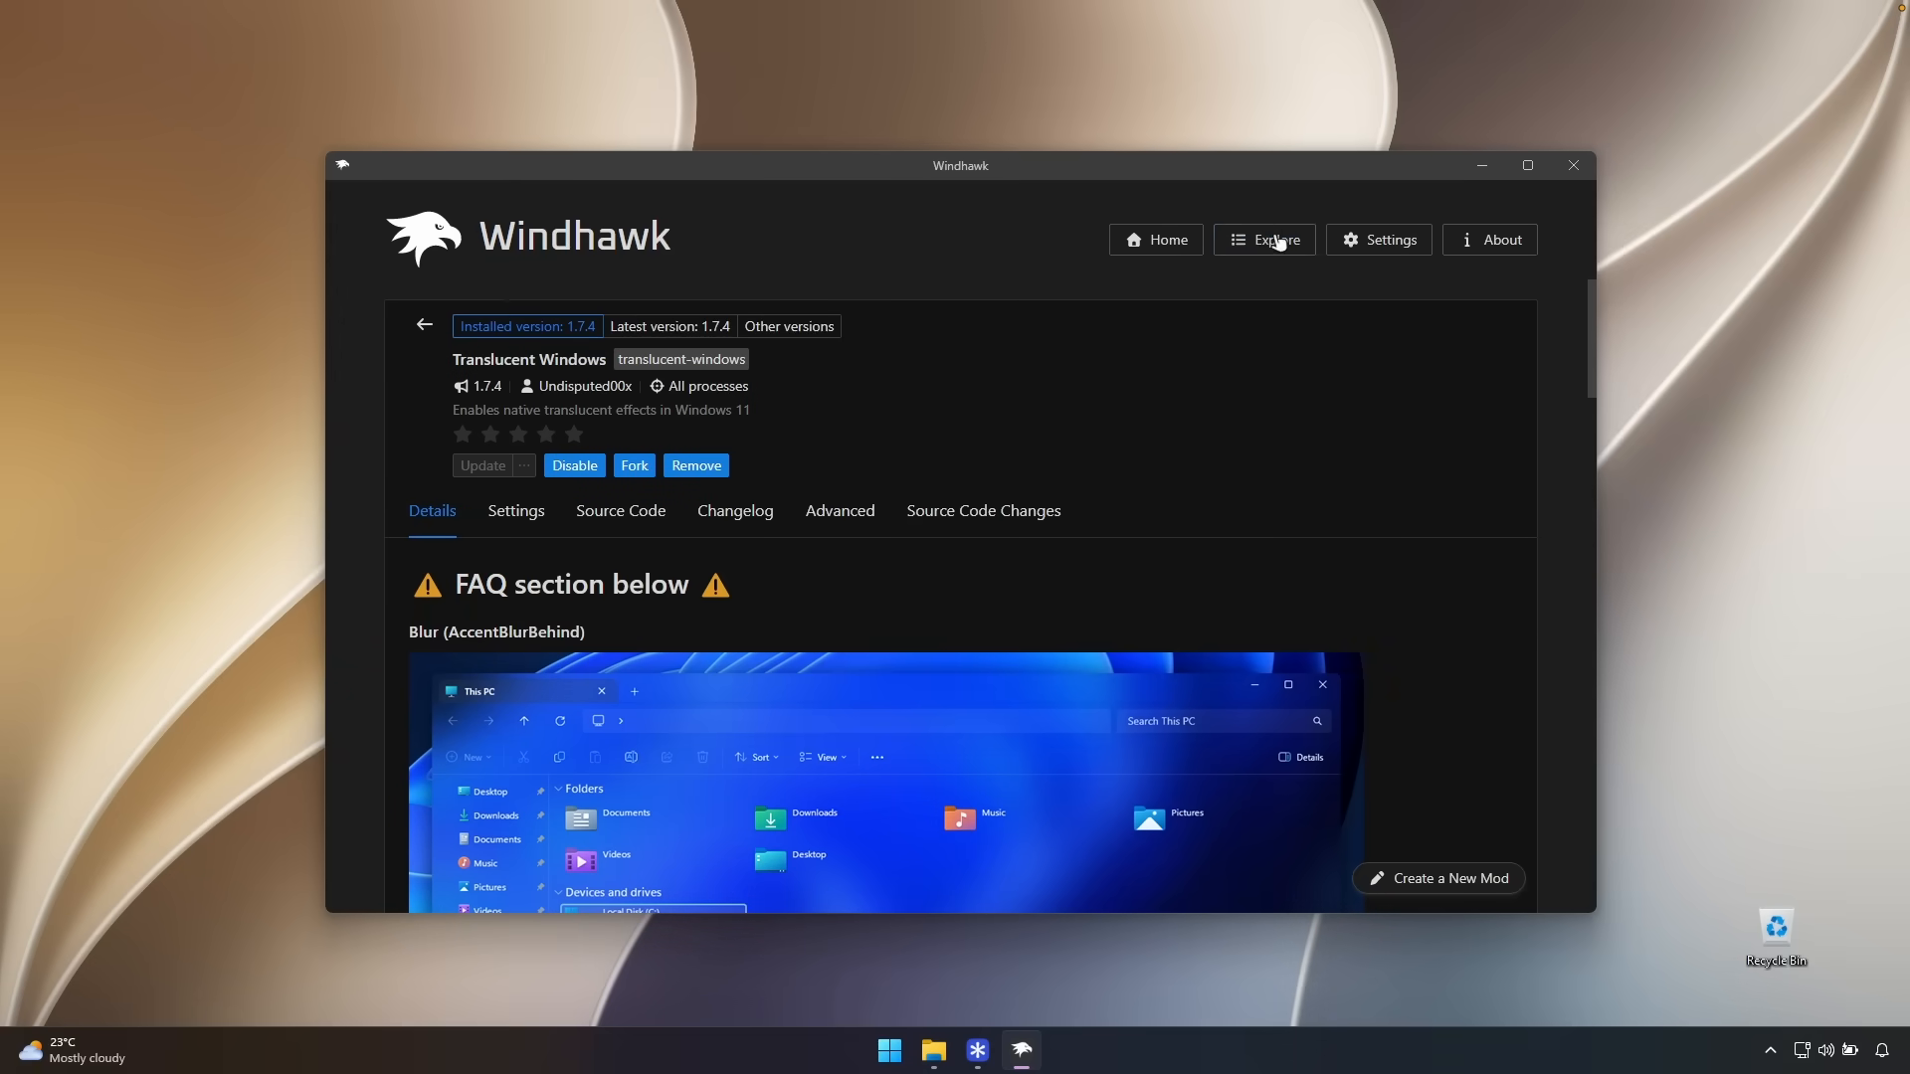
- Return to the mod list, search for "res" and install the Resource Redirect mod
{"action": "left_click", "coordinate": [1278, 242]}
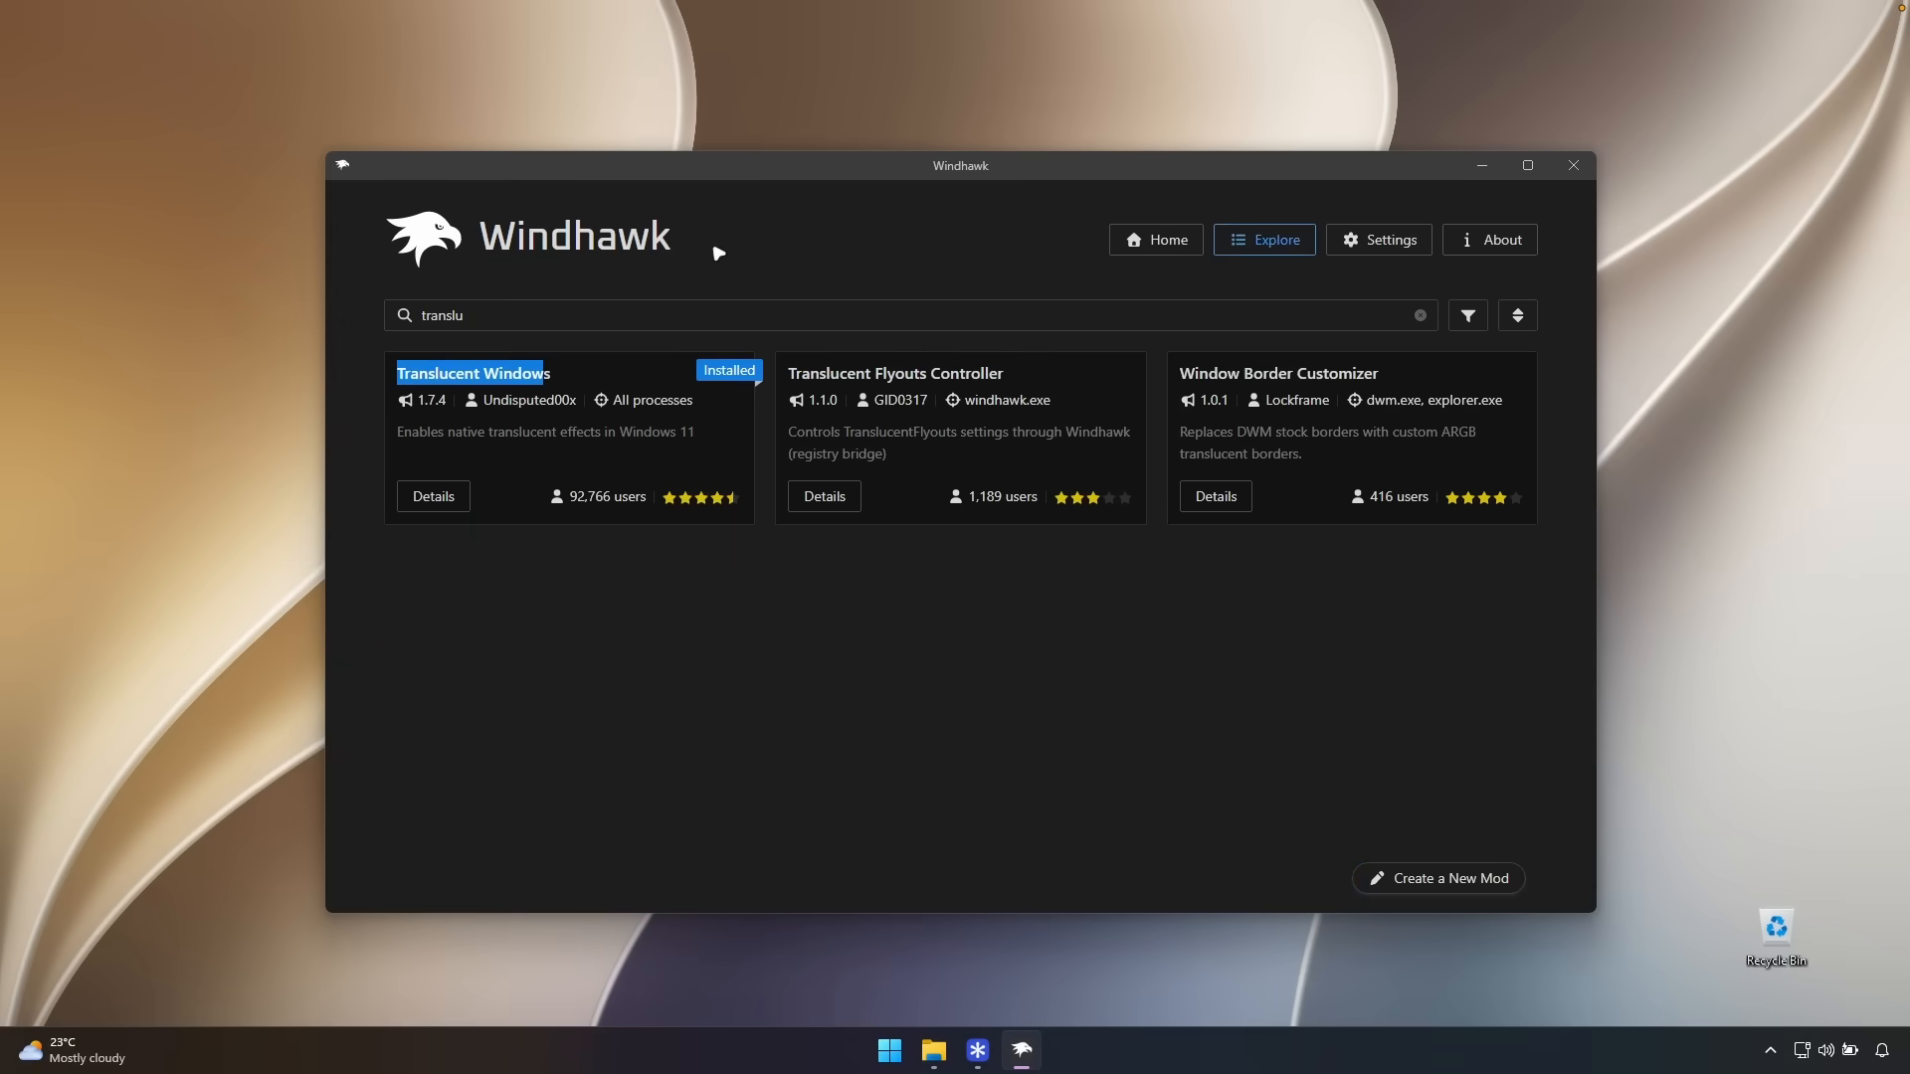
{"action": "double_click", "coordinate": [913, 318]}
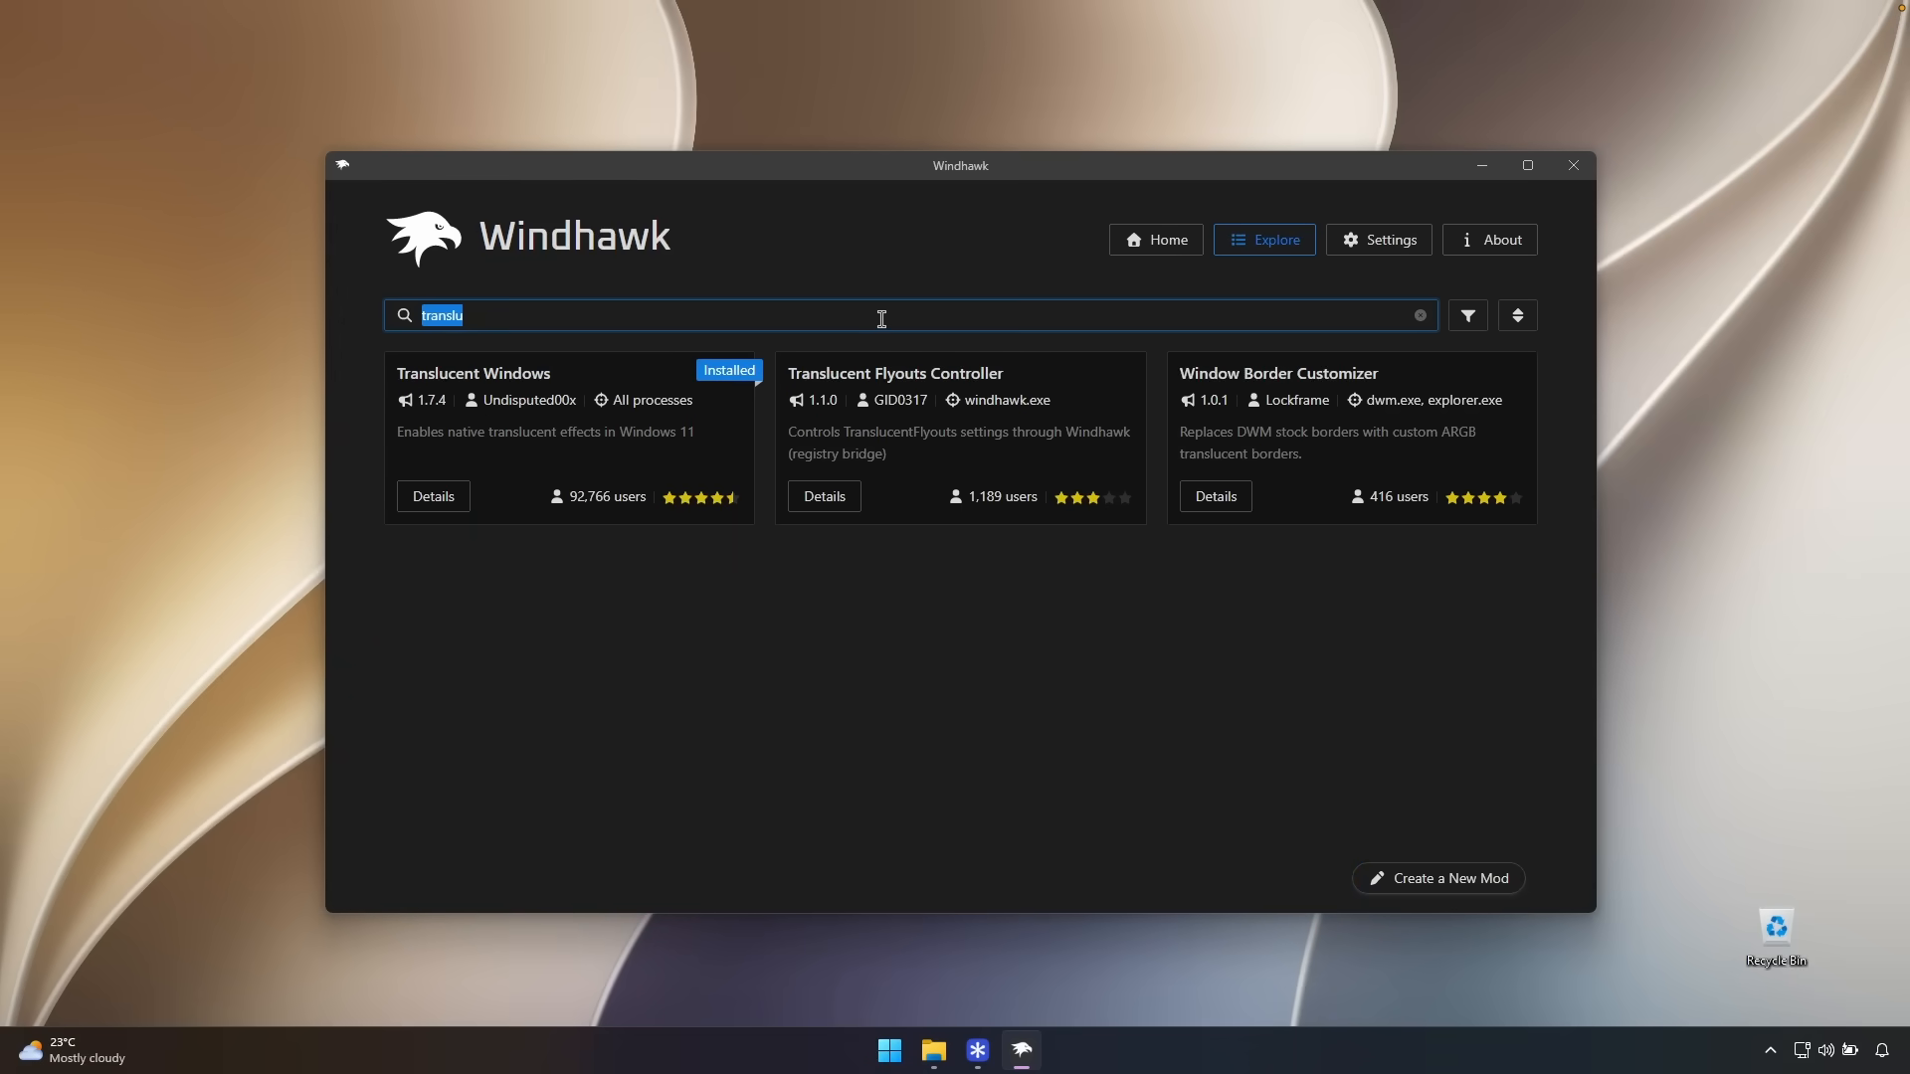
{"action": "type", "text": "res"}
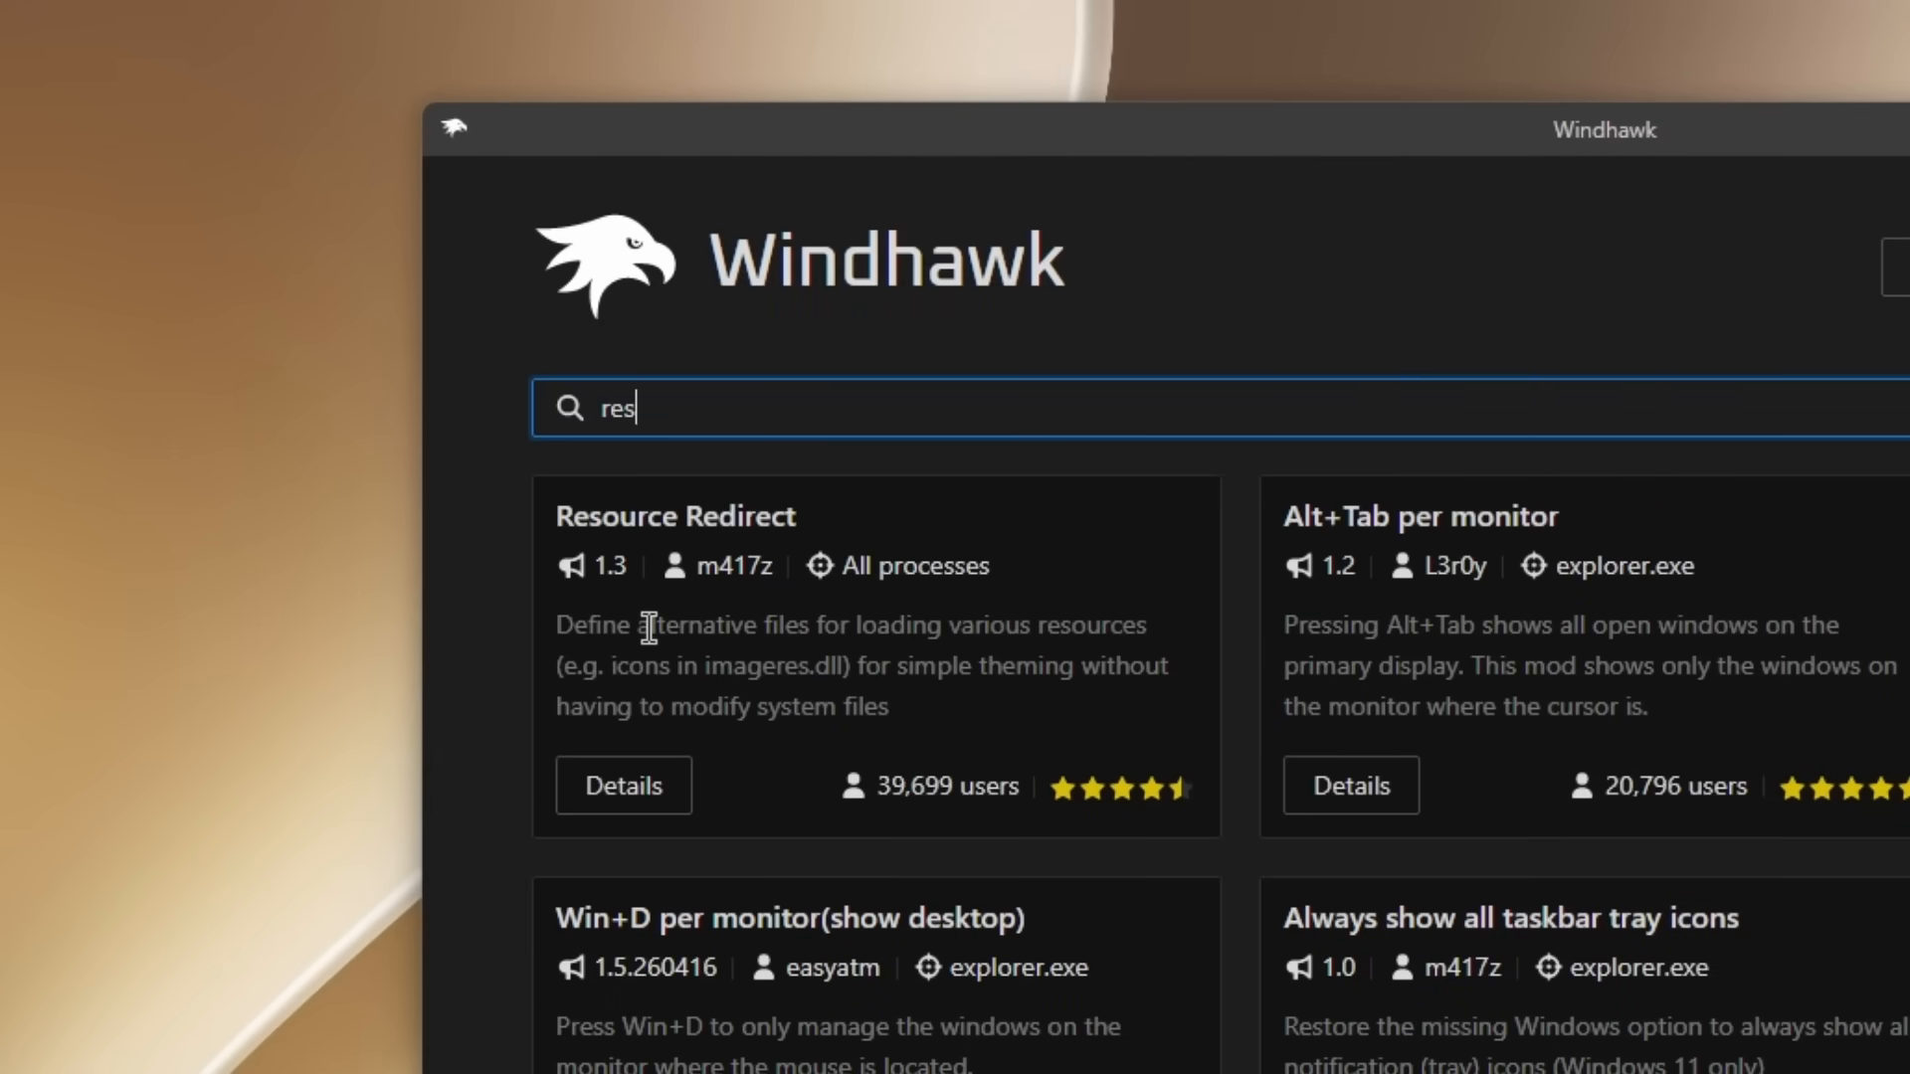
{"action": "left_click_drag", "start_coordinate": [649, 626], "coordinate": [899, 636]}
{"action": "left_click_drag", "start_coordinate": [1120, 635], "coordinate": [1147, 629]}
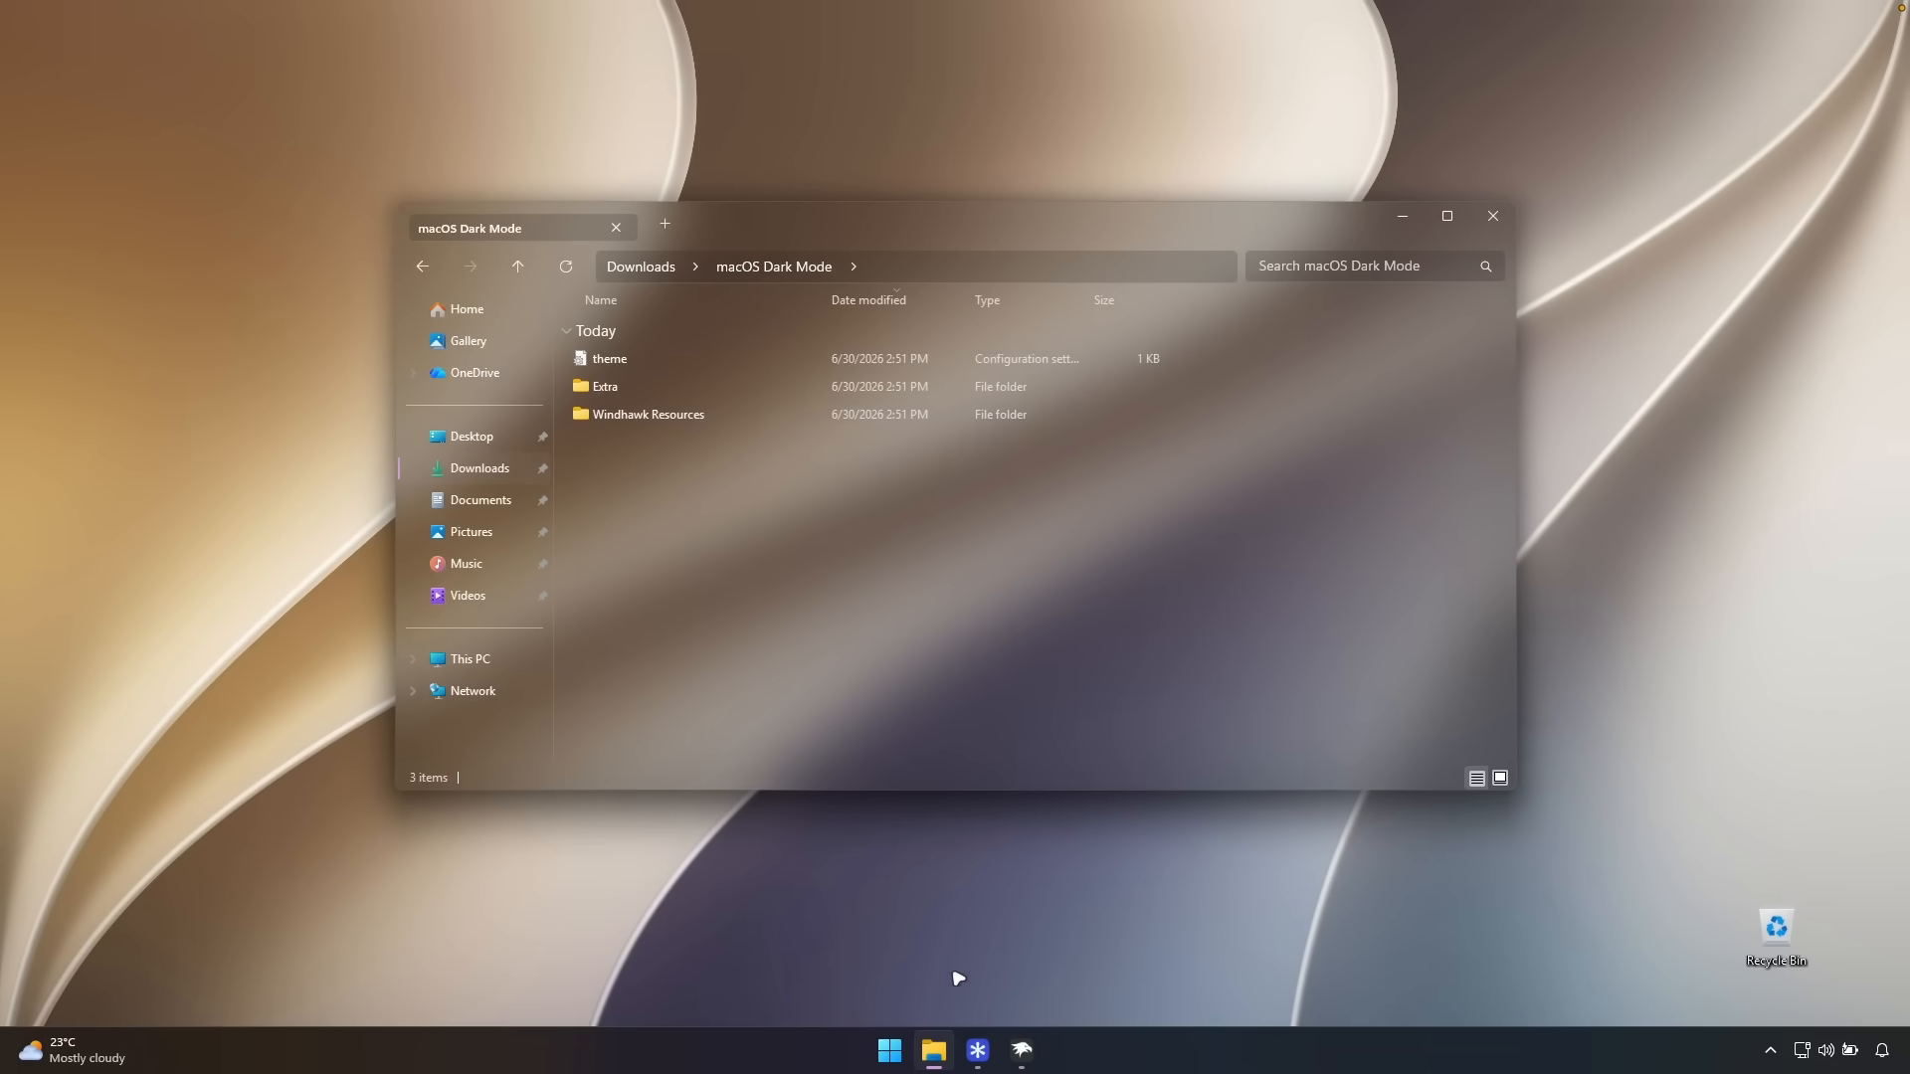
- Apply the icon theme from the downloaded macOS Dark Mode folder in the Resource Redirect mod's settings
{"action": "left_click", "coordinate": [1022, 1049]}
{"action": "left_click", "coordinate": [540, 527]}
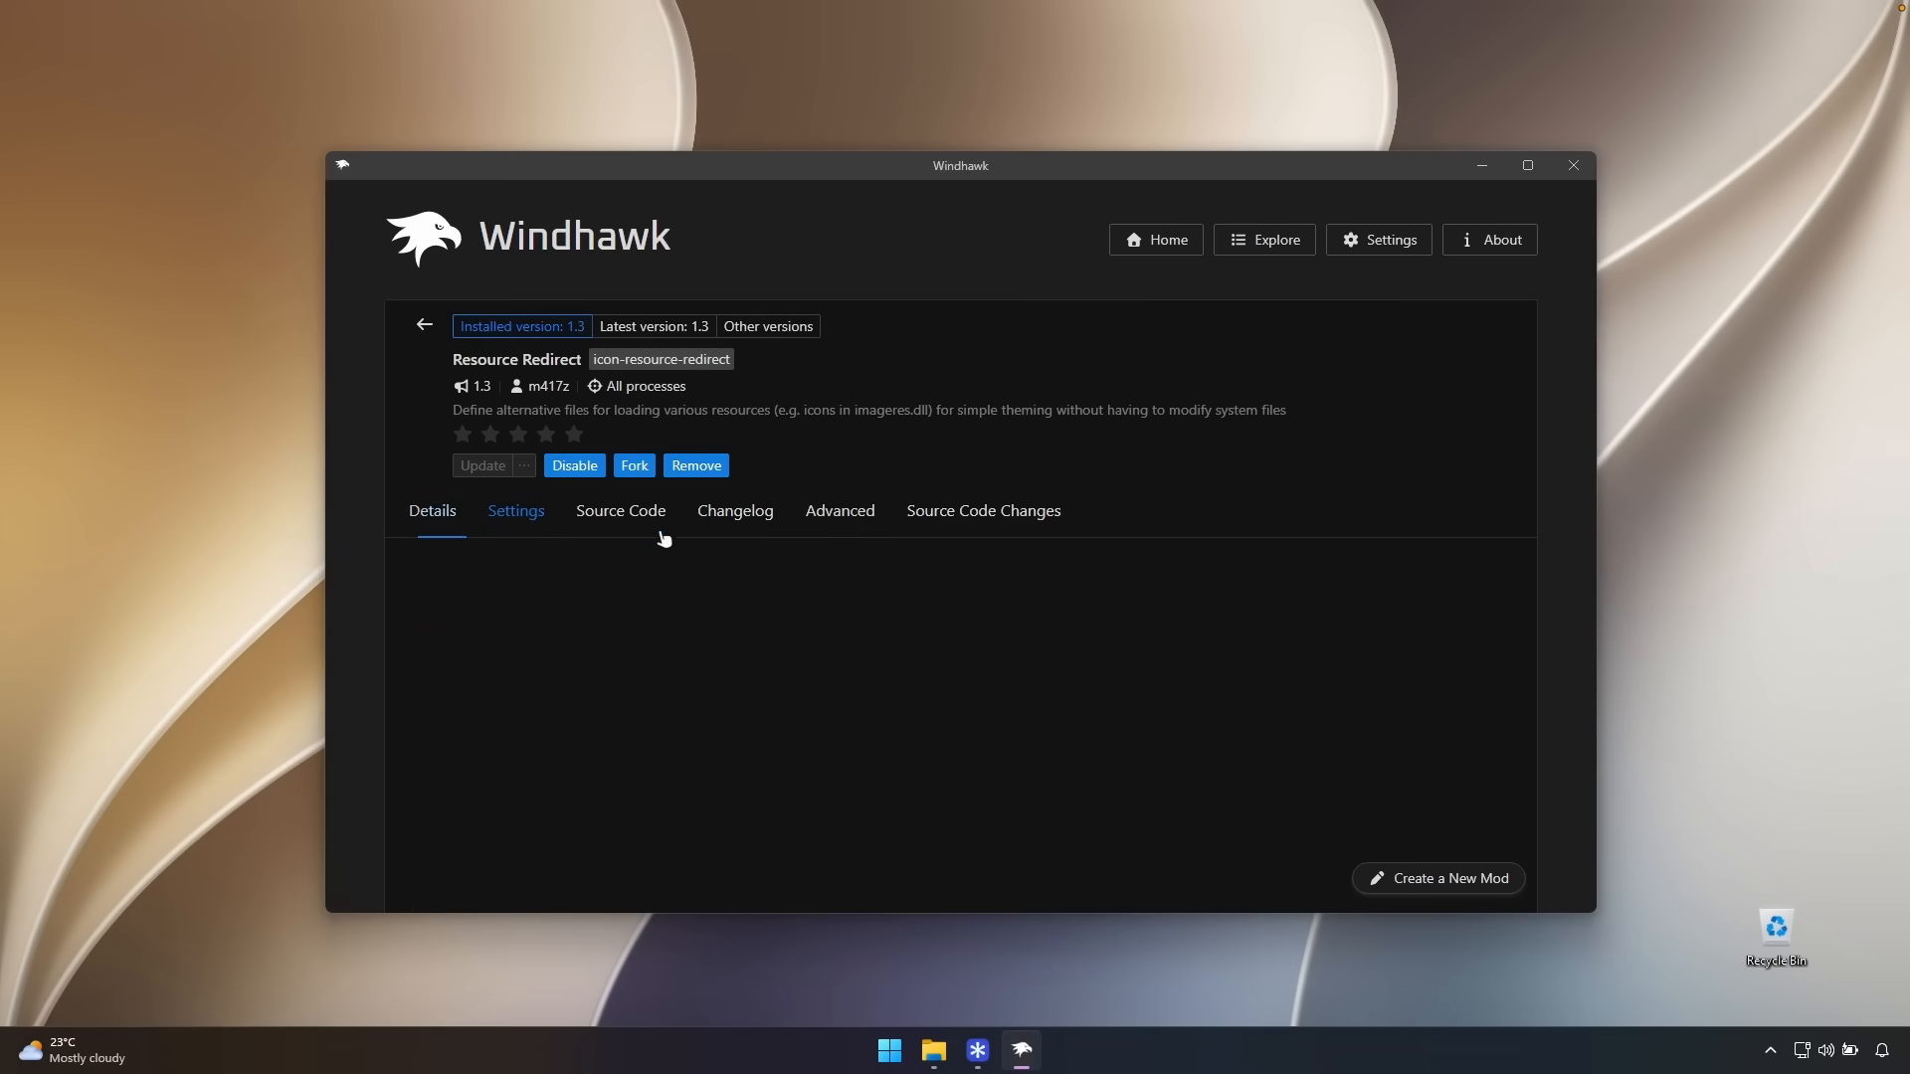
{"action": "left_click", "coordinate": [517, 694]}
{"action": "left_click", "coordinate": [516, 693]}
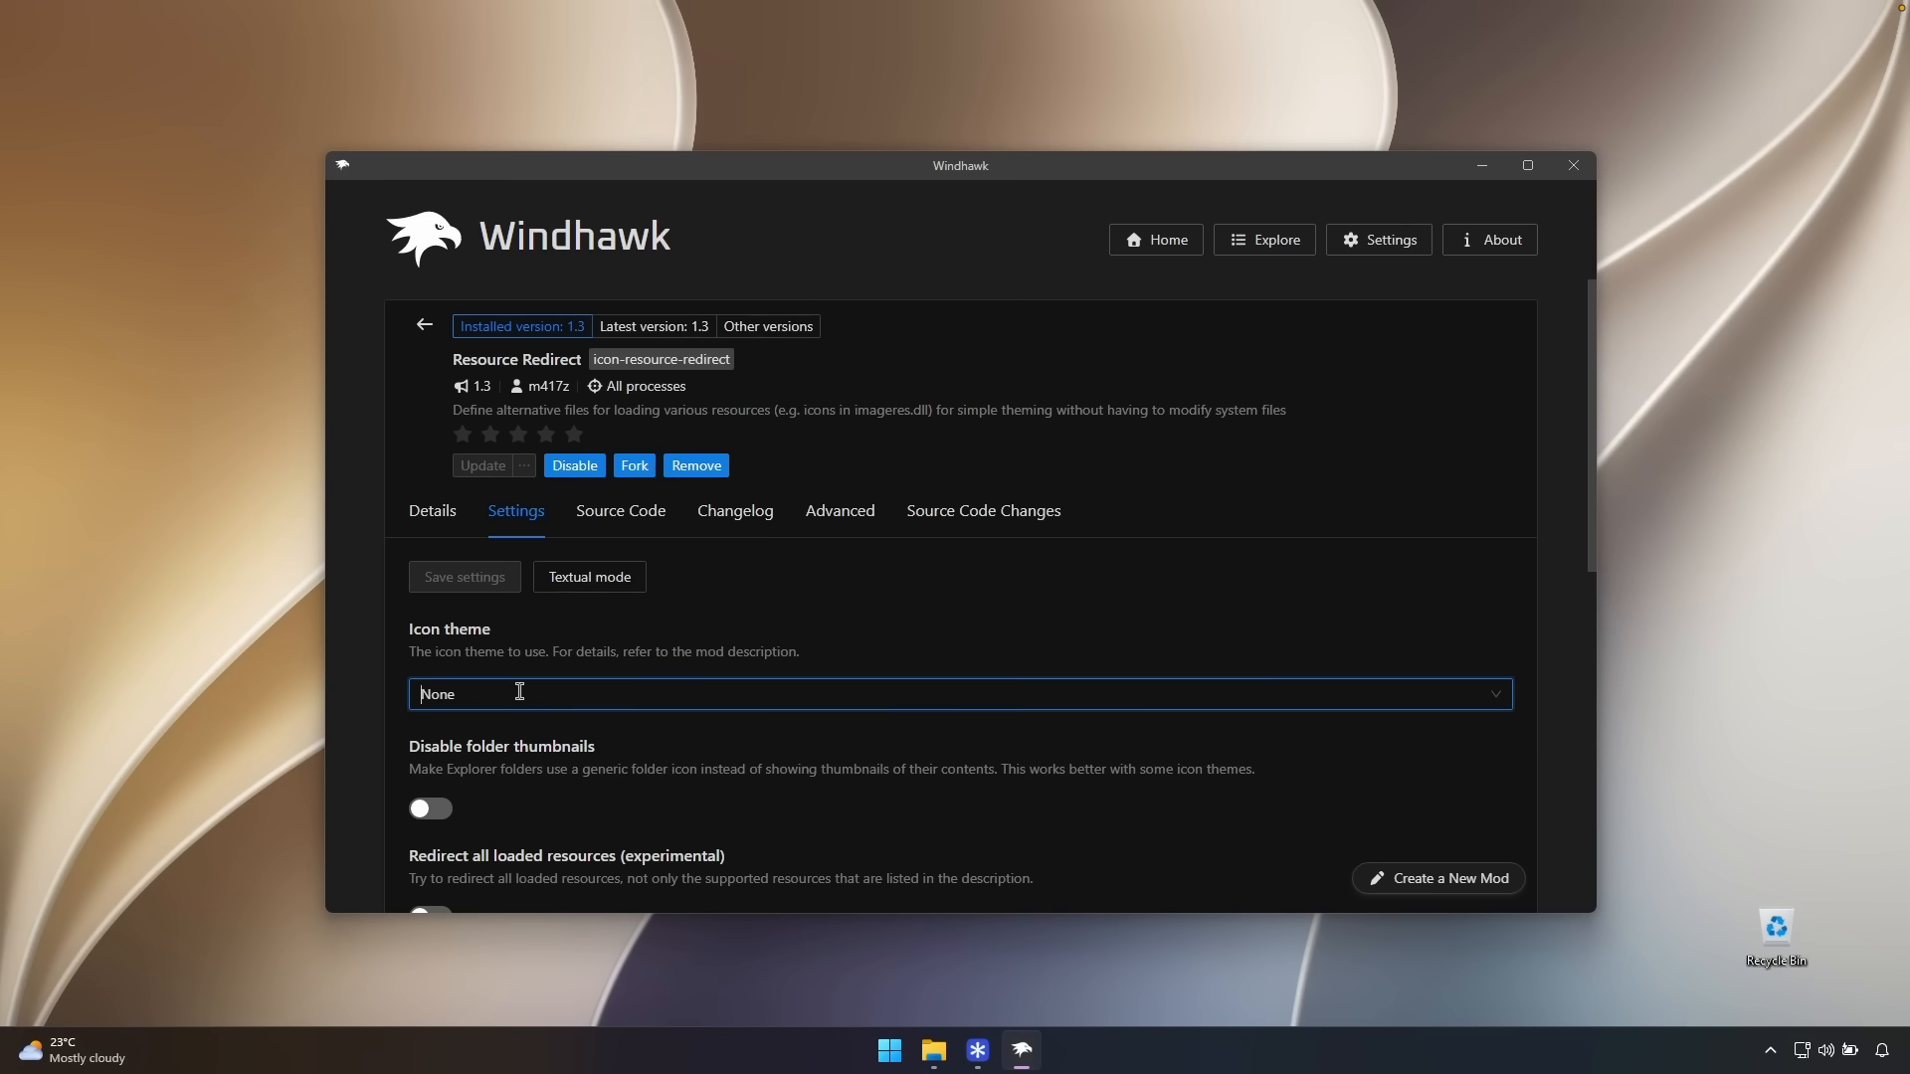
{"action": "left_click", "coordinate": [519, 693]}
{"action": "scroll", "coordinate": [562, 638], "scroll_direction": "down", "scroll_amount": 1}
{"action": "scroll", "coordinate": [562, 637], "scroll_direction": "down", "scroll_amount": 3}
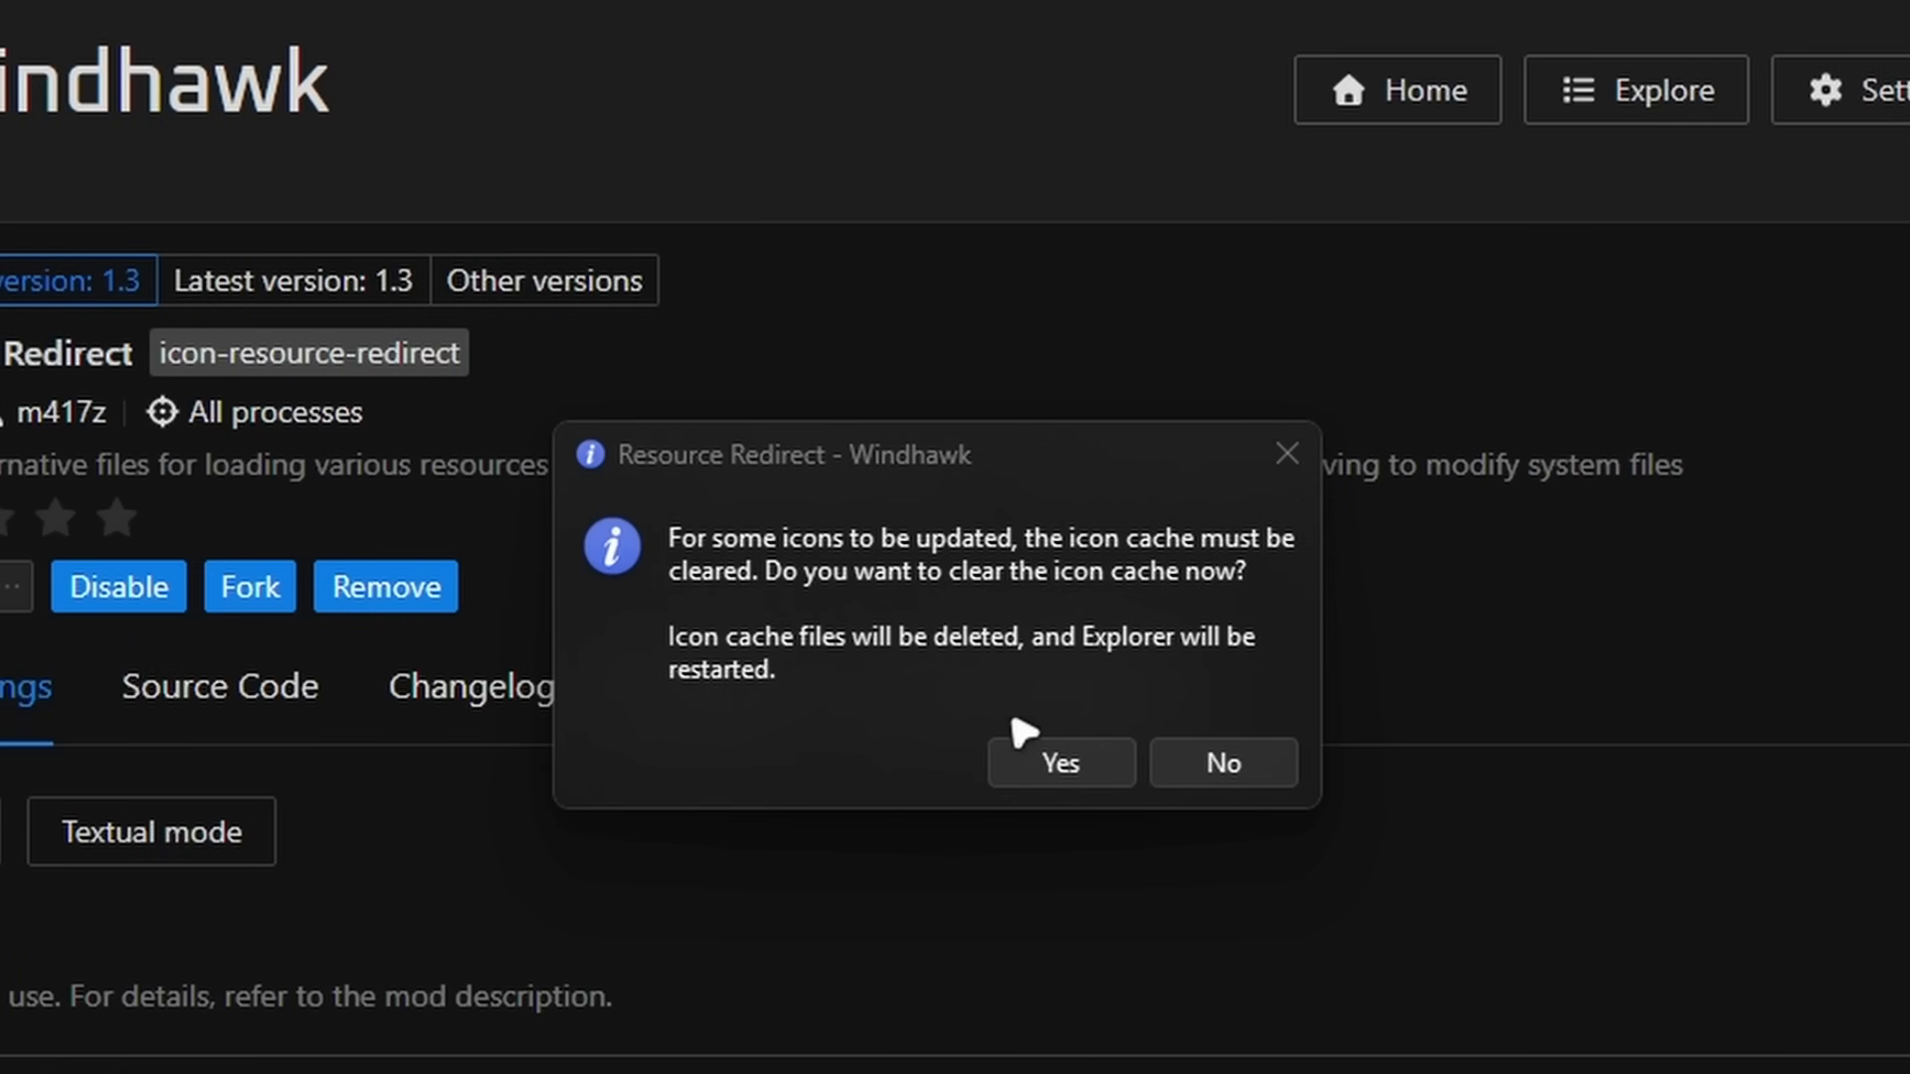
- Agree to clear the icon cache and open File Explorer to check the icons
{"action": "left_click", "coordinate": [1027, 748]}
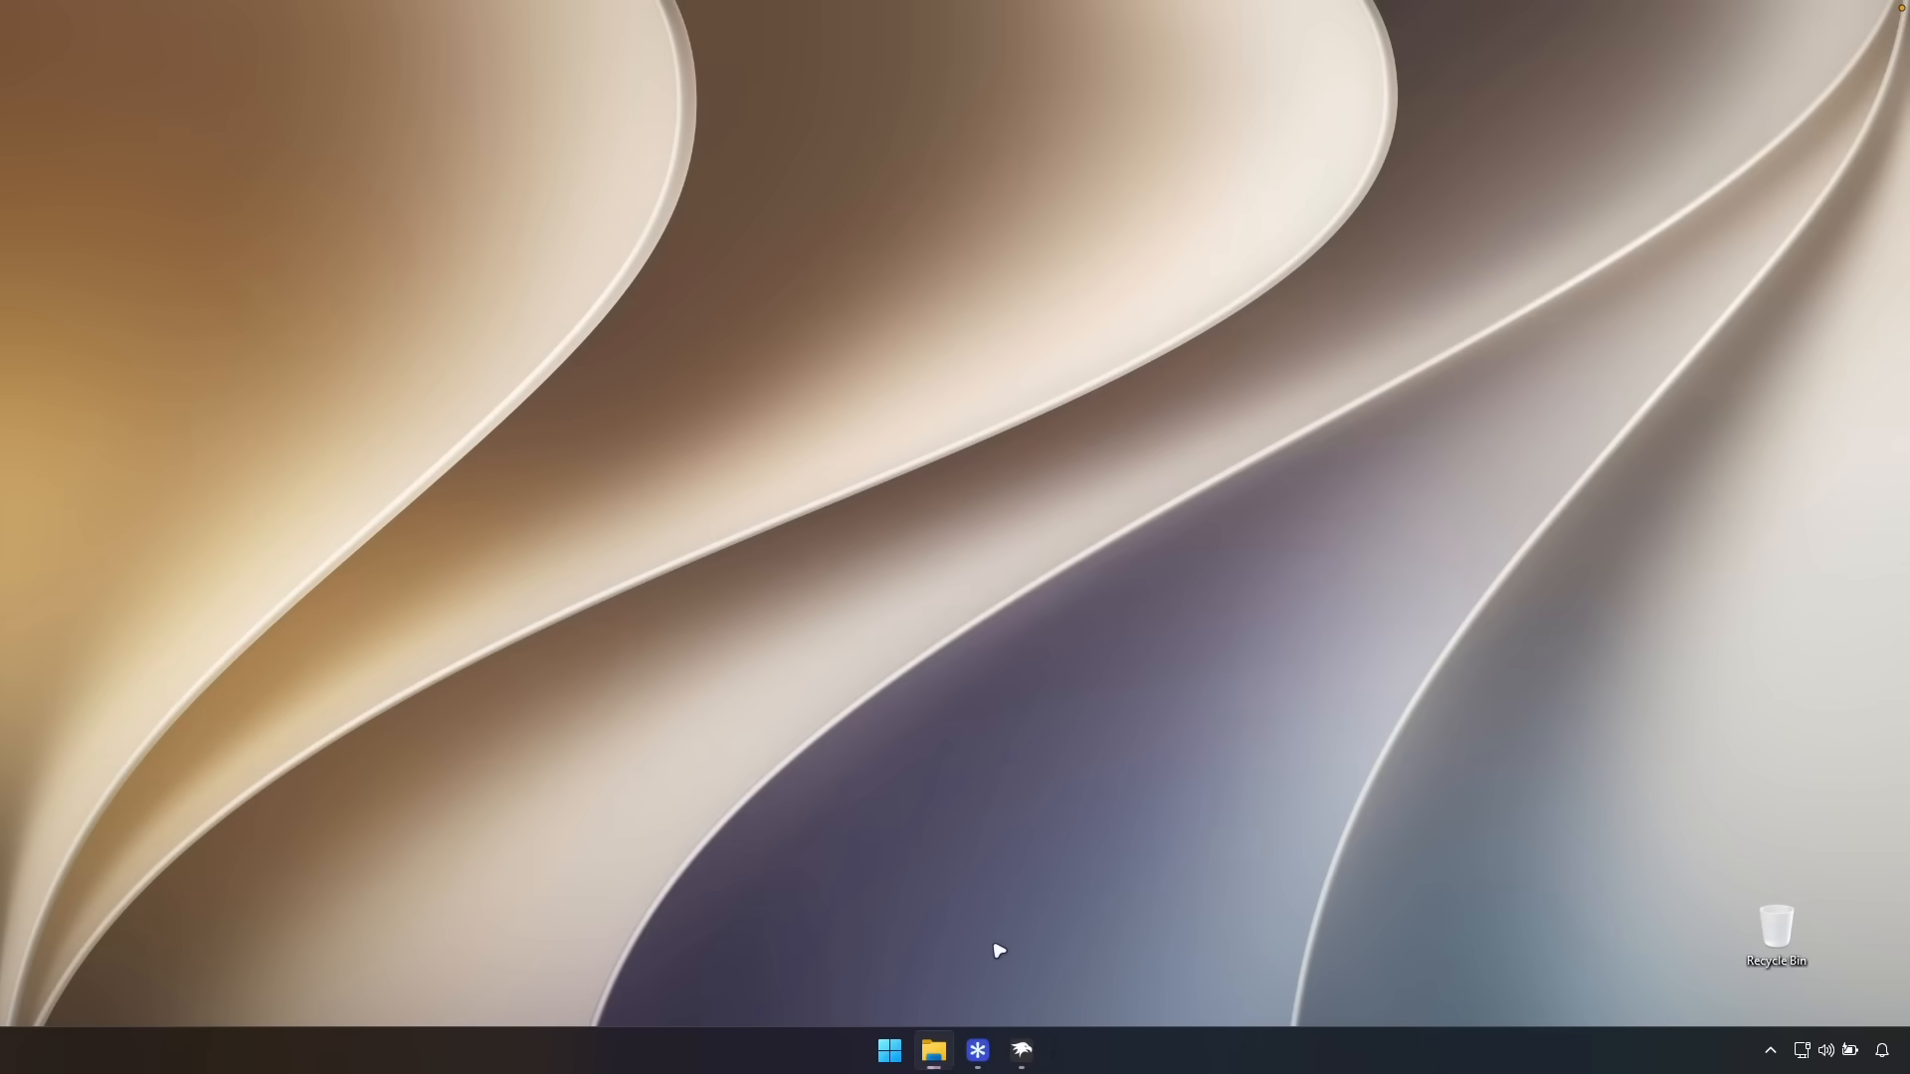
{"action": "key", "text": "super+e"}
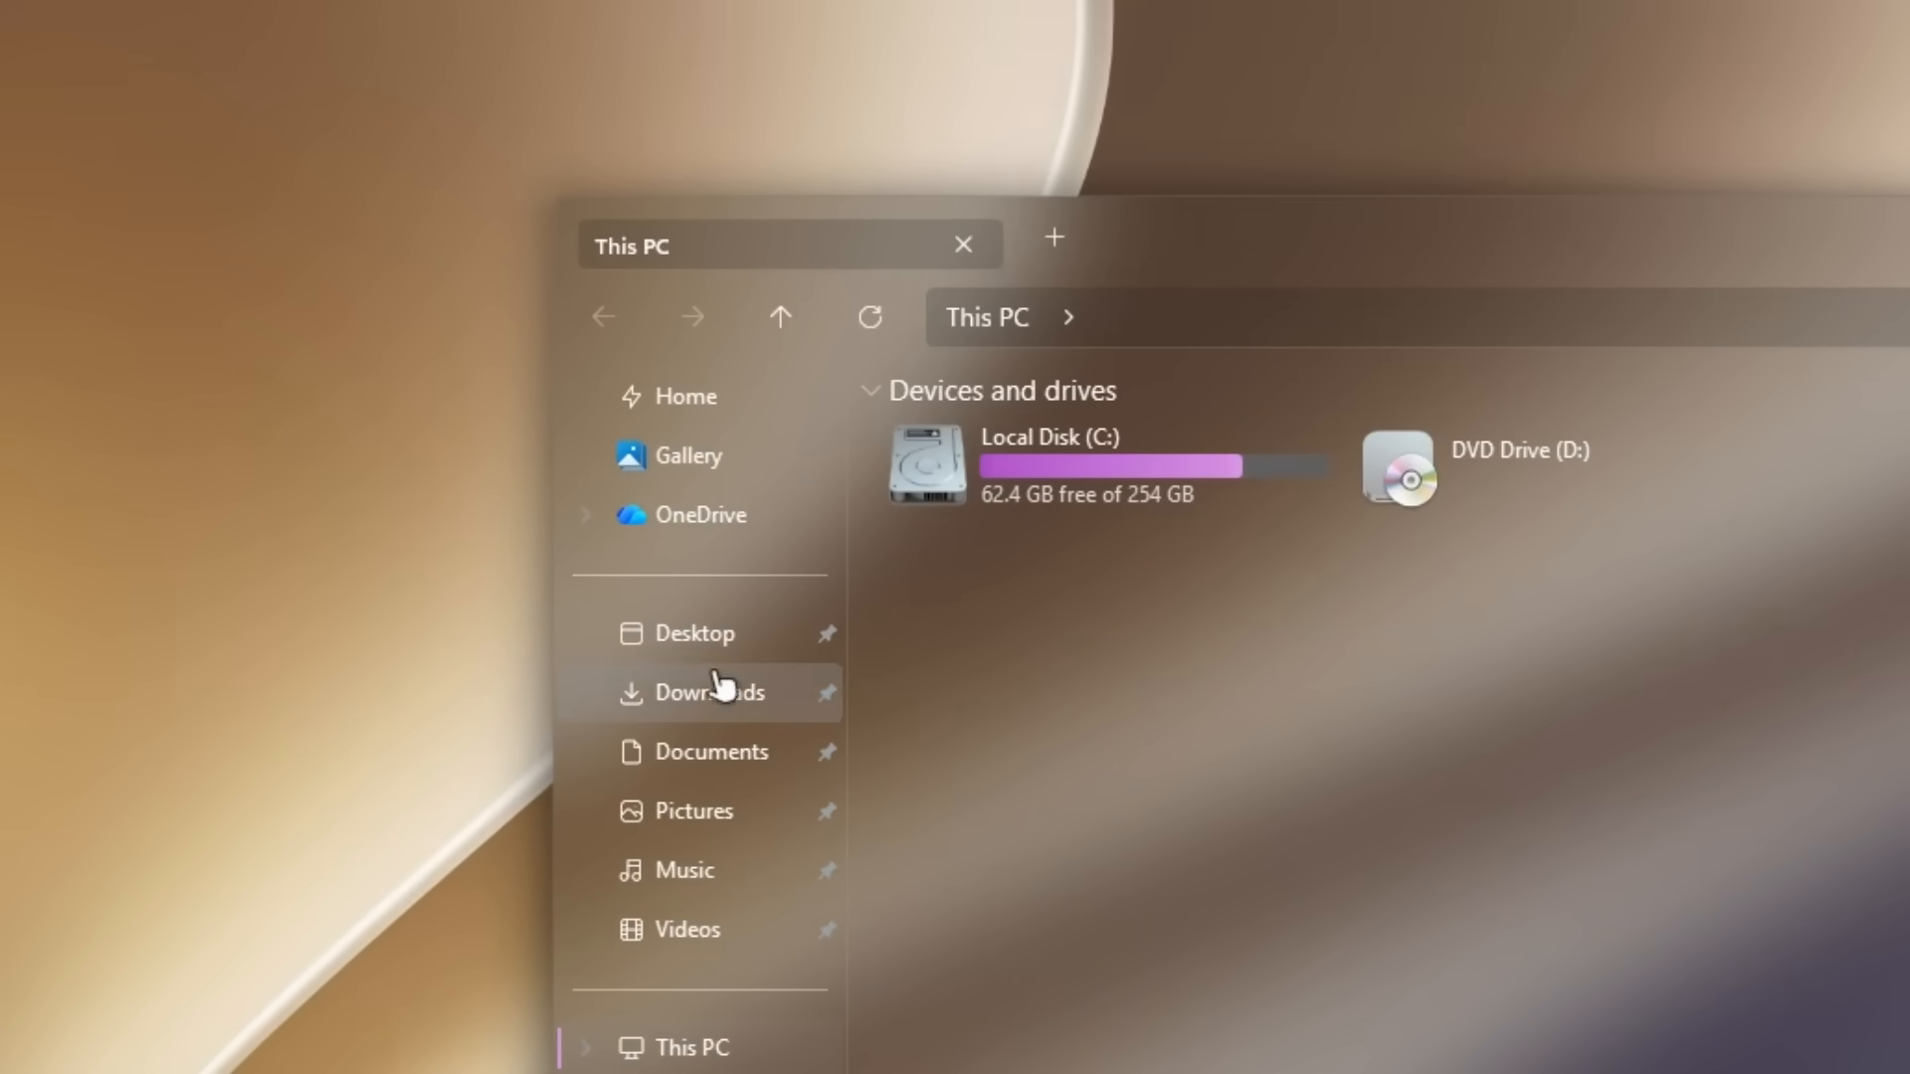
- Search the mod list for "taskbar" and install the Windows 11 Taskbar Styler mod, accepting the risk
{"action": "left_click", "coordinate": [1000, 487]}
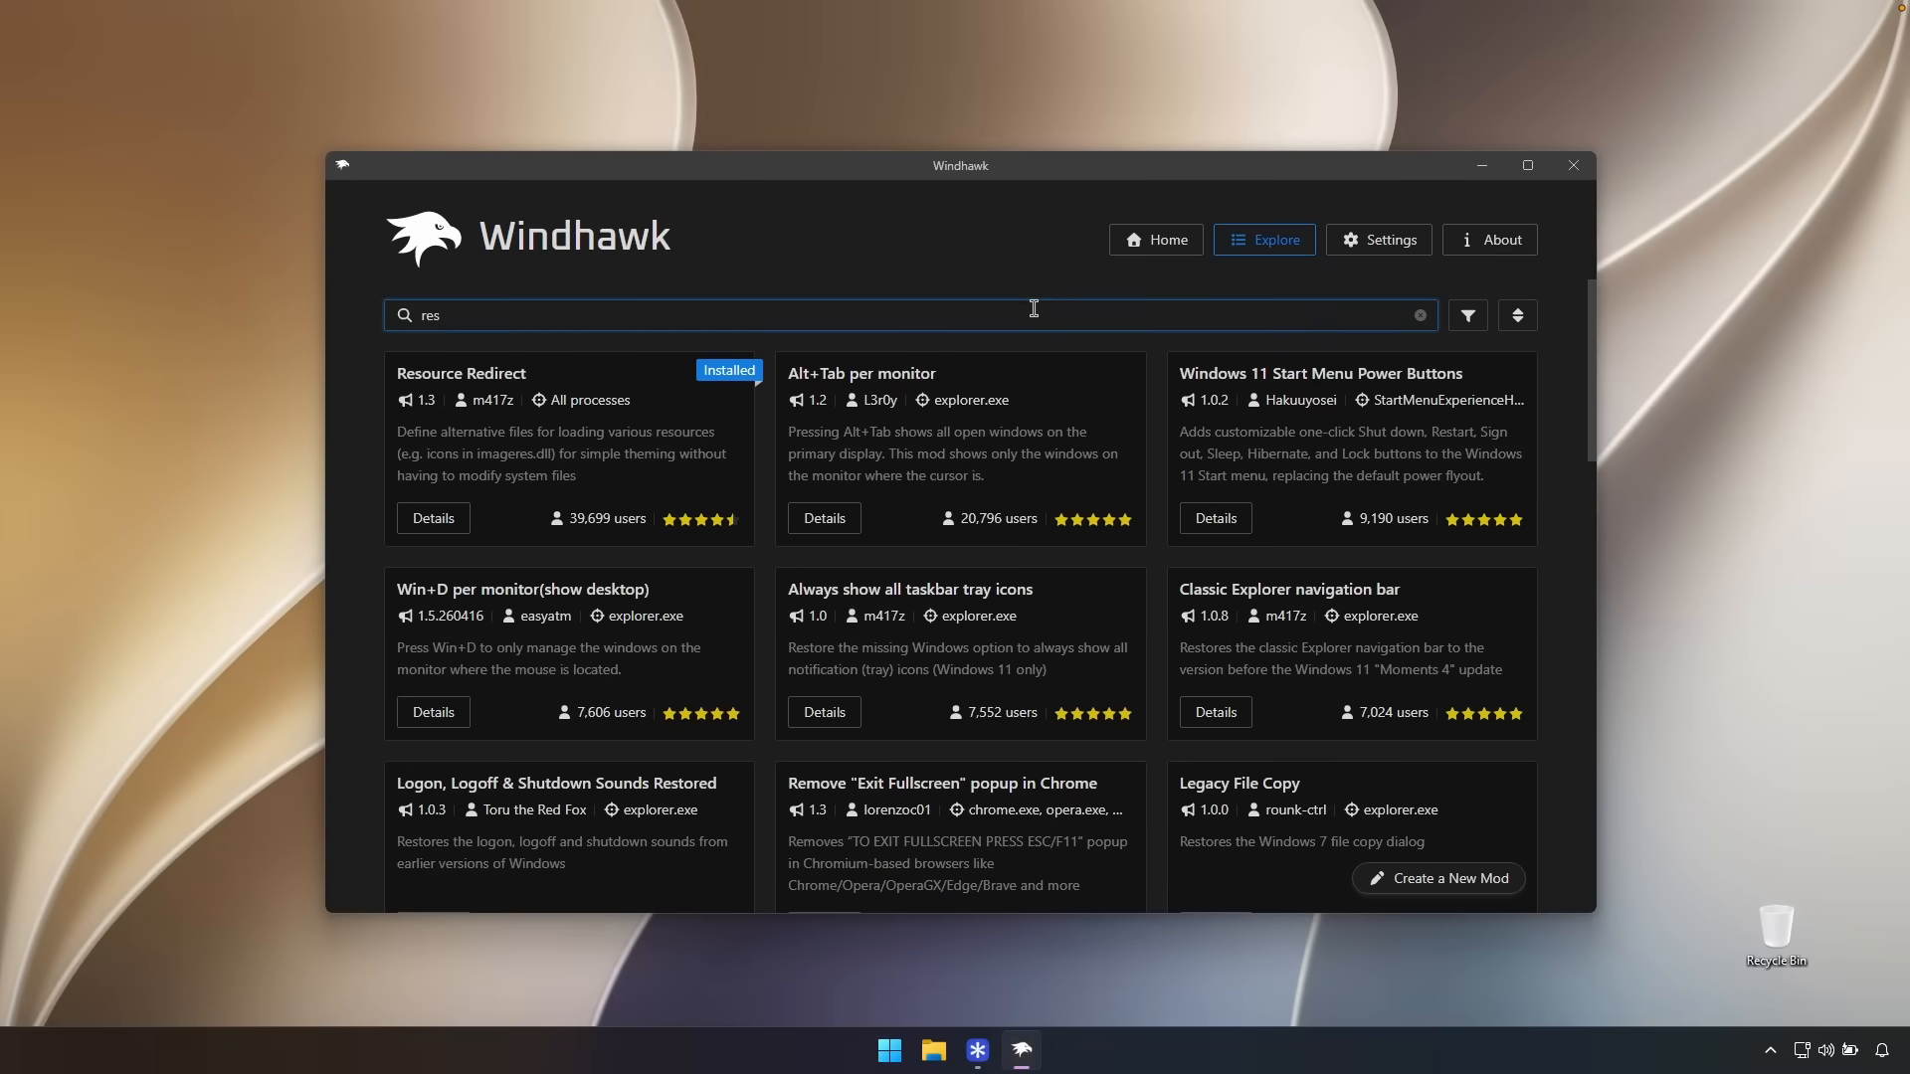
{"action": "type", "text": "taskbar"}
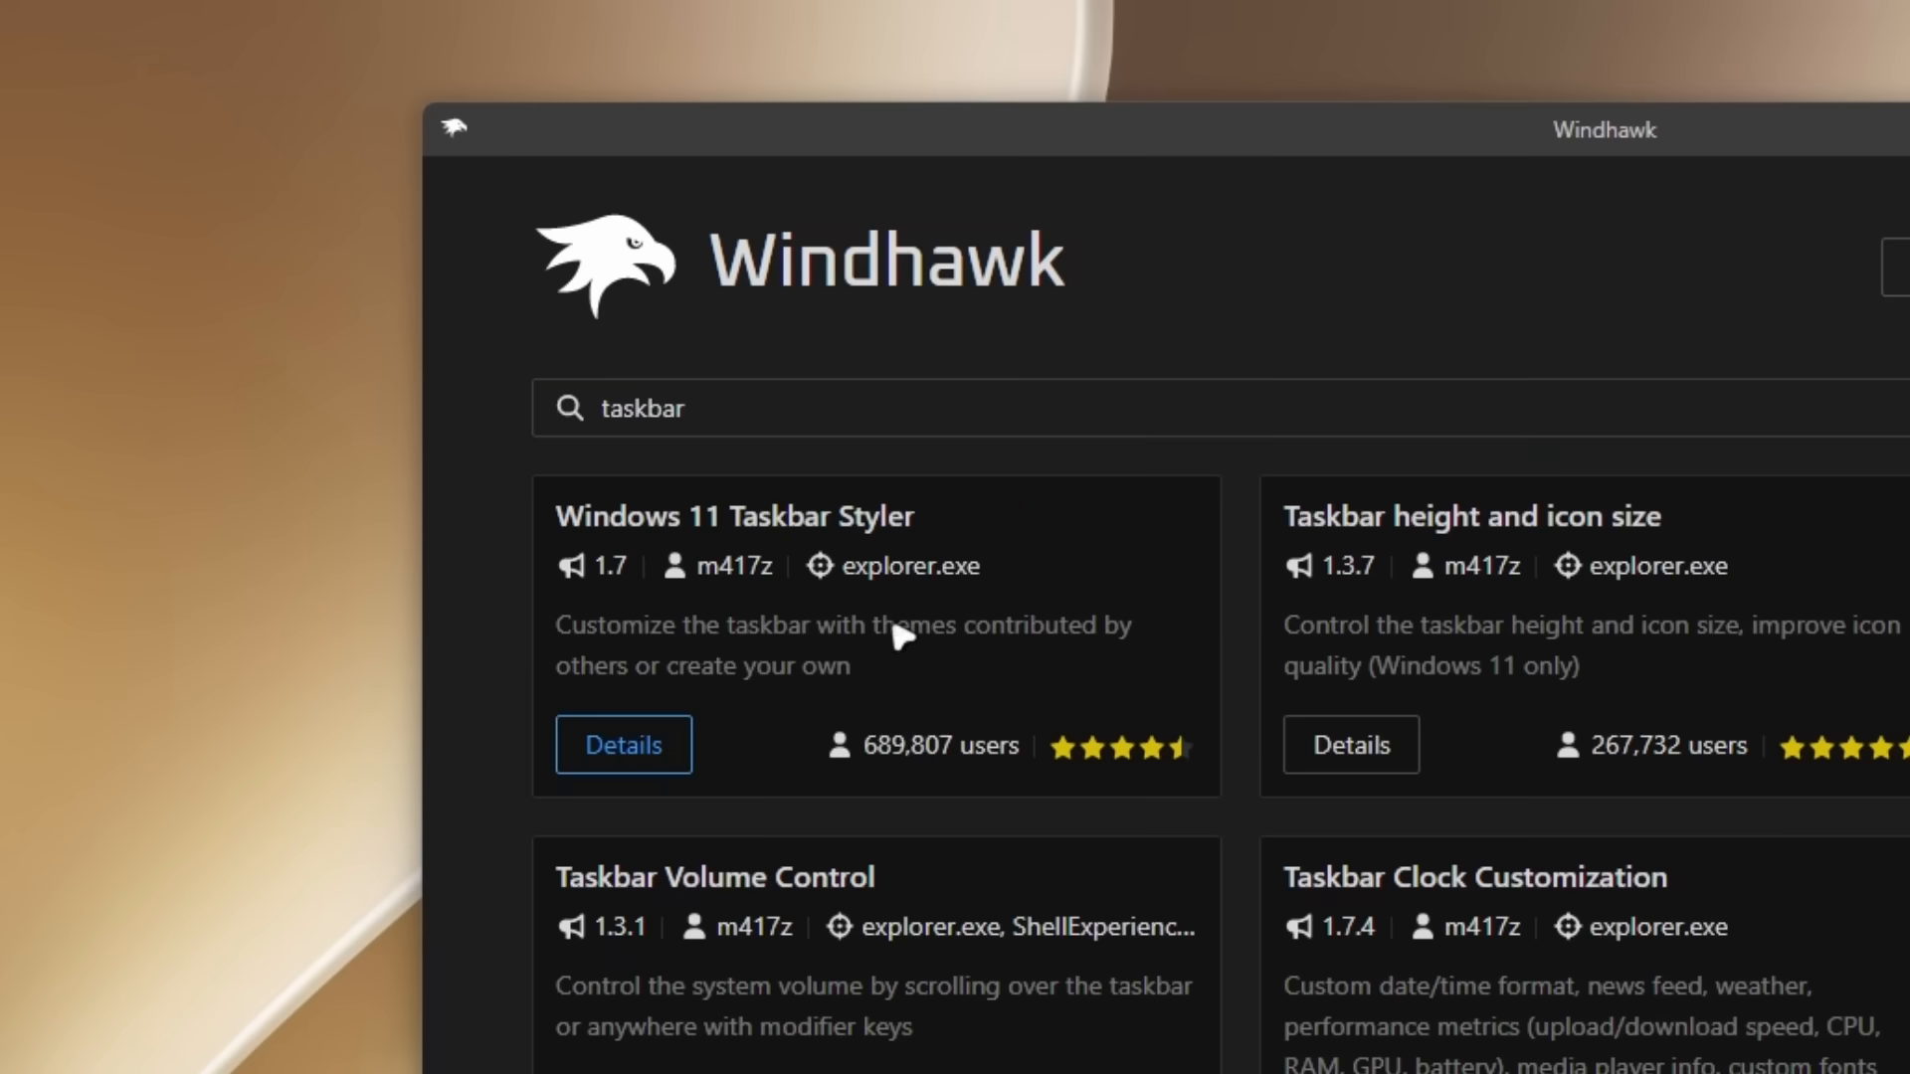
{"action": "left_click", "coordinate": [900, 635]}
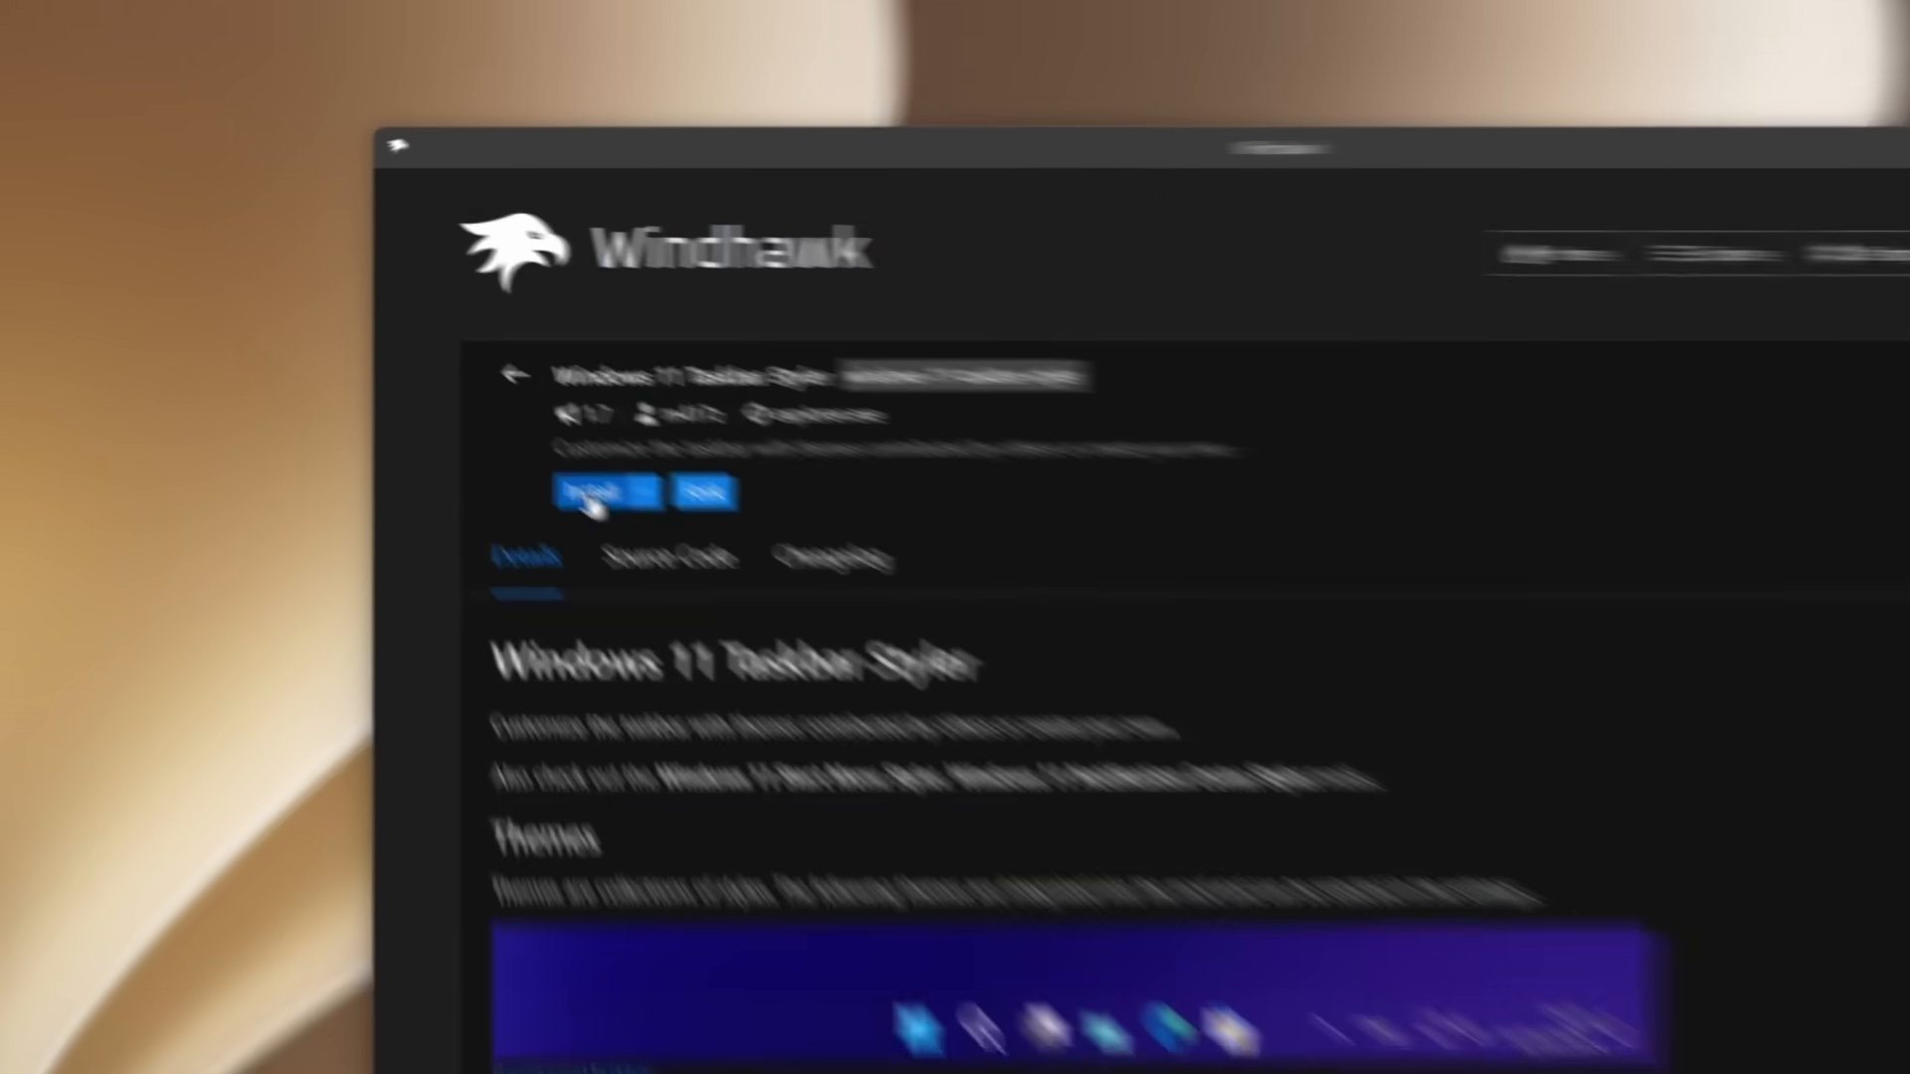
{"action": "left_click", "coordinate": [708, 577]}
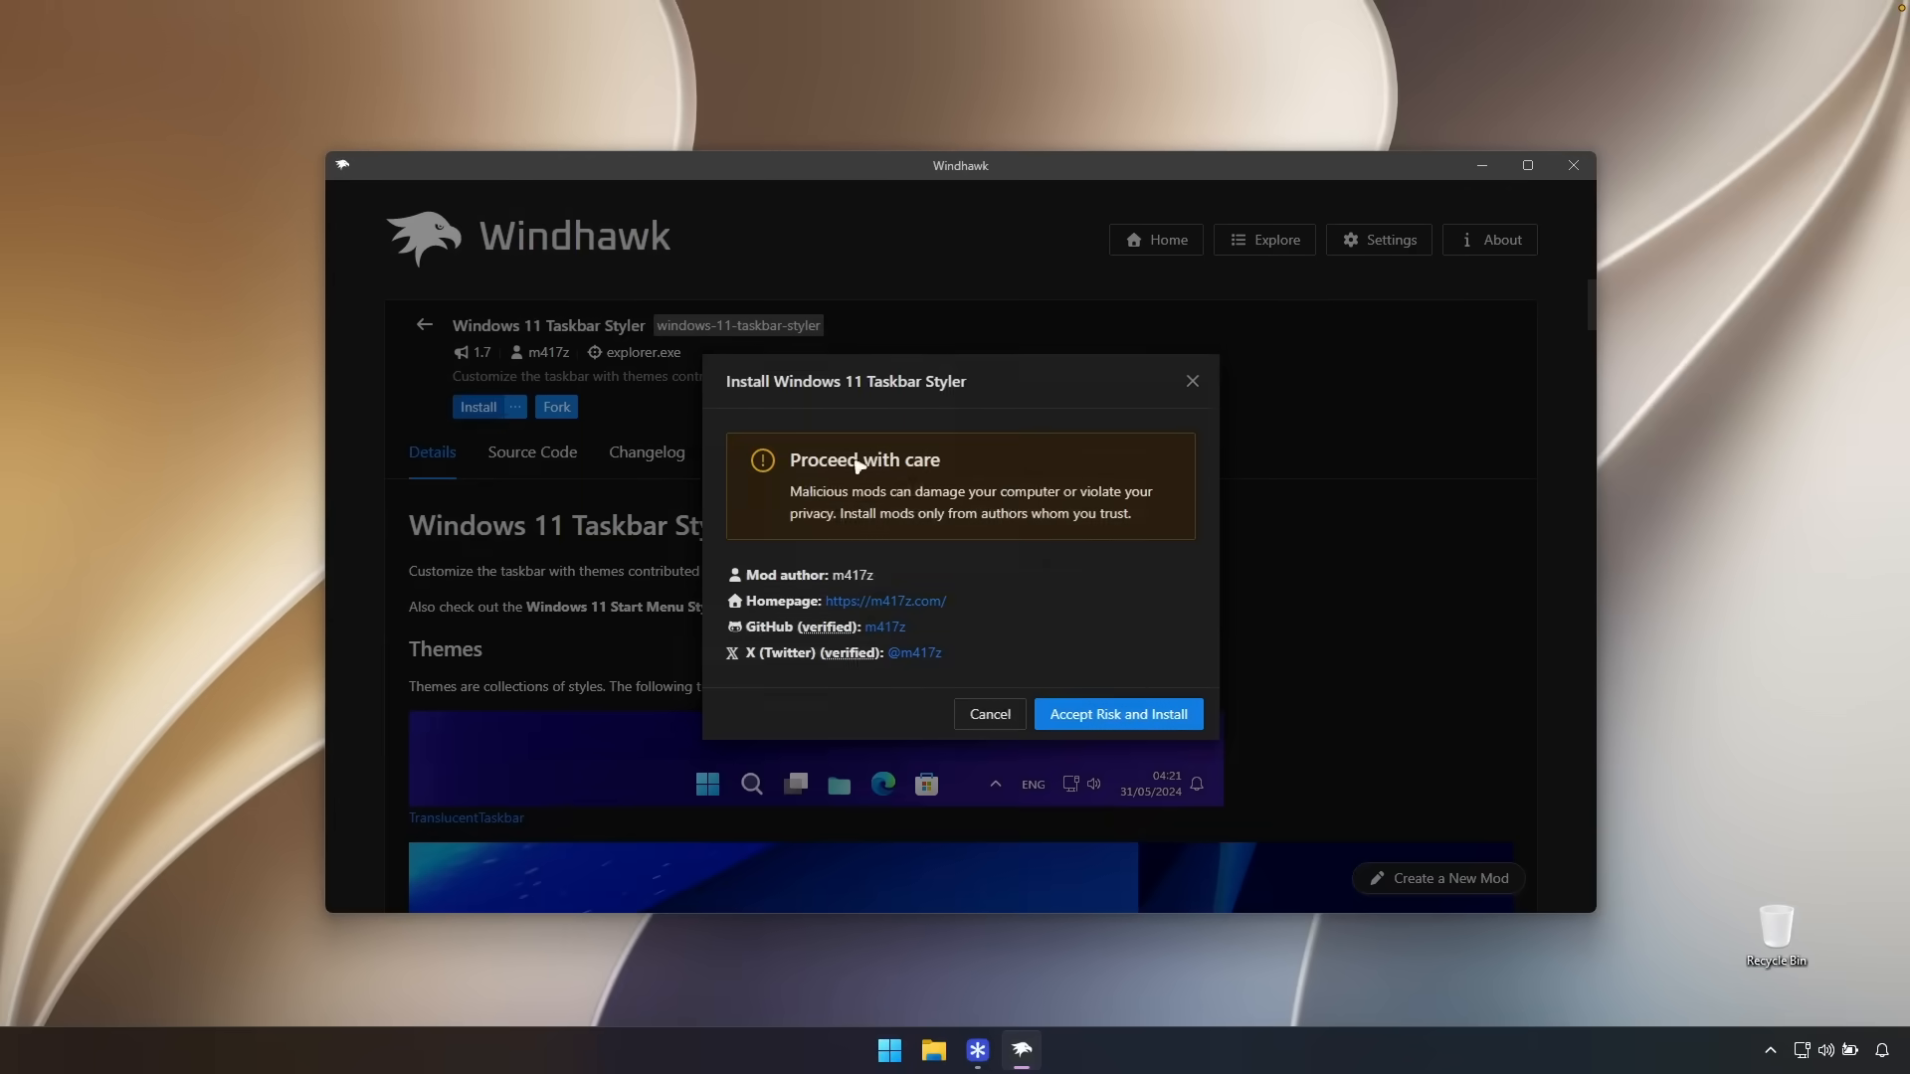
{"action": "left_click", "coordinate": [1125, 729]}
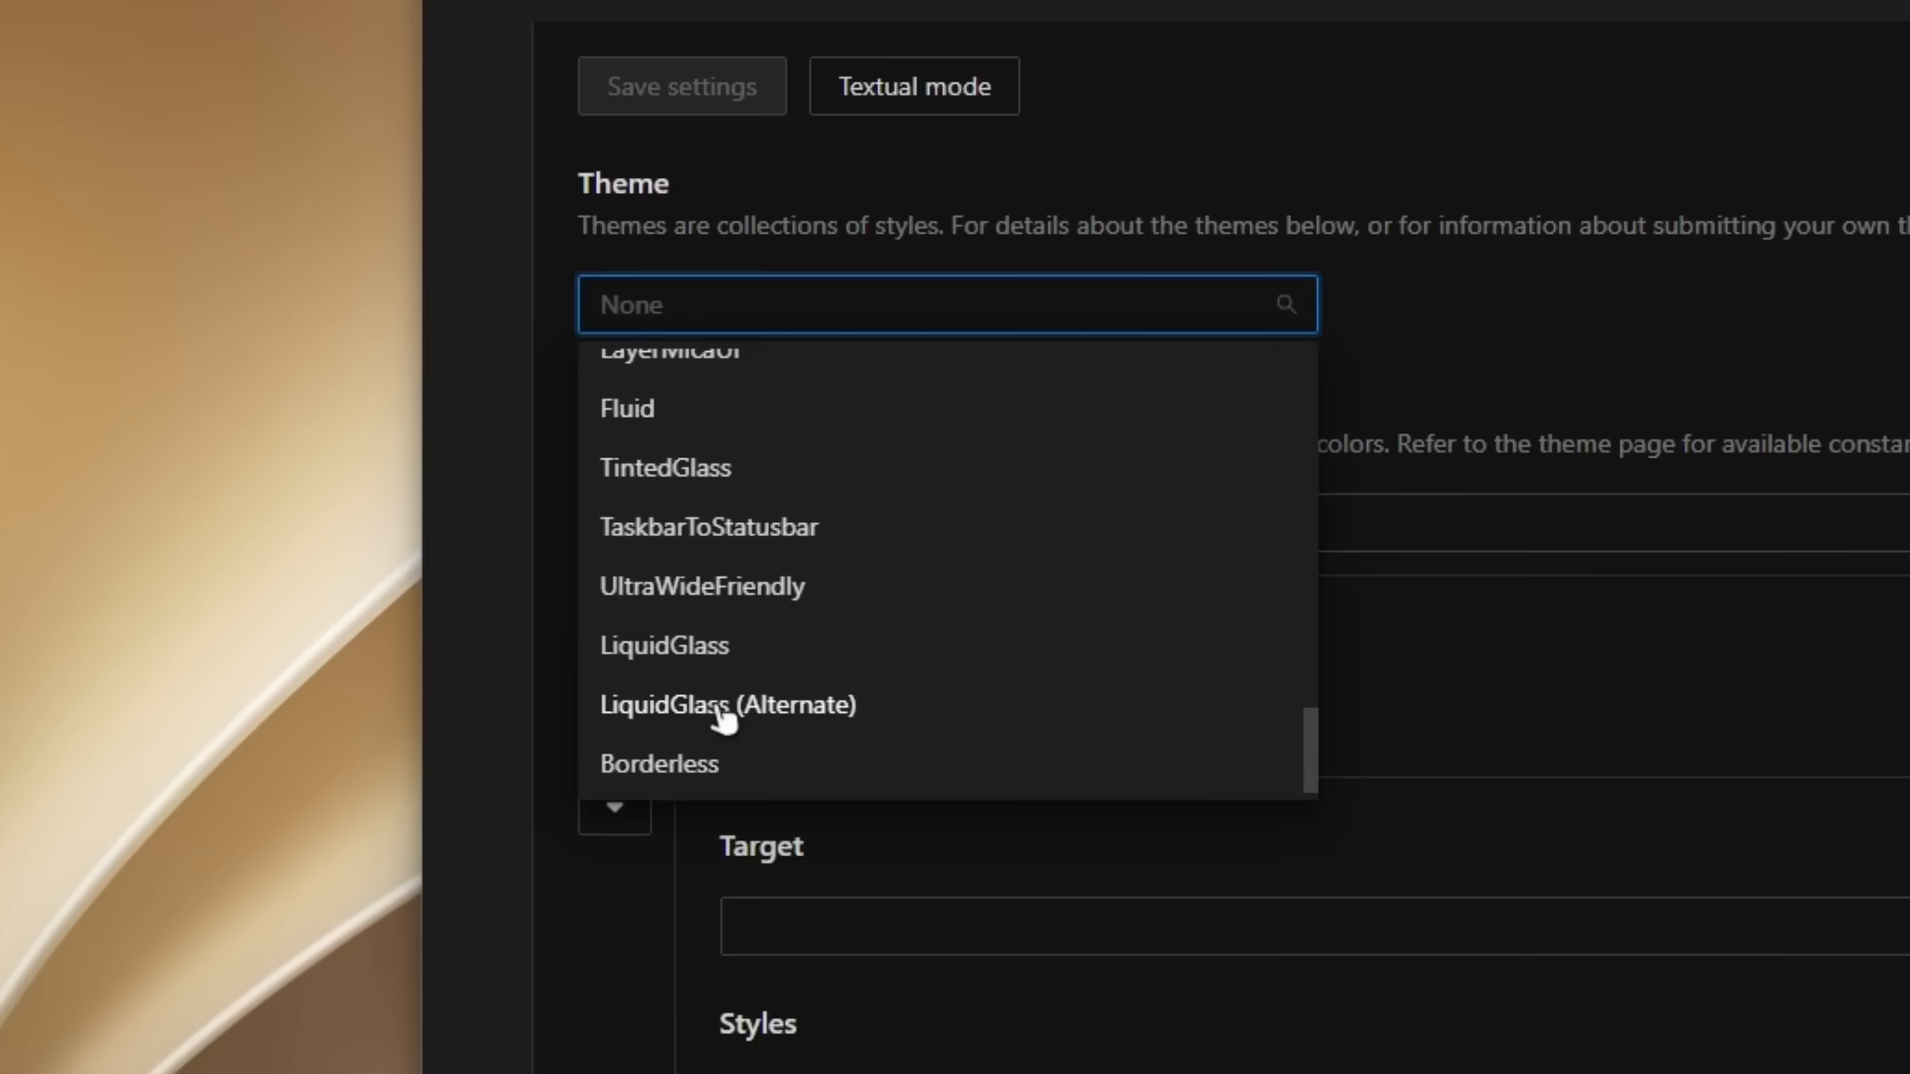
- Set the Taskbar Styler theme to LiquidGlass (Alternate), save the settings and check the restyled system tray
{"action": "left_click", "coordinate": [535, 647]}
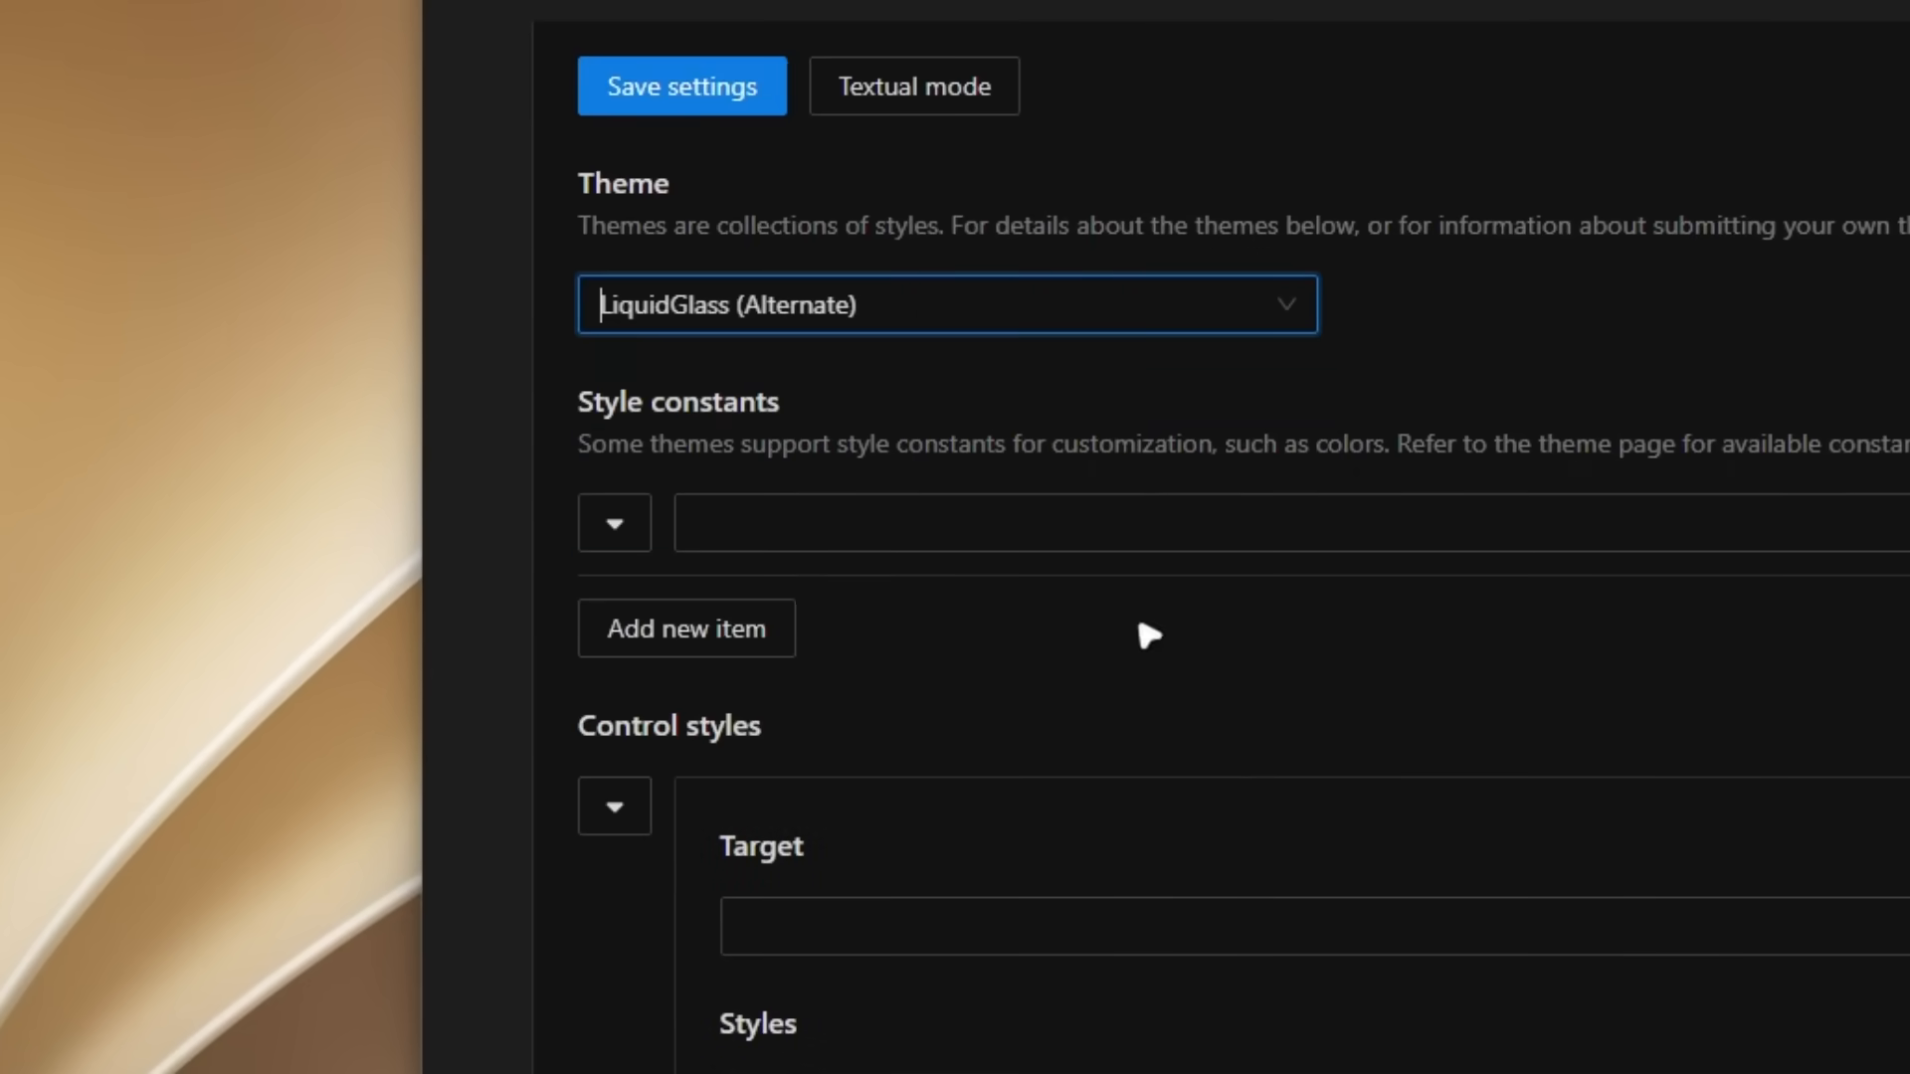
{"action": "left_click", "coordinate": [756, 95]}
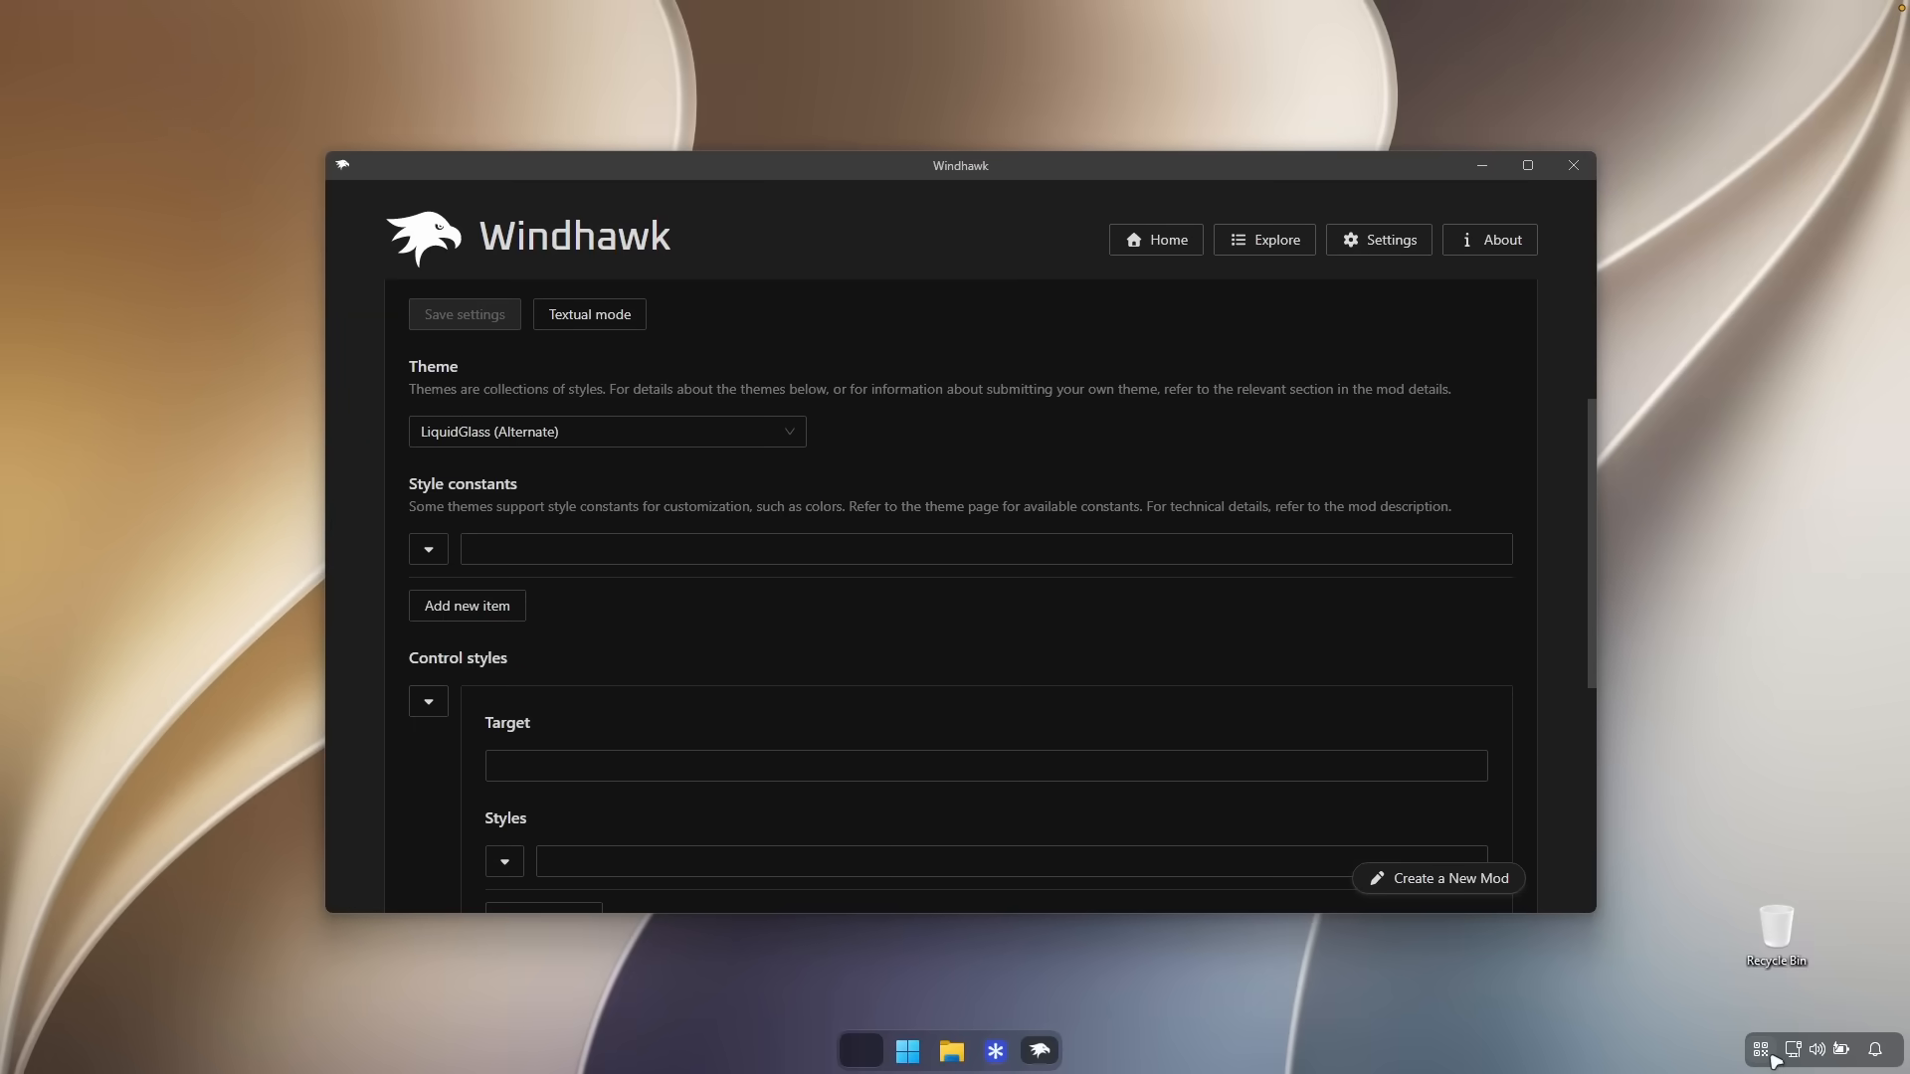
{"action": "left_click", "coordinate": [1770, 1055]}
{"action": "left_click", "coordinate": [1770, 1056]}
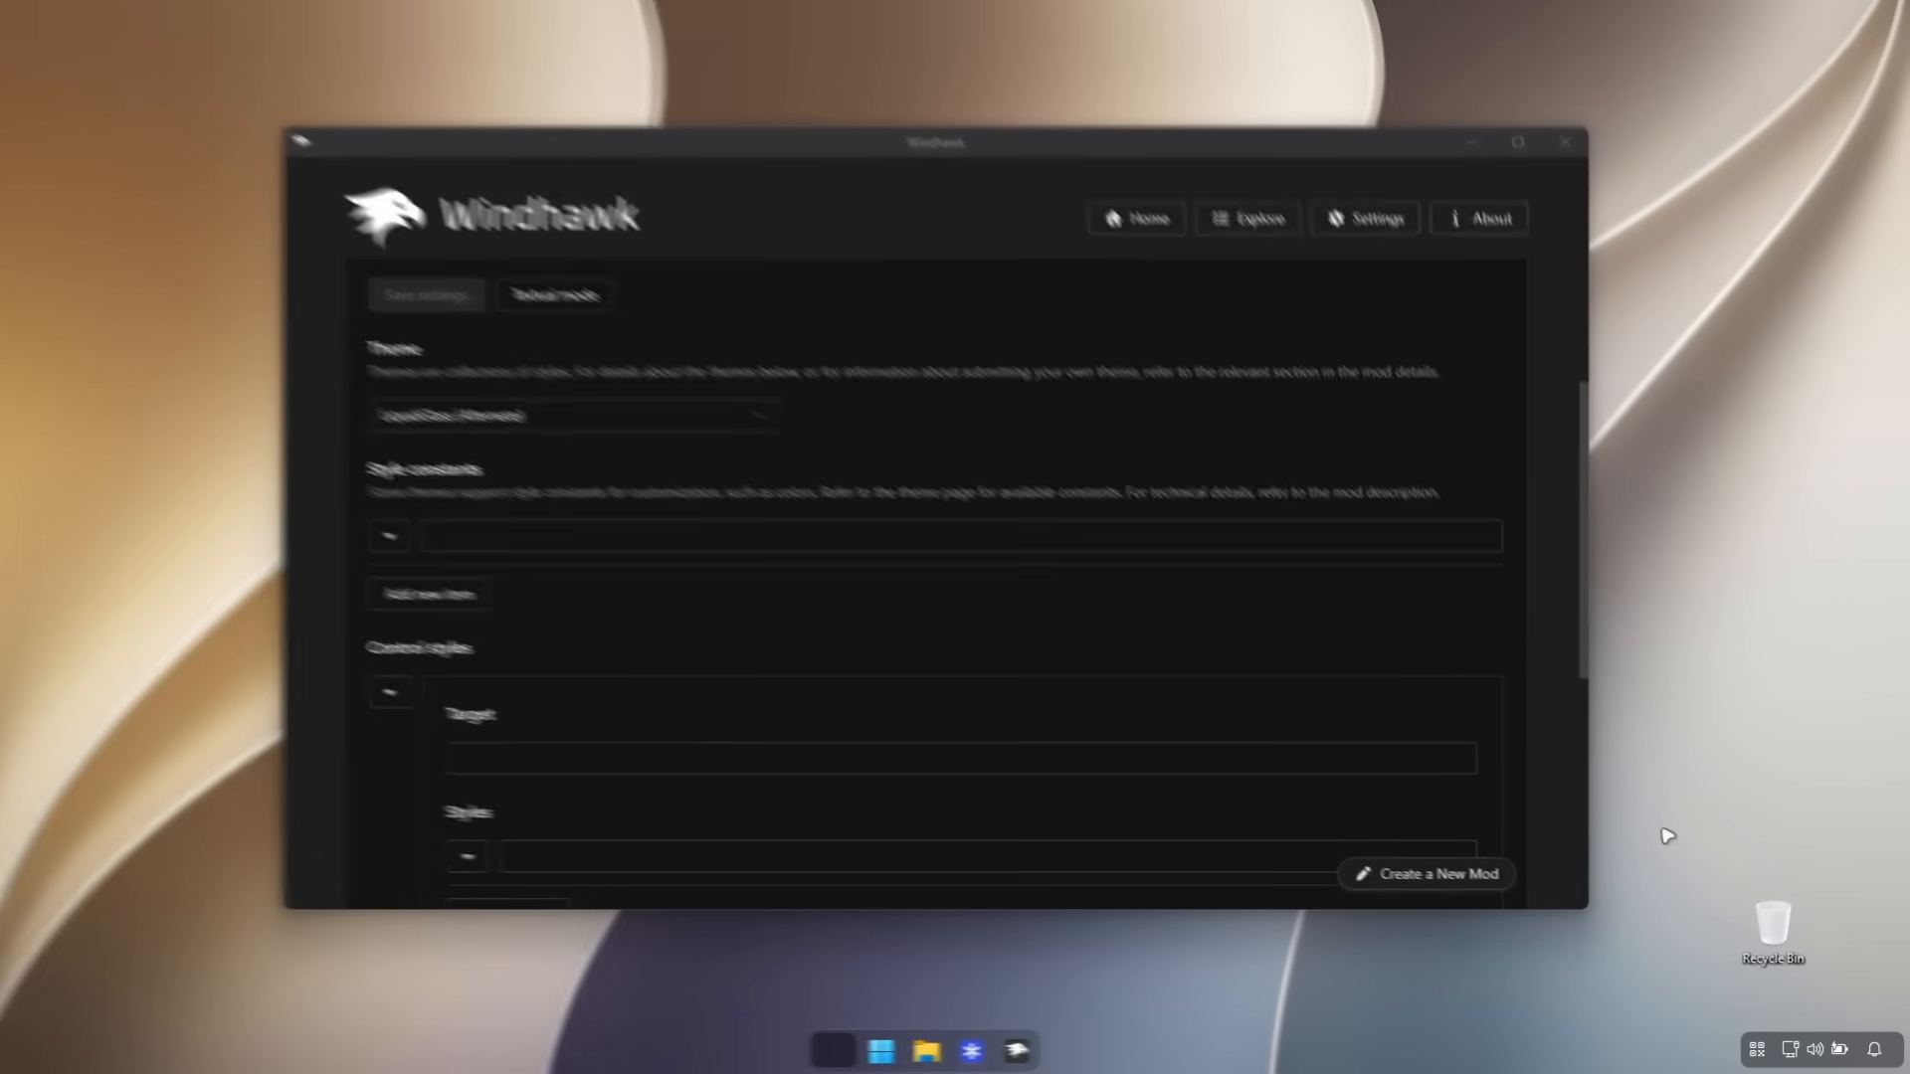
{"action": "left_click_drag", "start_coordinate": [1662, 832], "coordinate": [1706, 831]}
{"action": "mouse_move", "coordinate": [1354, 446]}
{"action": "left_mouse_down"}
{"action": "mouse_move", "coordinate": [1304, 427]}
{"action": "mouse_move", "coordinate": [1769, 912]}
{"action": "mouse_move", "coordinate": [1620, 477]}
{"action": "left_mouse_up"}
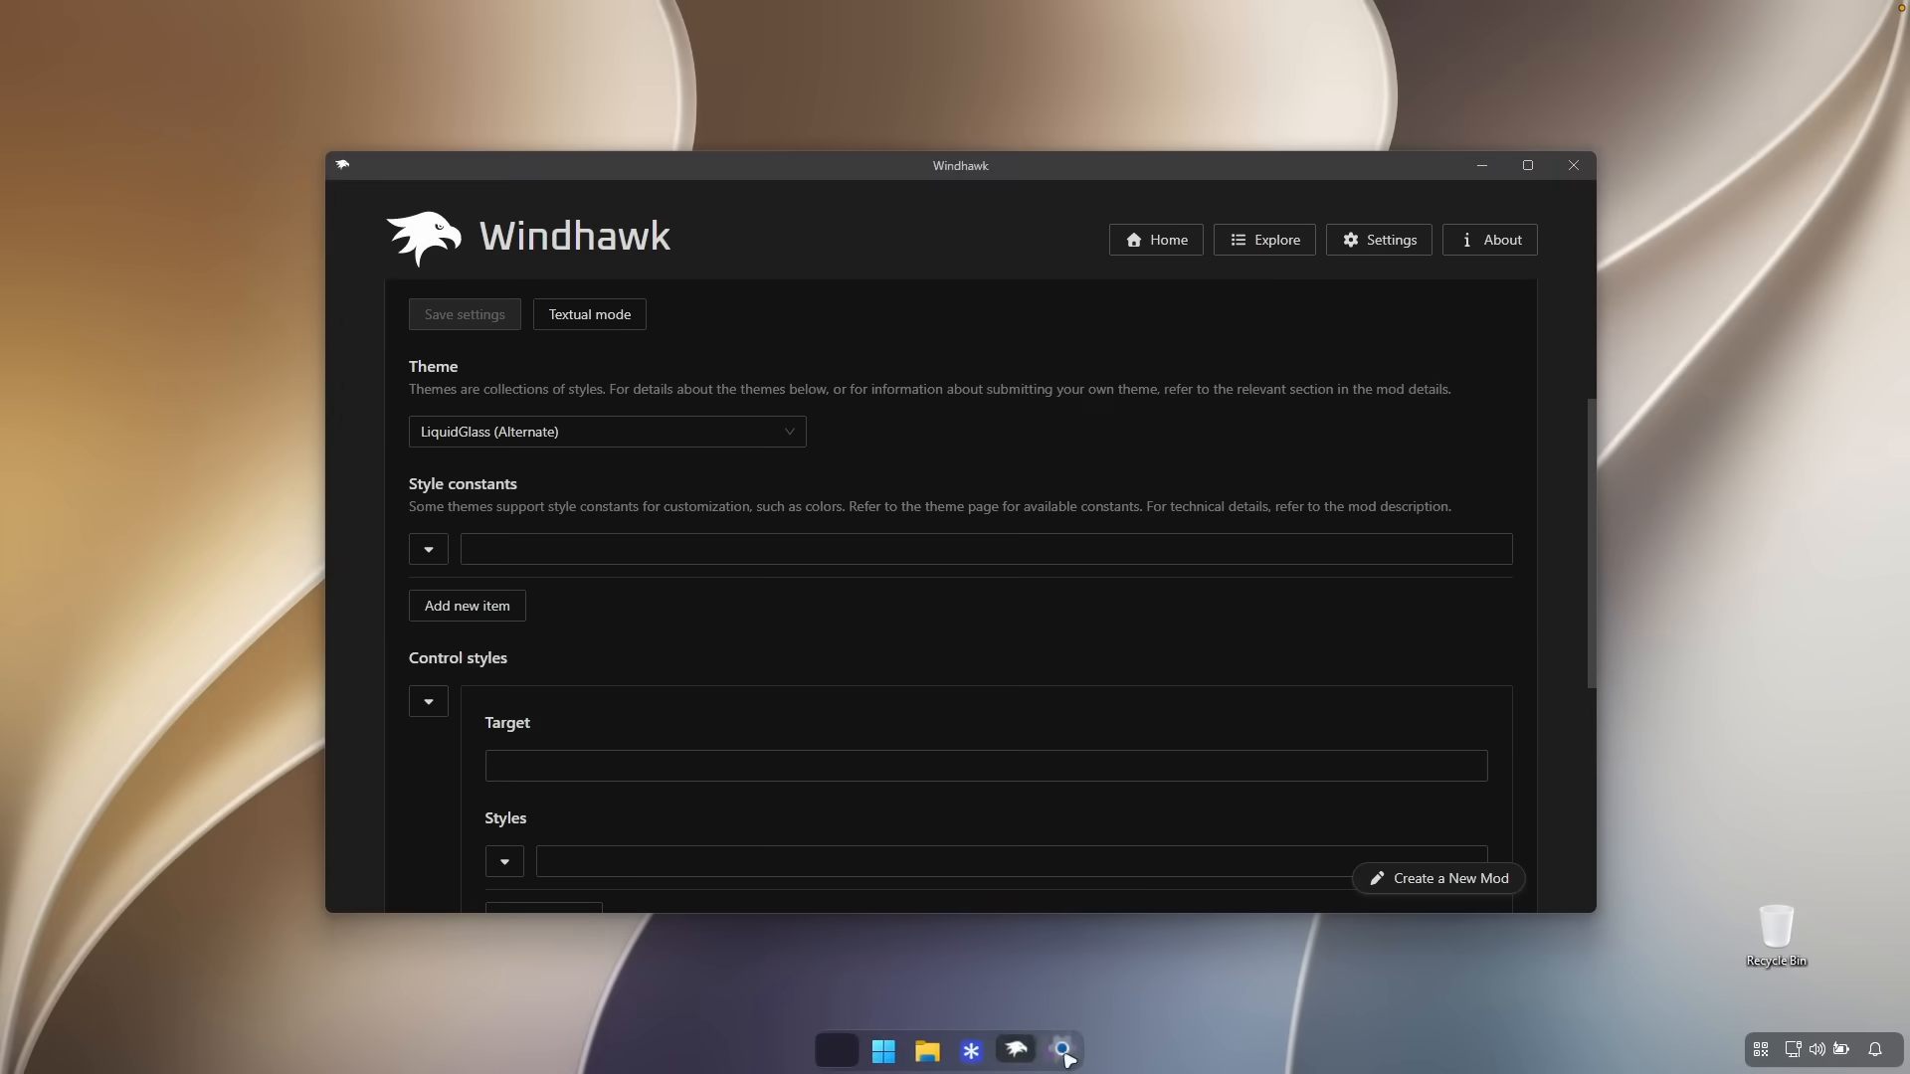
- Turn off Widgets in the Taskbar section of the Personalization settings, close Settings and check the Start button
{"action": "left_click", "coordinate": [1062, 1046]}
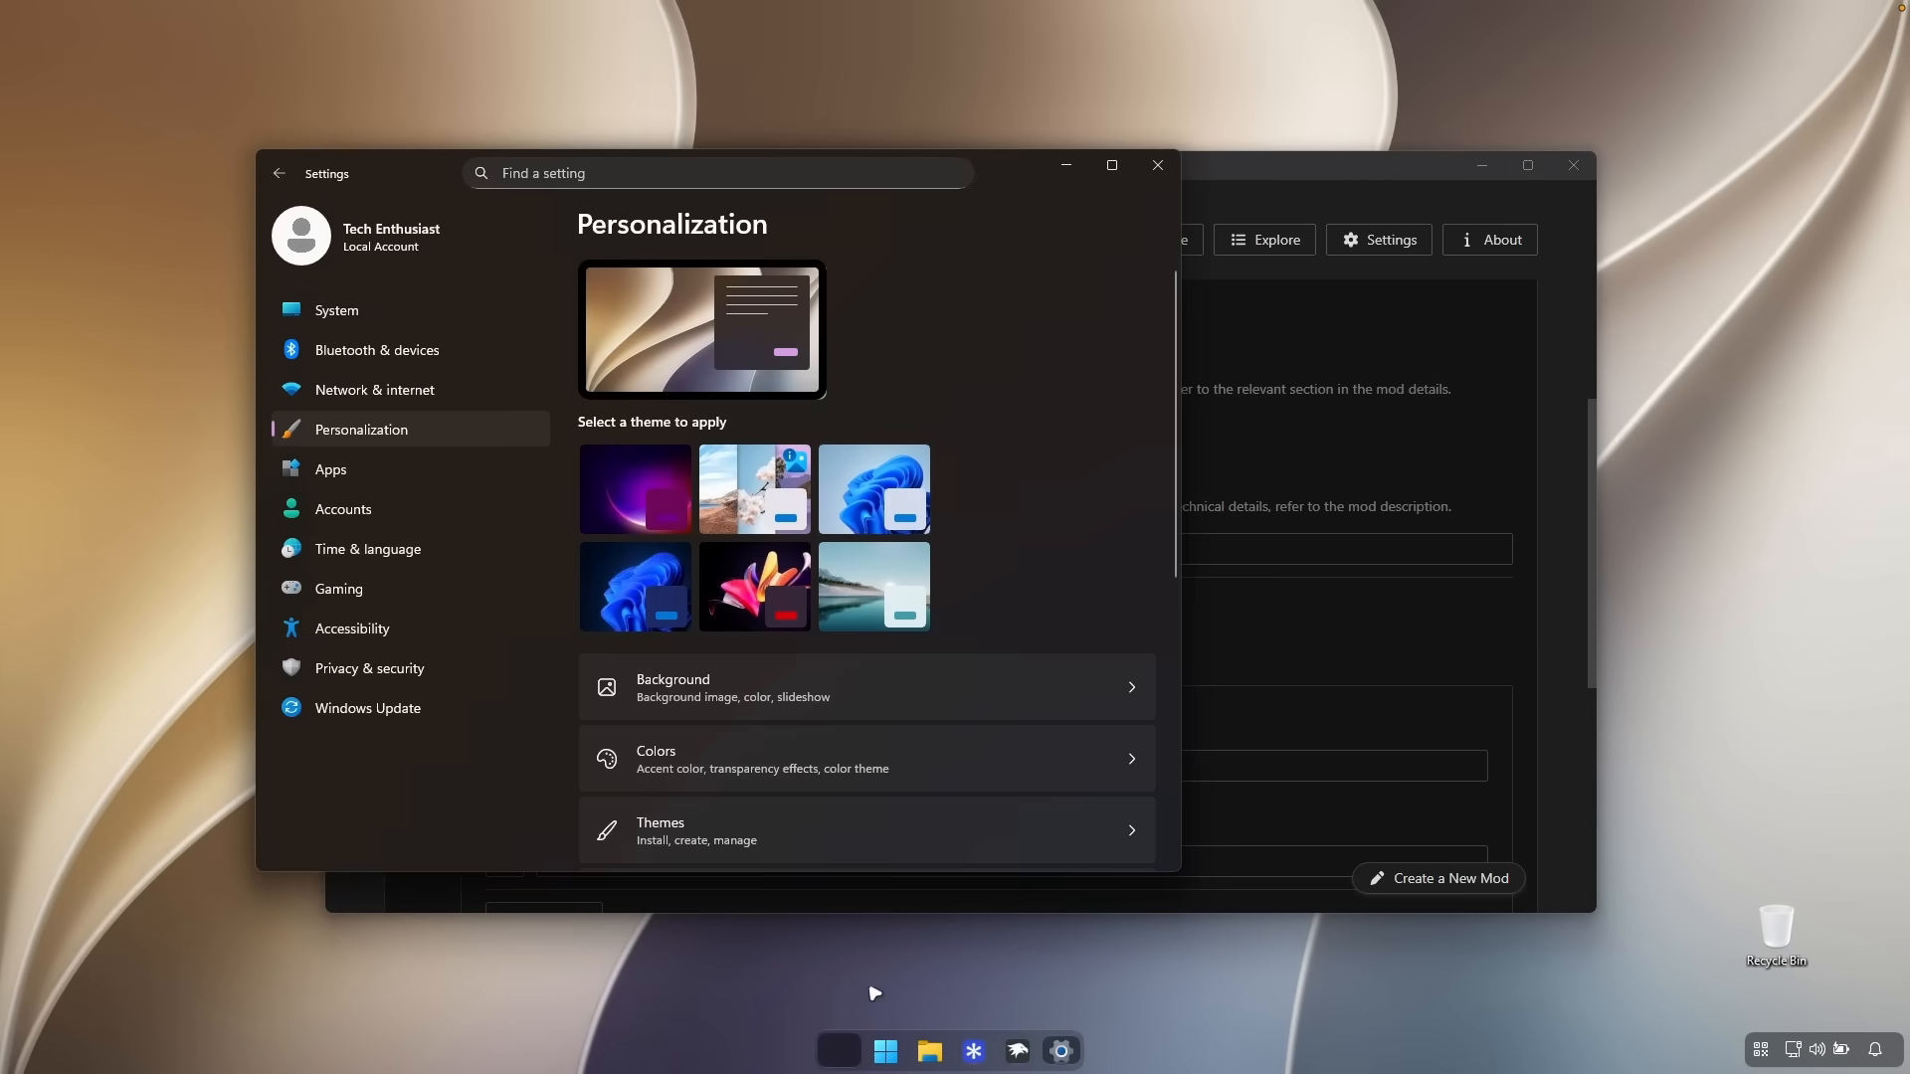
{"action": "scroll", "coordinate": [781, 701], "scroll_direction": "down", "scroll_amount": 4}
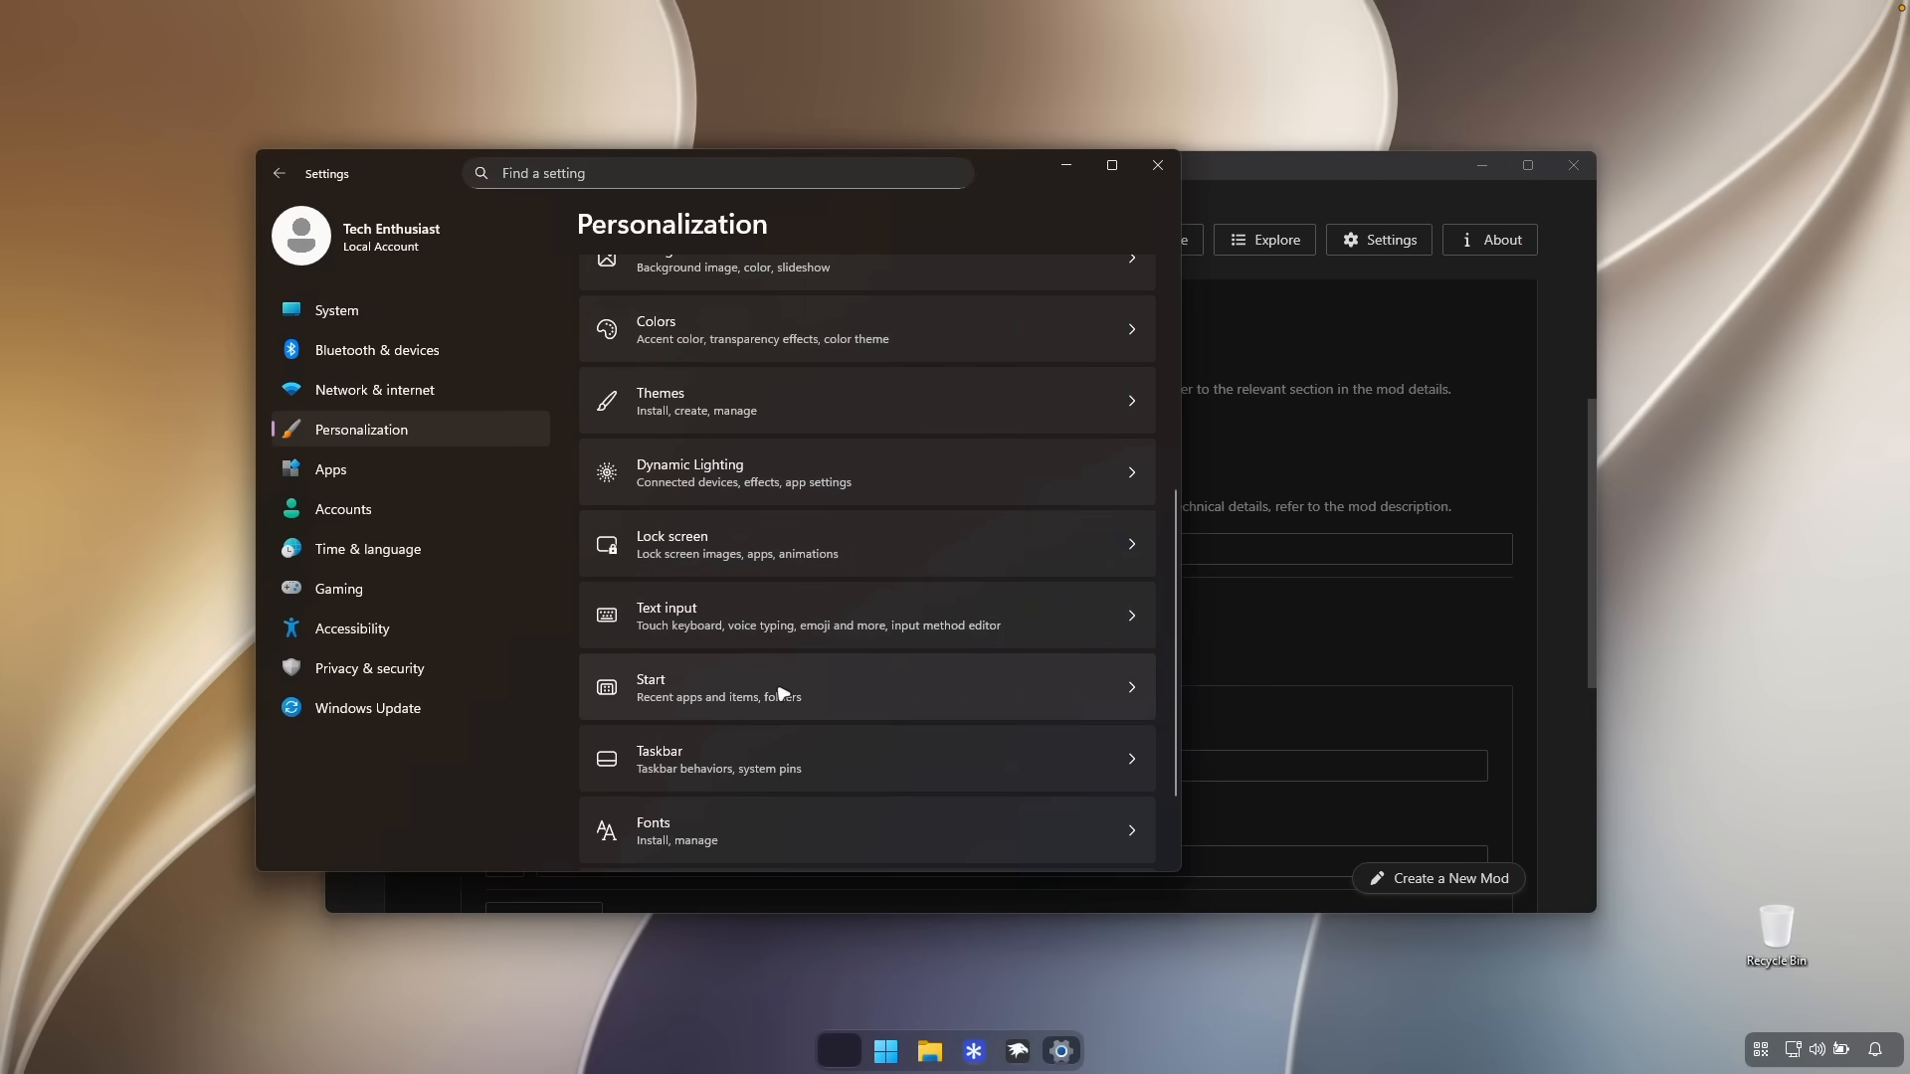
{"action": "left_click", "coordinate": [789, 768]}
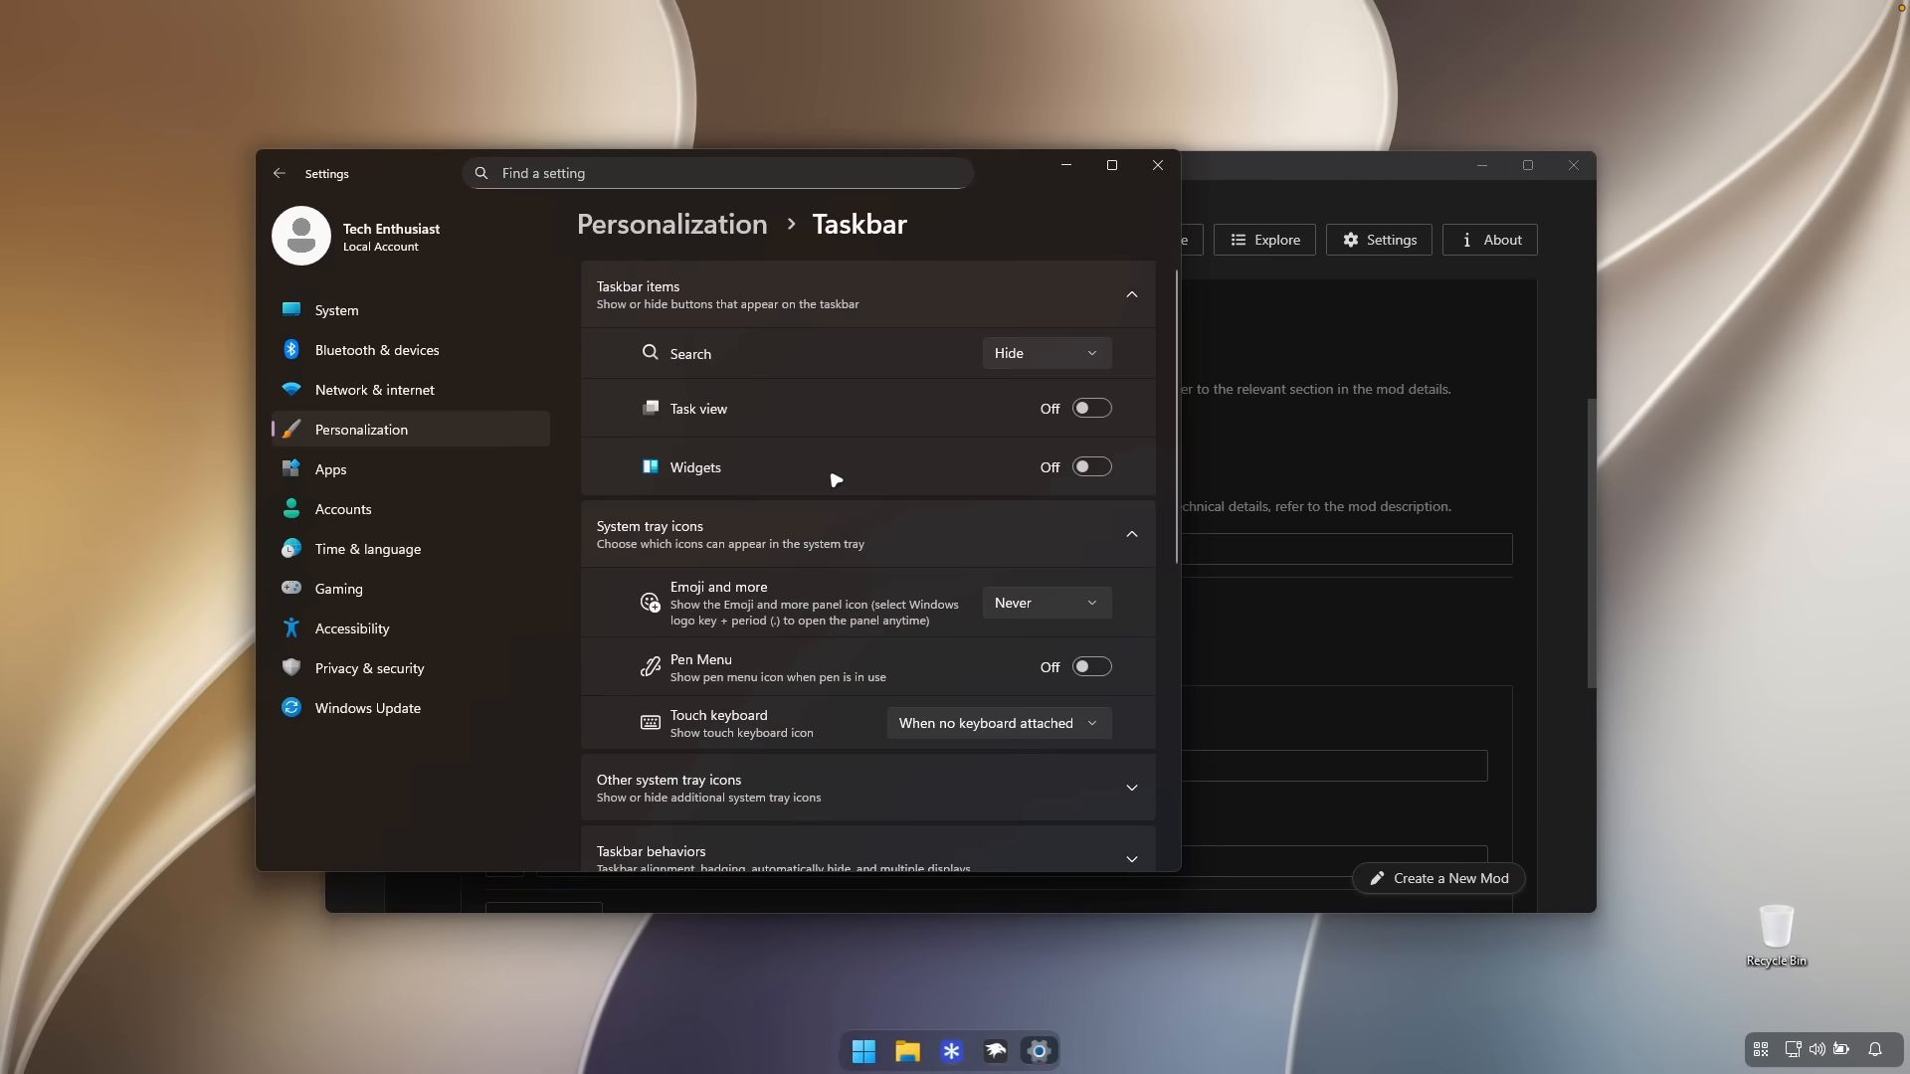
{"action": "left_click", "coordinate": [1158, 165]}
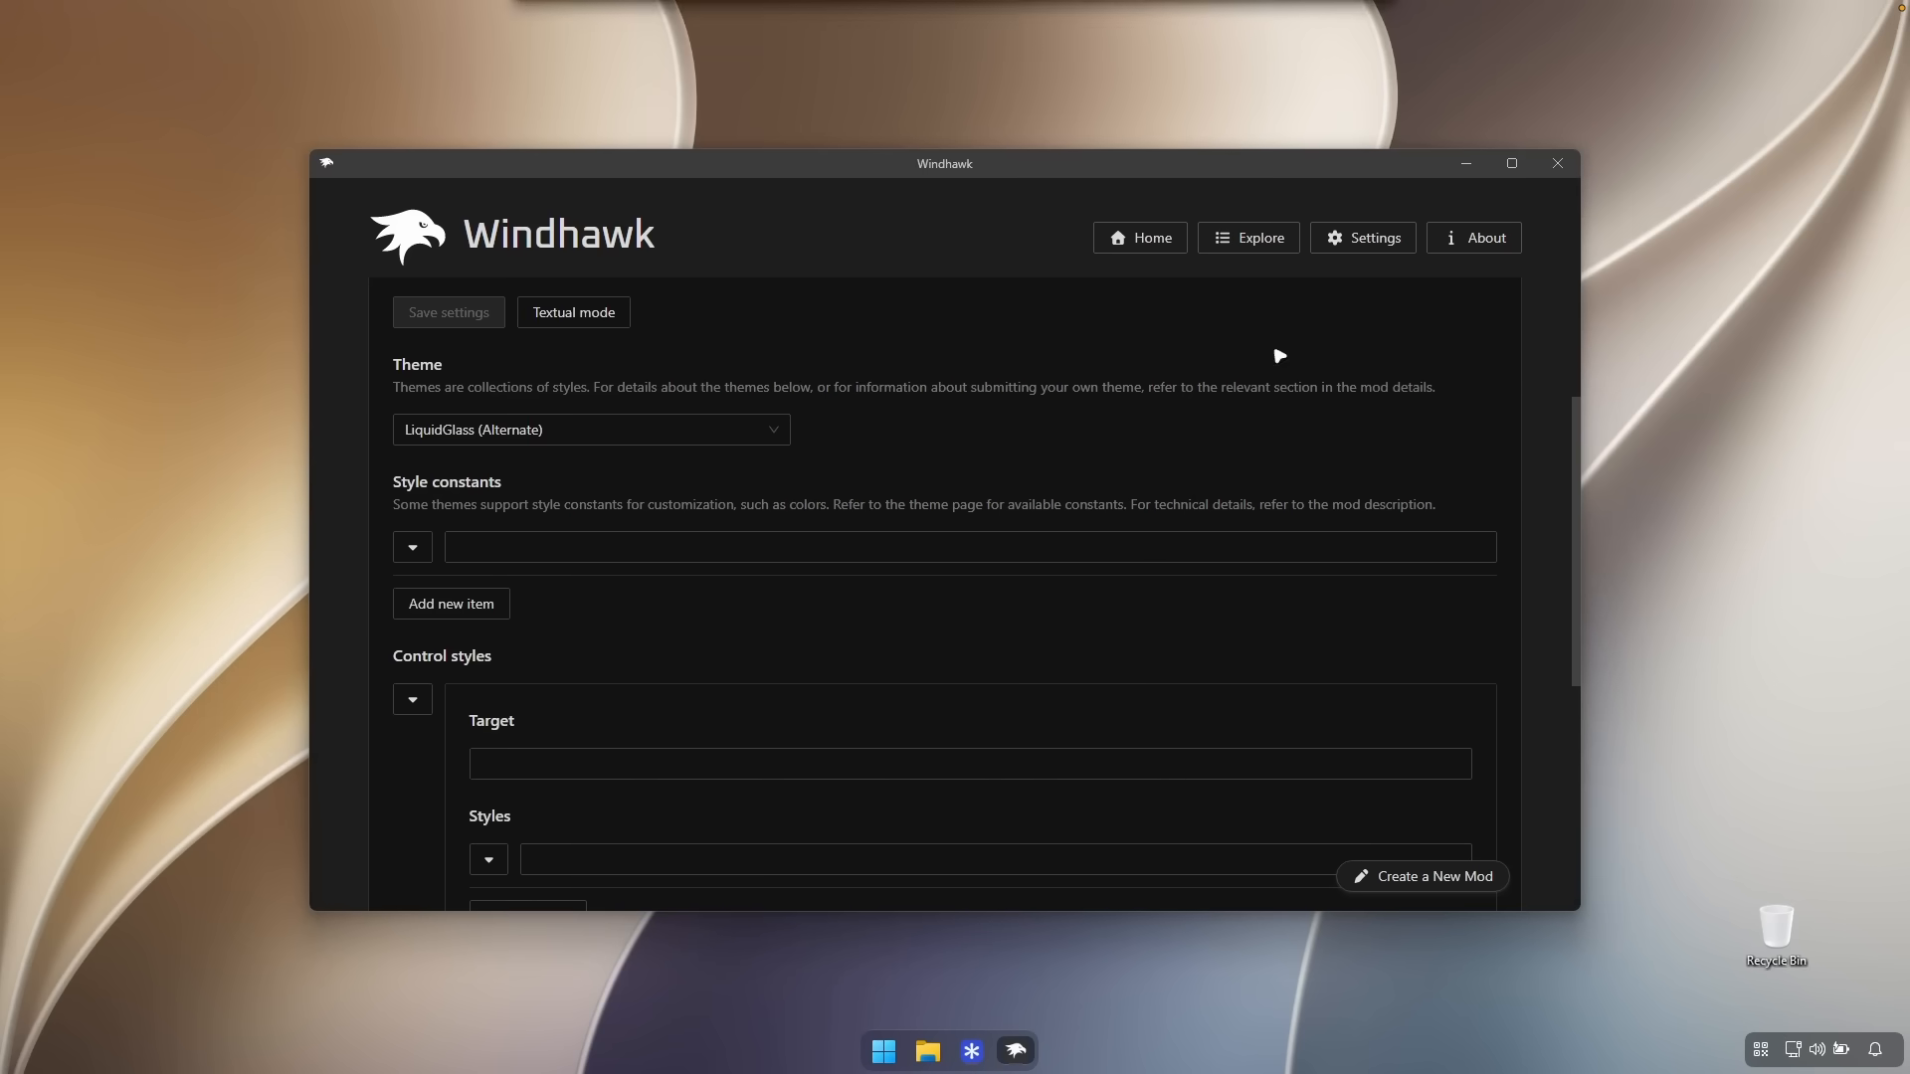
{"action": "left_click", "coordinate": [885, 1047]}
{"action": "left_click", "coordinate": [1144, 1054]}
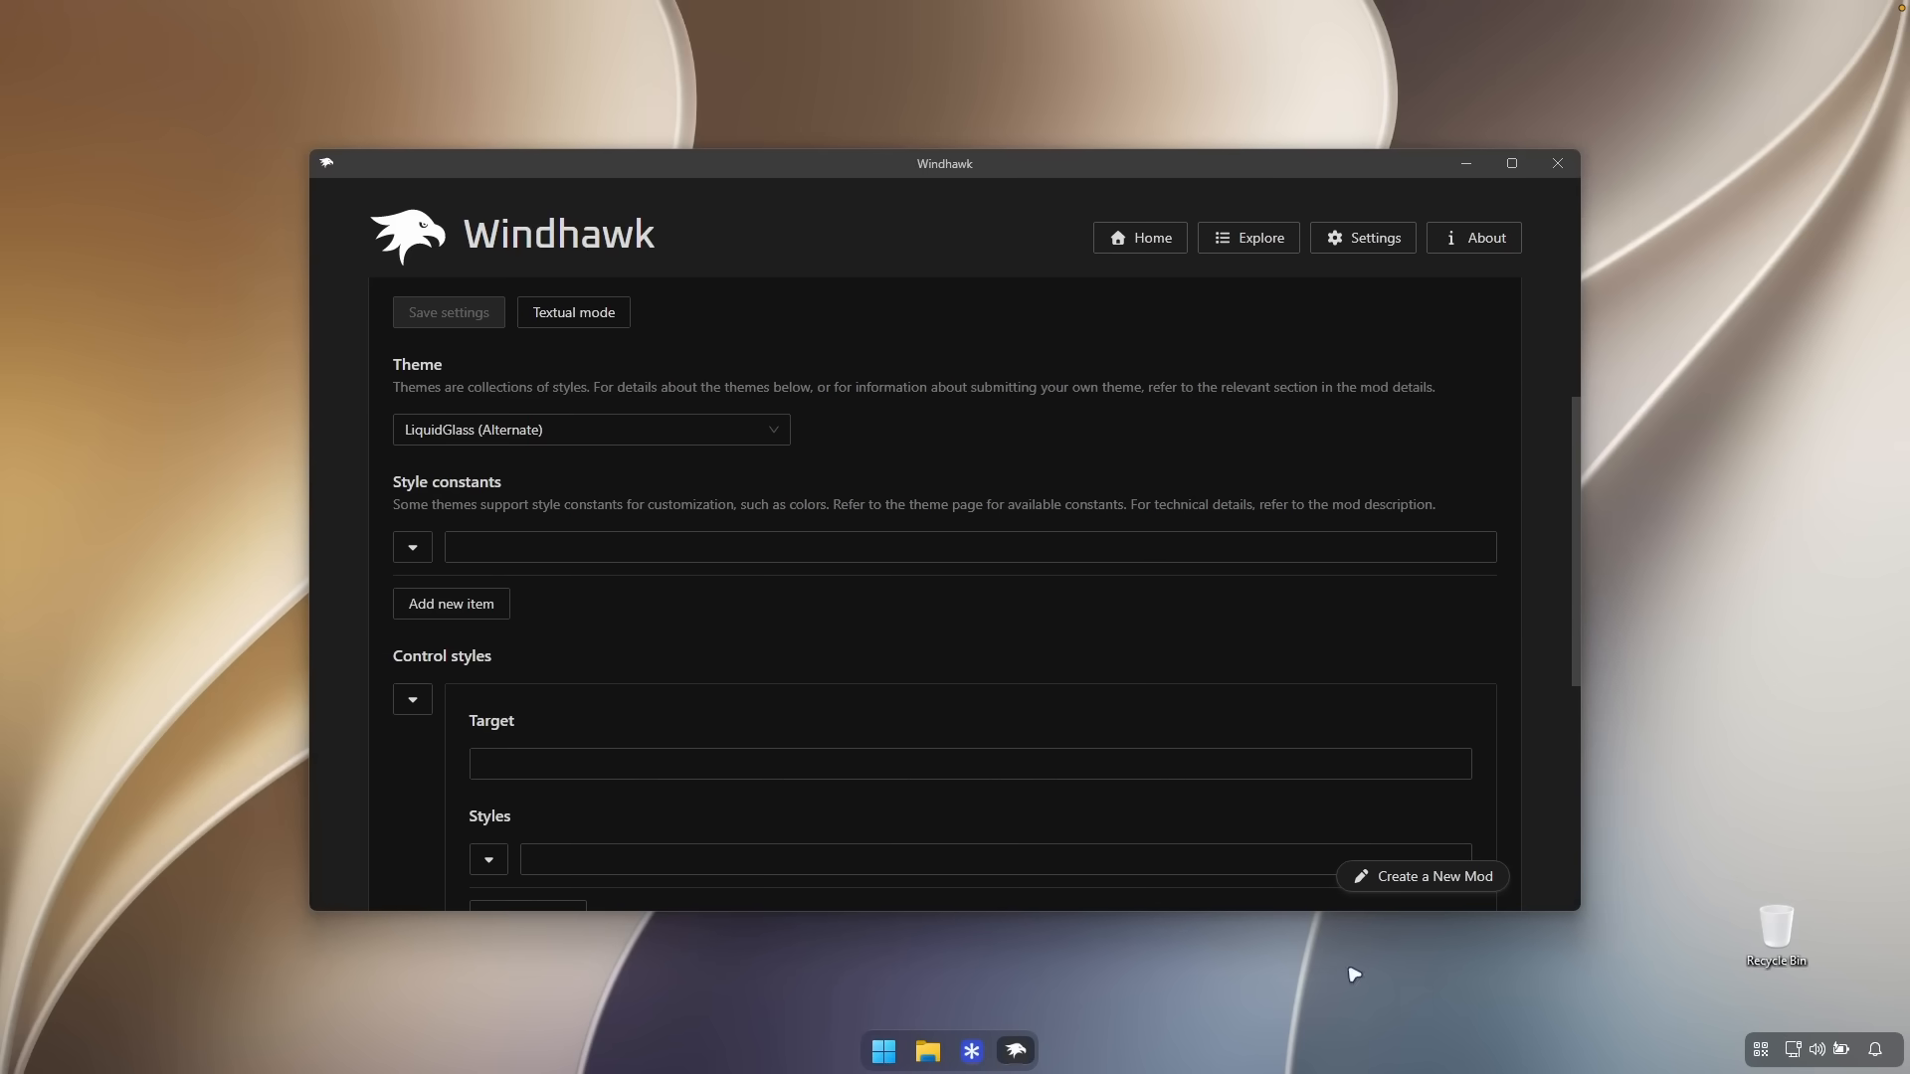
- Return to Windhawk's mod list and install the "Taskbar height and icon size" mod
{"action": "scroll", "coordinate": [946, 609], "scroll_direction": "up", "scroll_amount": 3}
{"action": "left_click", "coordinate": [1259, 248]}
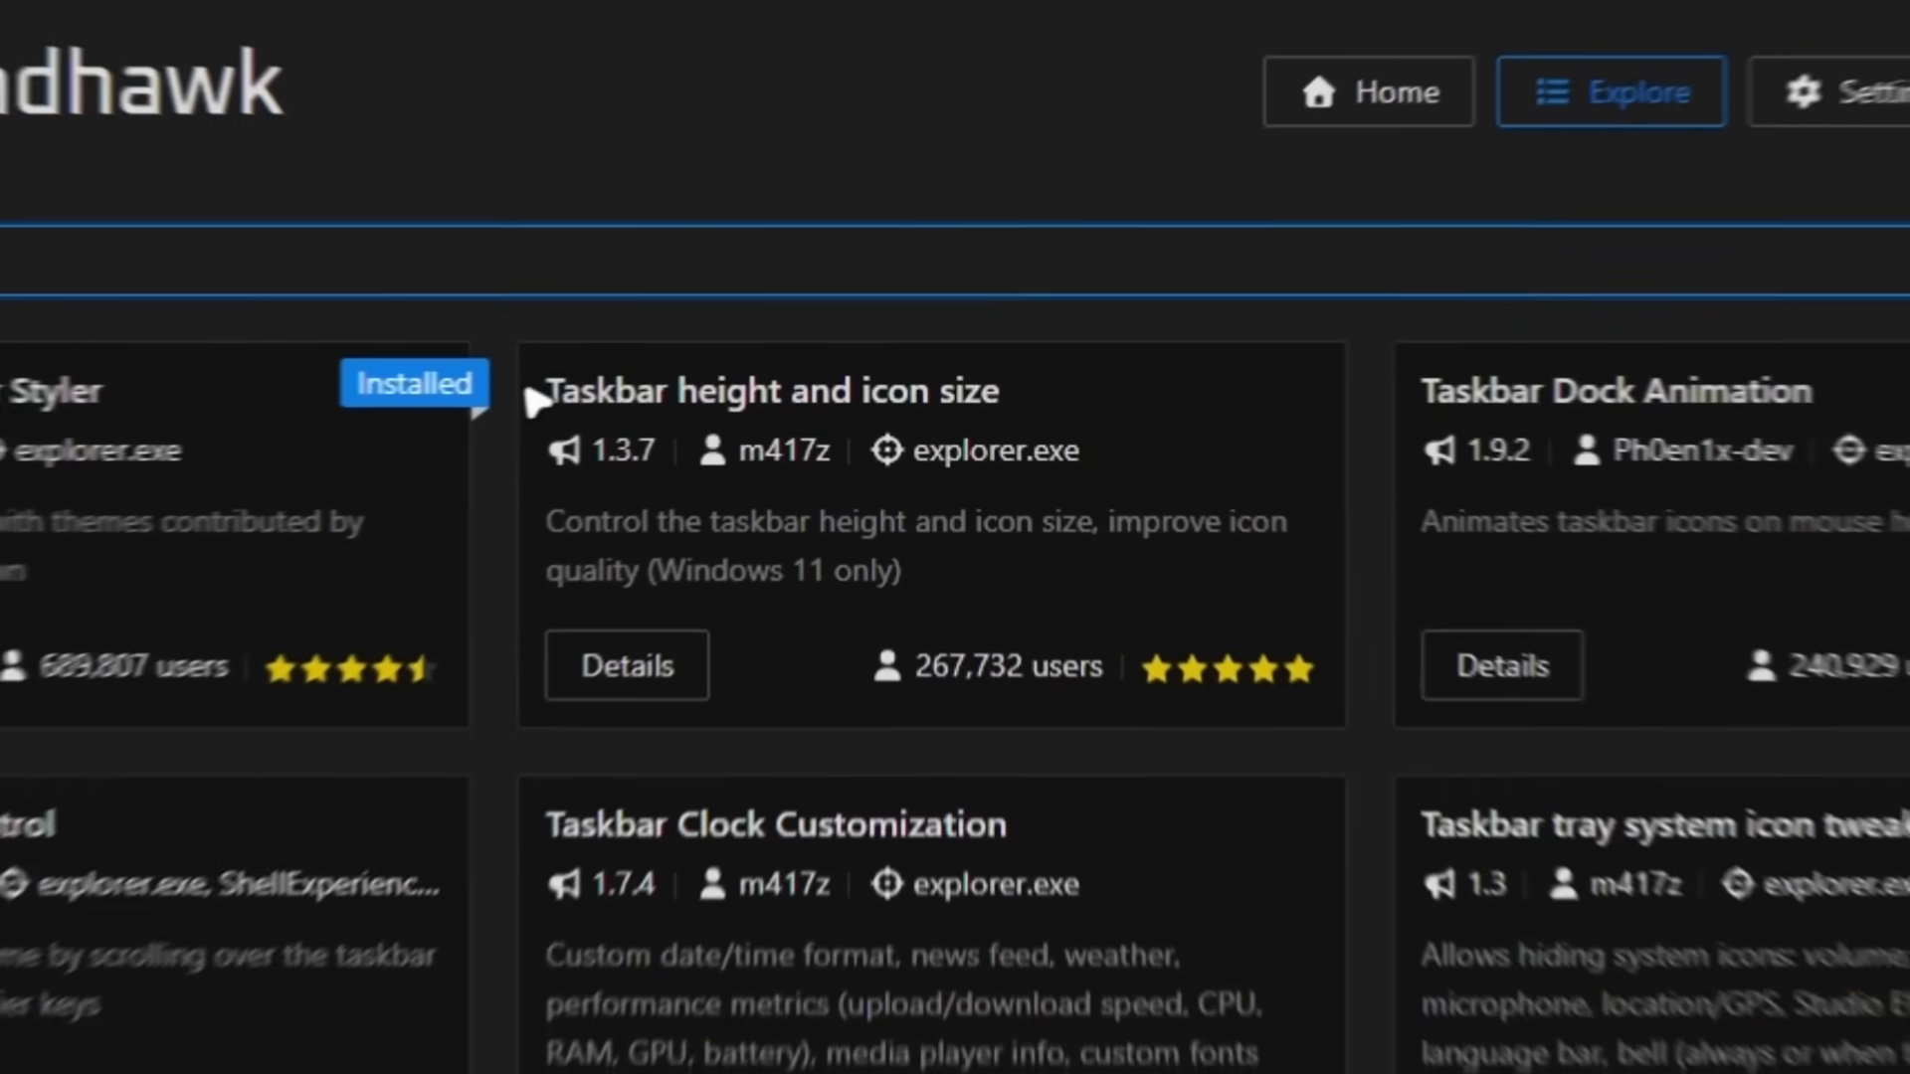
{"action": "left_click_drag", "start_coordinate": [765, 370], "coordinate": [1005, 386]}
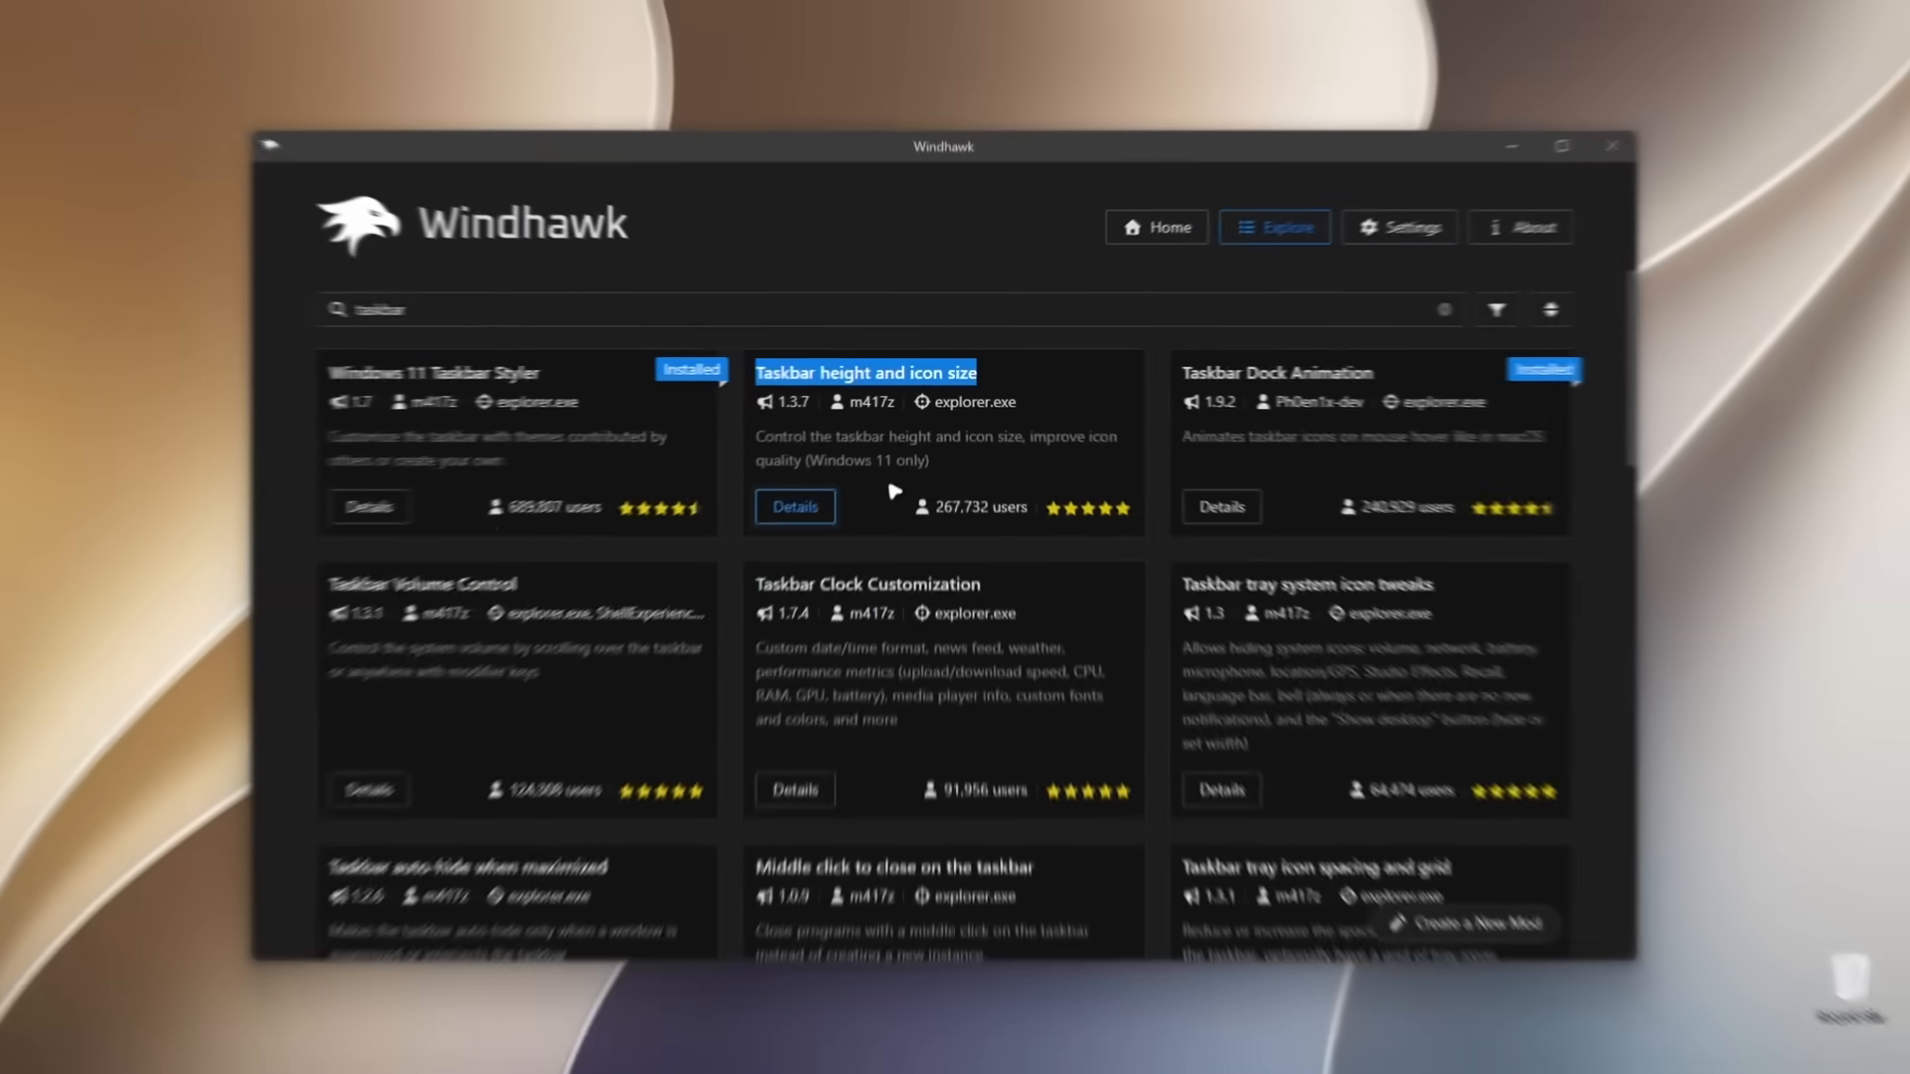
{"action": "left_click", "coordinate": [673, 682]}
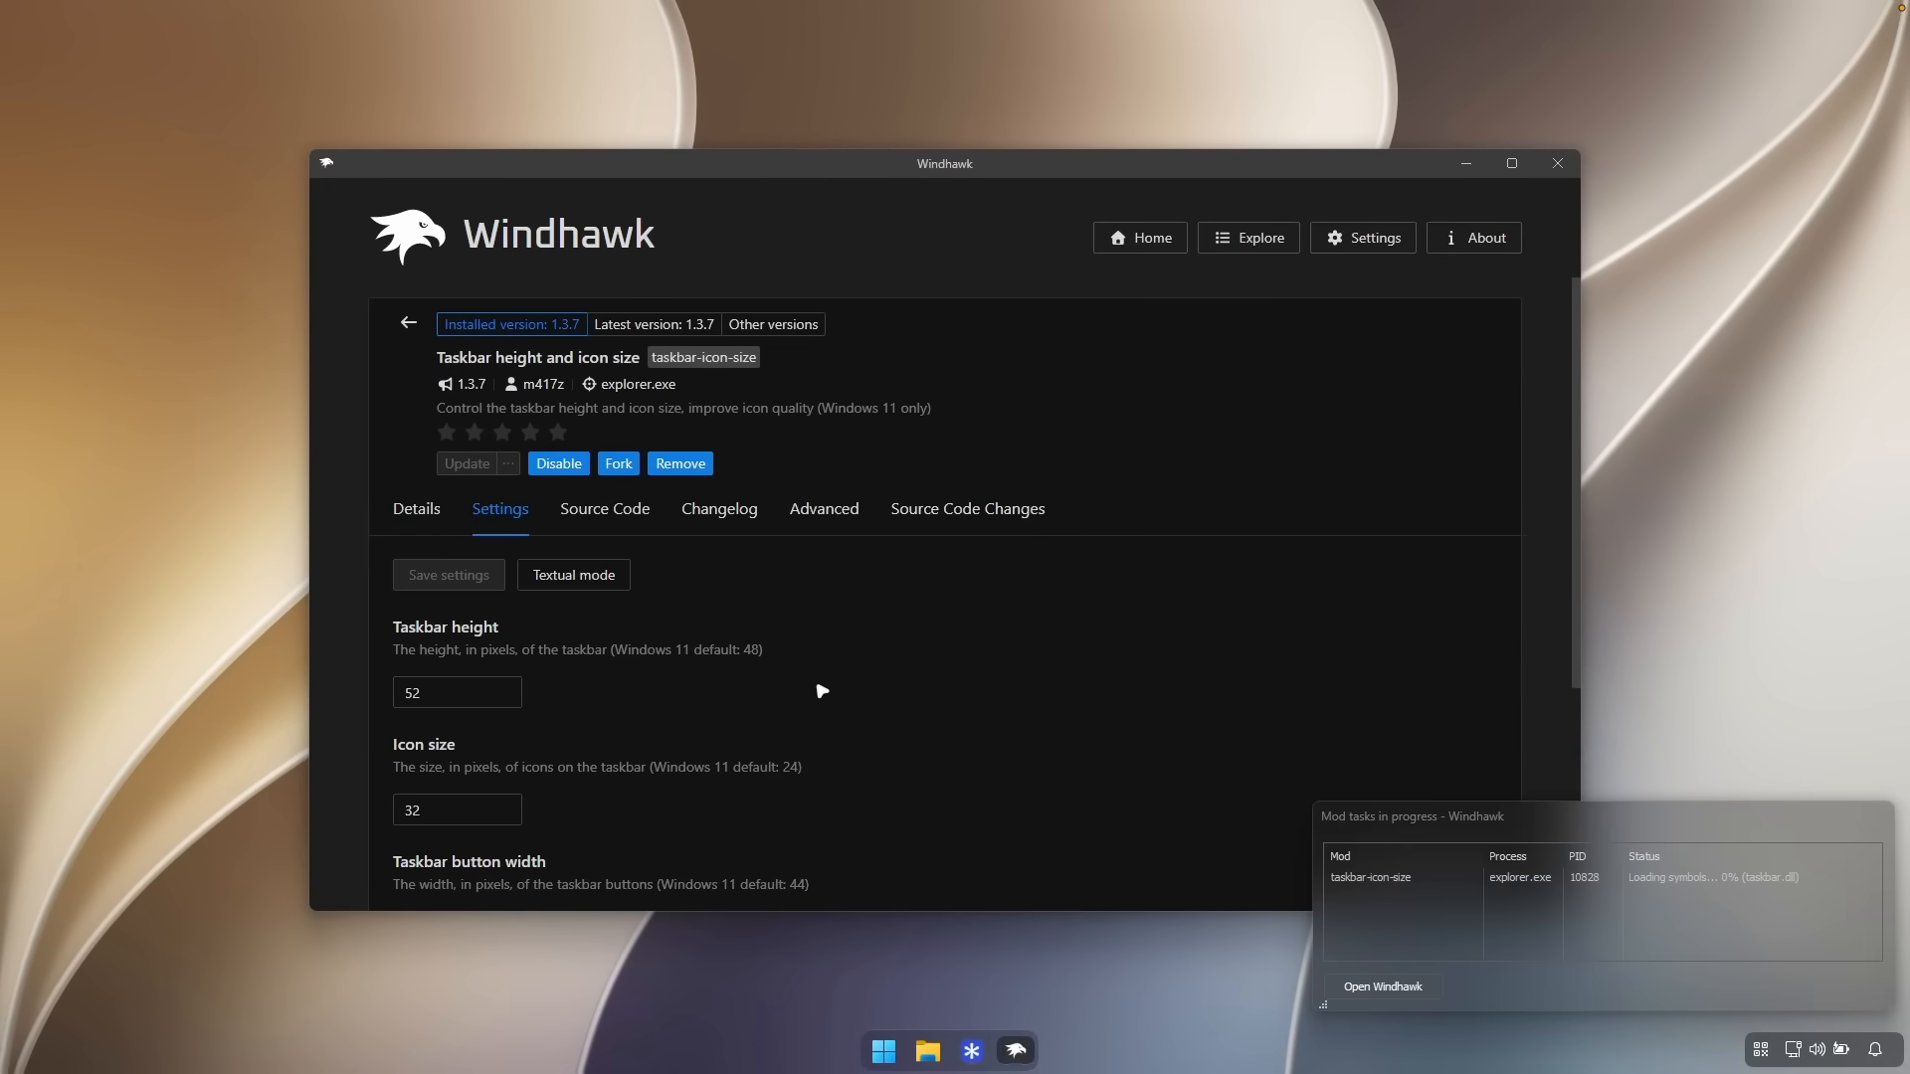
- Set the taskbar height to 70 pixels, save the mod settings and check the taskbar with the Start menu
{"action": "scroll", "coordinate": [800, 661], "scroll_direction": "down", "scroll_amount": 3}
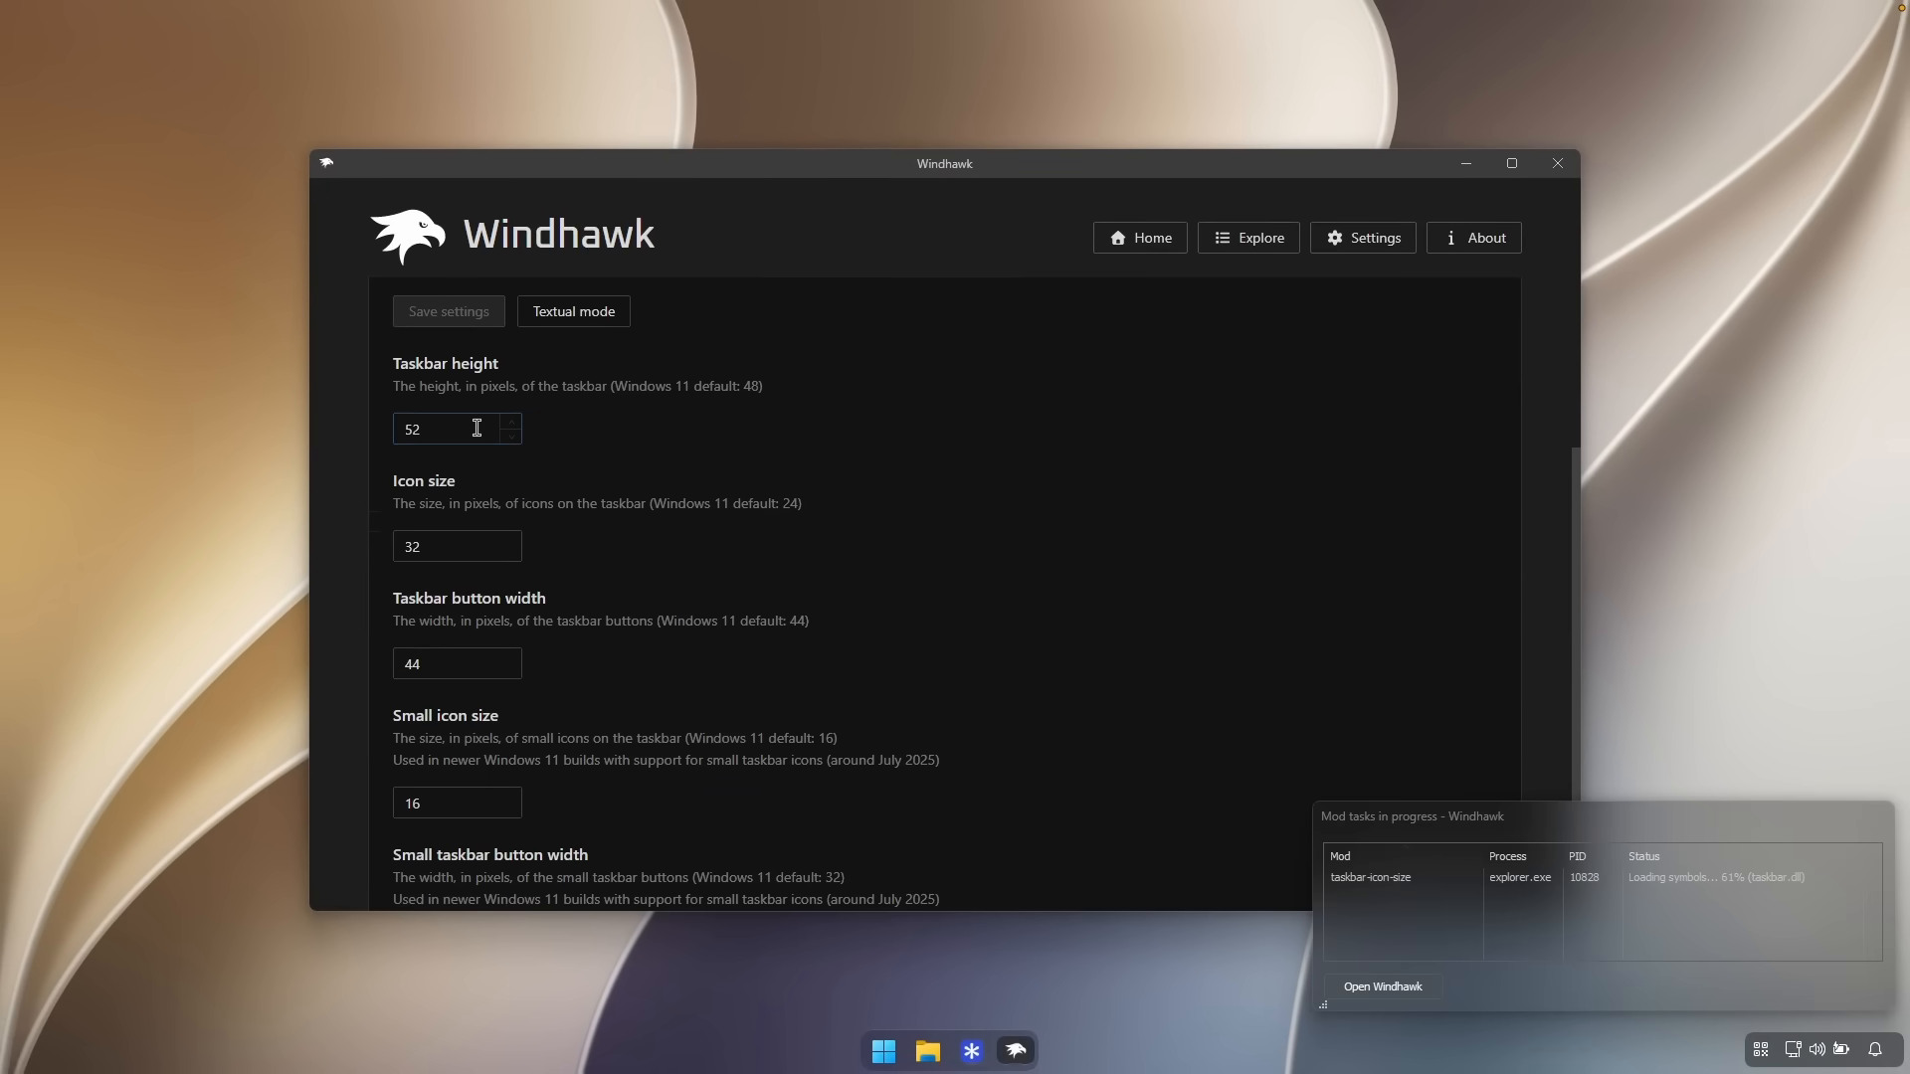
{"action": "type", "text": "70"}
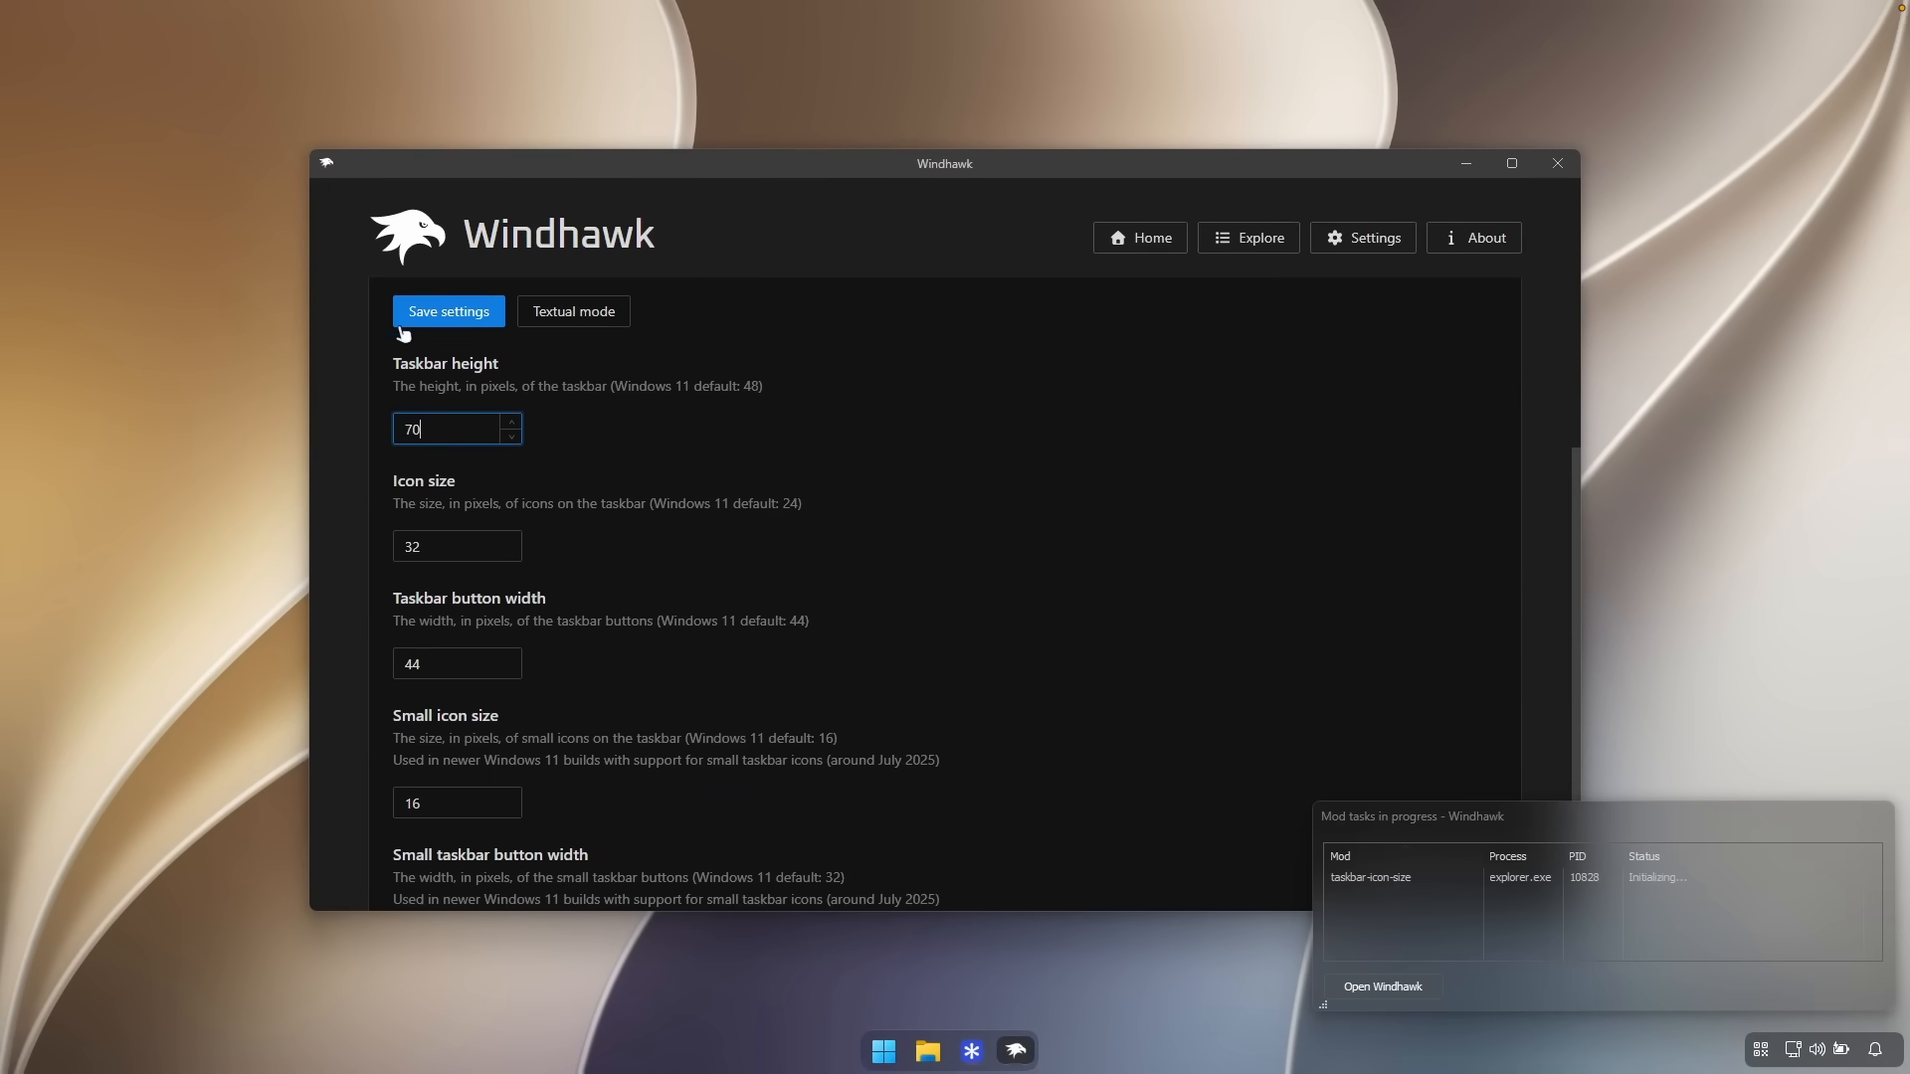
{"action": "left_click", "coordinate": [409, 309]}
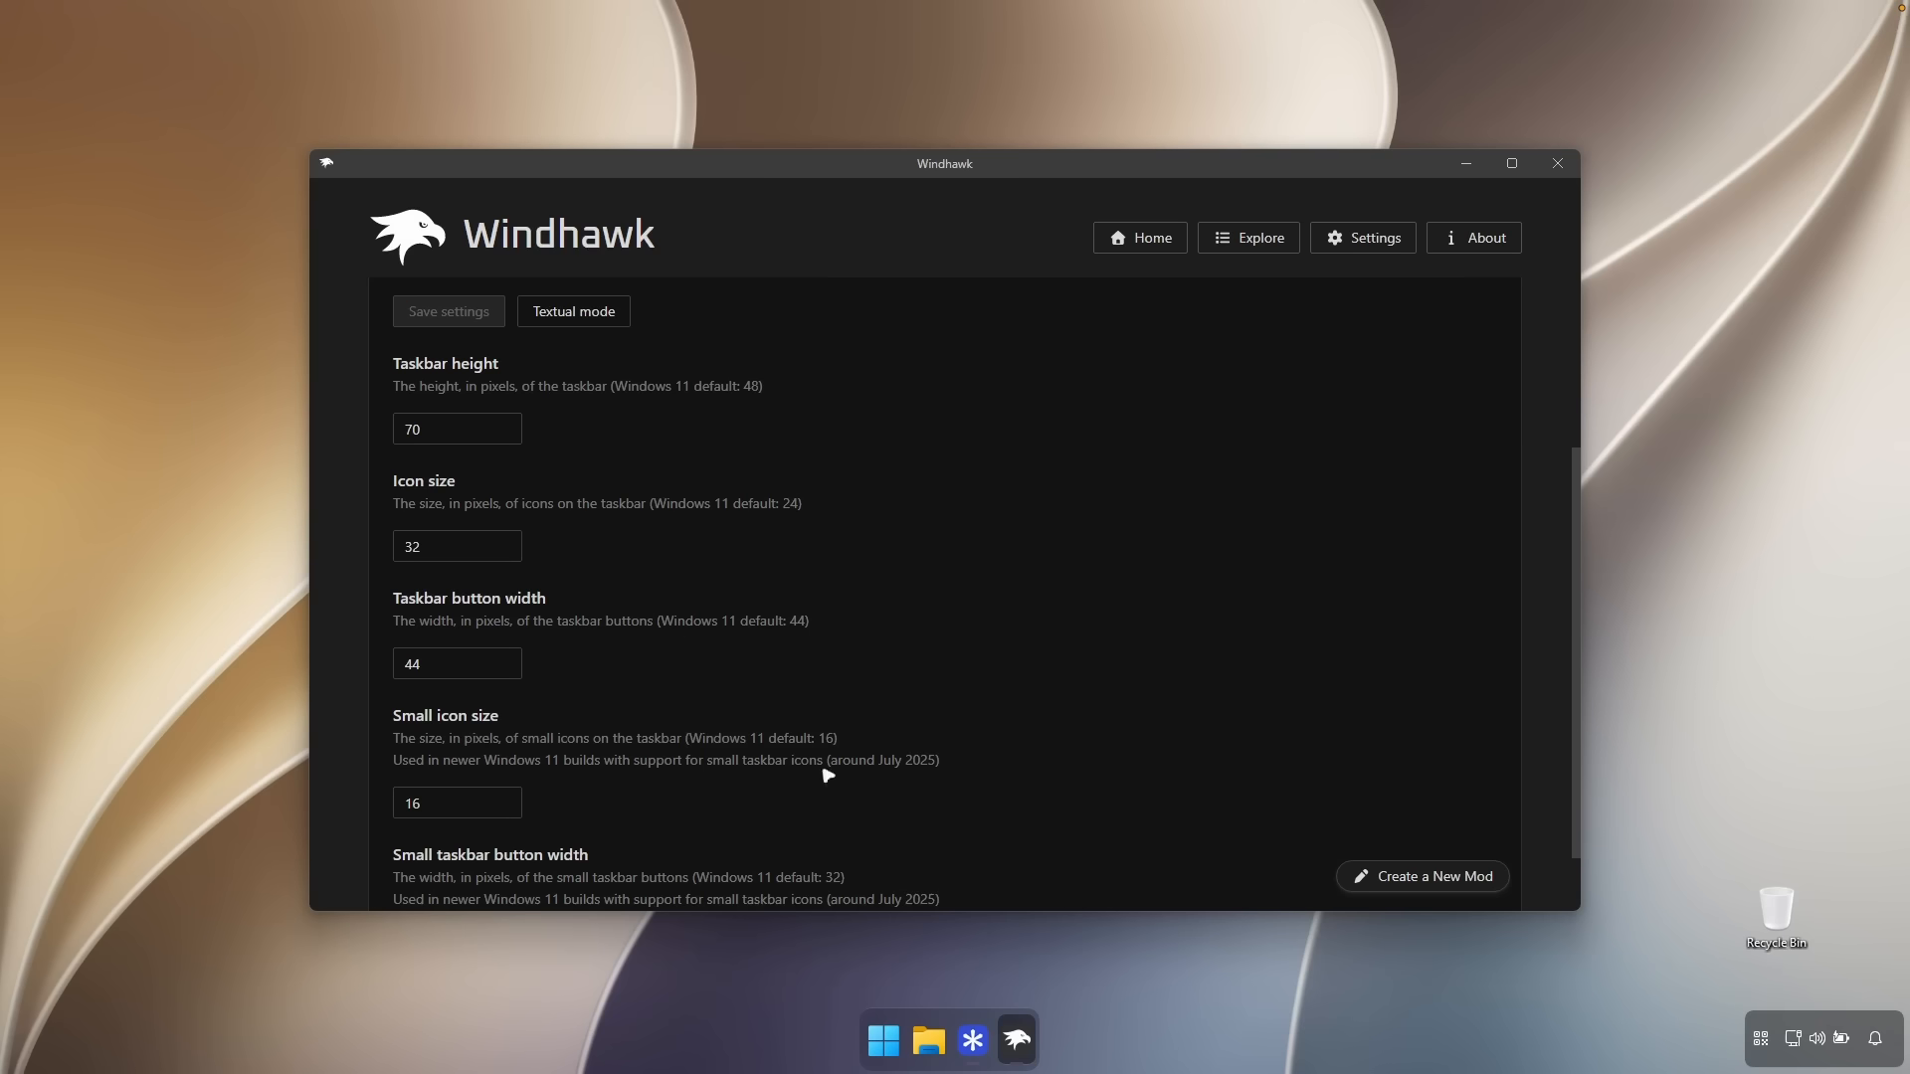
{"action": "left_click", "coordinate": [884, 1041]}
{"action": "left_click", "coordinate": [884, 1041]}
- Go back to the mod list, minimize Windhawk and open the Start menu to examine its unstyled appearance
{"action": "left_click", "coordinate": [1288, 248]}
{"action": "left_click", "coordinate": [1466, 163]}
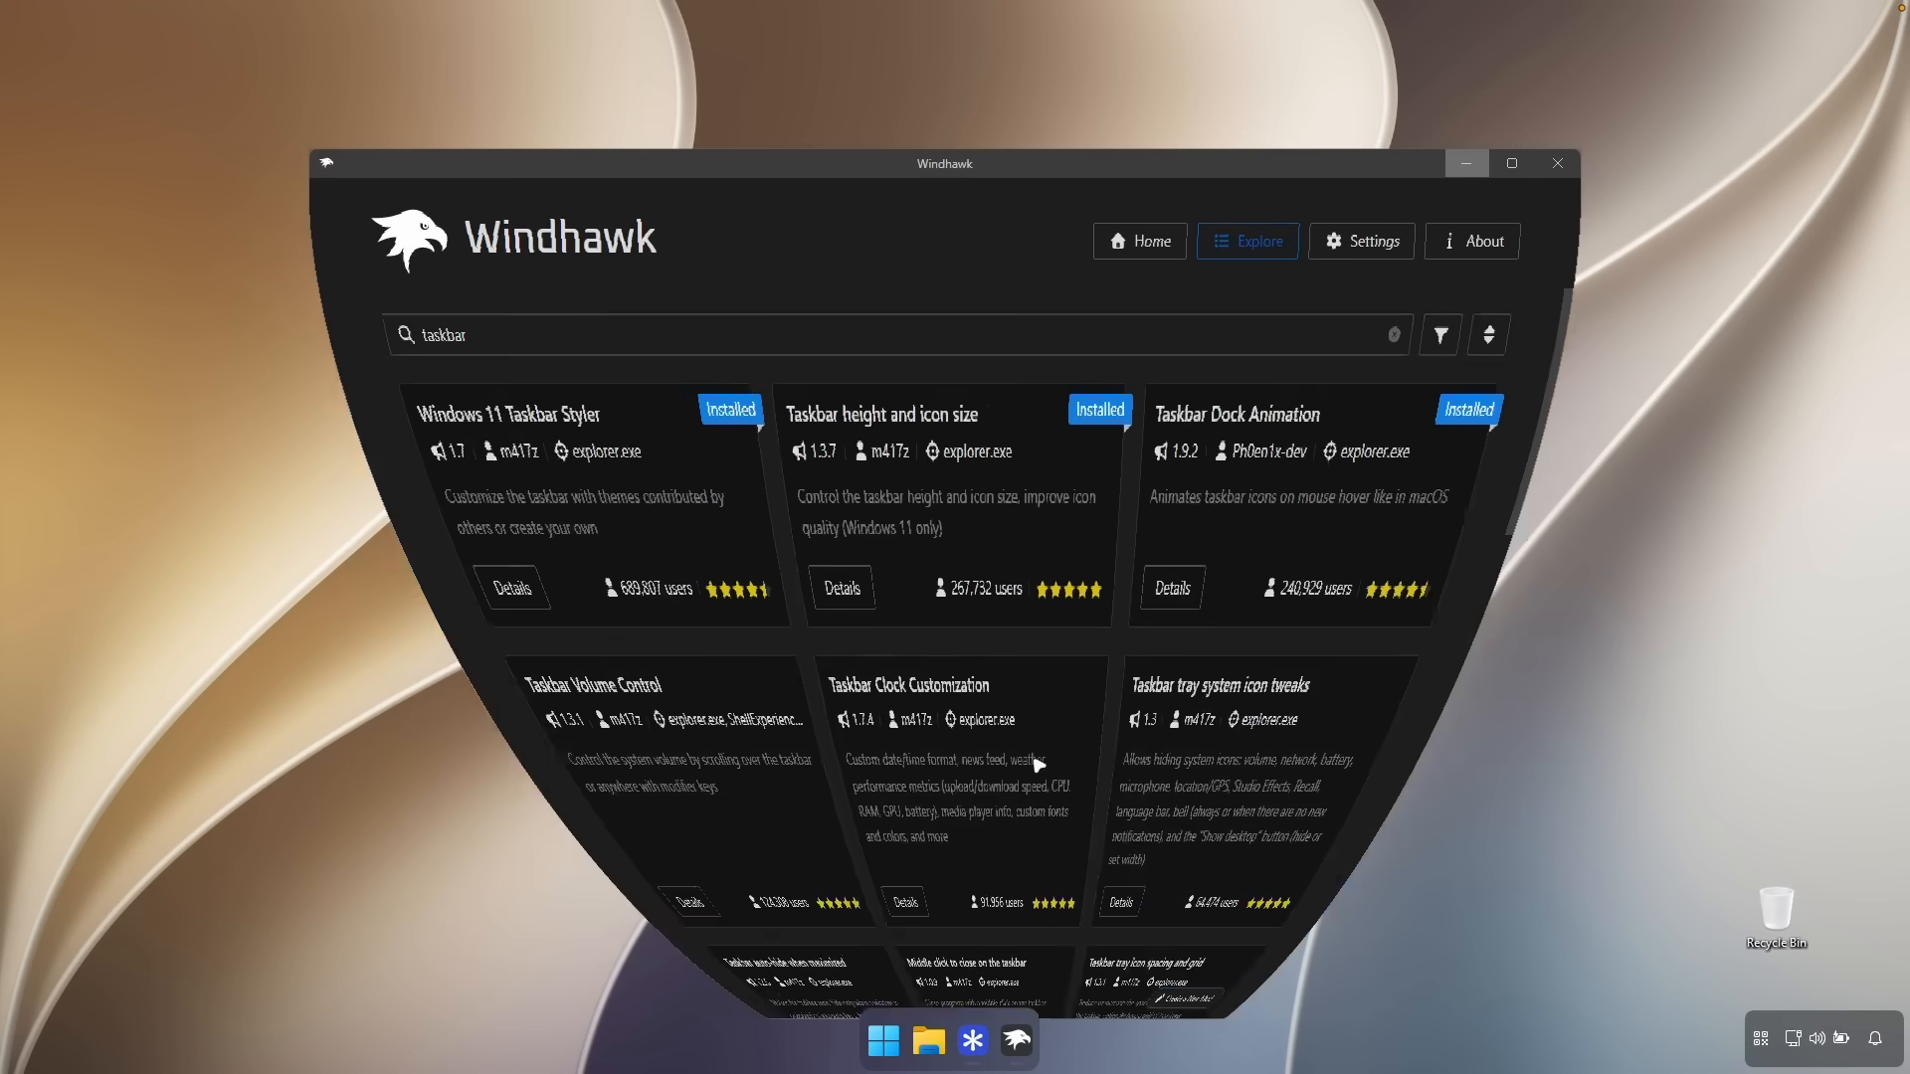
{"action": "key", "text": "super"}
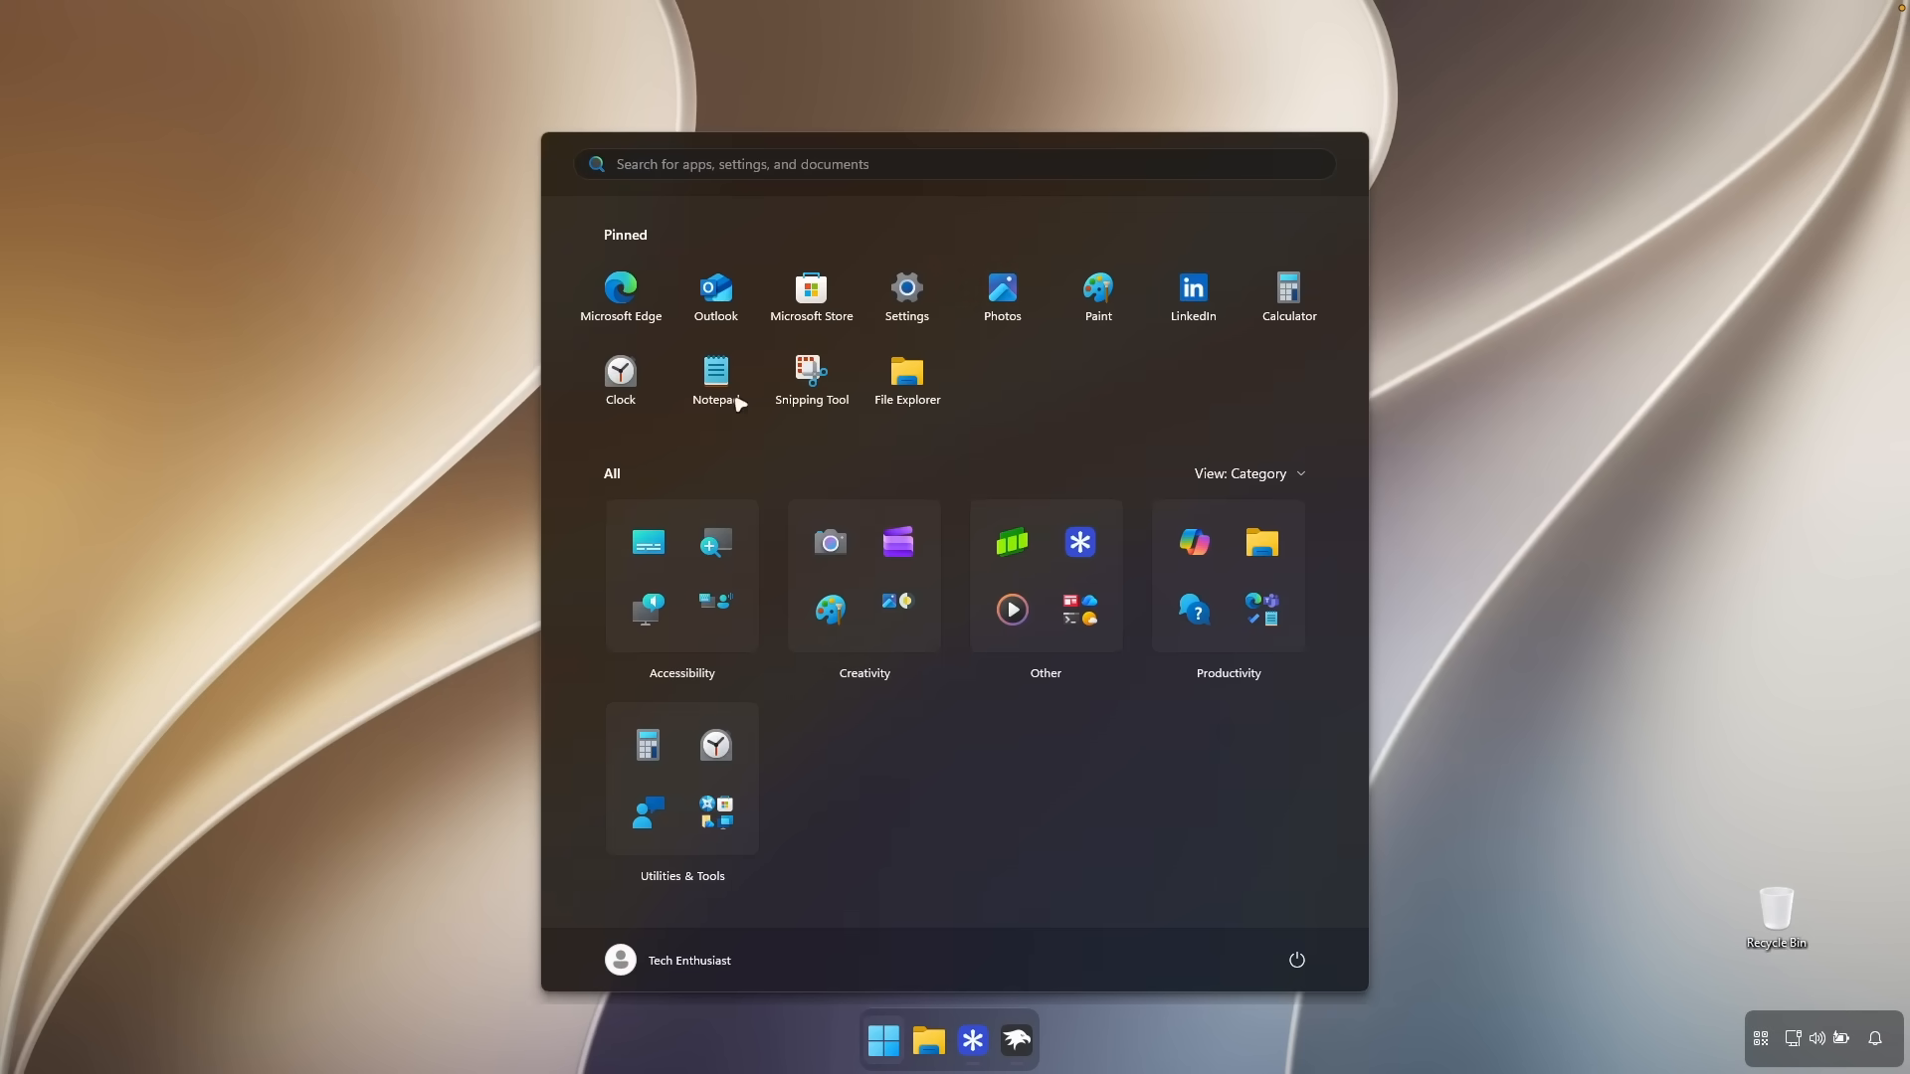
- Restore Windhawk, search for "start menu" and install the Windows 11 Start Menu Styler mod
{"action": "left_click", "coordinate": [1017, 1039]}
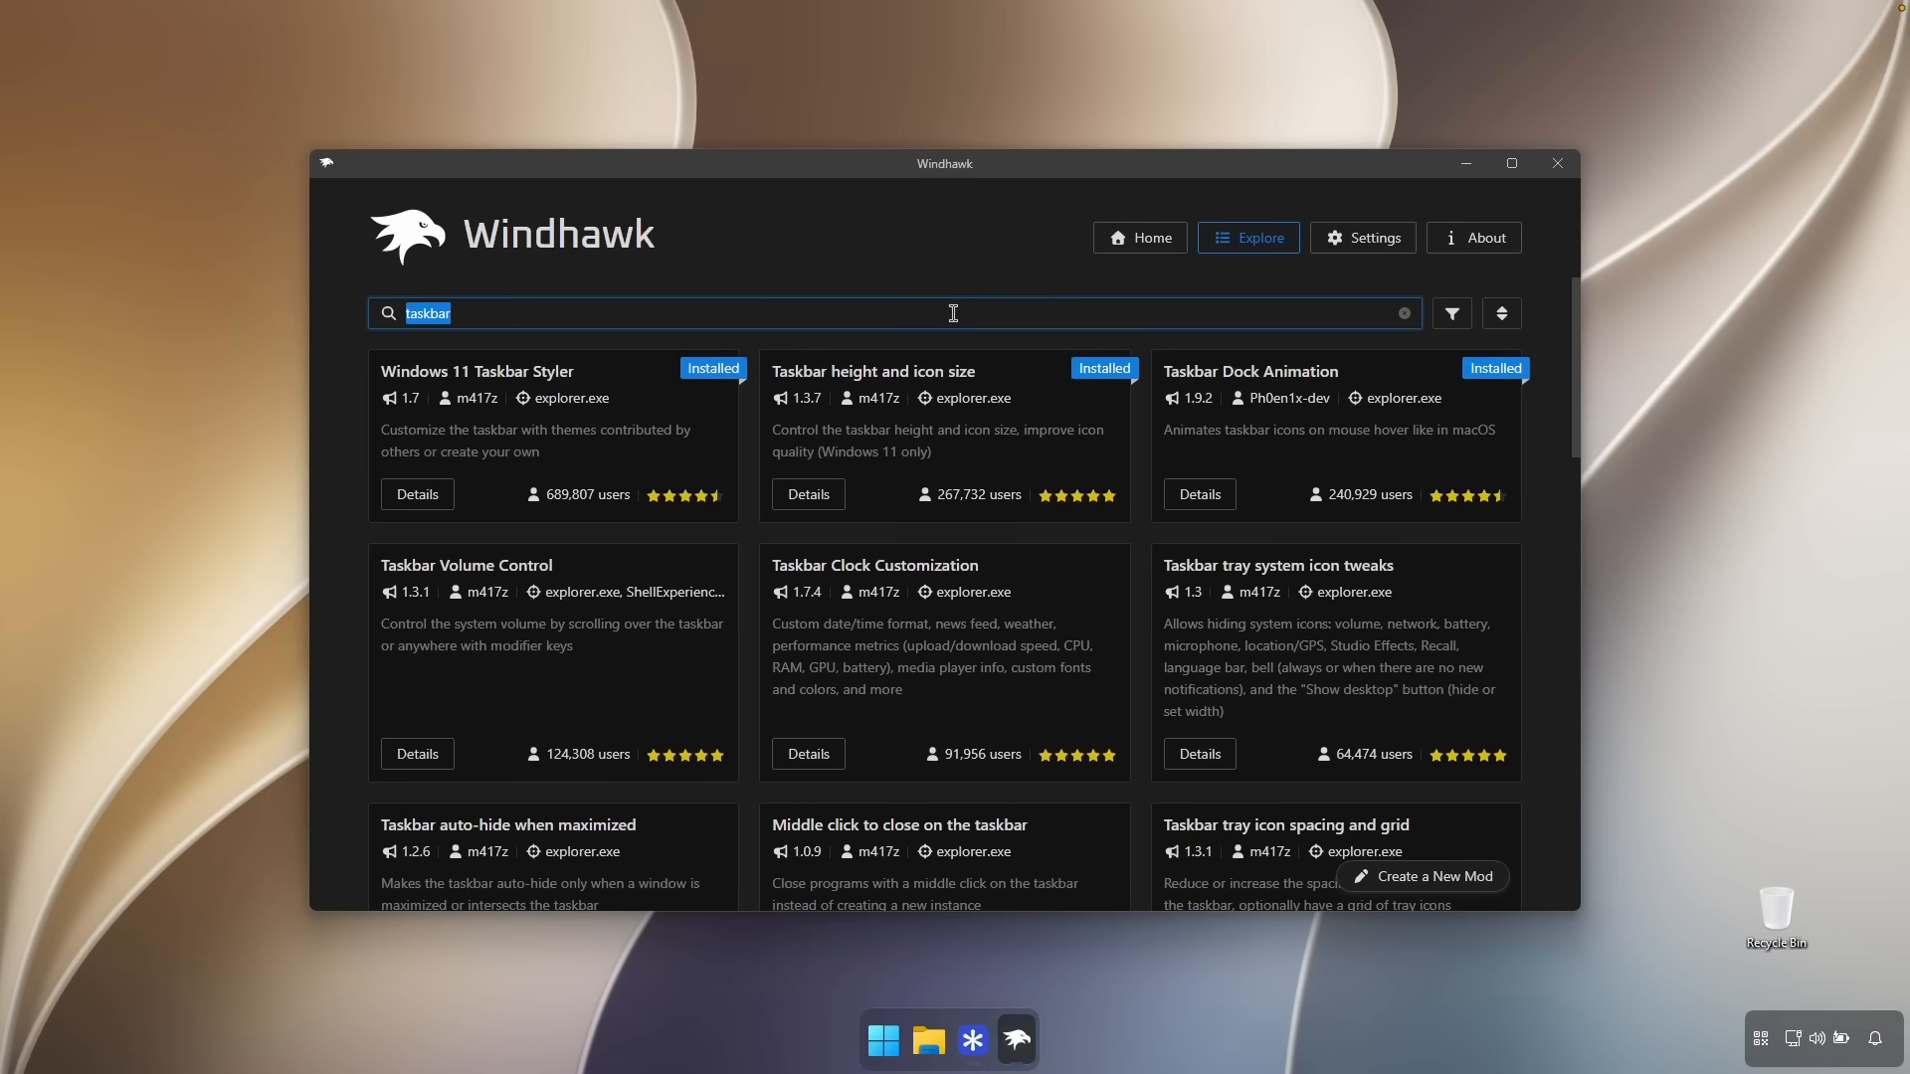
{"action": "type", "text": "start menu"}
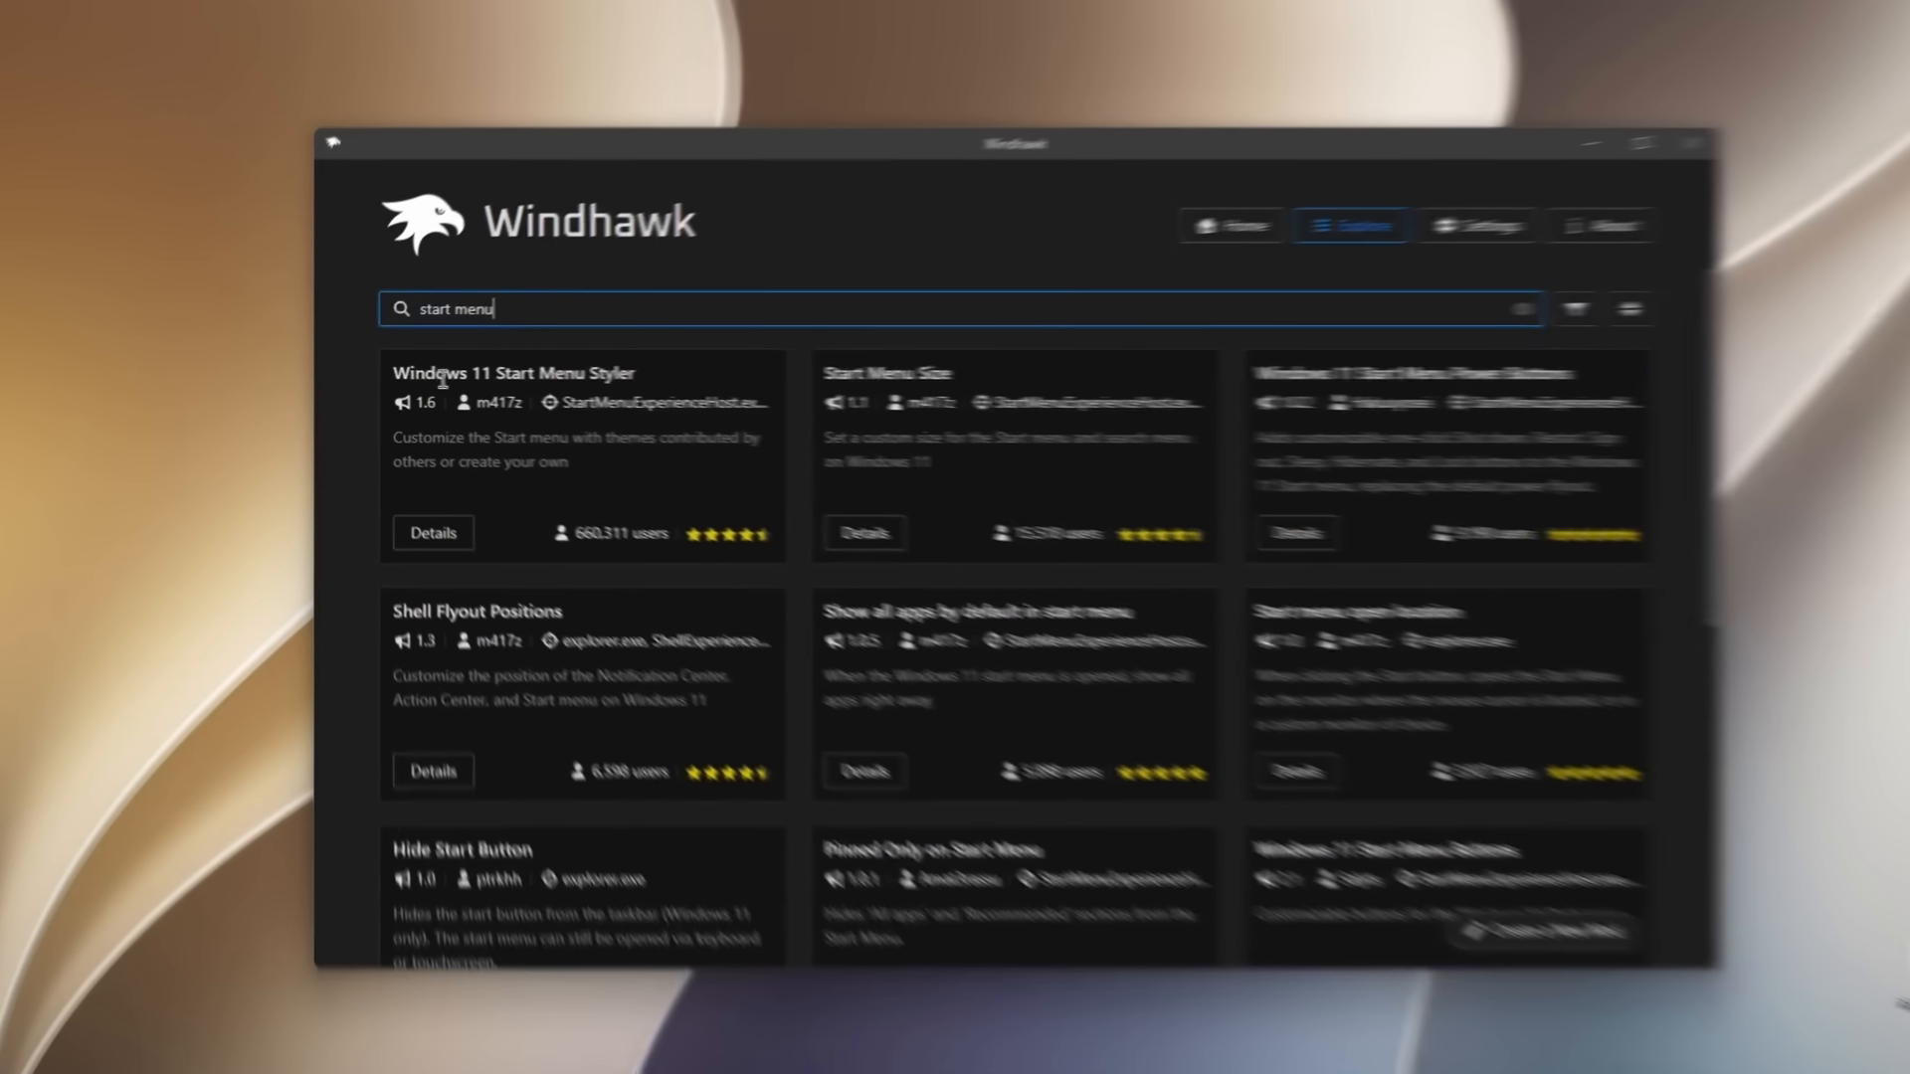
{"action": "left_click_drag", "start_coordinate": [375, 373], "coordinate": [576, 424]}
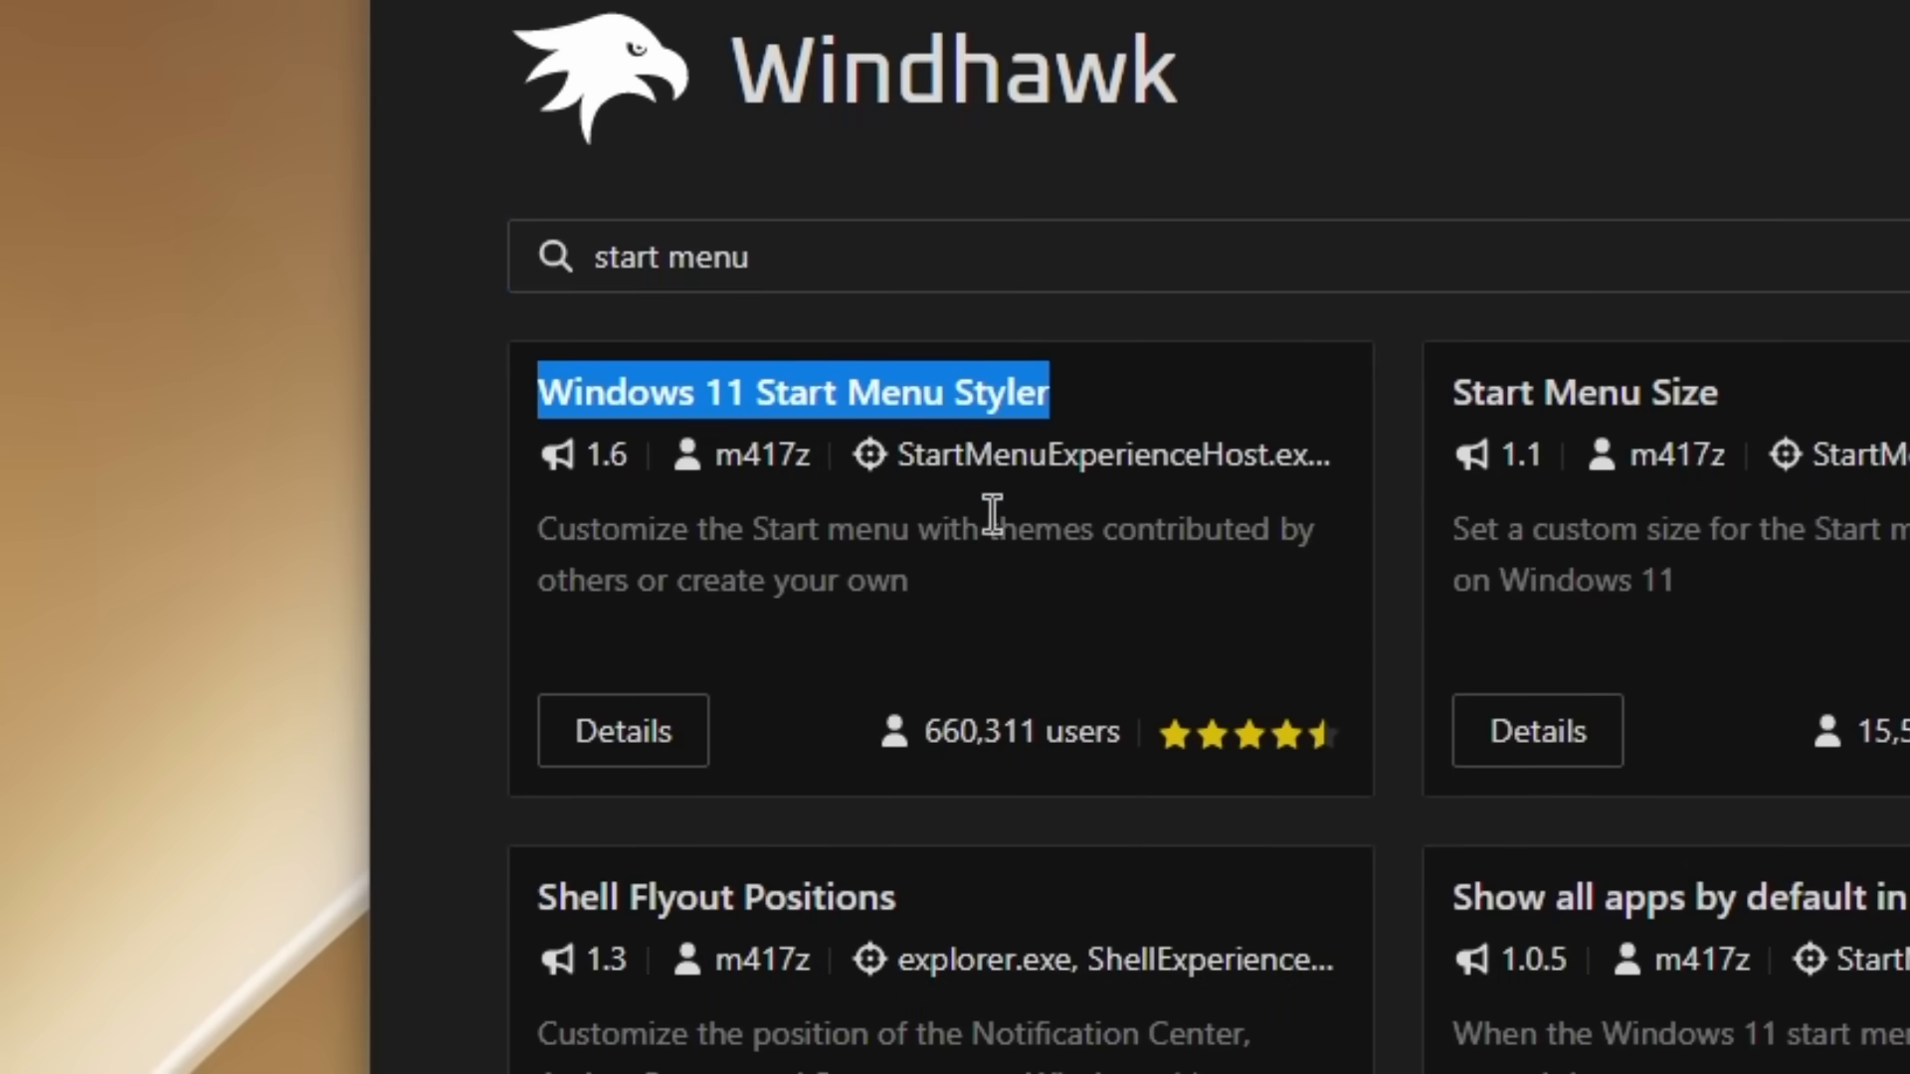
{"action": "left_click", "coordinate": [657, 767]}
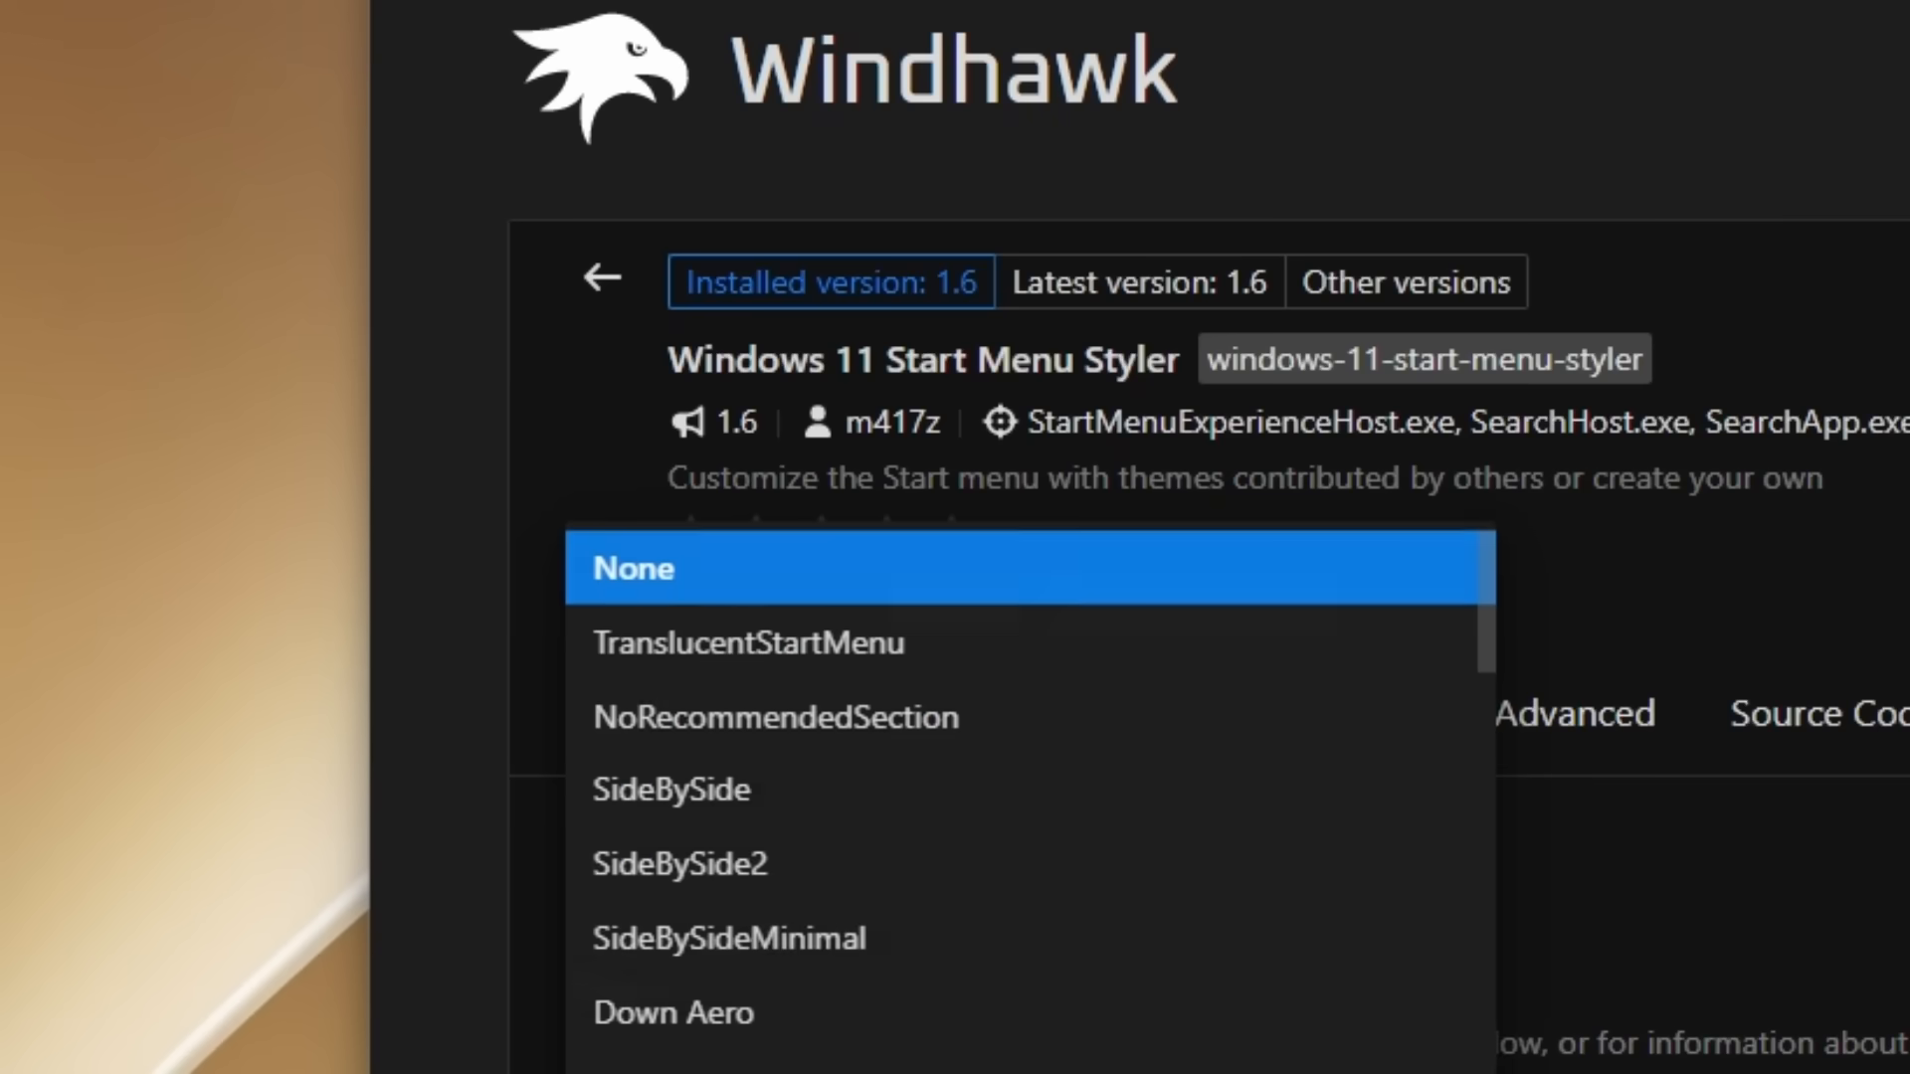
- Set the Start Menu Styler theme to LiquidGlass (for the redesigned Start menu) and save the settings
{"action": "scroll", "coordinate": [1151, 819], "scroll_direction": "down", "scroll_amount": 10}
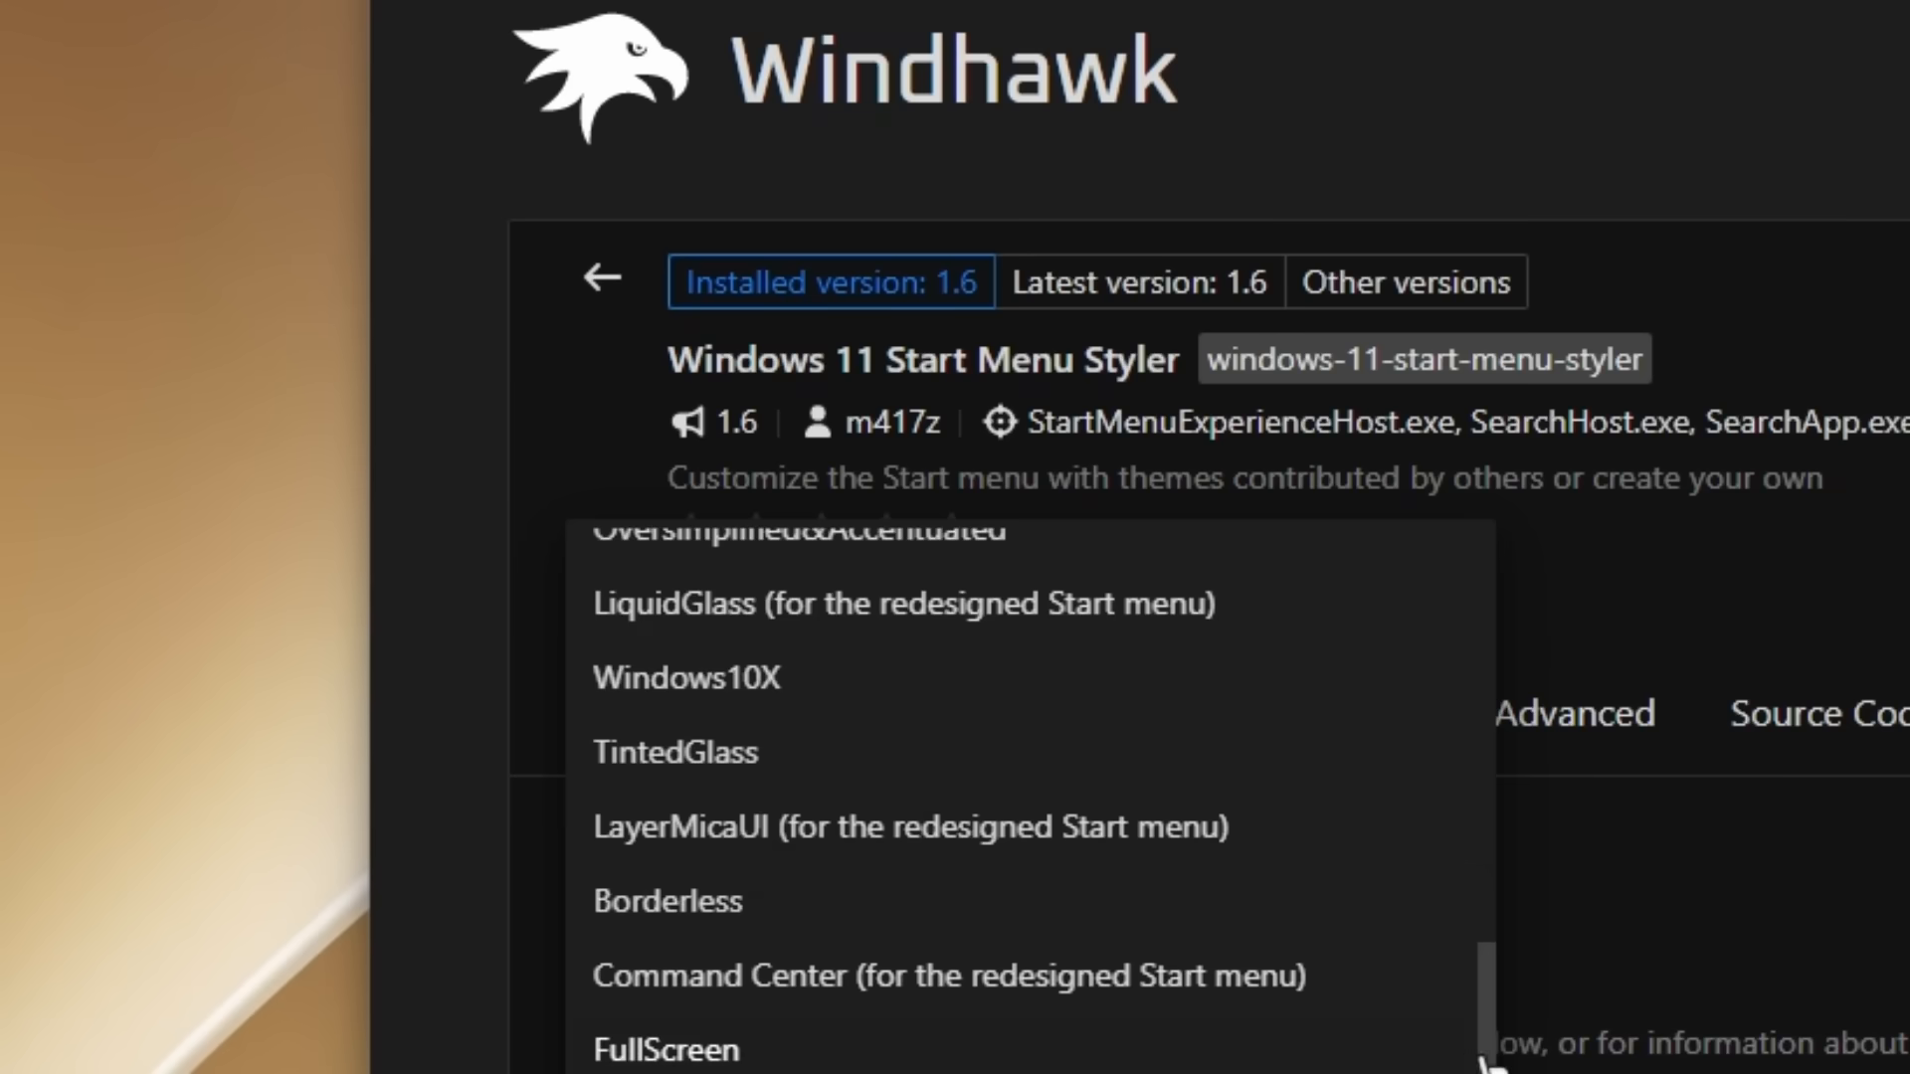
{"action": "scroll", "coordinate": [852, 840], "scroll_direction": "up", "scroll_amount": 2}
{"action": "left_click", "coordinate": [1008, 793]}
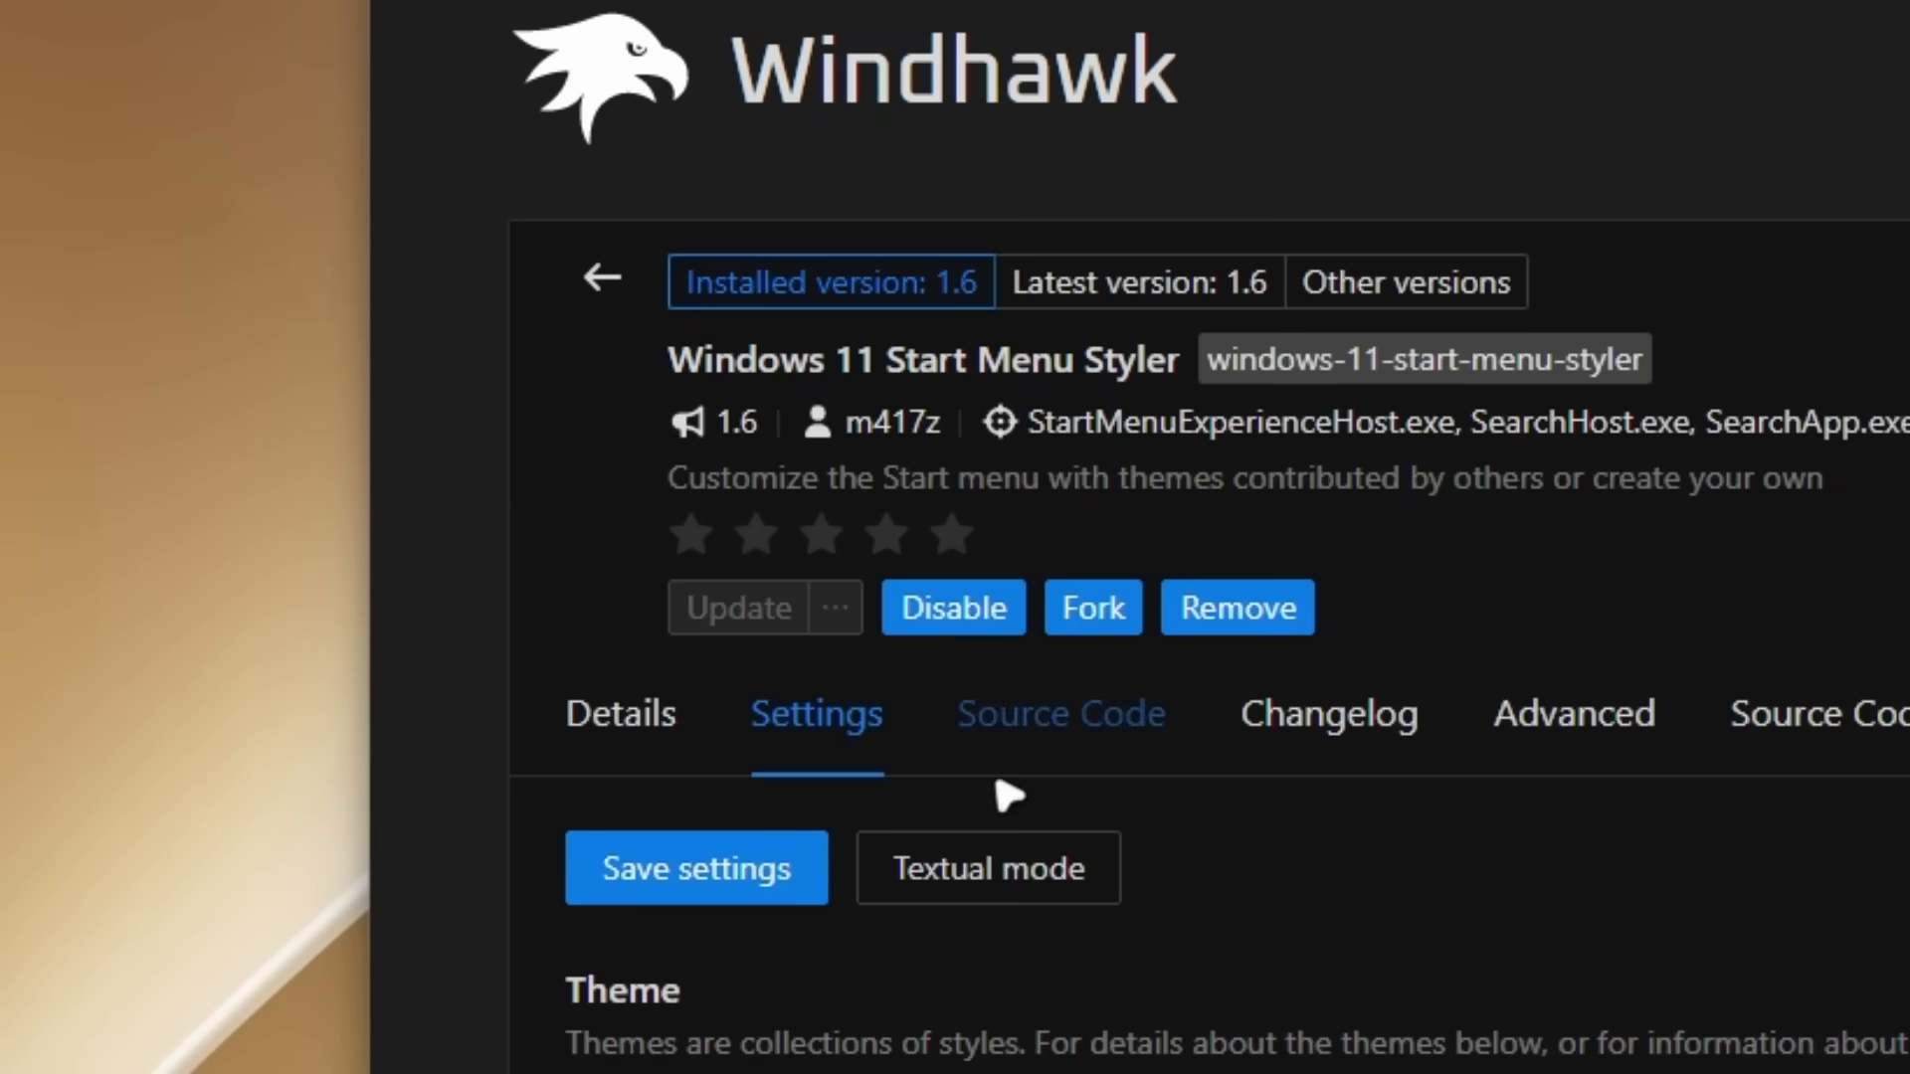
{"action": "left_click", "coordinate": [759, 875]}
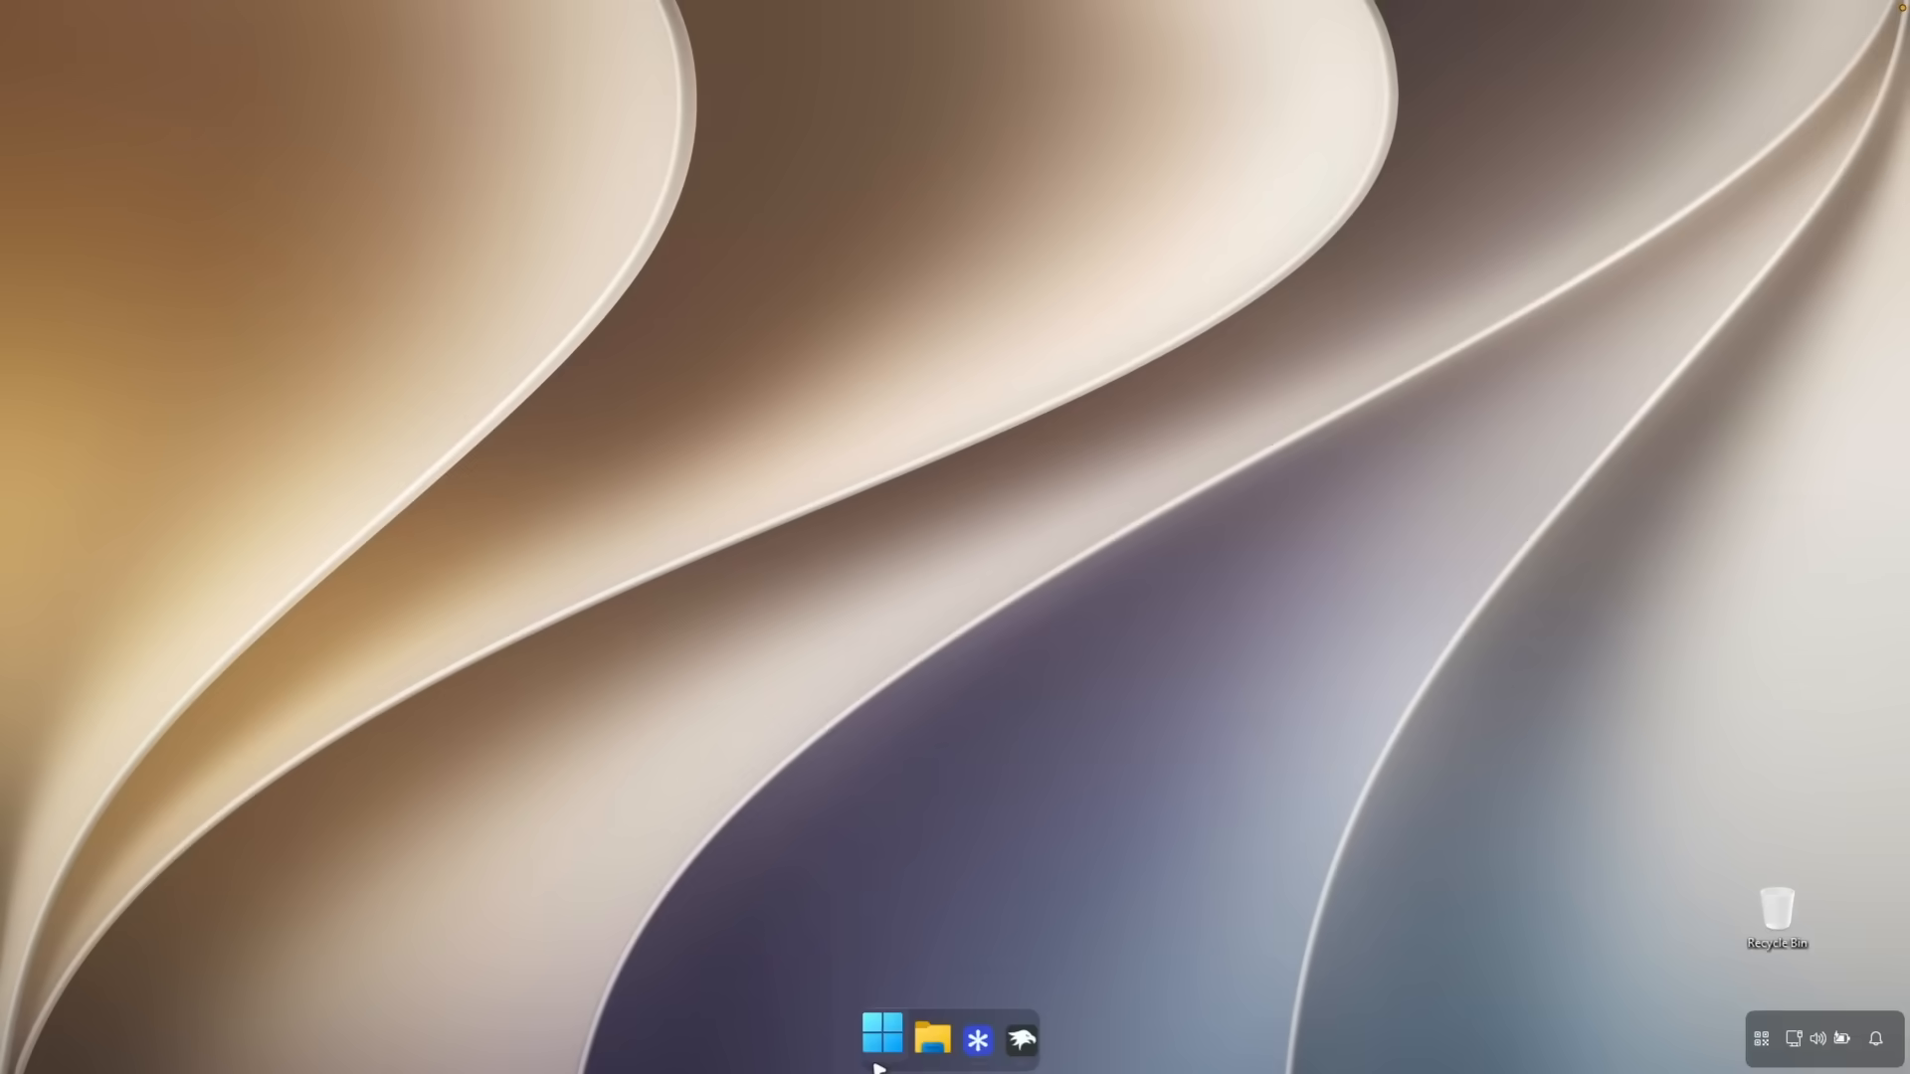
- Open and close the Start menu twice to examine its new style
{"action": "key", "text": "super"}
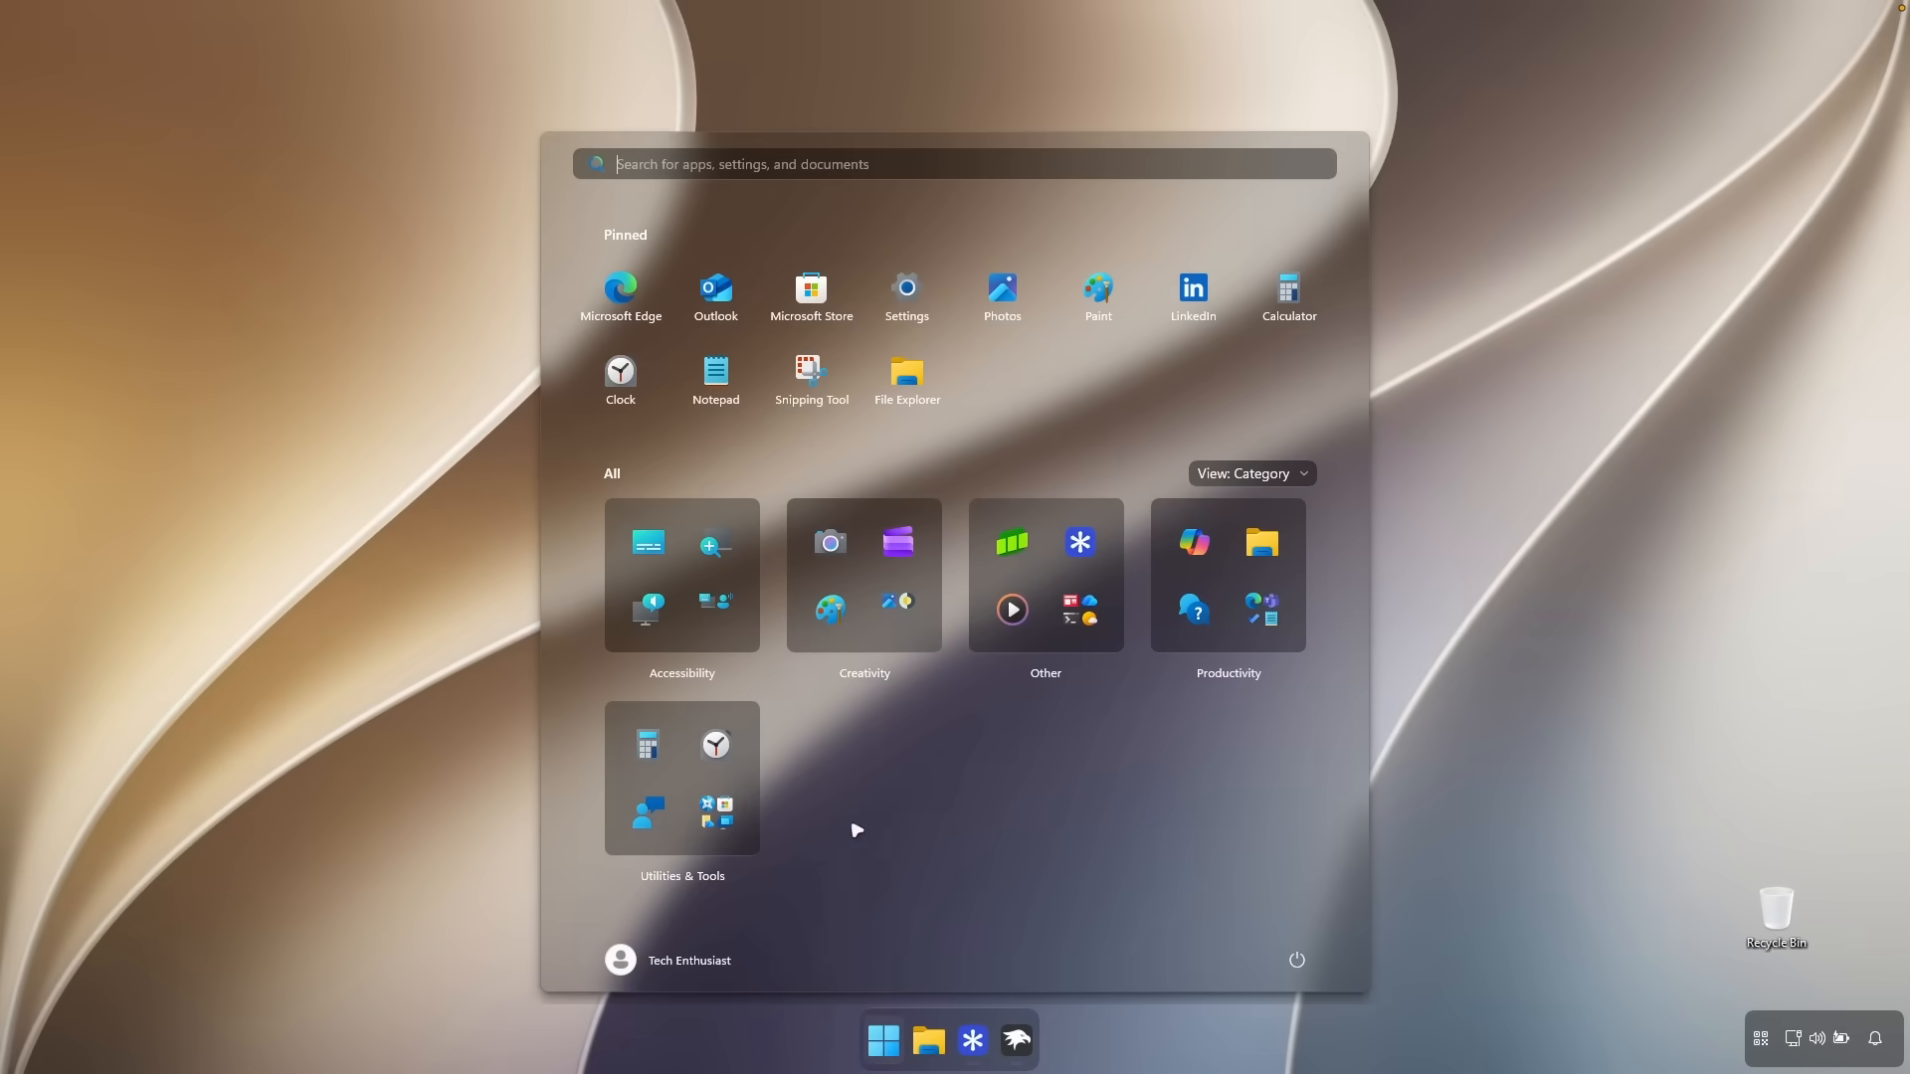
{"action": "left_click", "coordinate": [382, 382]}
{"action": "left_click", "coordinate": [883, 1040]}
{"action": "left_click", "coordinate": [1090, 1013]}
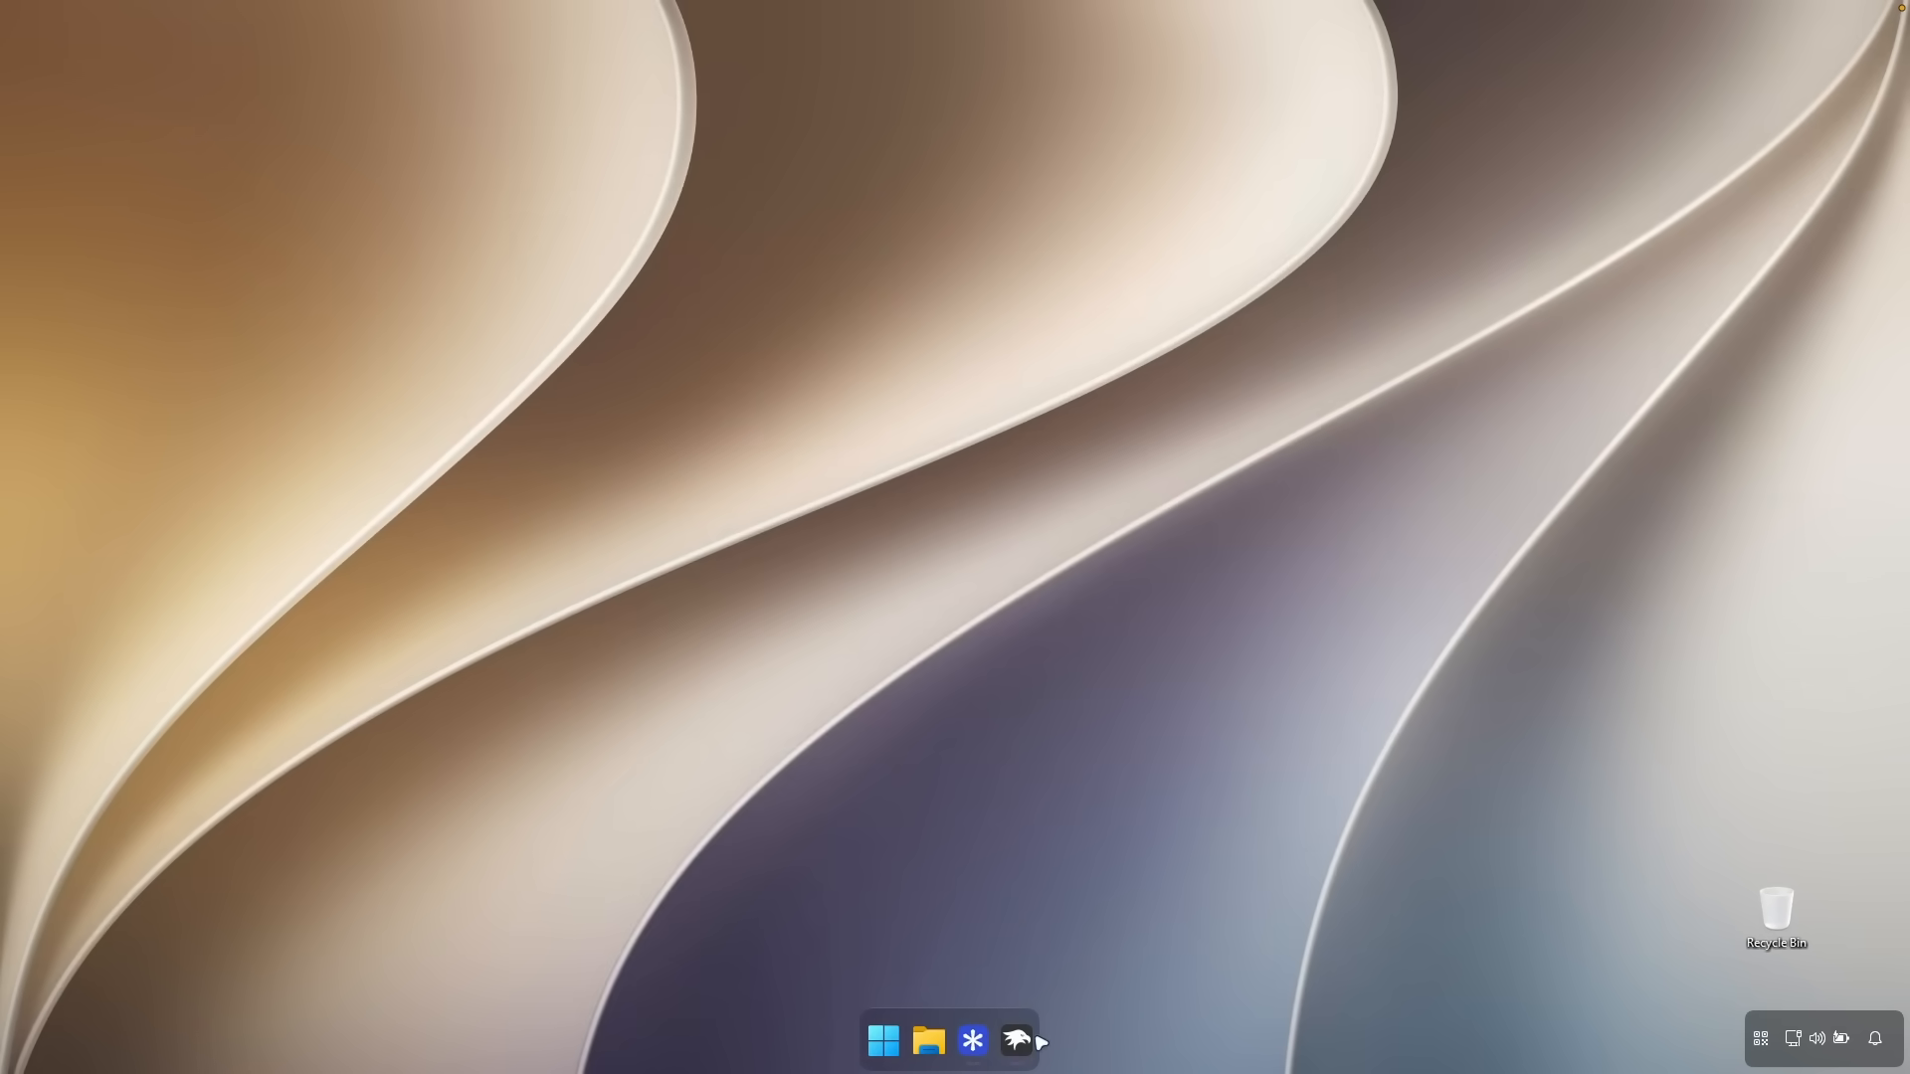
- Look through the installed mods on Windhawk's home page, minimize Windhawk and reopen the Start menu
{"action": "left_click", "coordinate": [1032, 1039]}
{"action": "left_click", "coordinate": [1143, 256]}
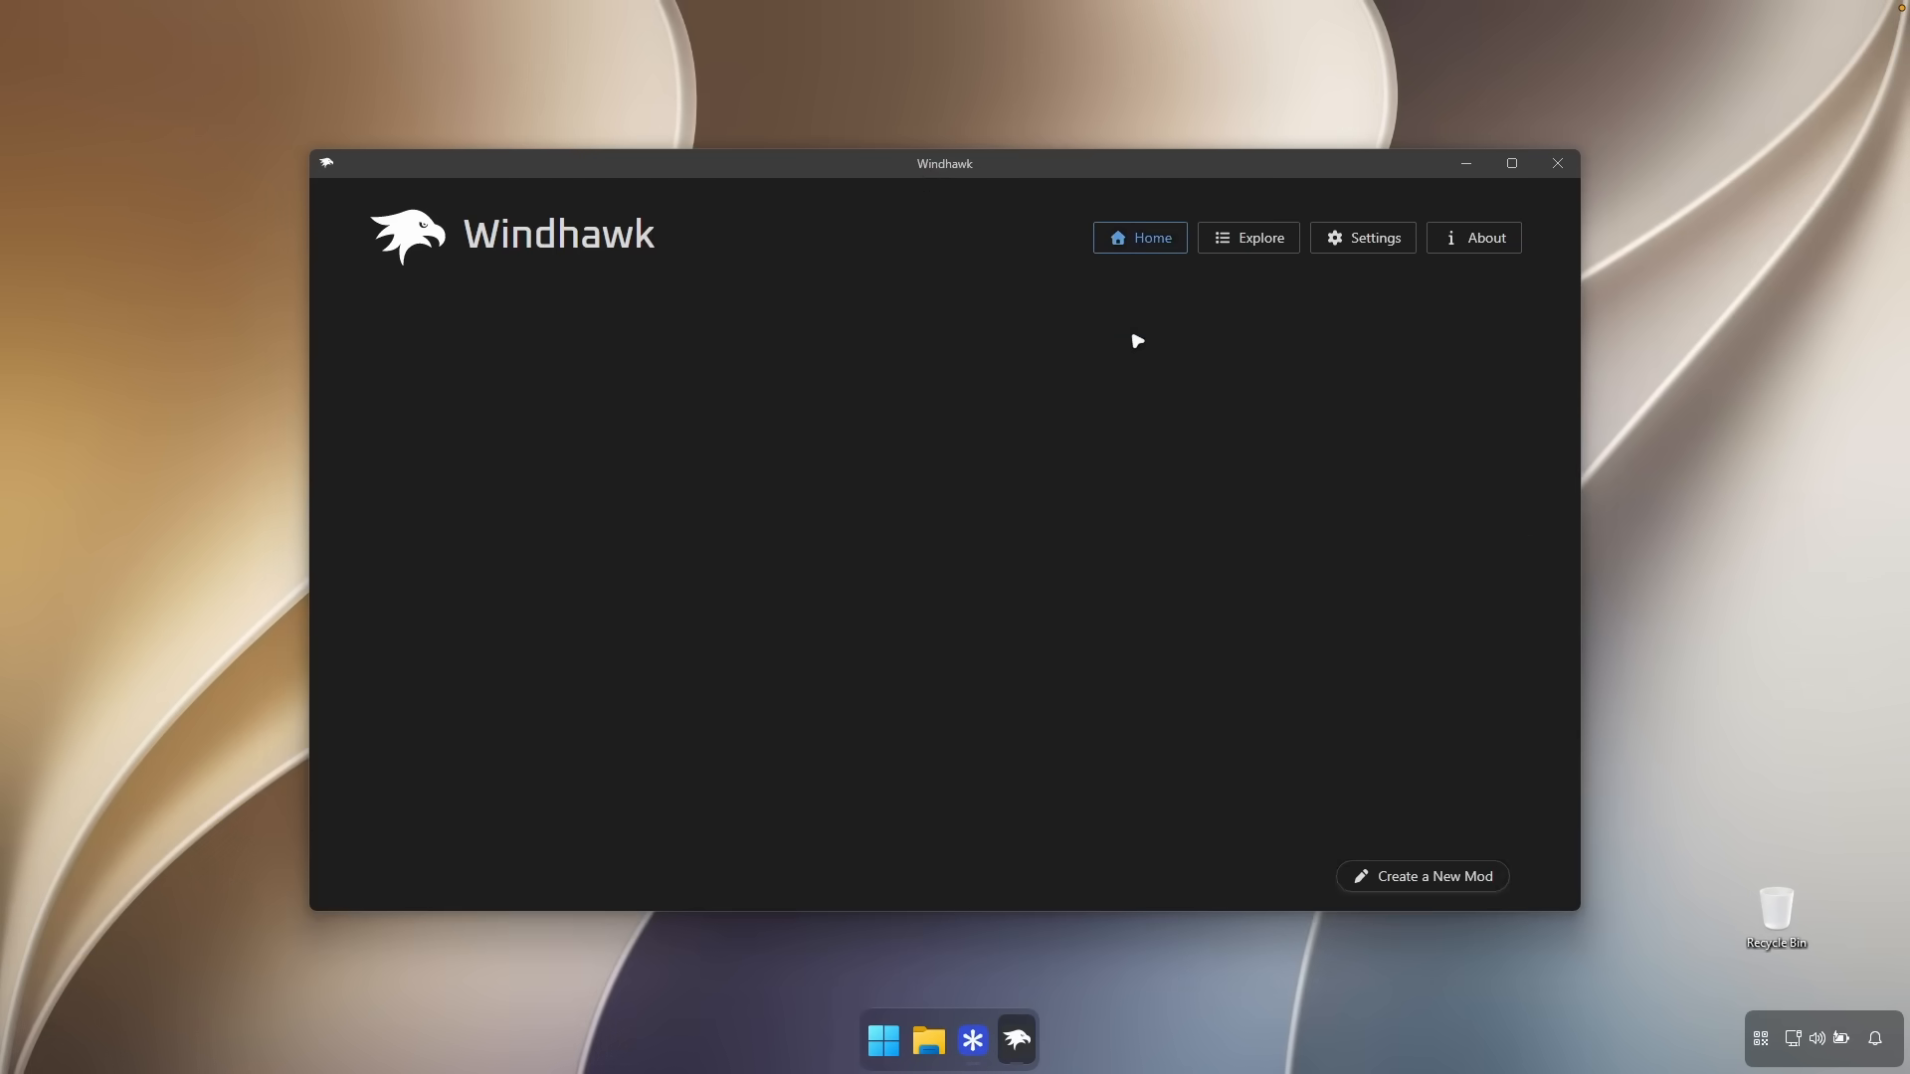
{"action": "scroll", "coordinate": [945, 476], "scroll_direction": "down", "scroll_amount": 5}
{"action": "scroll", "coordinate": [973, 525], "scroll_direction": "up", "scroll_amount": 5}
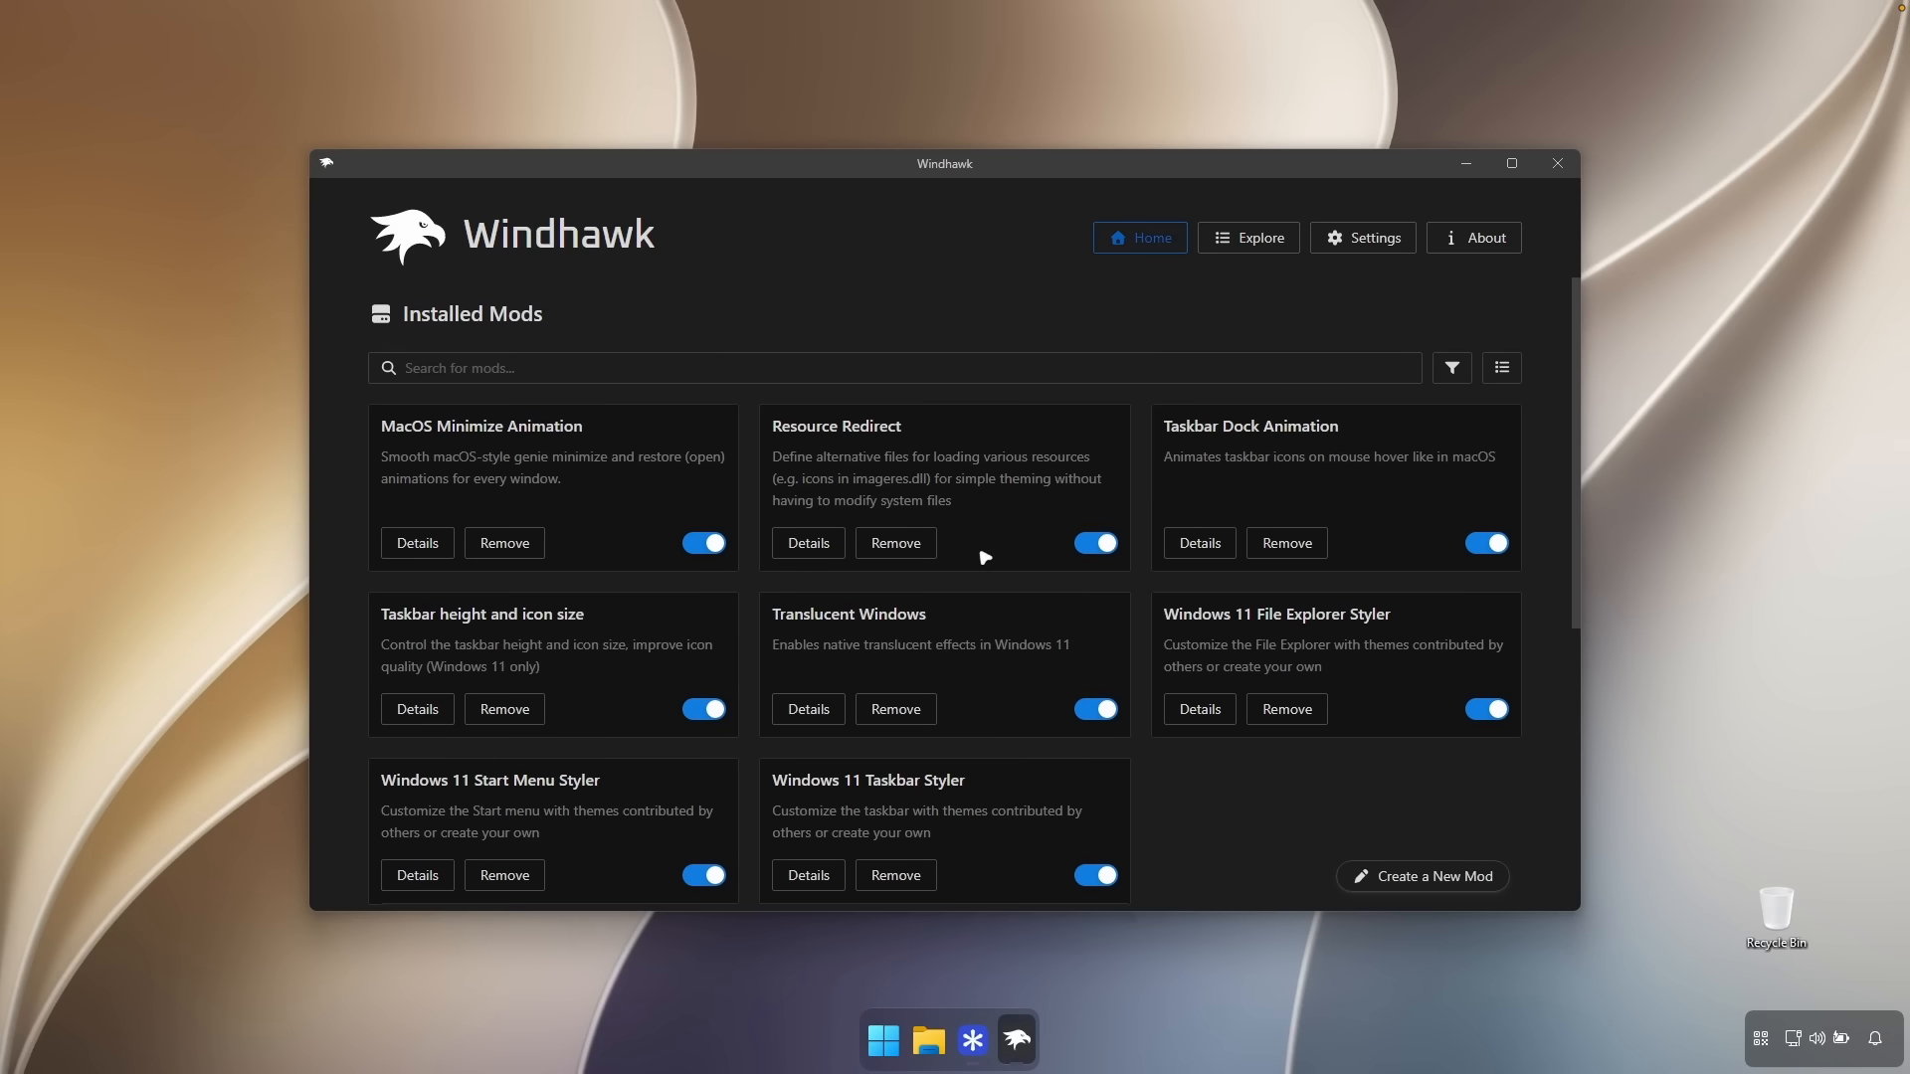
{"action": "left_click", "coordinate": [1466, 163]}
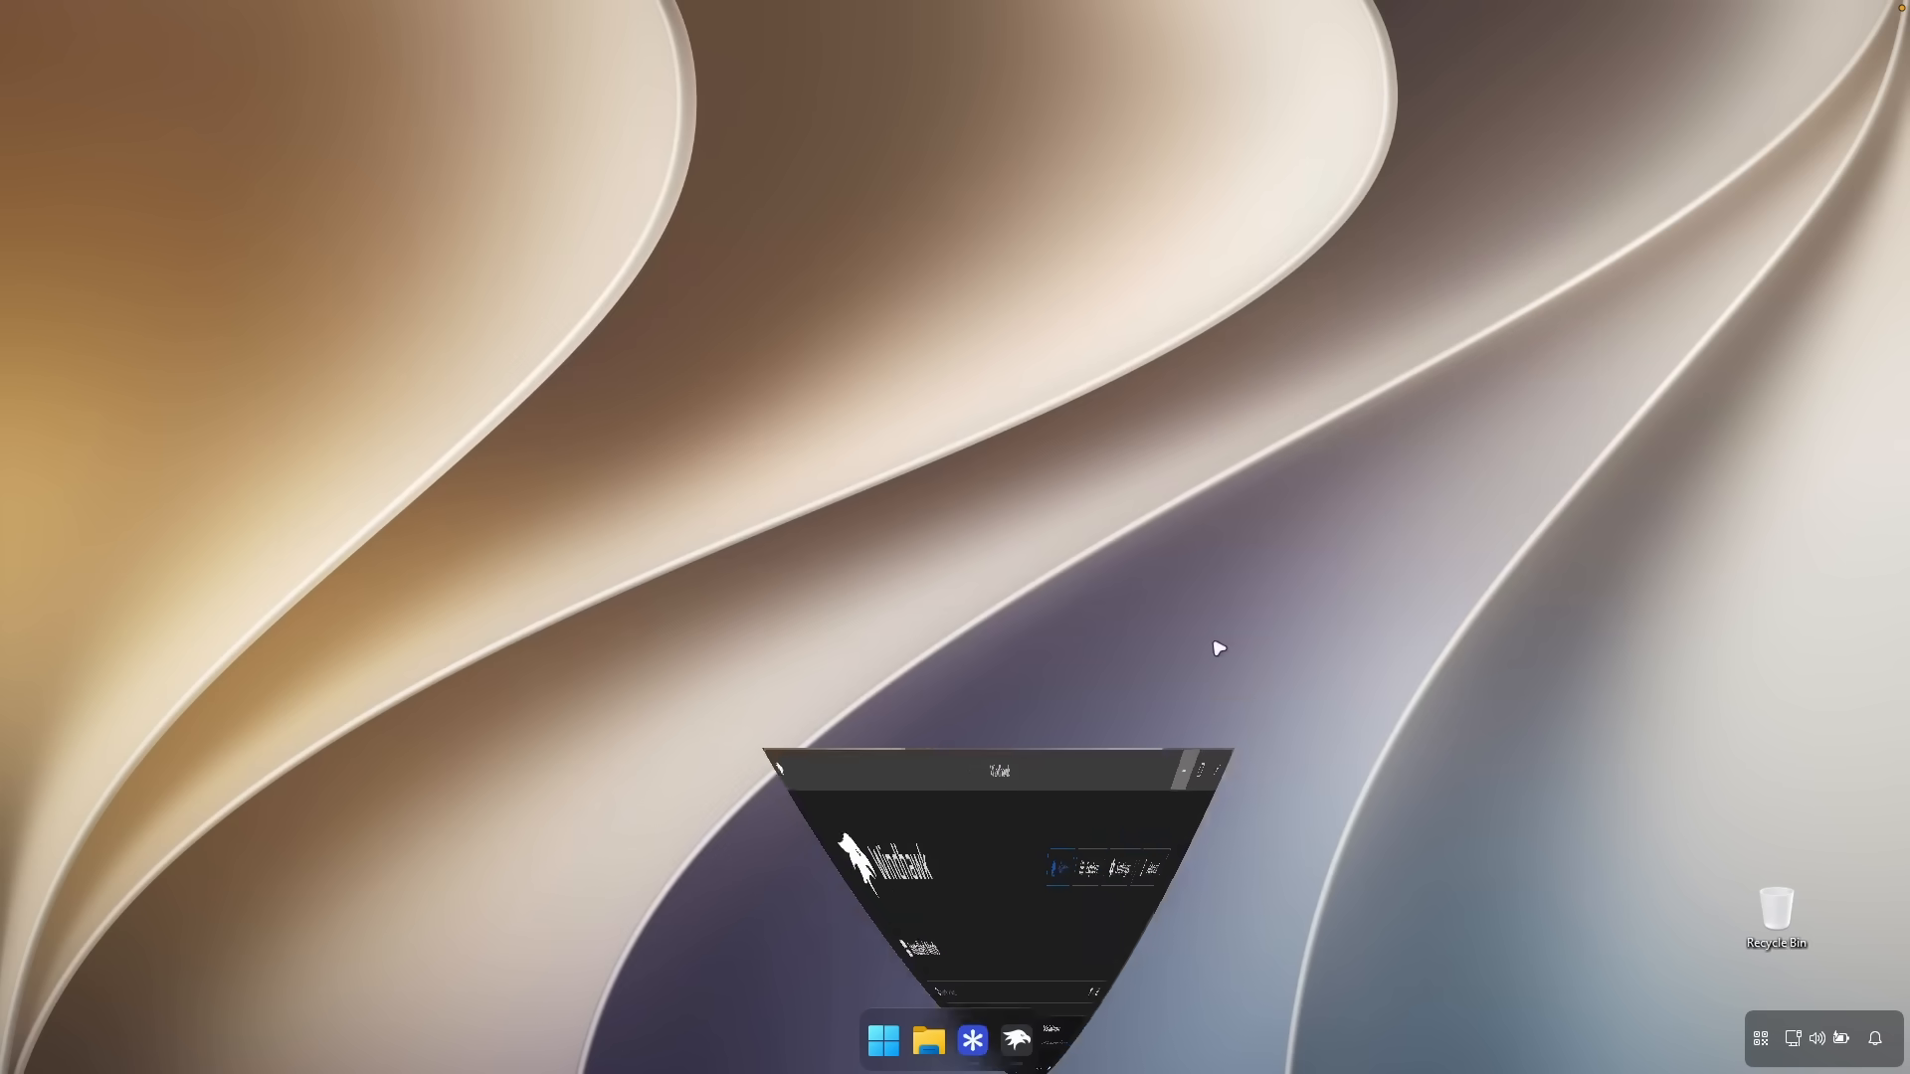
{"action": "left_click", "coordinate": [883, 1040]}
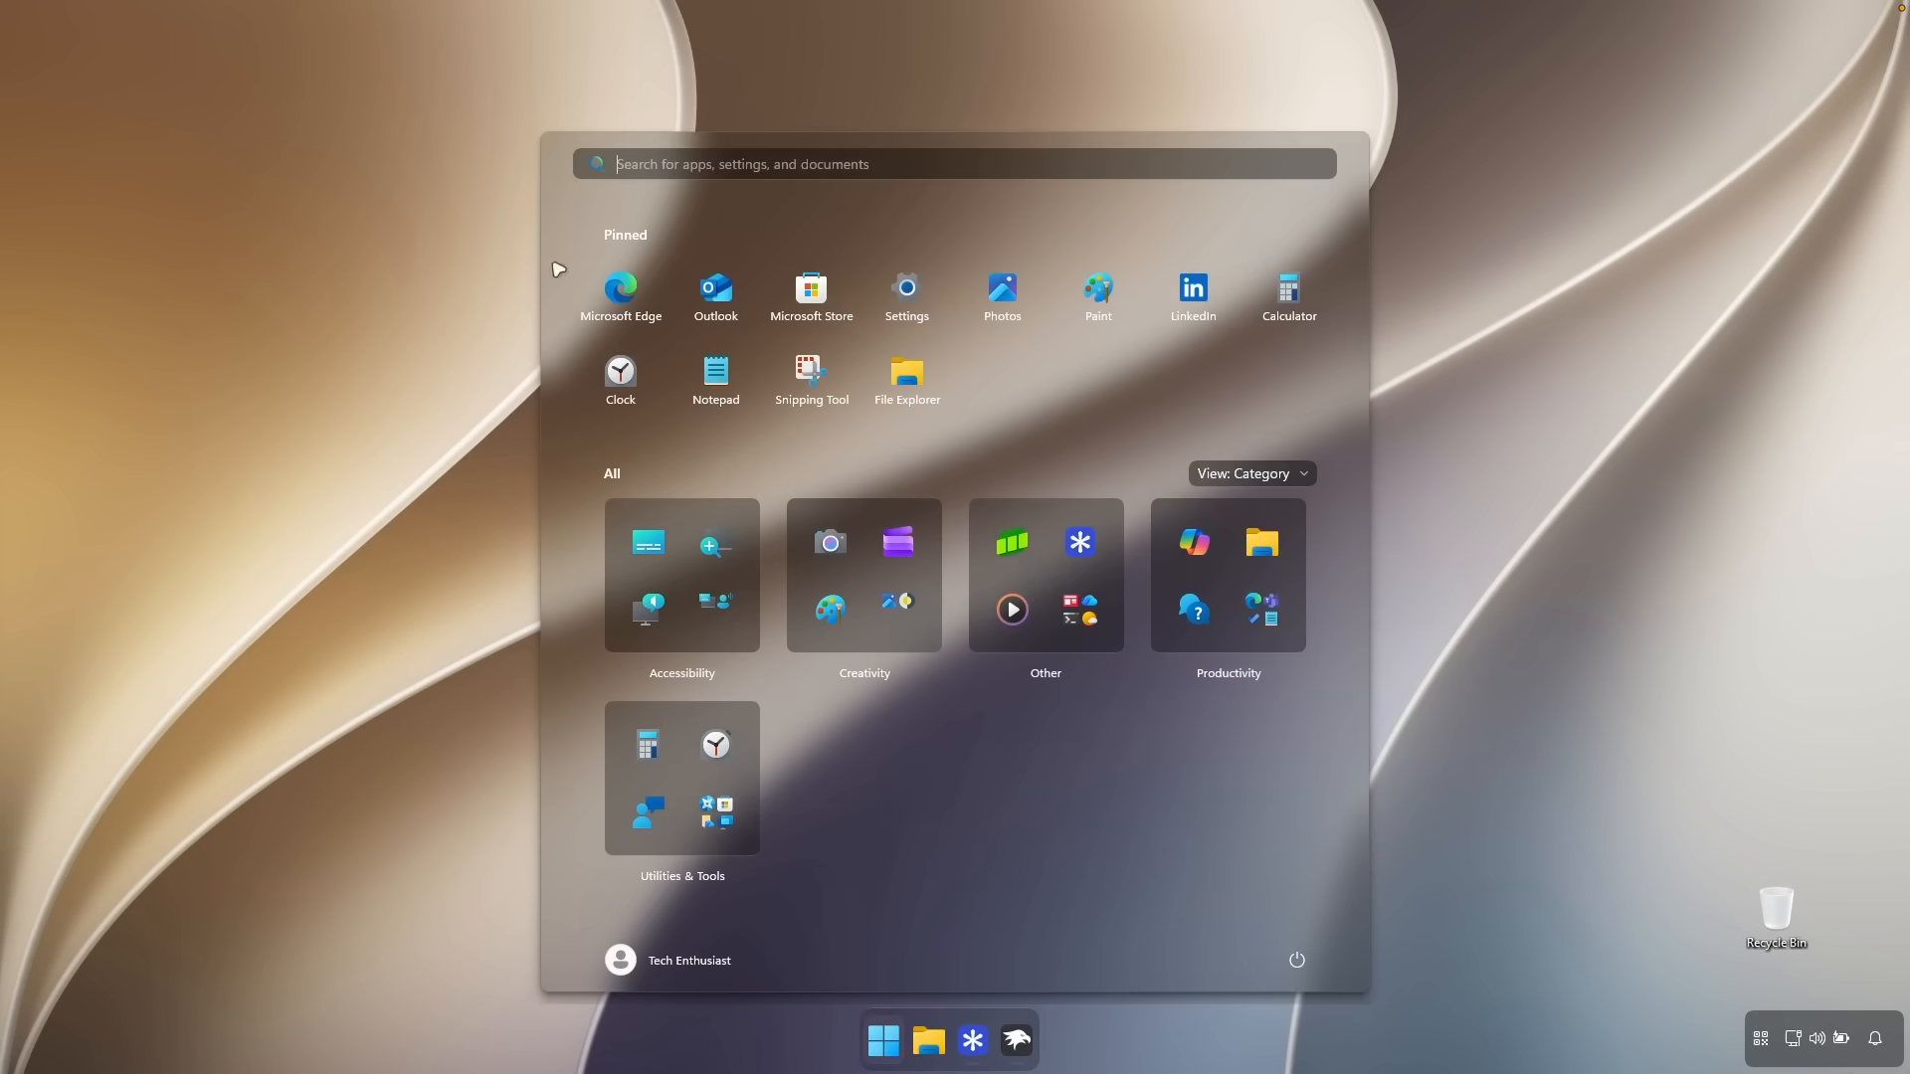
- Close the Start menu, switch to the browser, download Rainmeter 4.5.26 from rainmeter.net and run its setup as a standard installation
{"action": "left_click", "coordinate": [307, 162]}
{"action": "left_click", "coordinate": [972, 1040]}
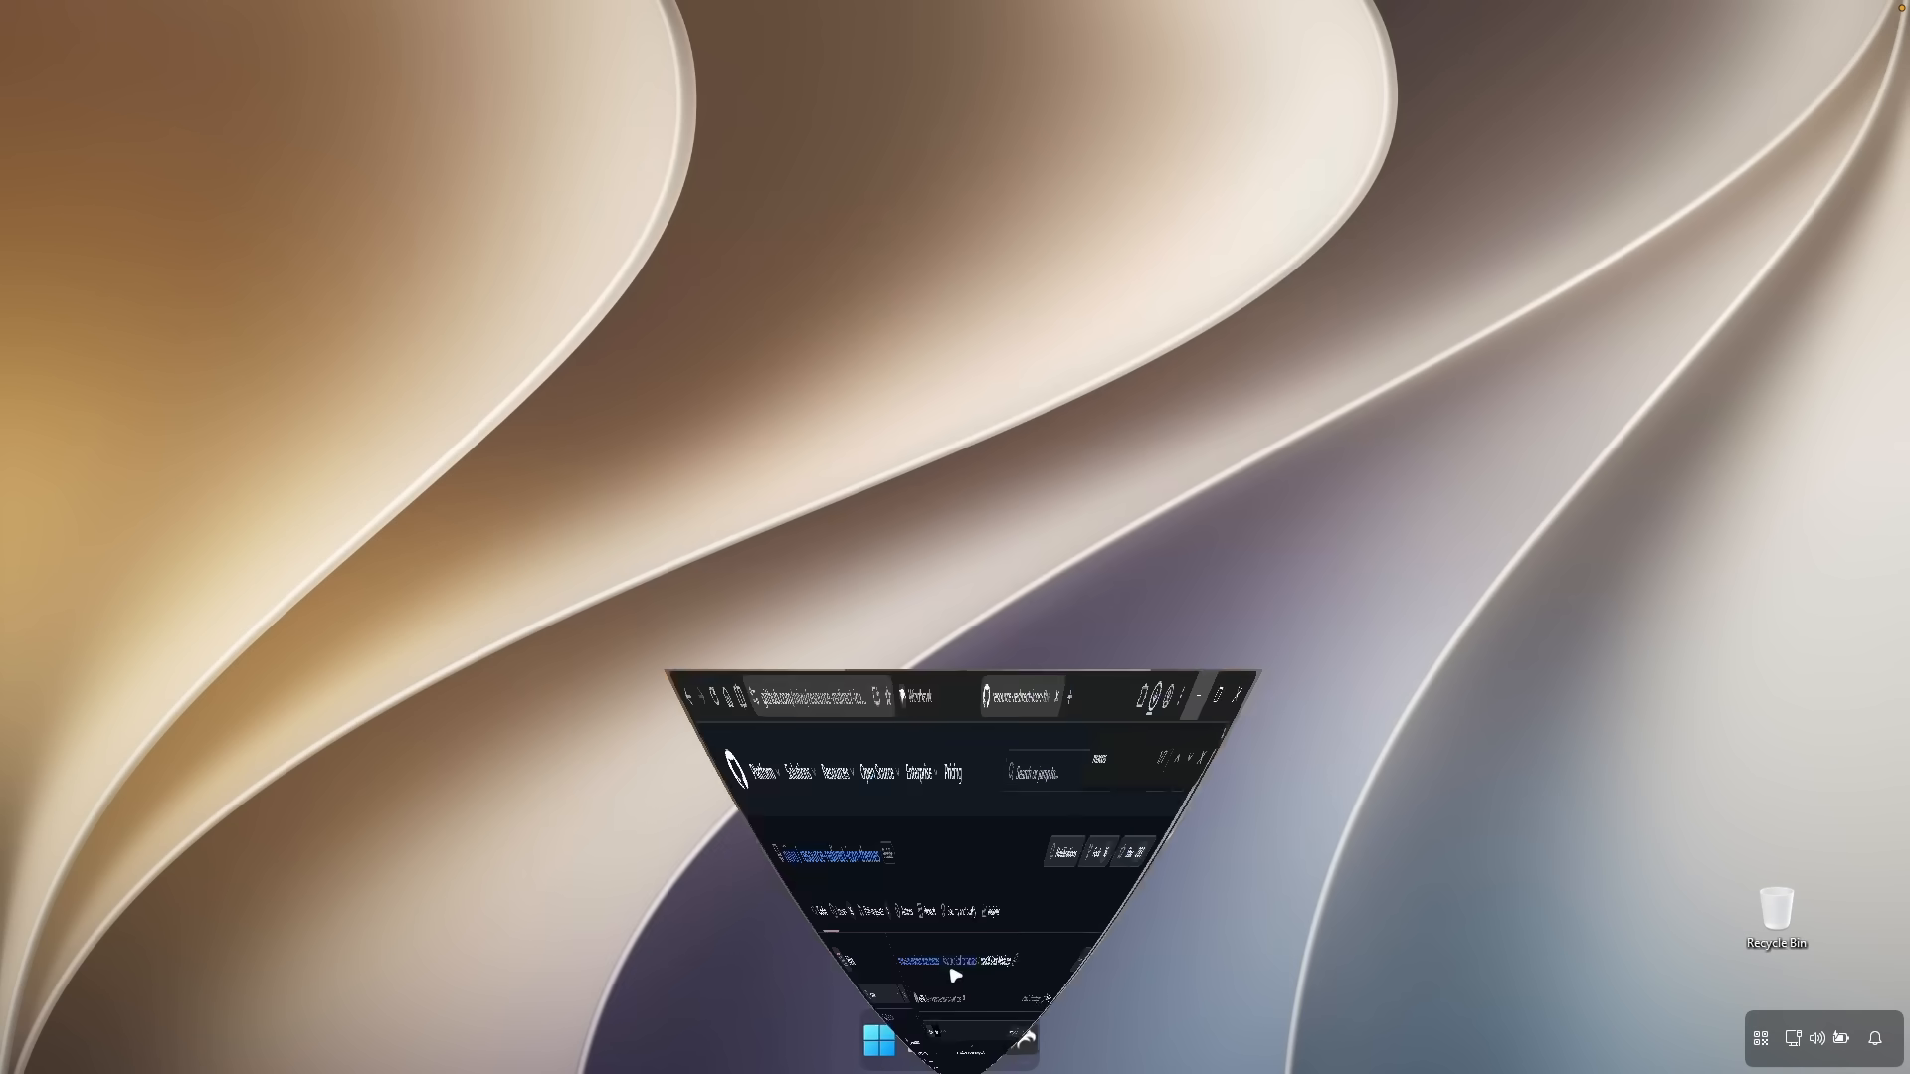
{"action": "left_click", "coordinate": [612, 131]}
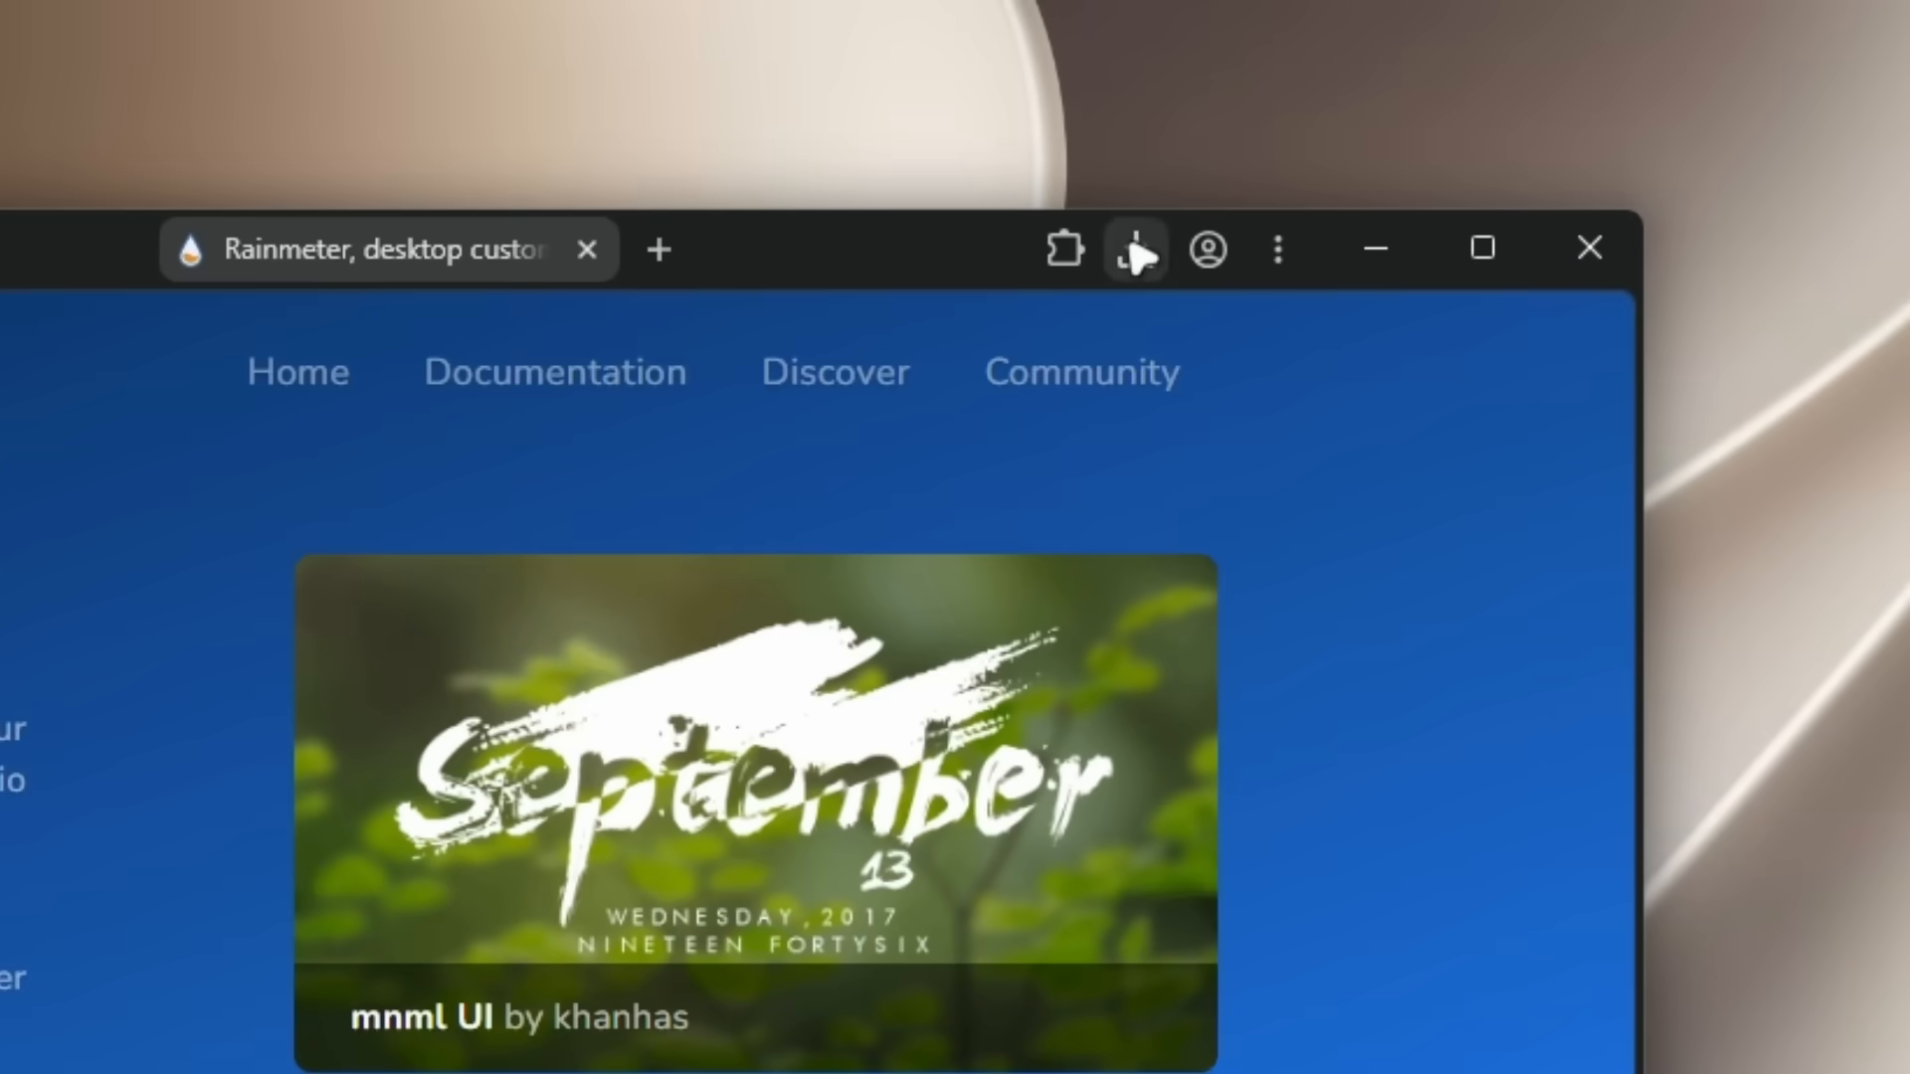
{"action": "left_click", "coordinate": [1426, 130]}
{"action": "left_click", "coordinate": [858, 497]}
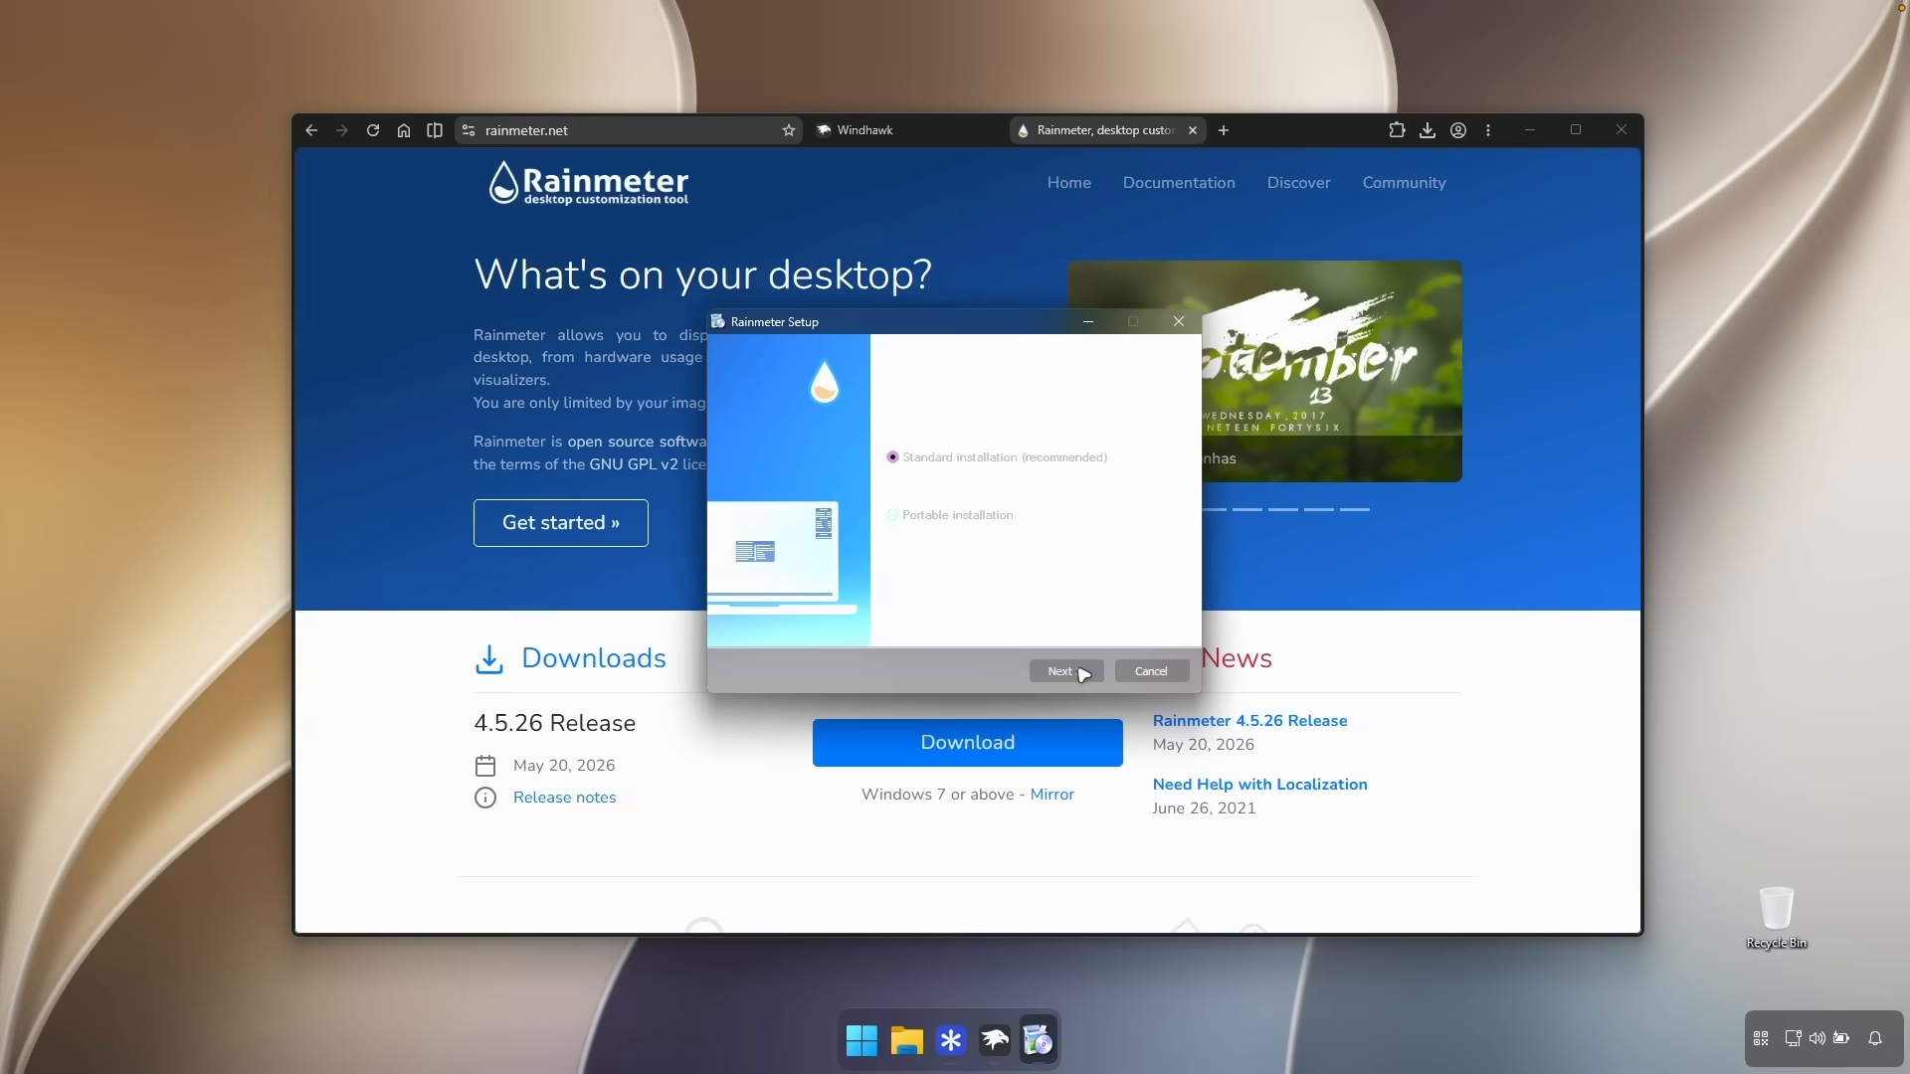
{"action": "left_click", "coordinate": [1060, 671]}
{"action": "left_click", "coordinate": [1072, 669]}
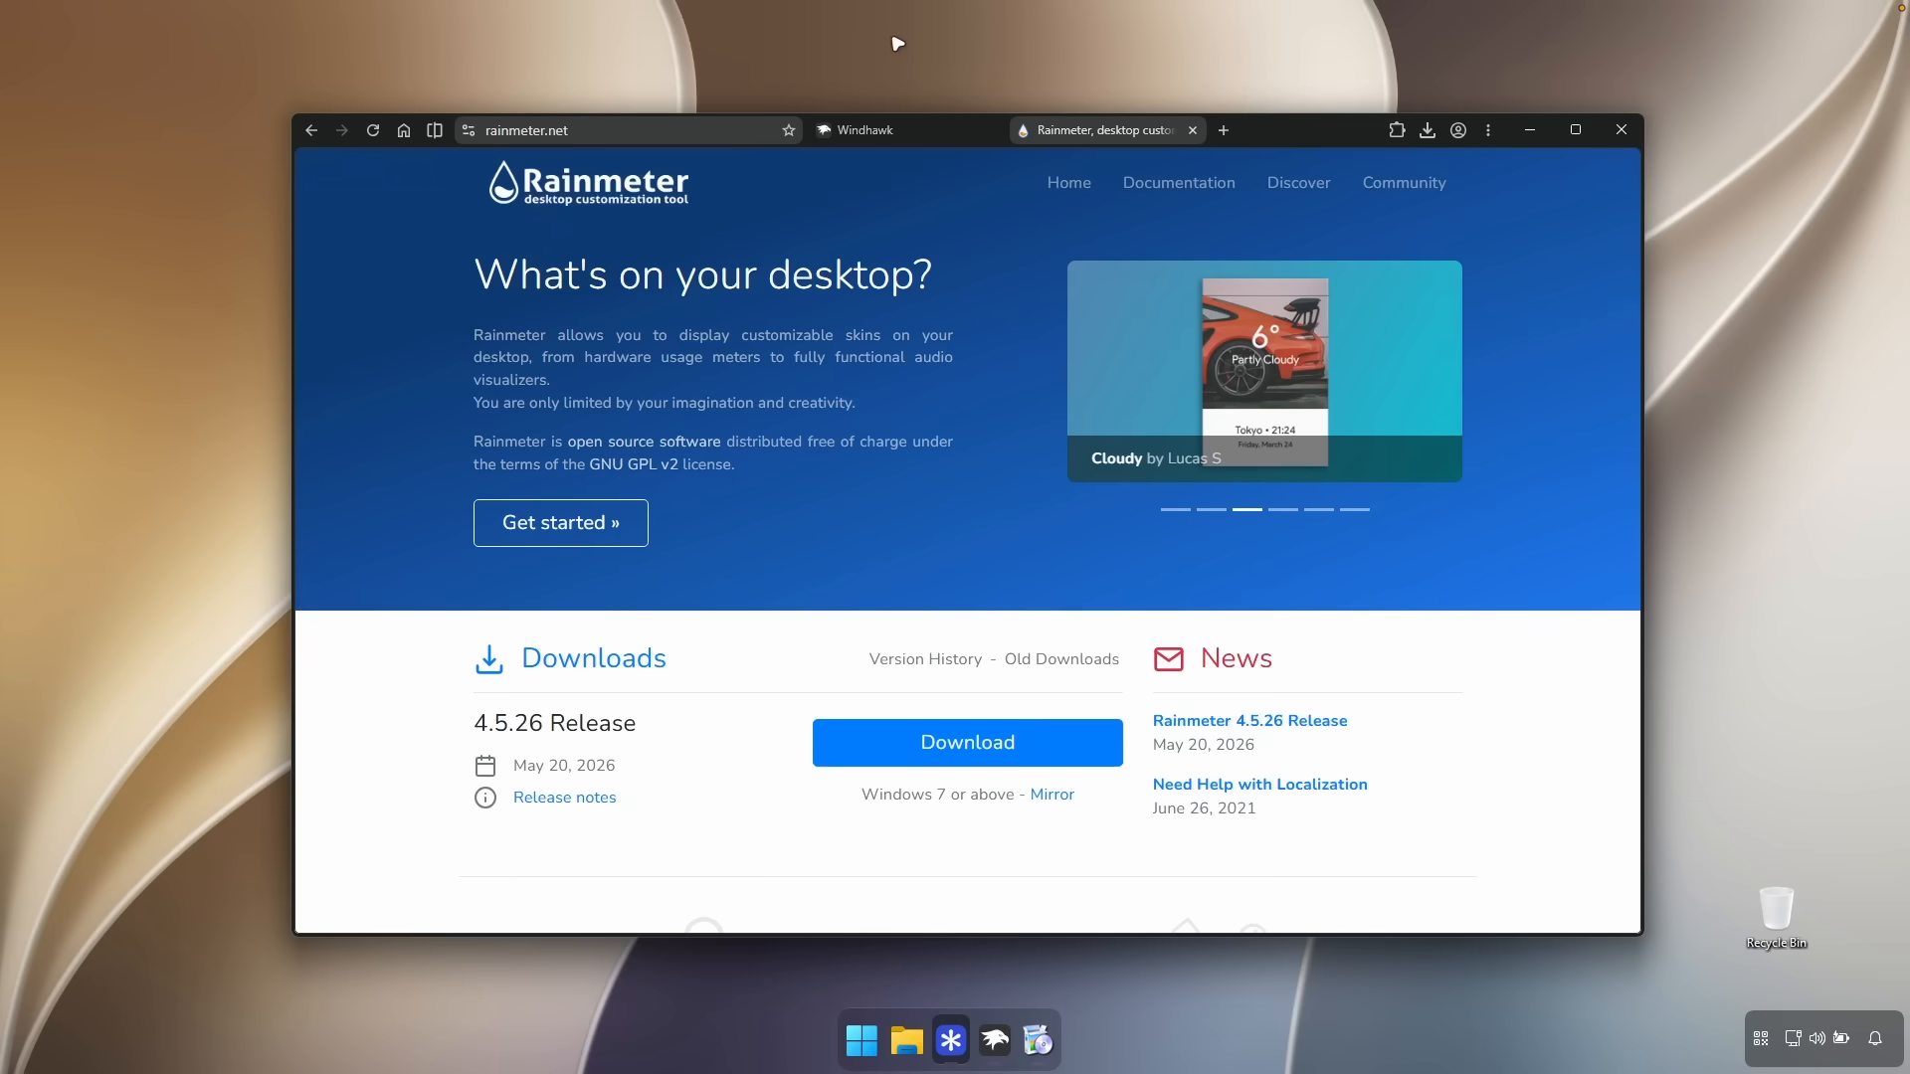
- Download the basic version of Droptop Four from droptopfour.com, finish the Rainmeter setup and minimize the browser
{"action": "left_click", "coordinate": [753, 120]}
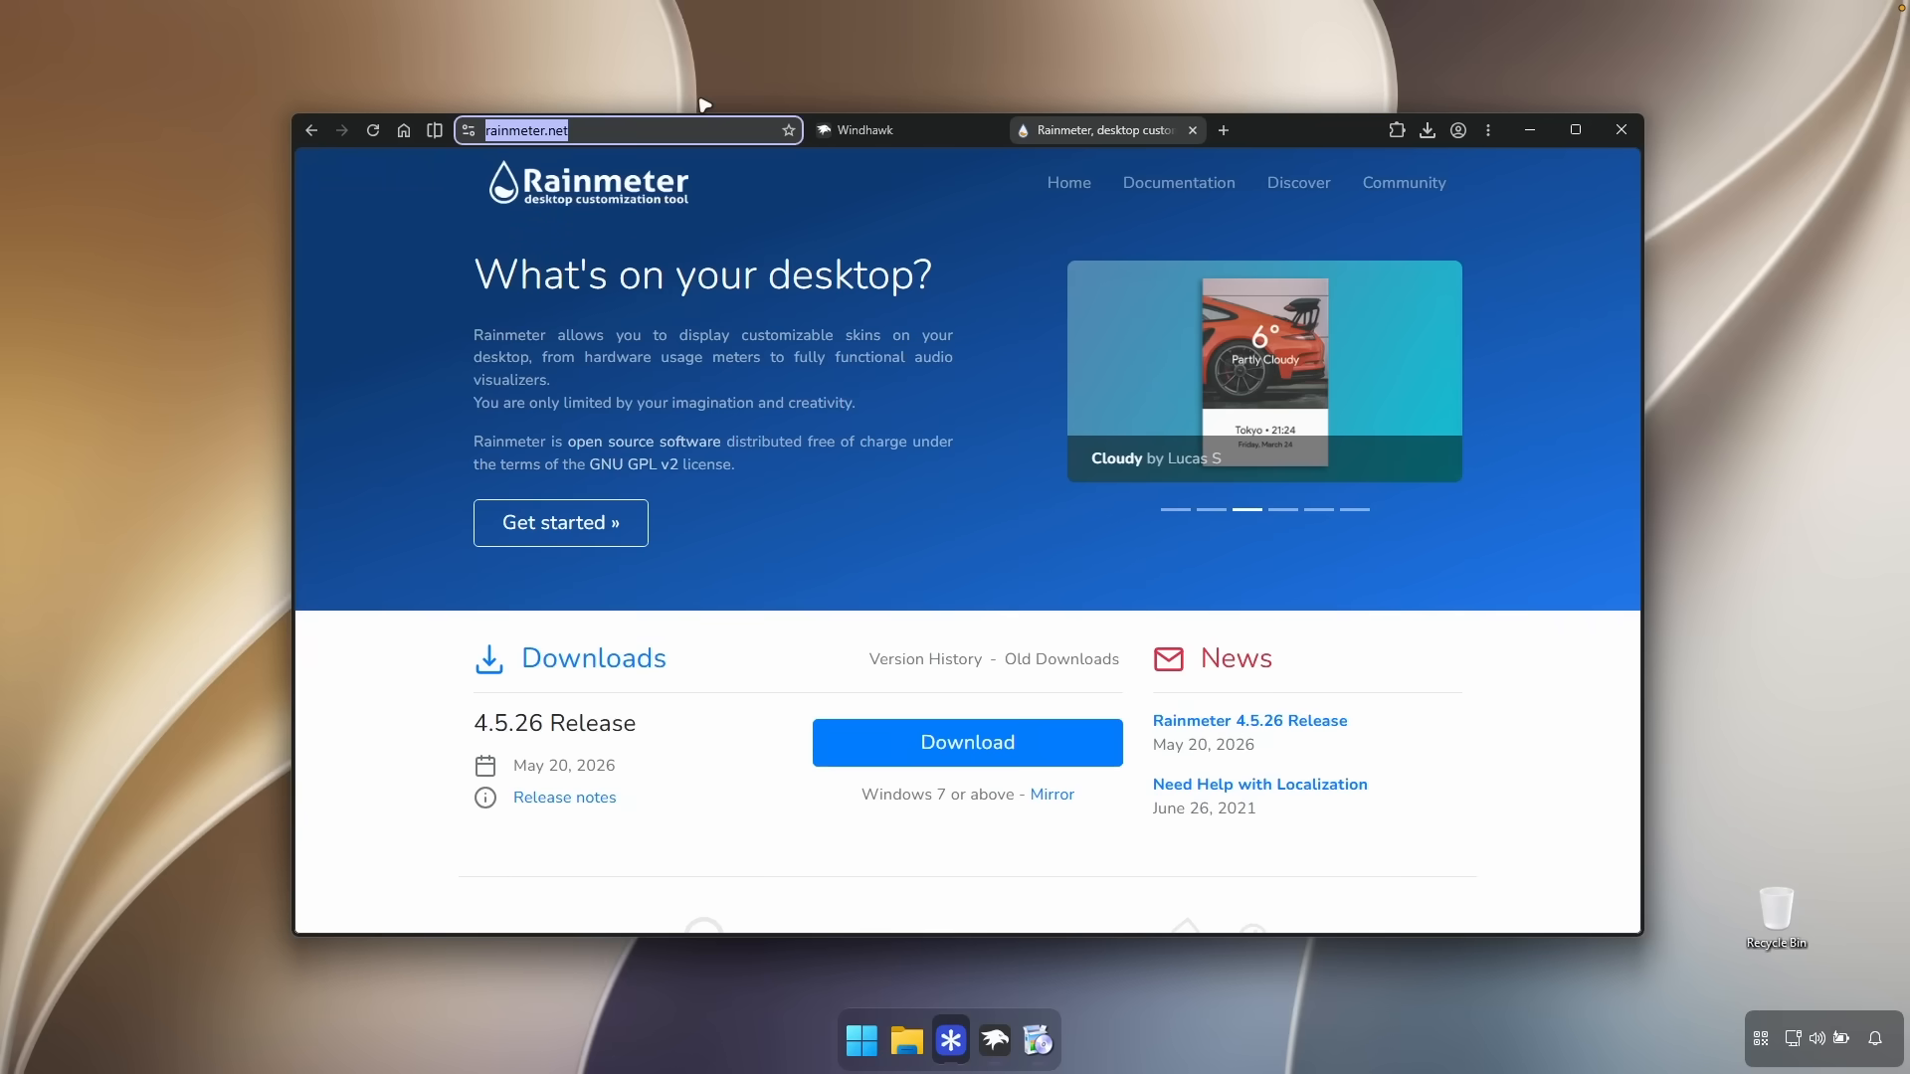
{"action": "type", "text": "droš"}
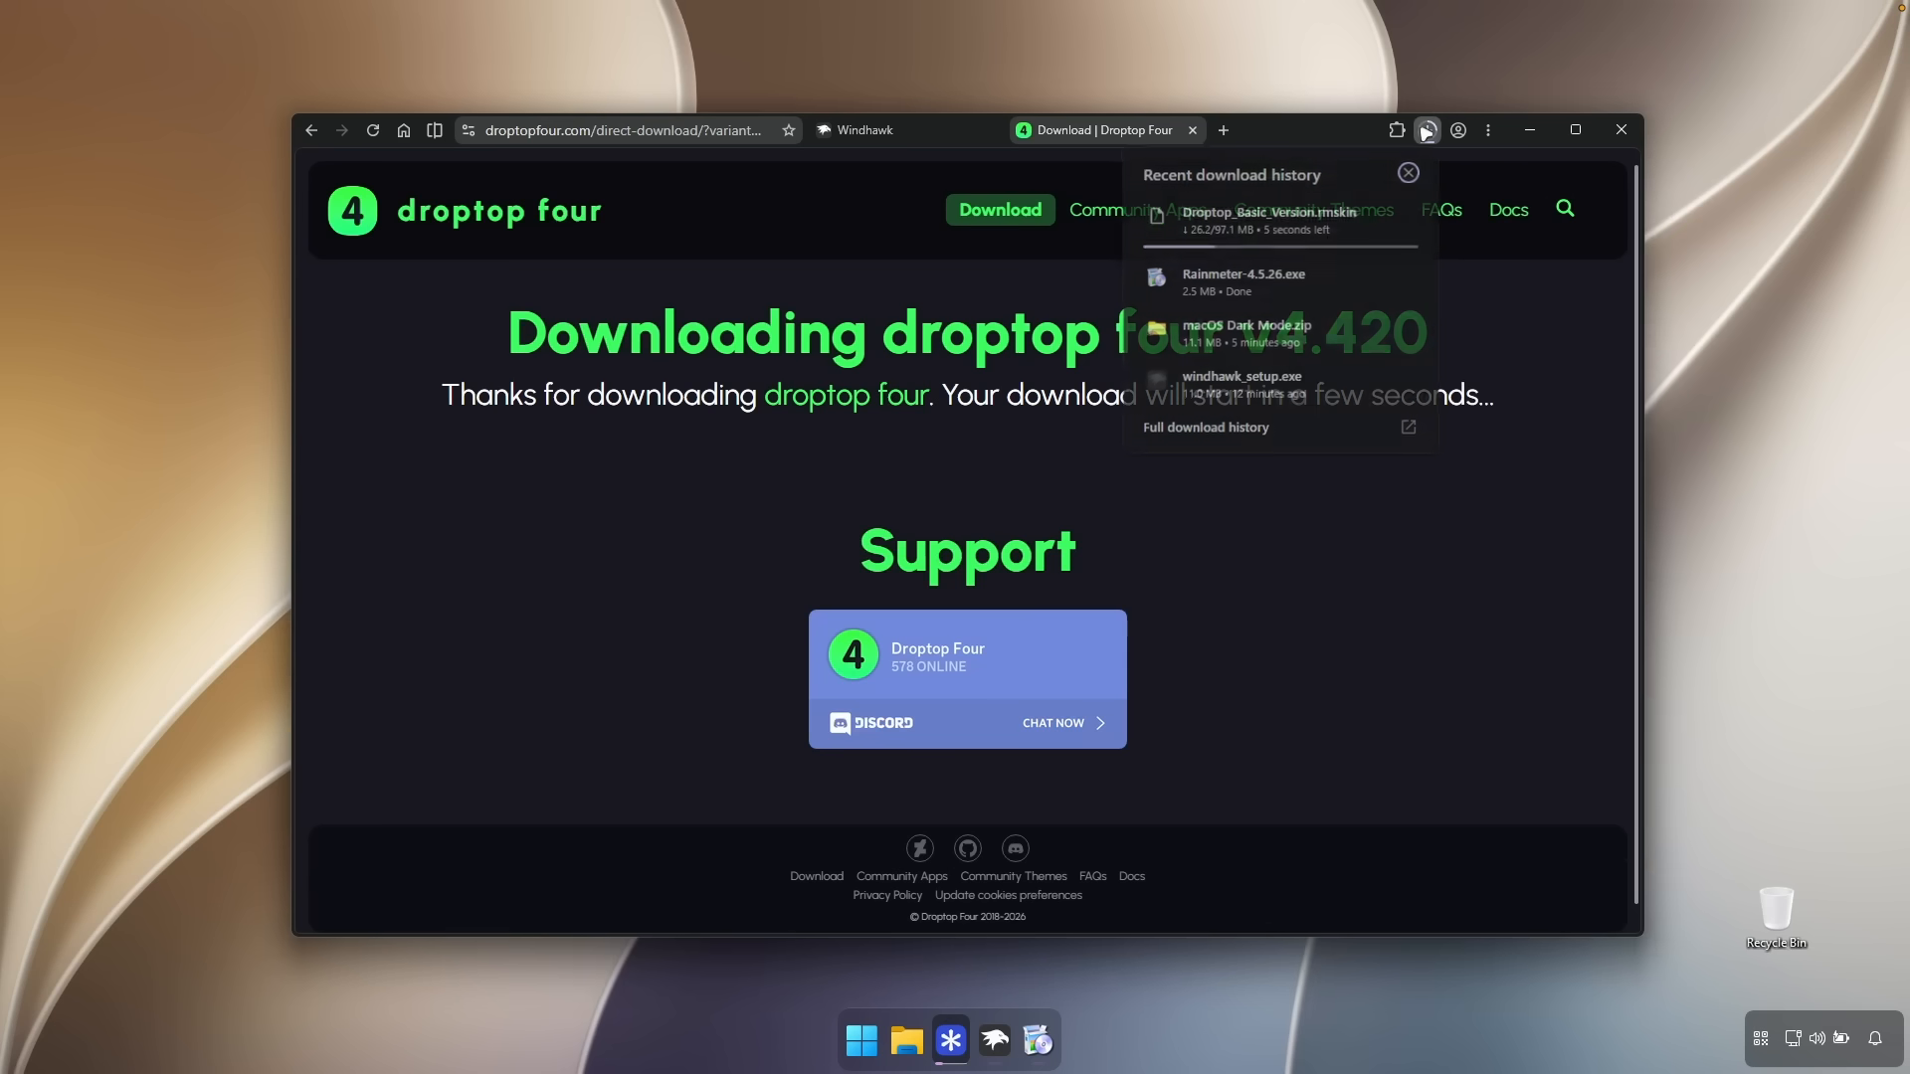
{"action": "left_click", "coordinate": [1037, 1040]}
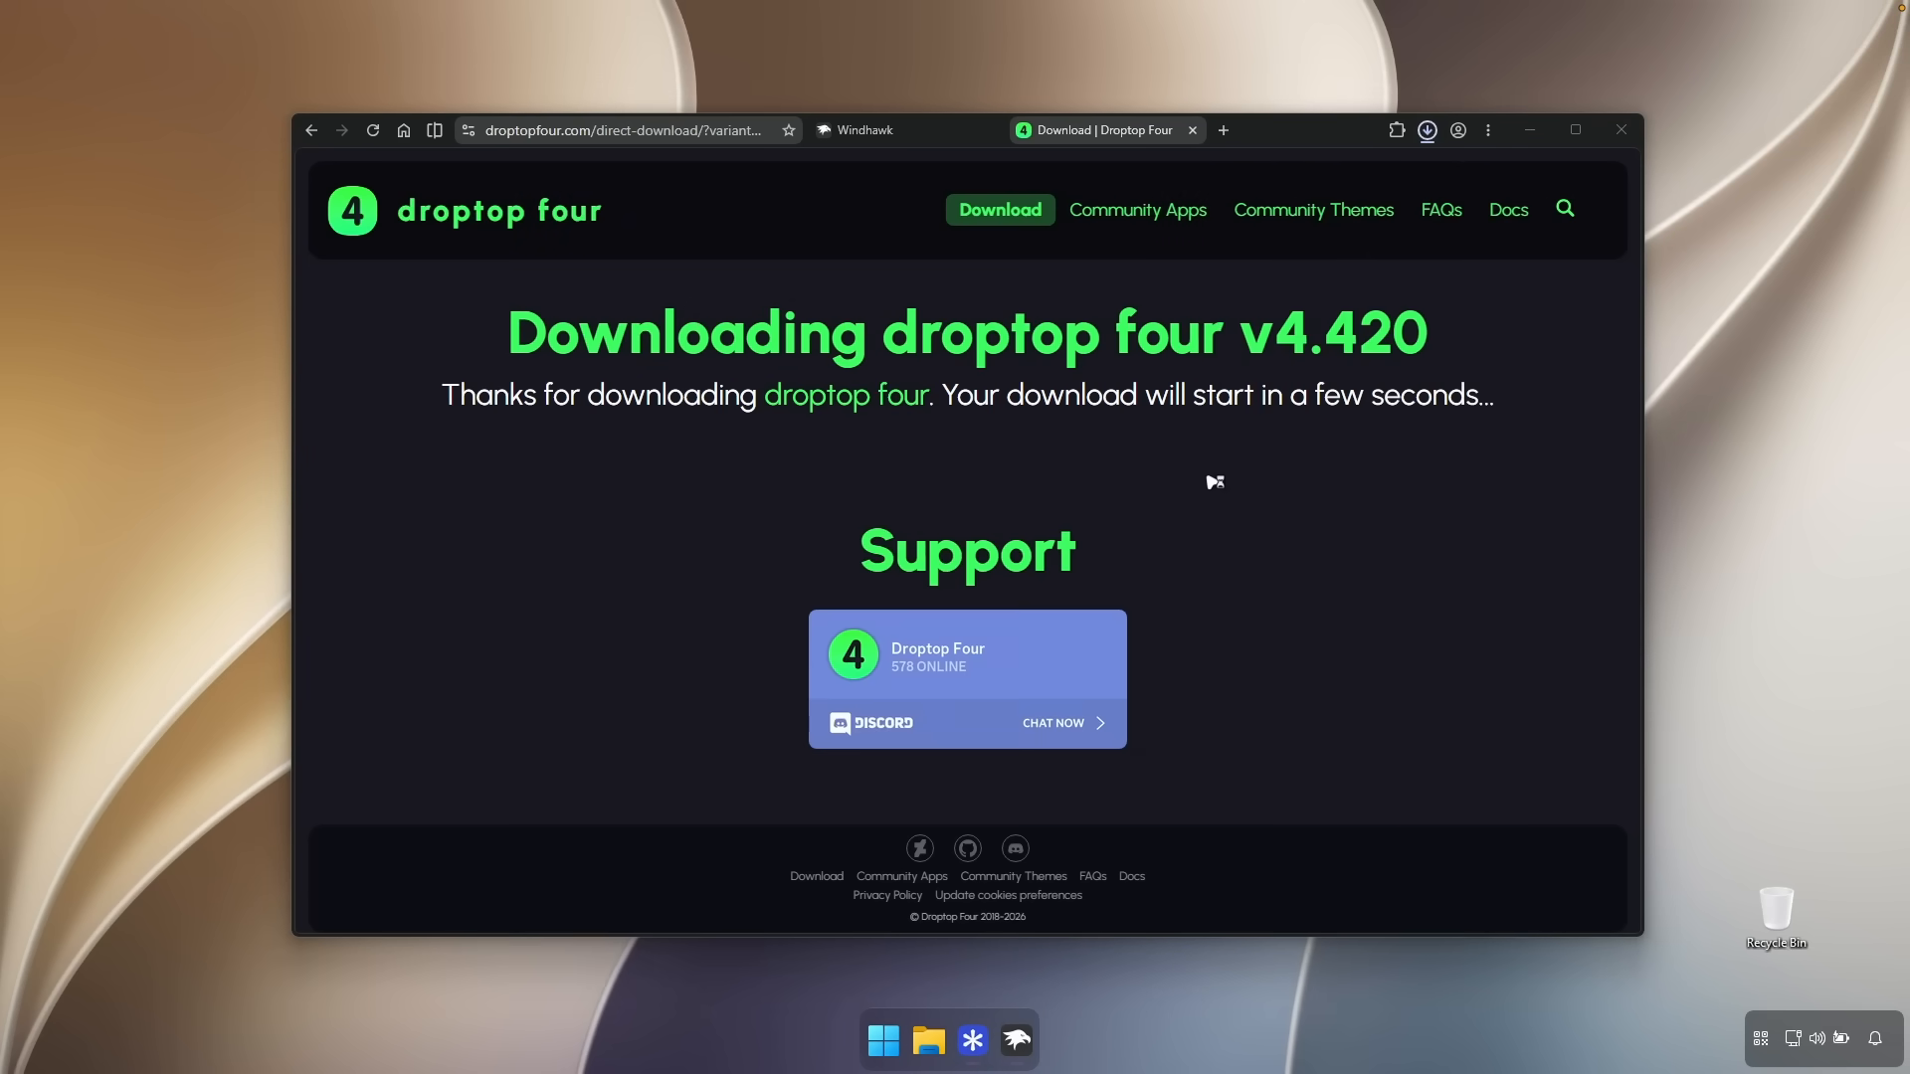
{"action": "left_click", "coordinate": [1529, 129]}
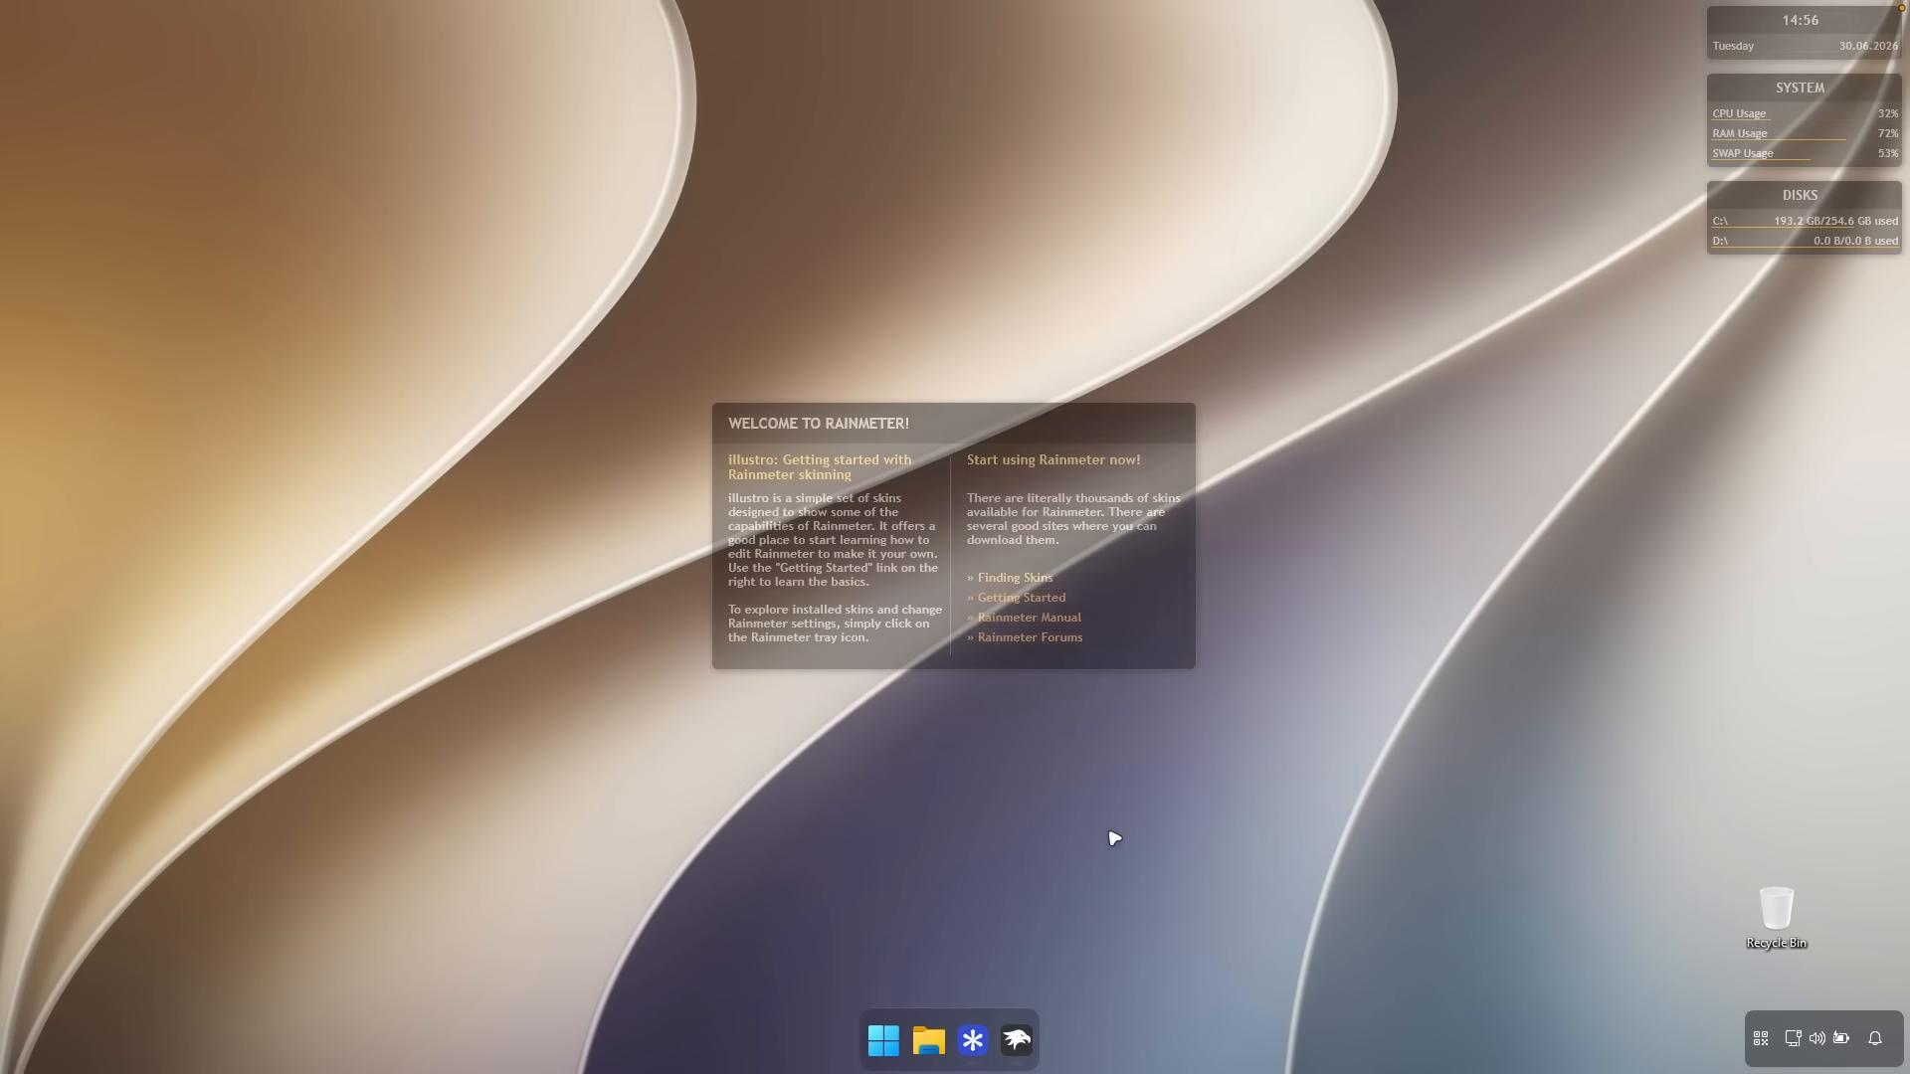
- Unload Rainmeter's default illustro skins from the desktop: Welcome, Disk, System and Clock
{"action": "right_click", "coordinate": [1106, 681]}
{"action": "left_click", "coordinate": [1106, 674]}
{"action": "right_click", "coordinate": [1778, 210]}
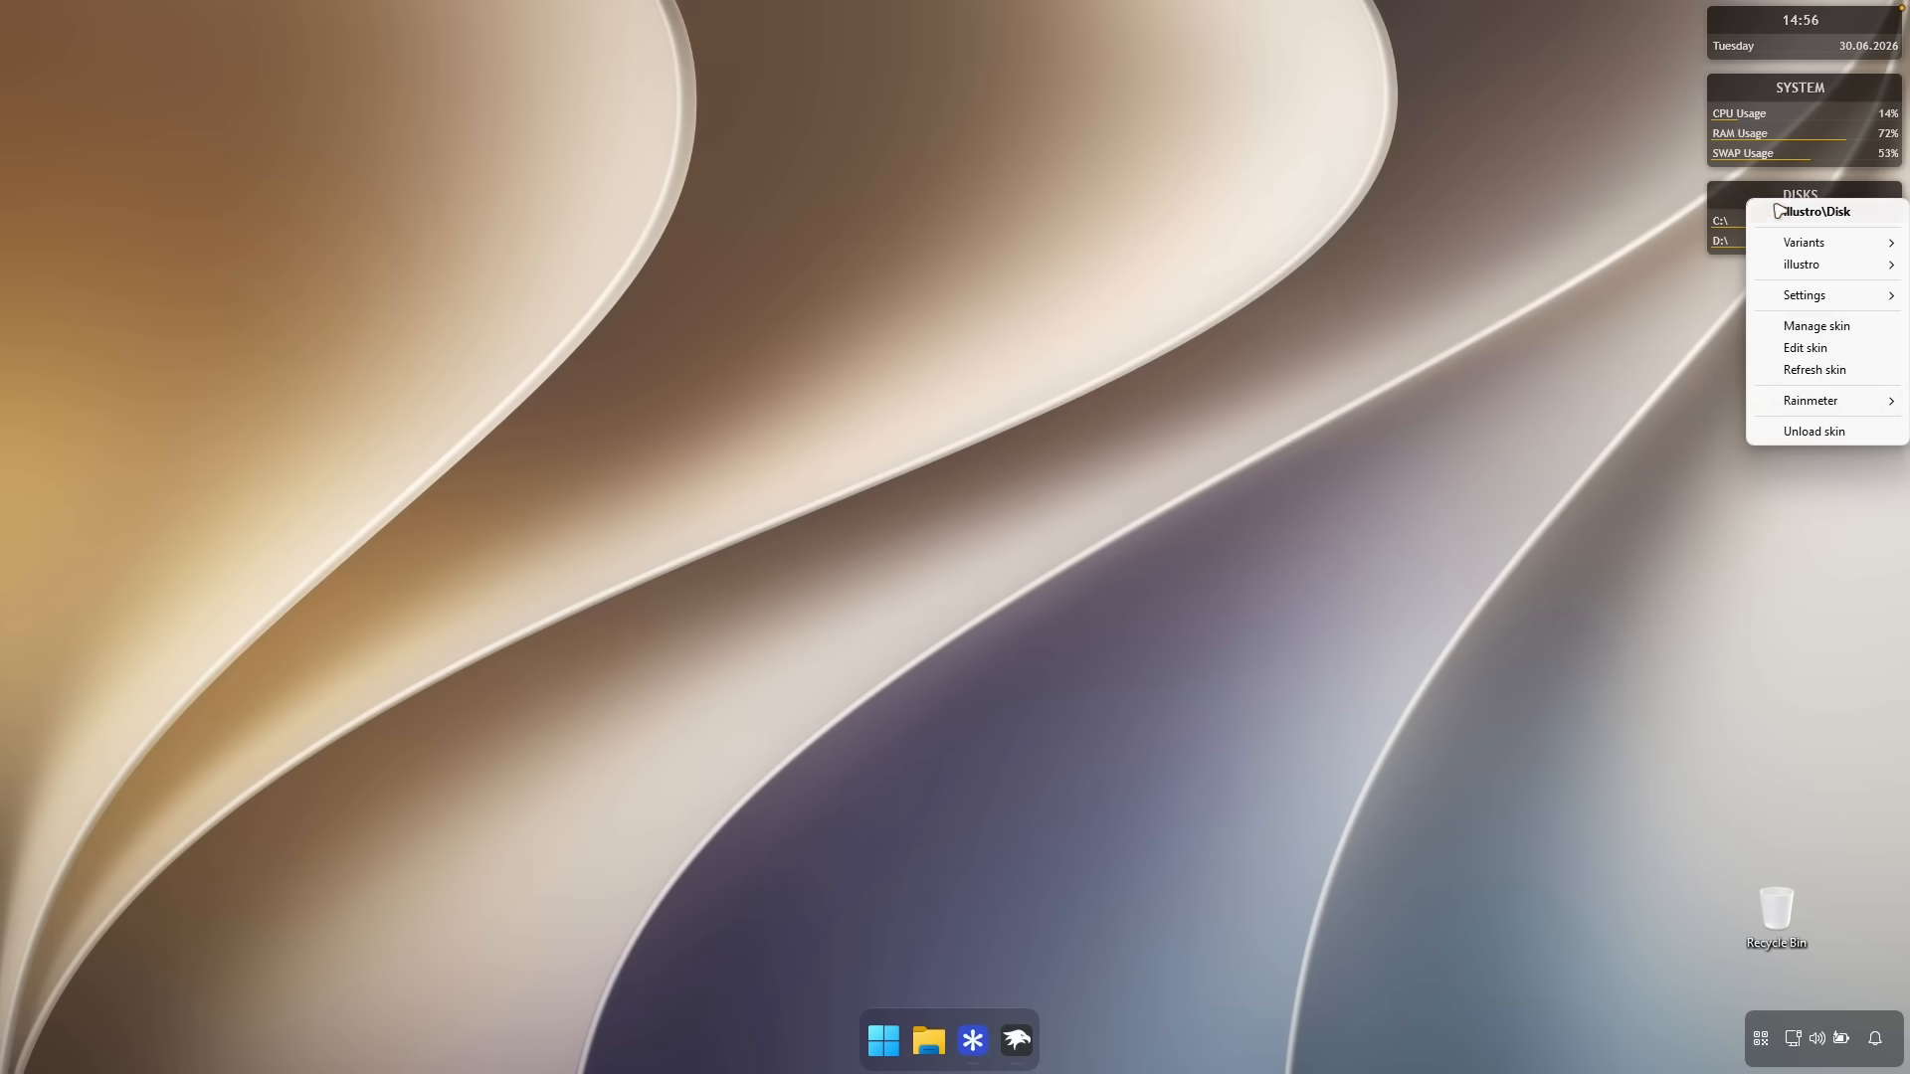
{"action": "left_click", "coordinate": [1818, 427]}
{"action": "right_click", "coordinate": [1780, 112]}
{"action": "left_click", "coordinate": [1812, 334]}
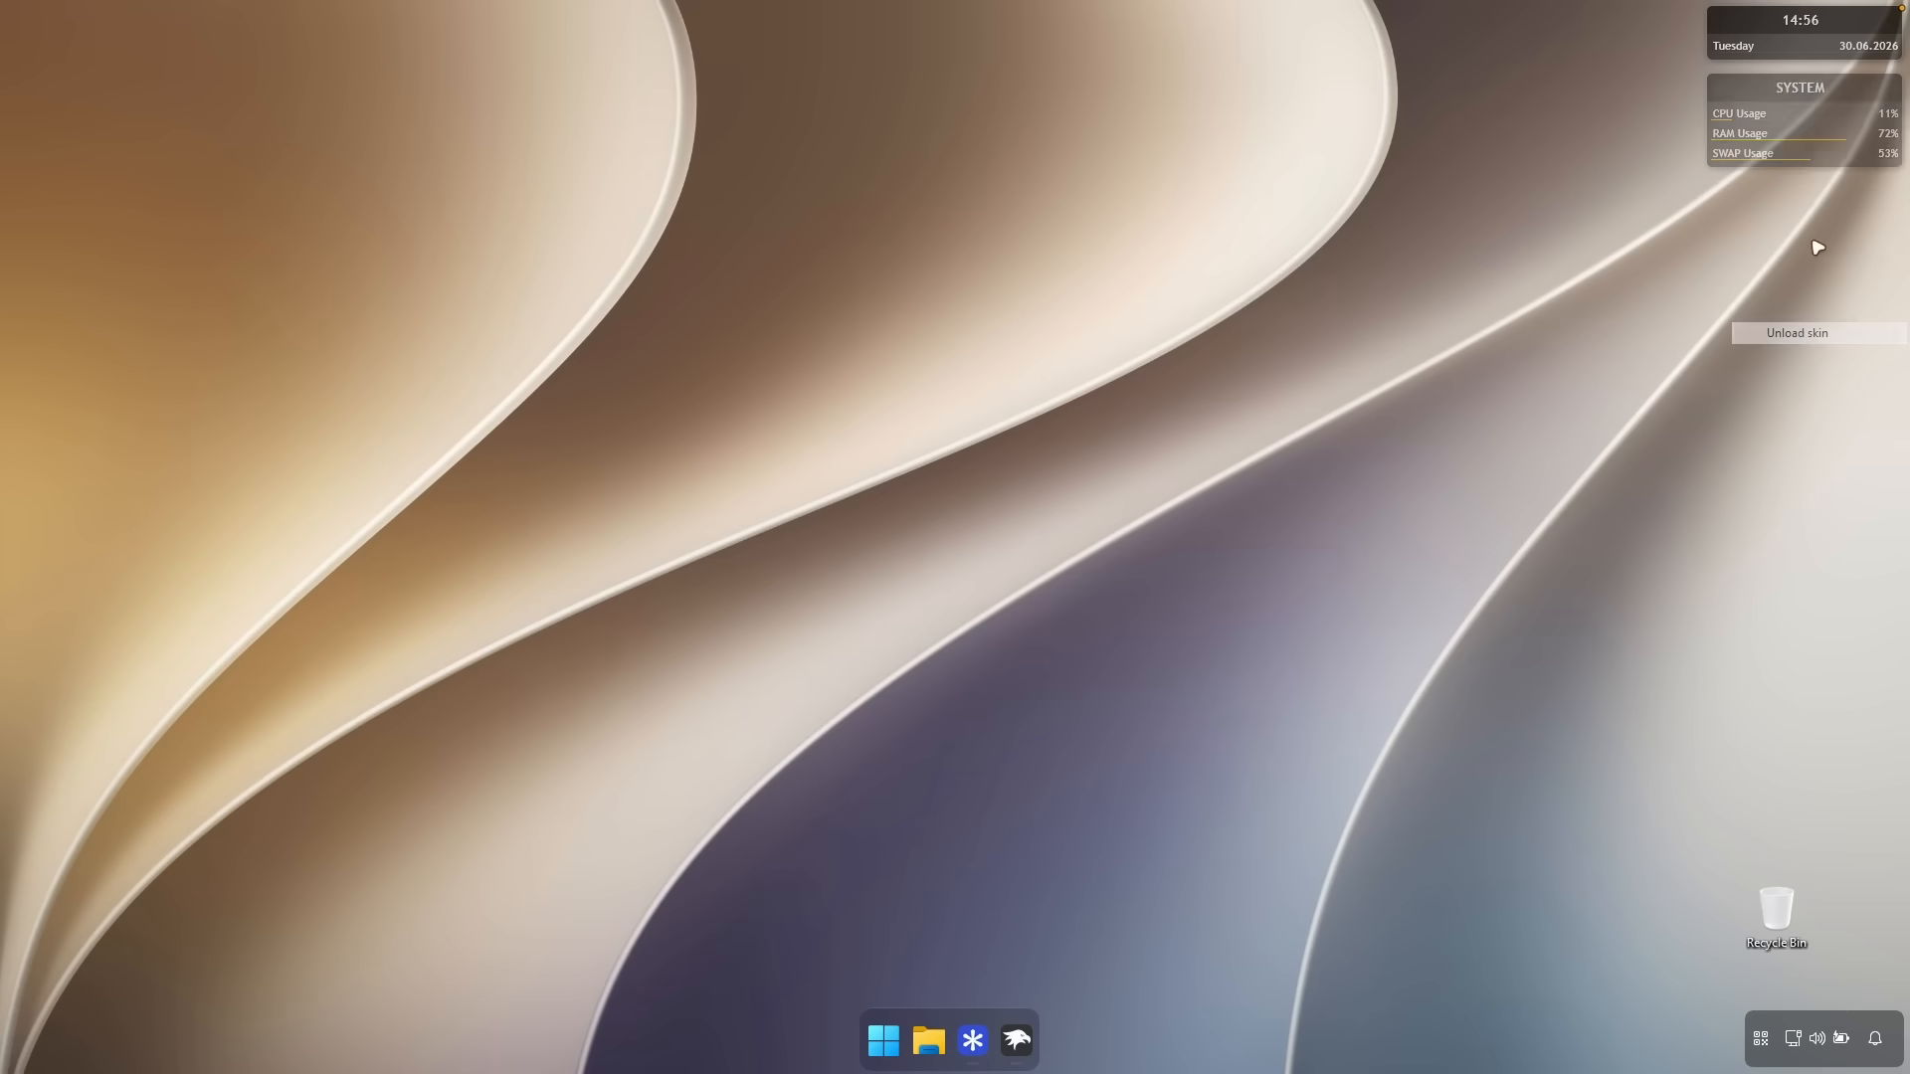
{"action": "right_click", "coordinate": [1769, 52]}
{"action": "left_click", "coordinate": [1805, 270]}
- Install the Droptop_Basic_Version skin package from the Downloads folder and minimize File Explorer
{"action": "left_click", "coordinate": [928, 1040]}
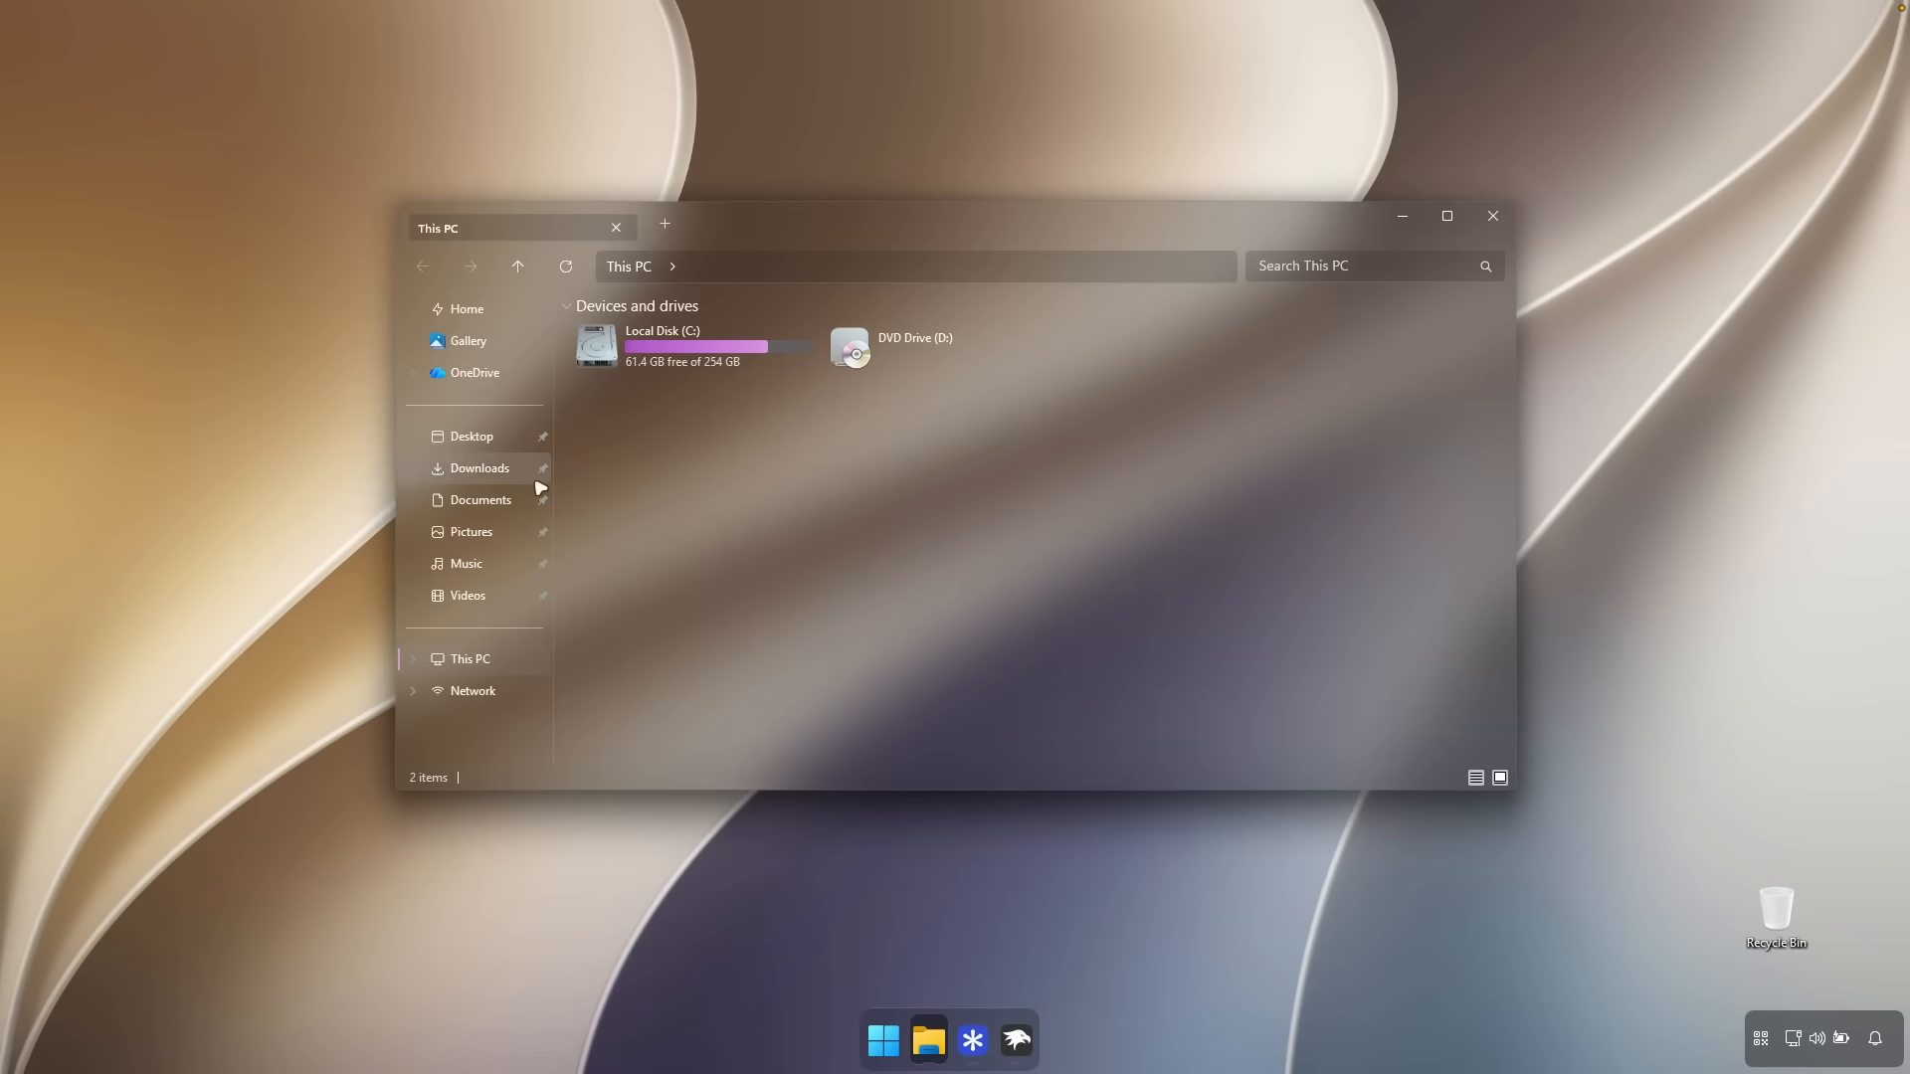
{"action": "left_click", "coordinate": [536, 481]}
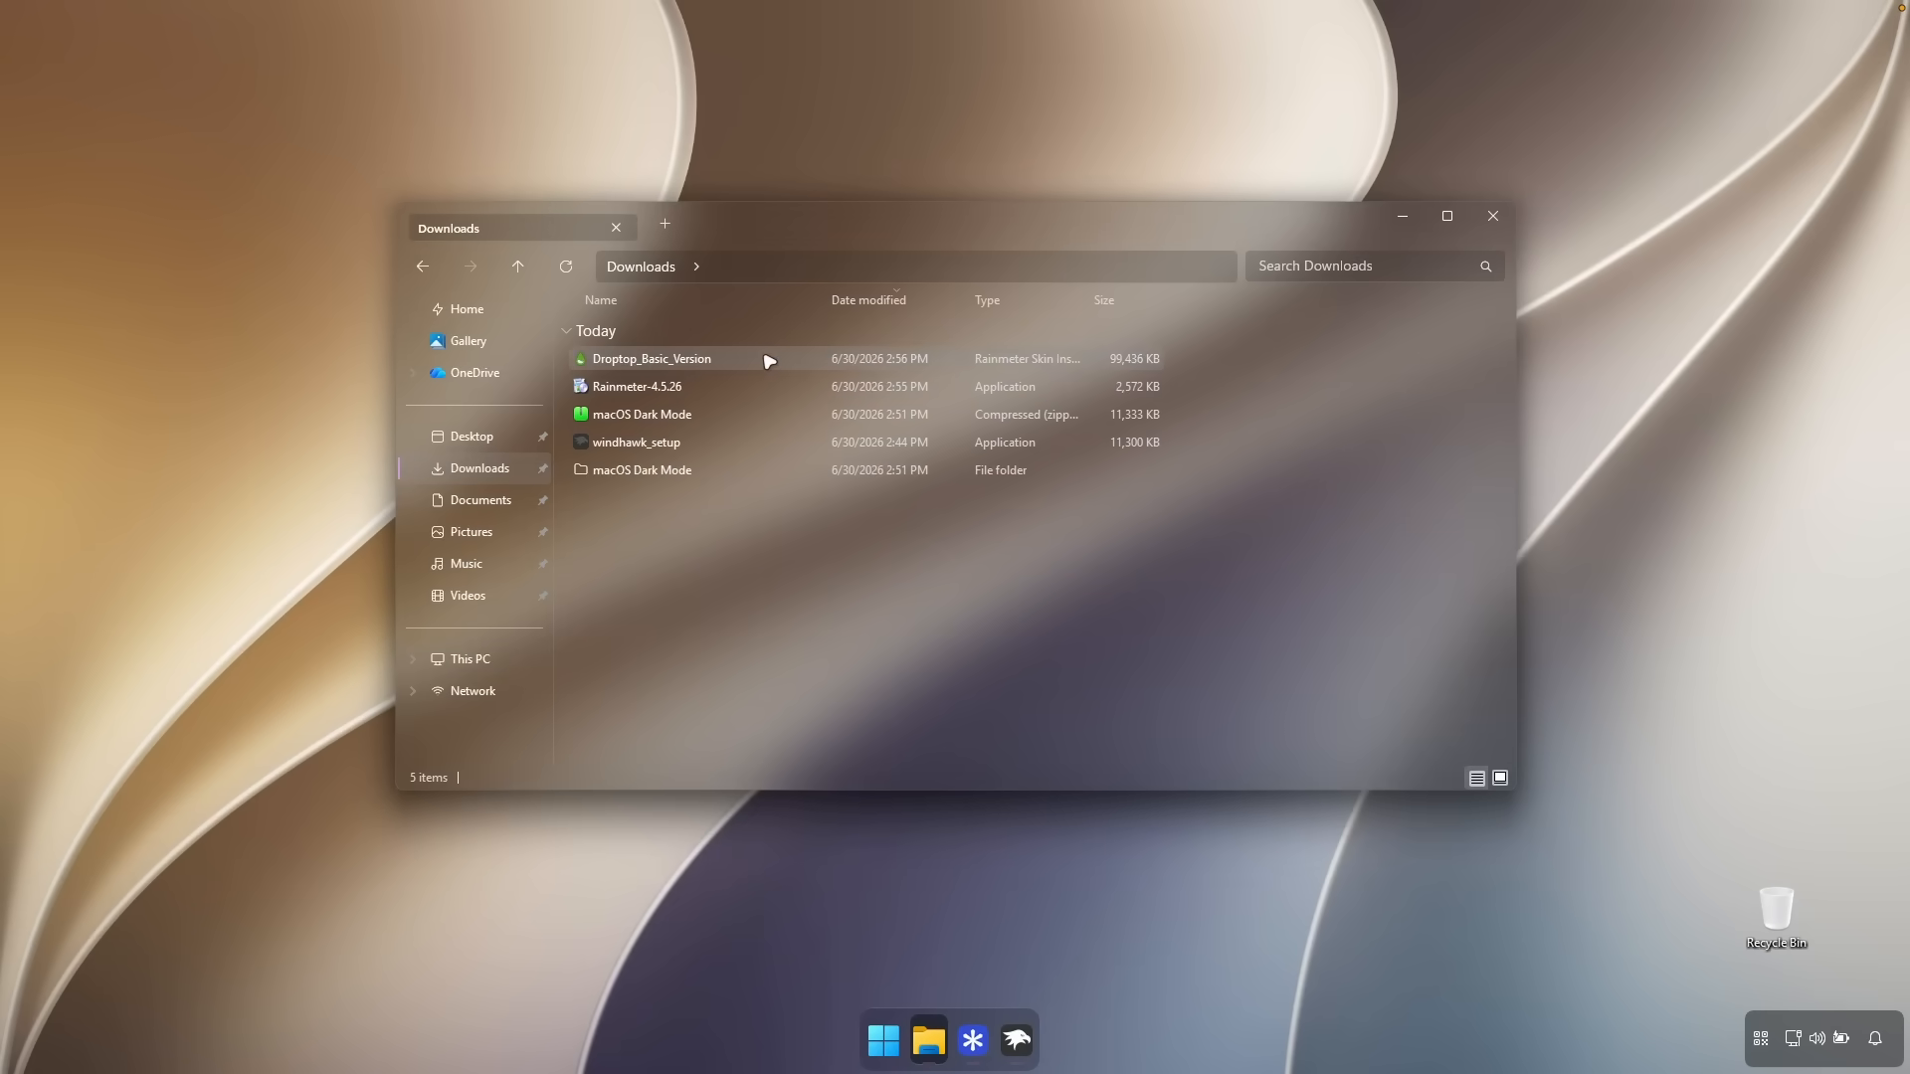
{"action": "left_click", "coordinate": [769, 361]}
{"action": "left_click", "coordinate": [1402, 215]}
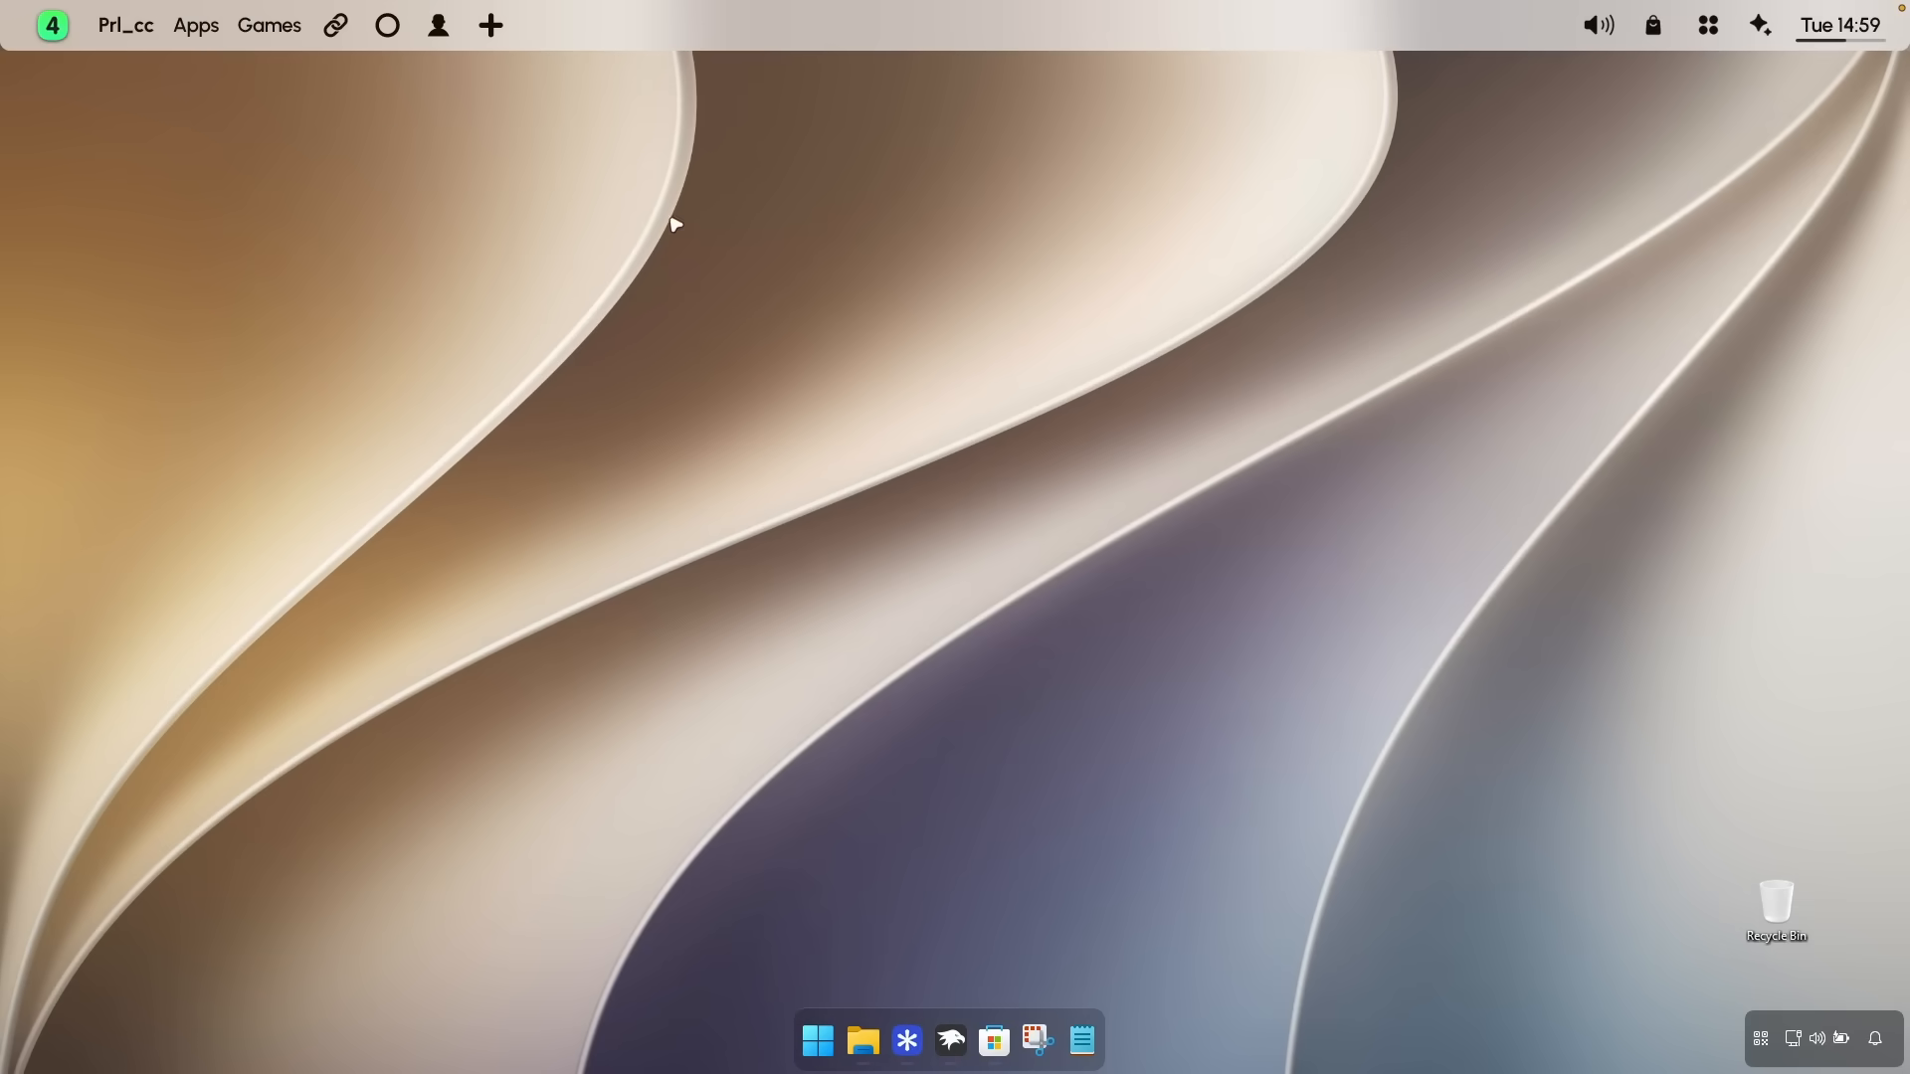
- Set the Droptop home icon to the Apple product logo and enable the monochrome icon style
{"action": "left_click", "coordinate": [67, 30]}
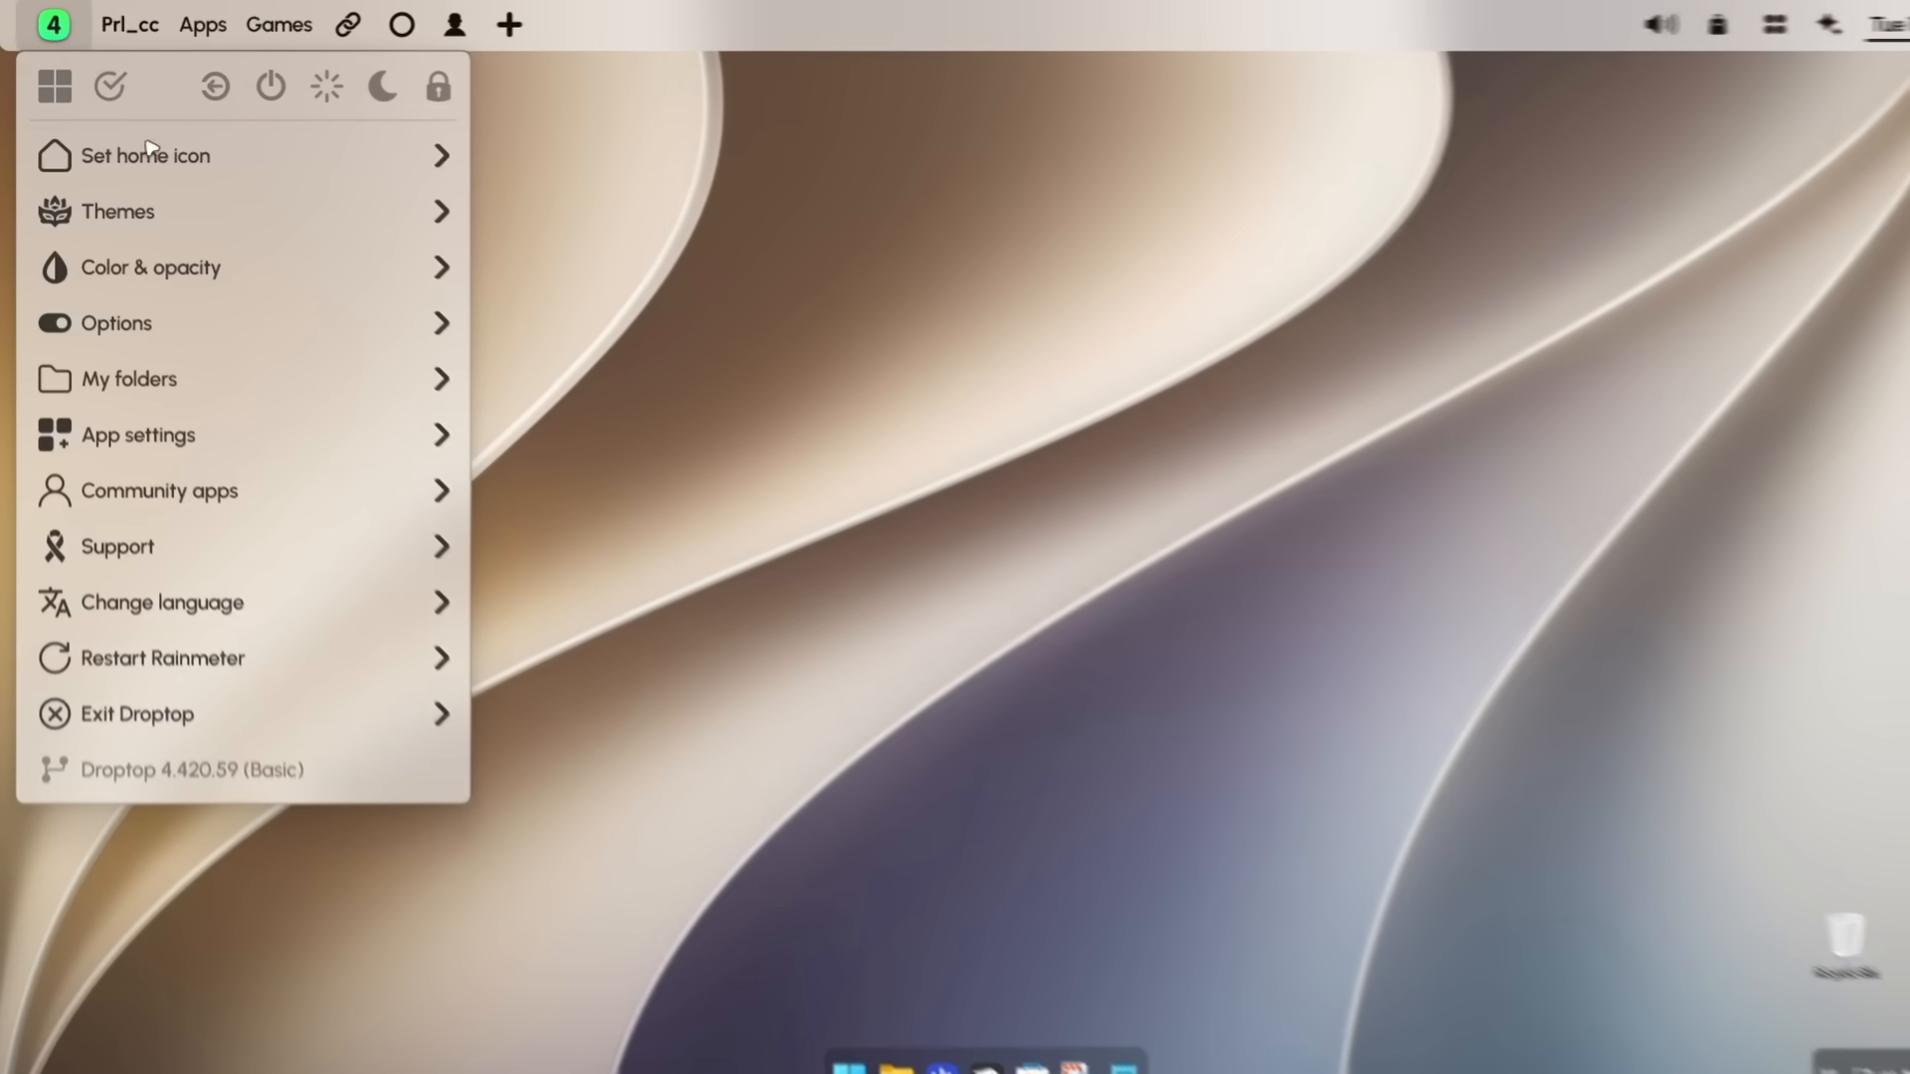
{"action": "mouse_move", "coordinate": [216, 155]}
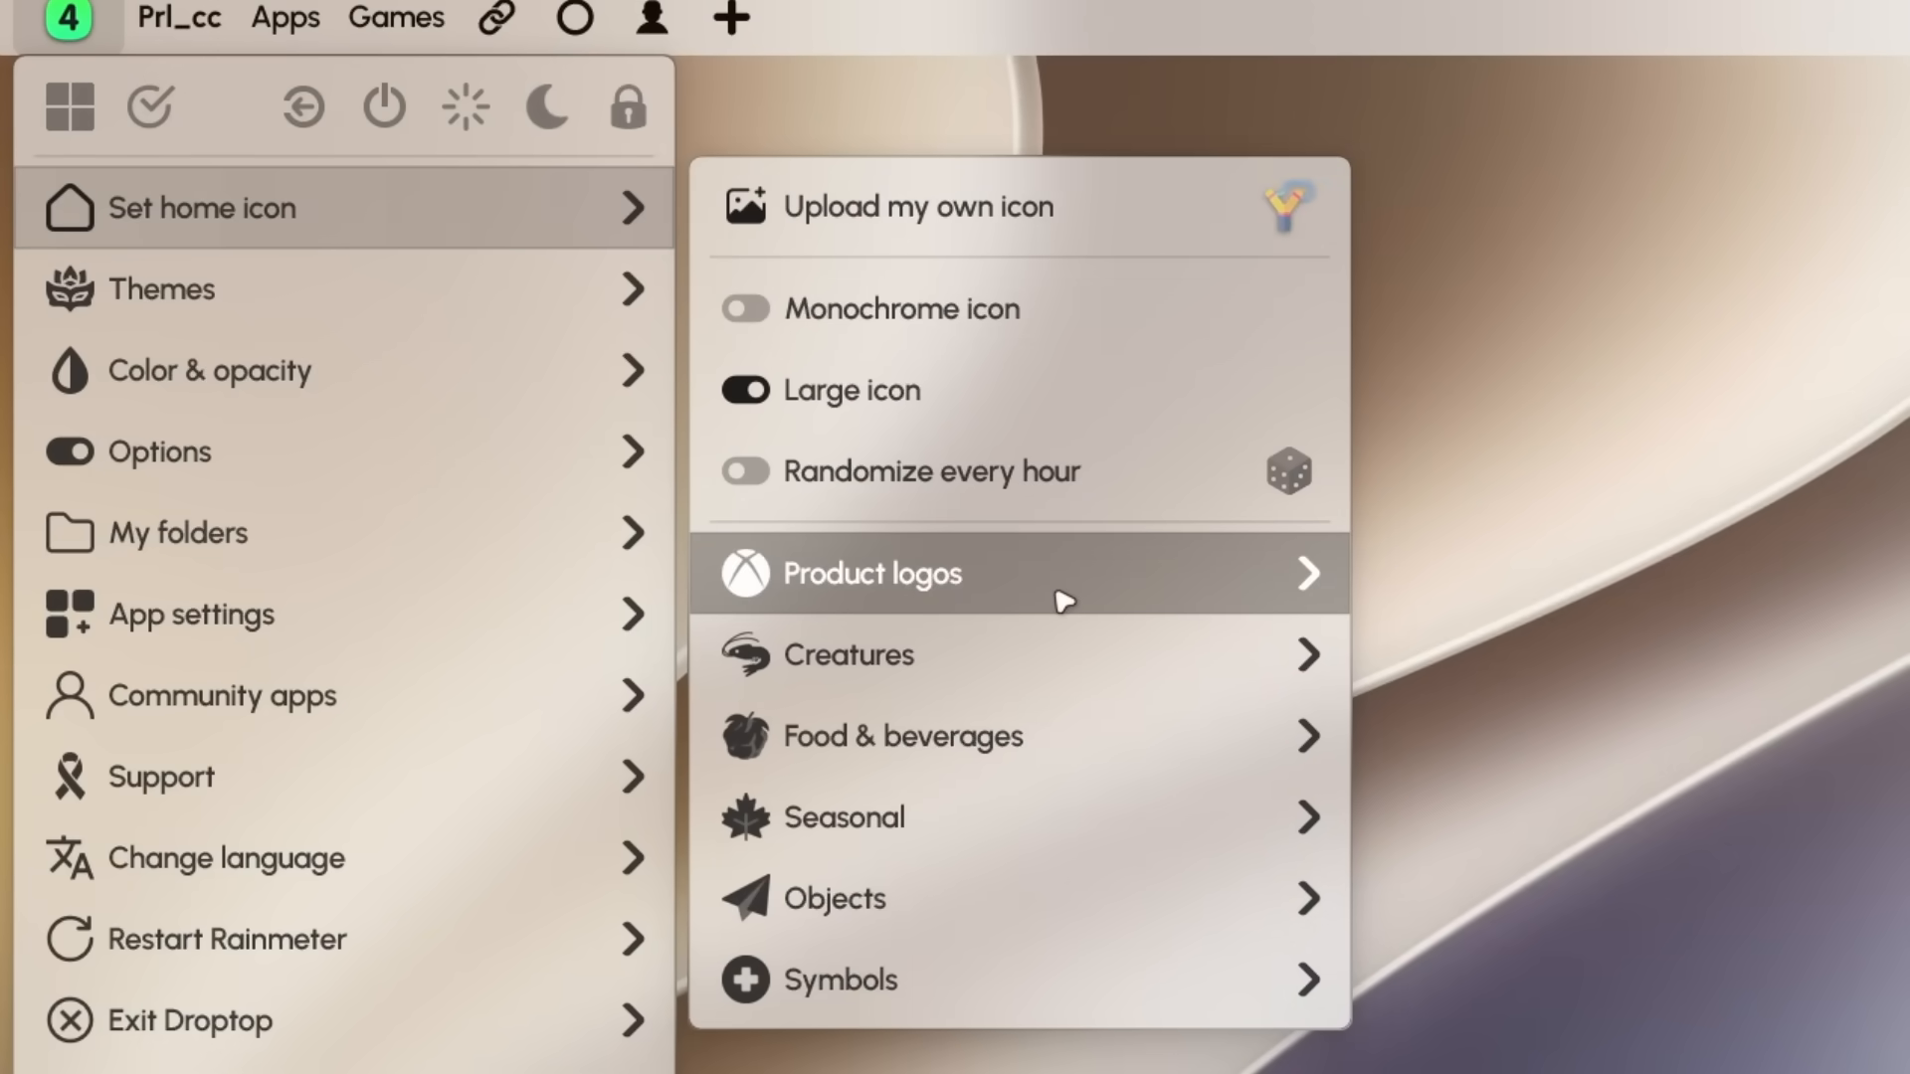
{"action": "mouse_move", "coordinate": [1279, 563]}
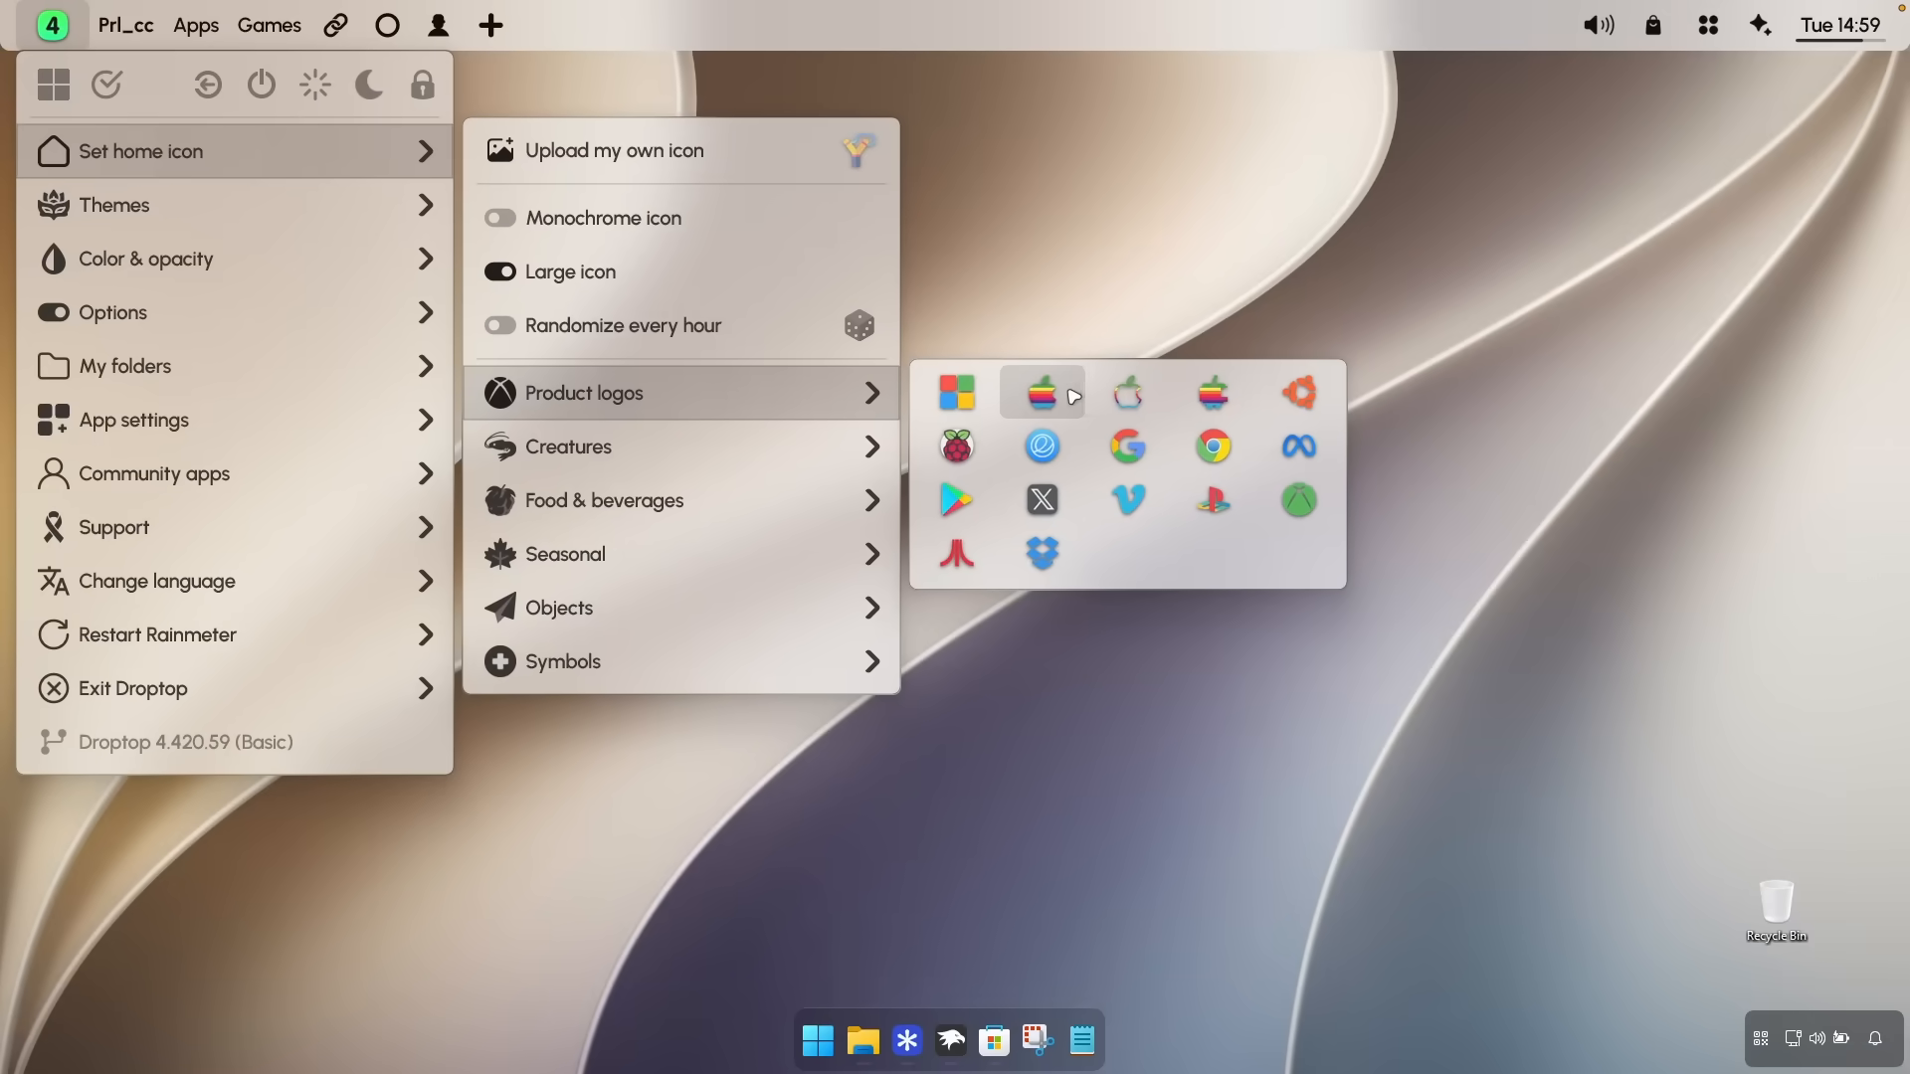
{"action": "left_click", "coordinate": [1043, 392]}
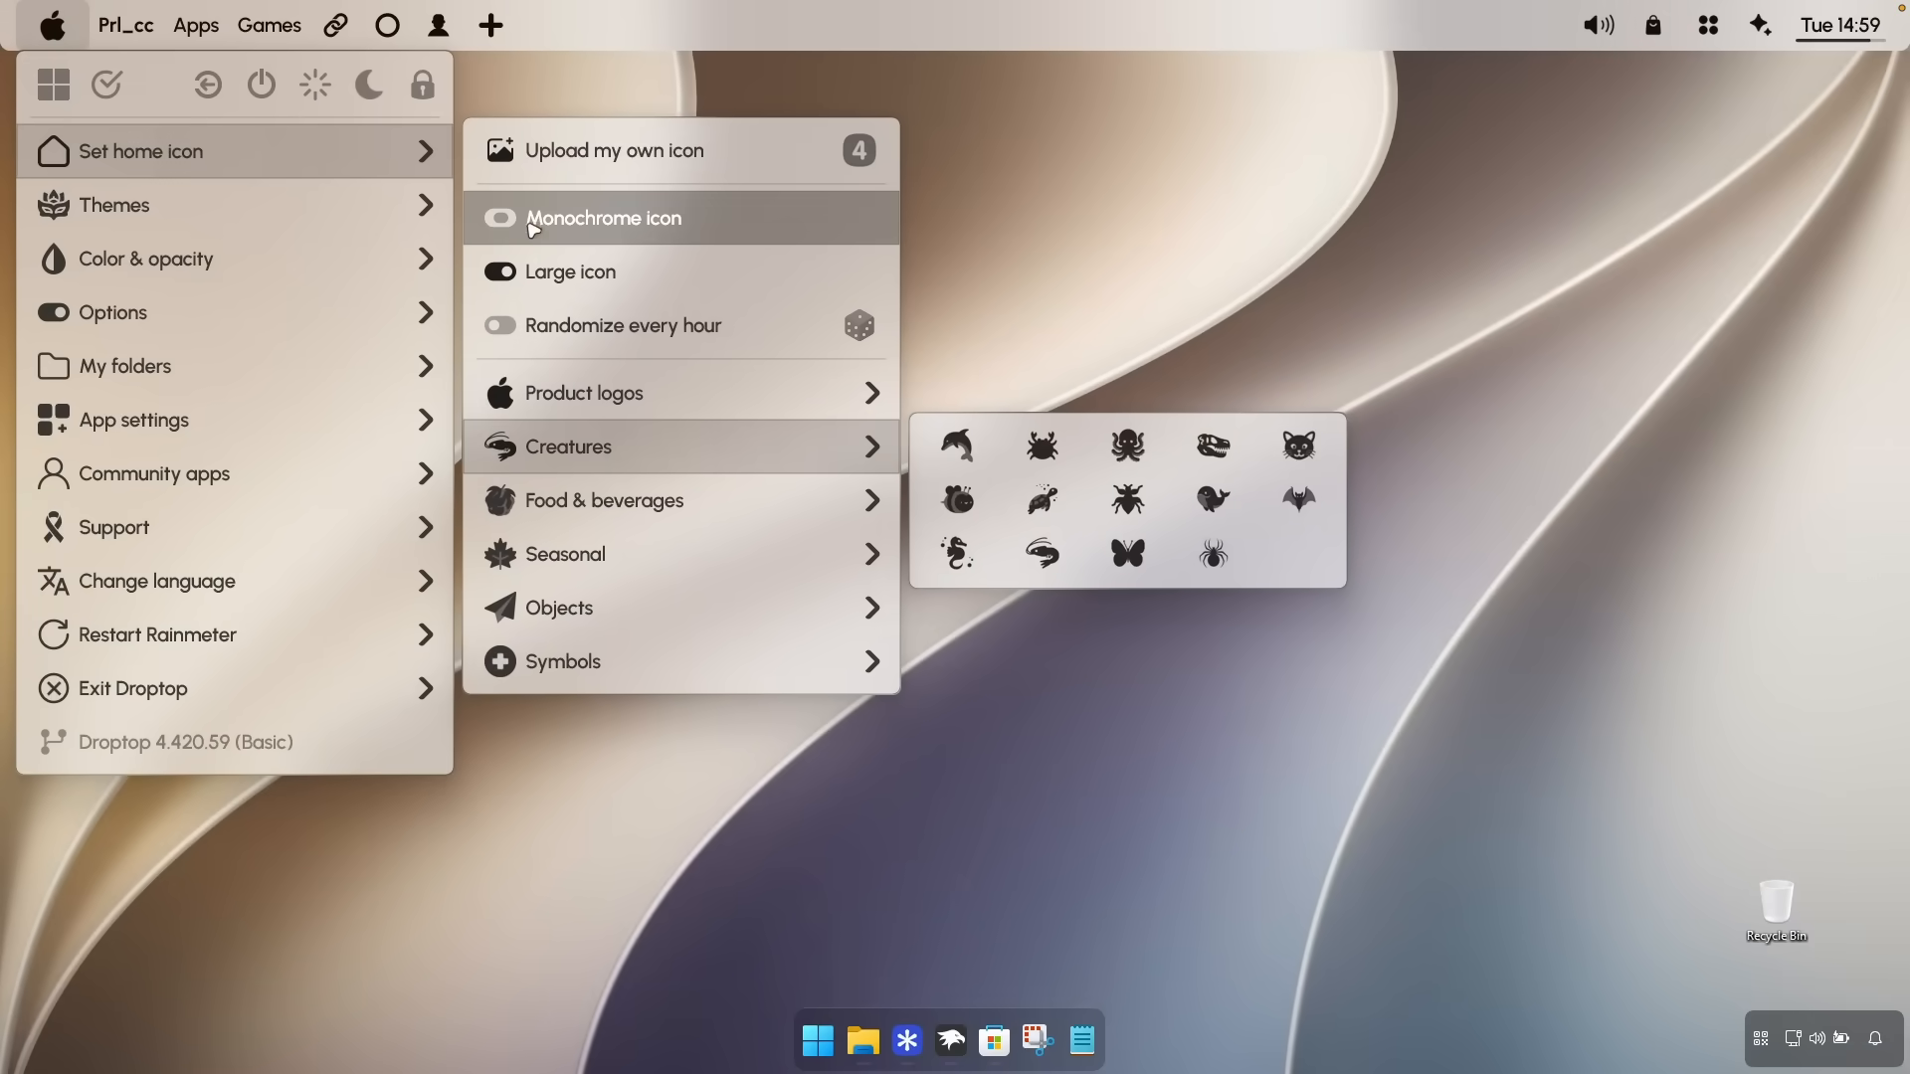
{"action": "left_click", "coordinate": [60, 36]}
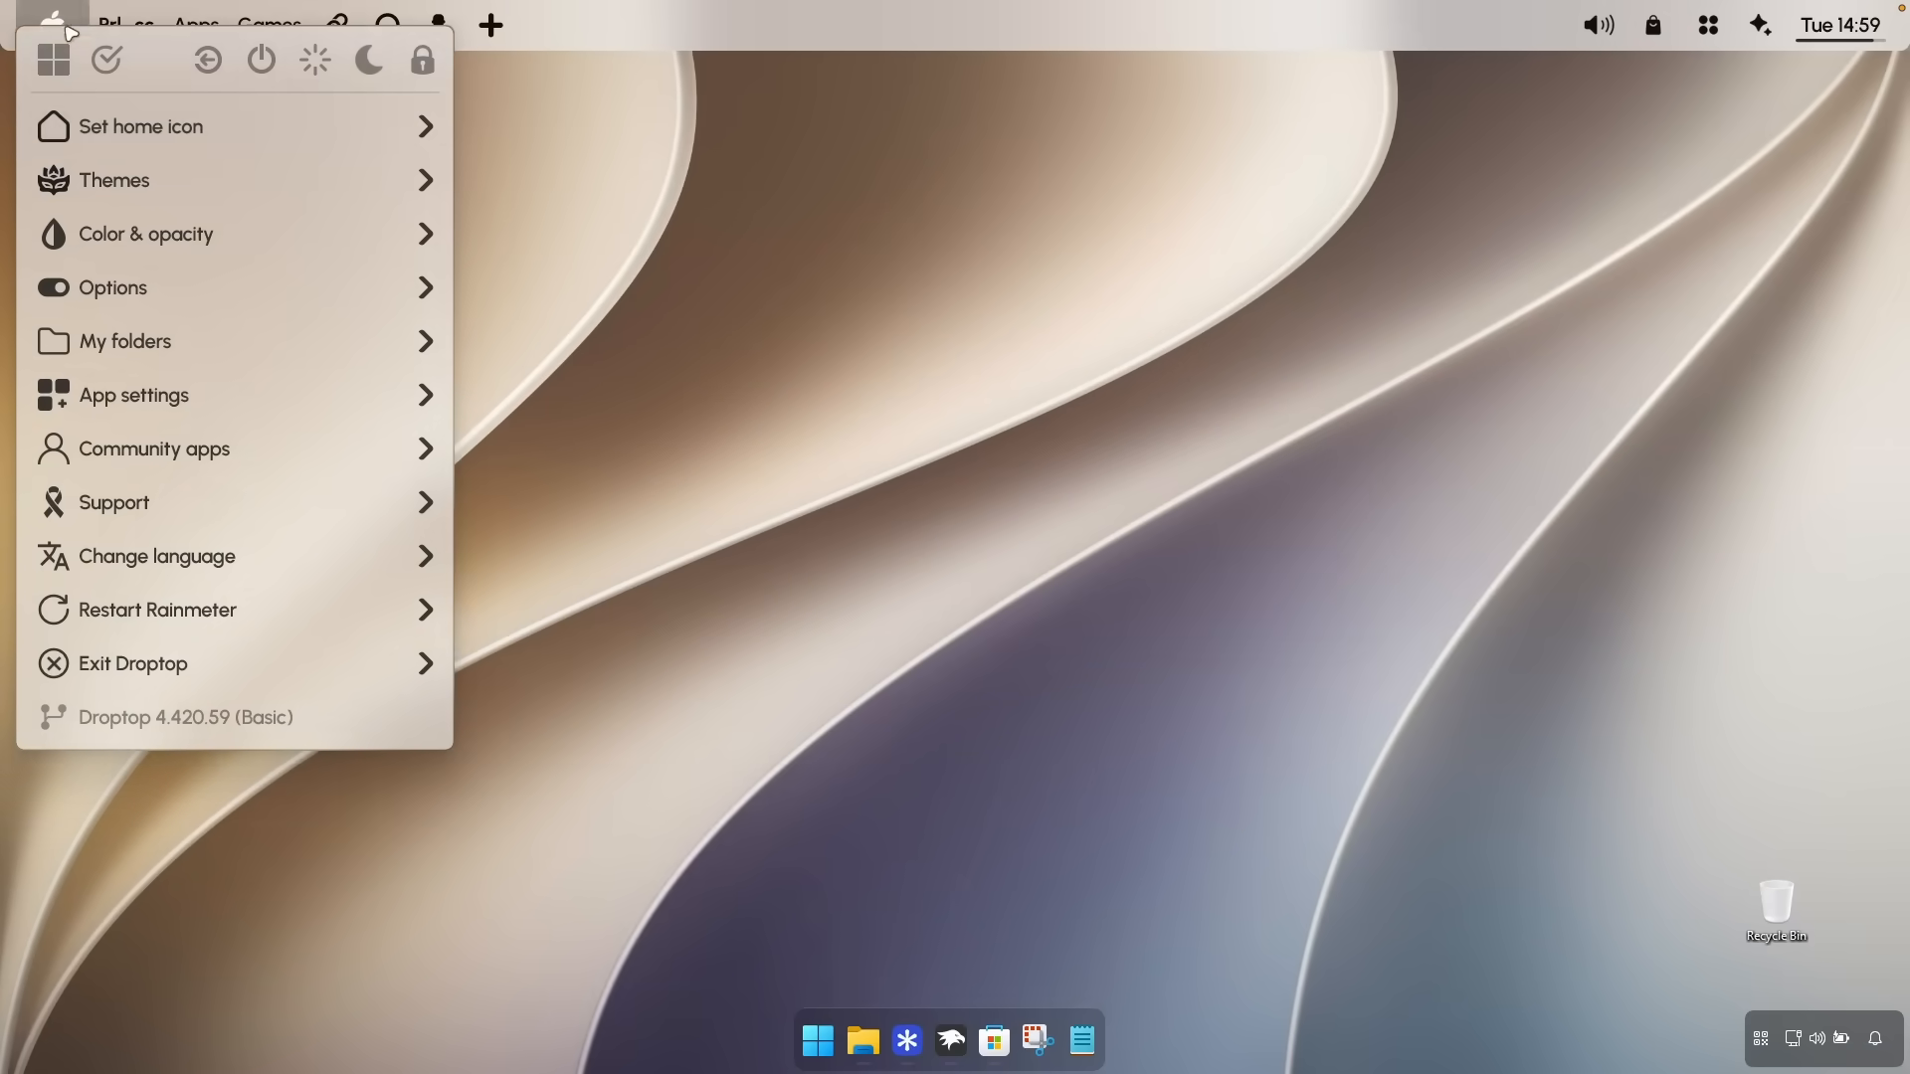
- Set the Droptop bar's size to Mini 2 in its options
{"action": "left_click", "coordinate": [62, 38]}
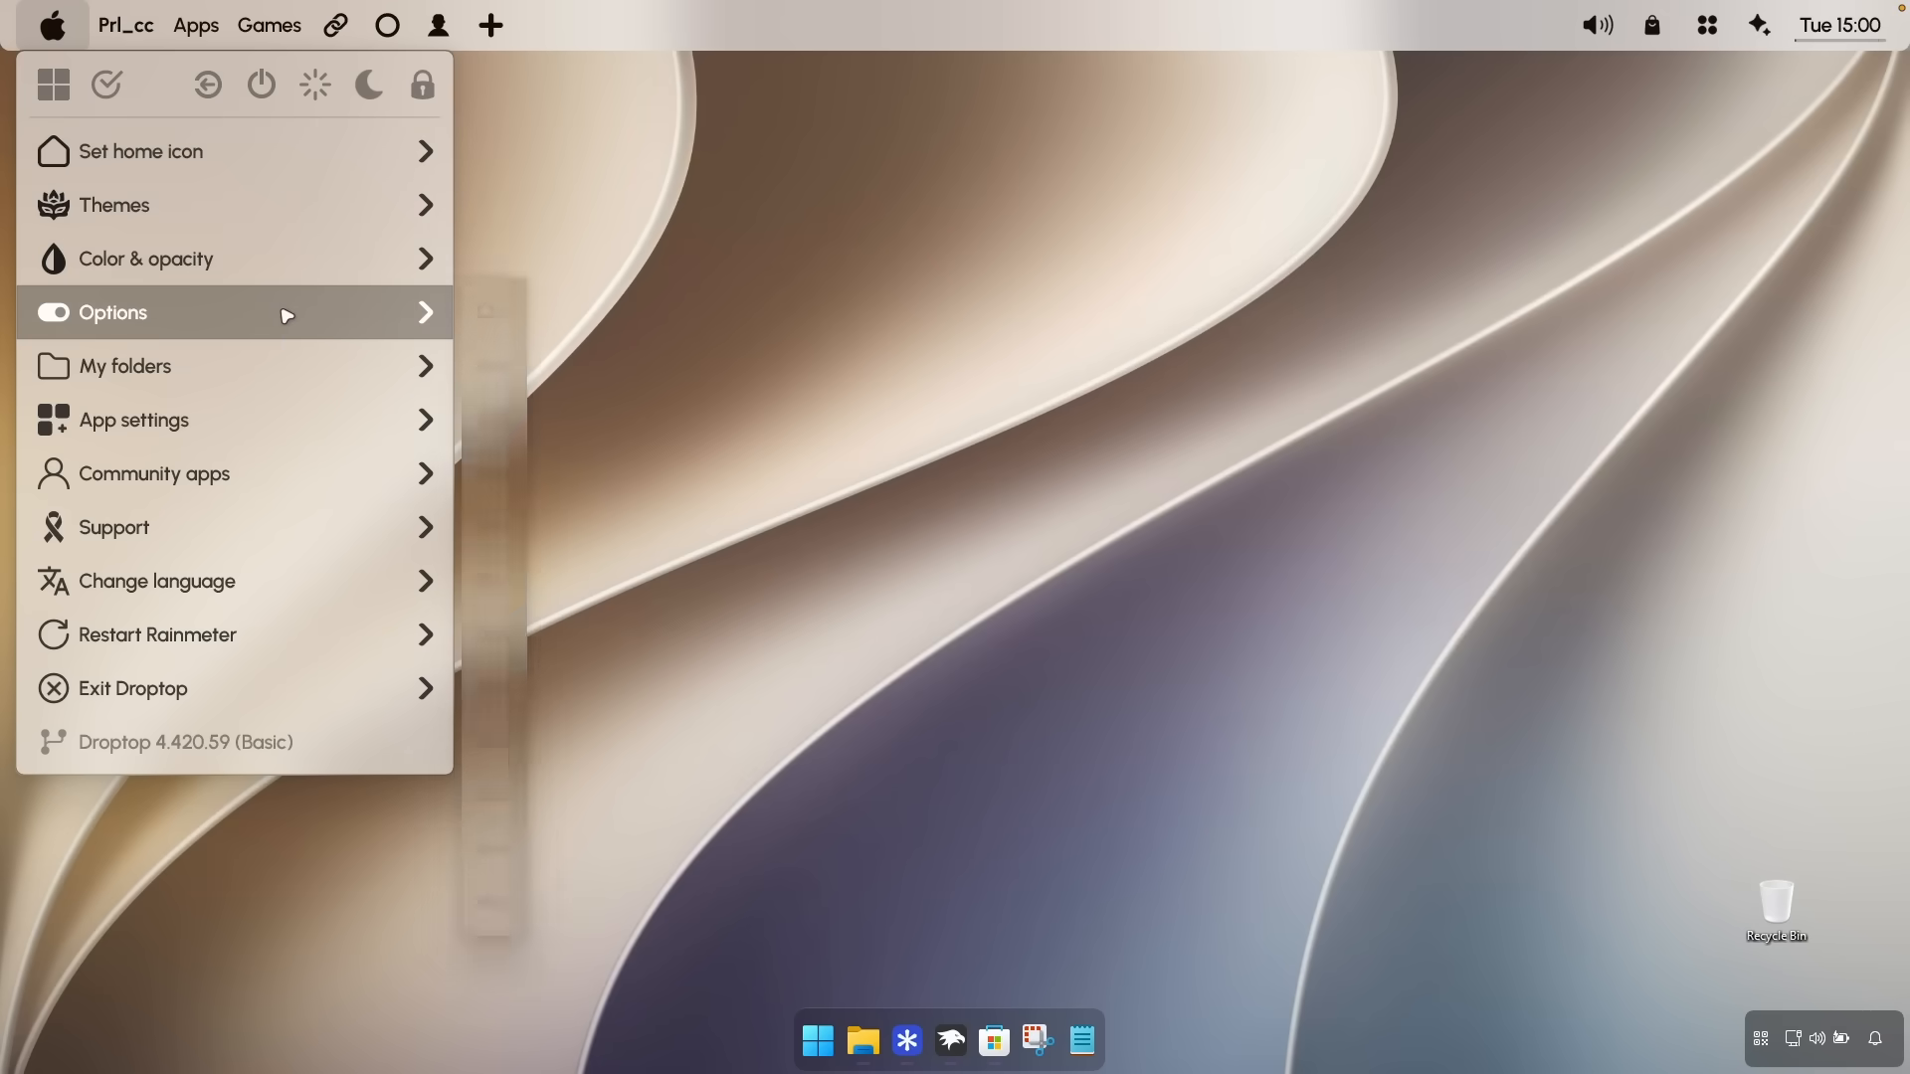
{"action": "left_click", "coordinate": [409, 315]}
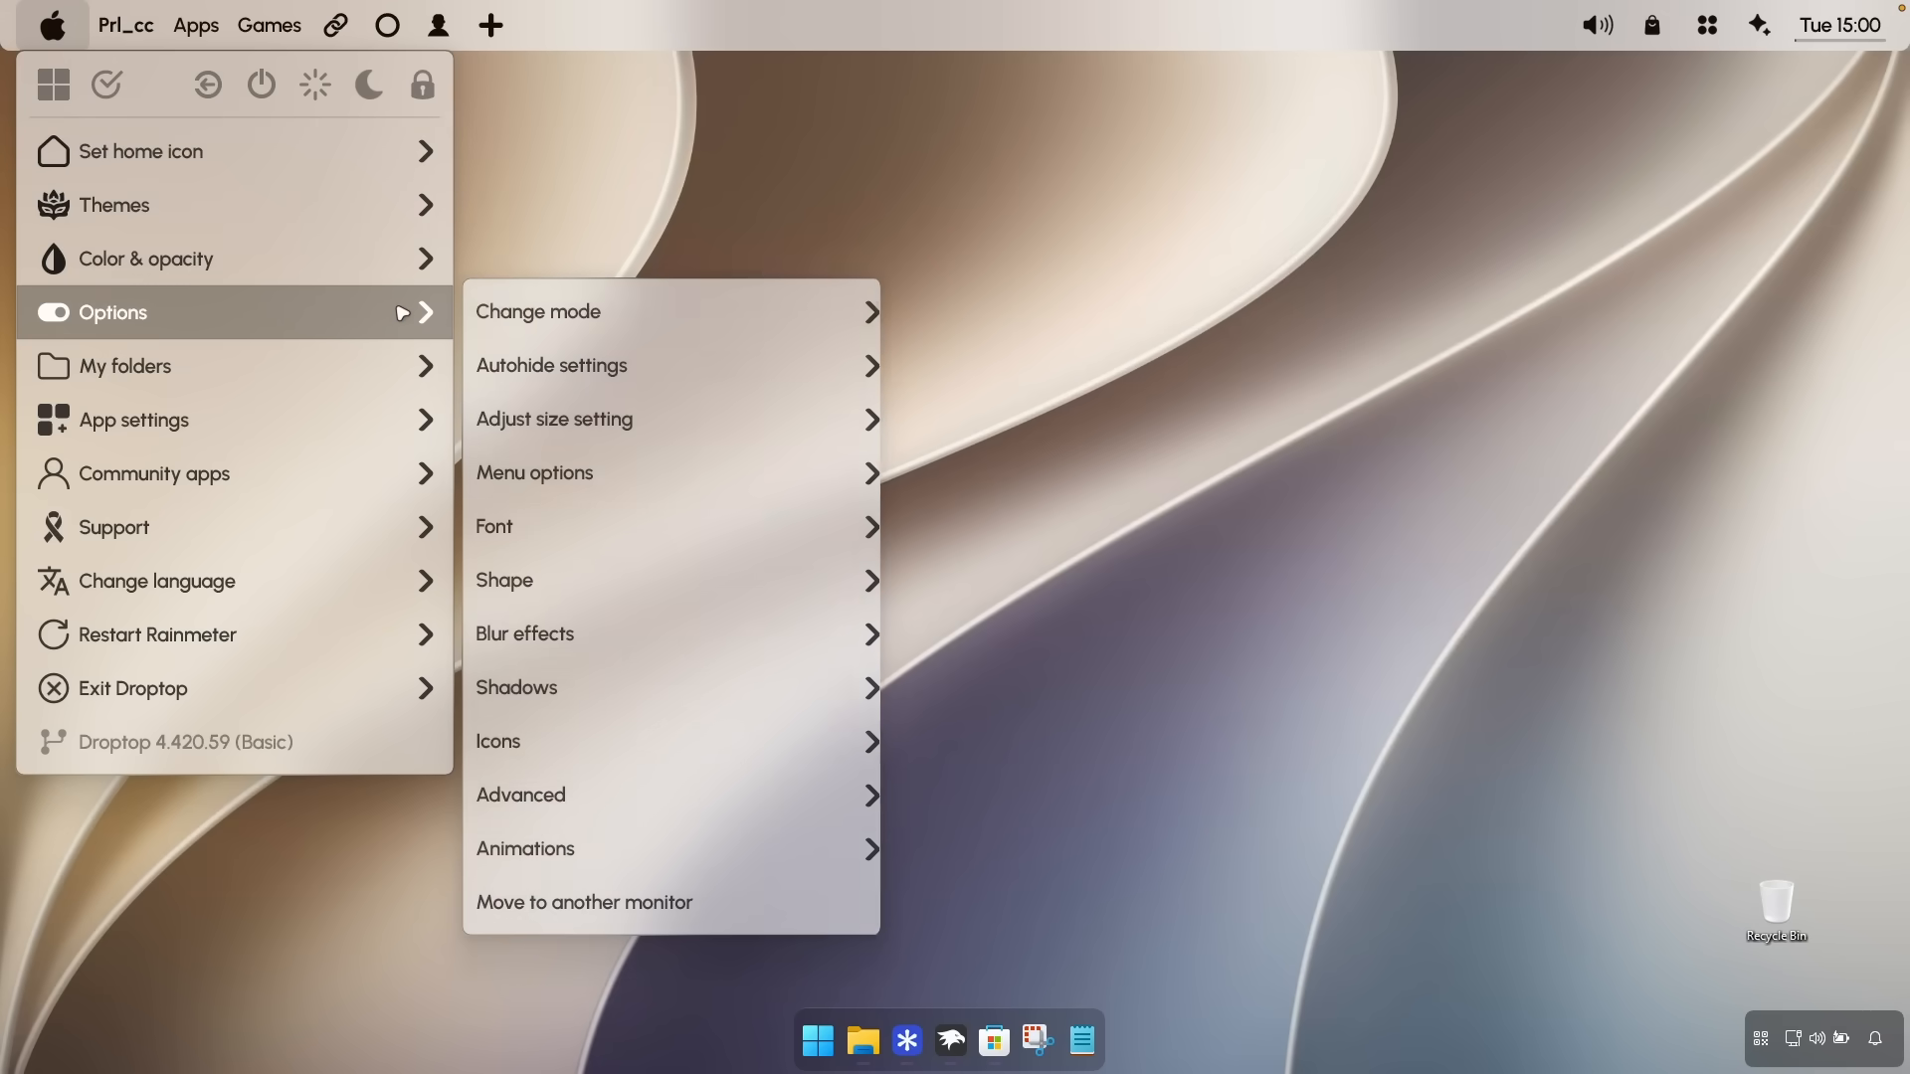
{"action": "left_click", "coordinate": [646, 421]}
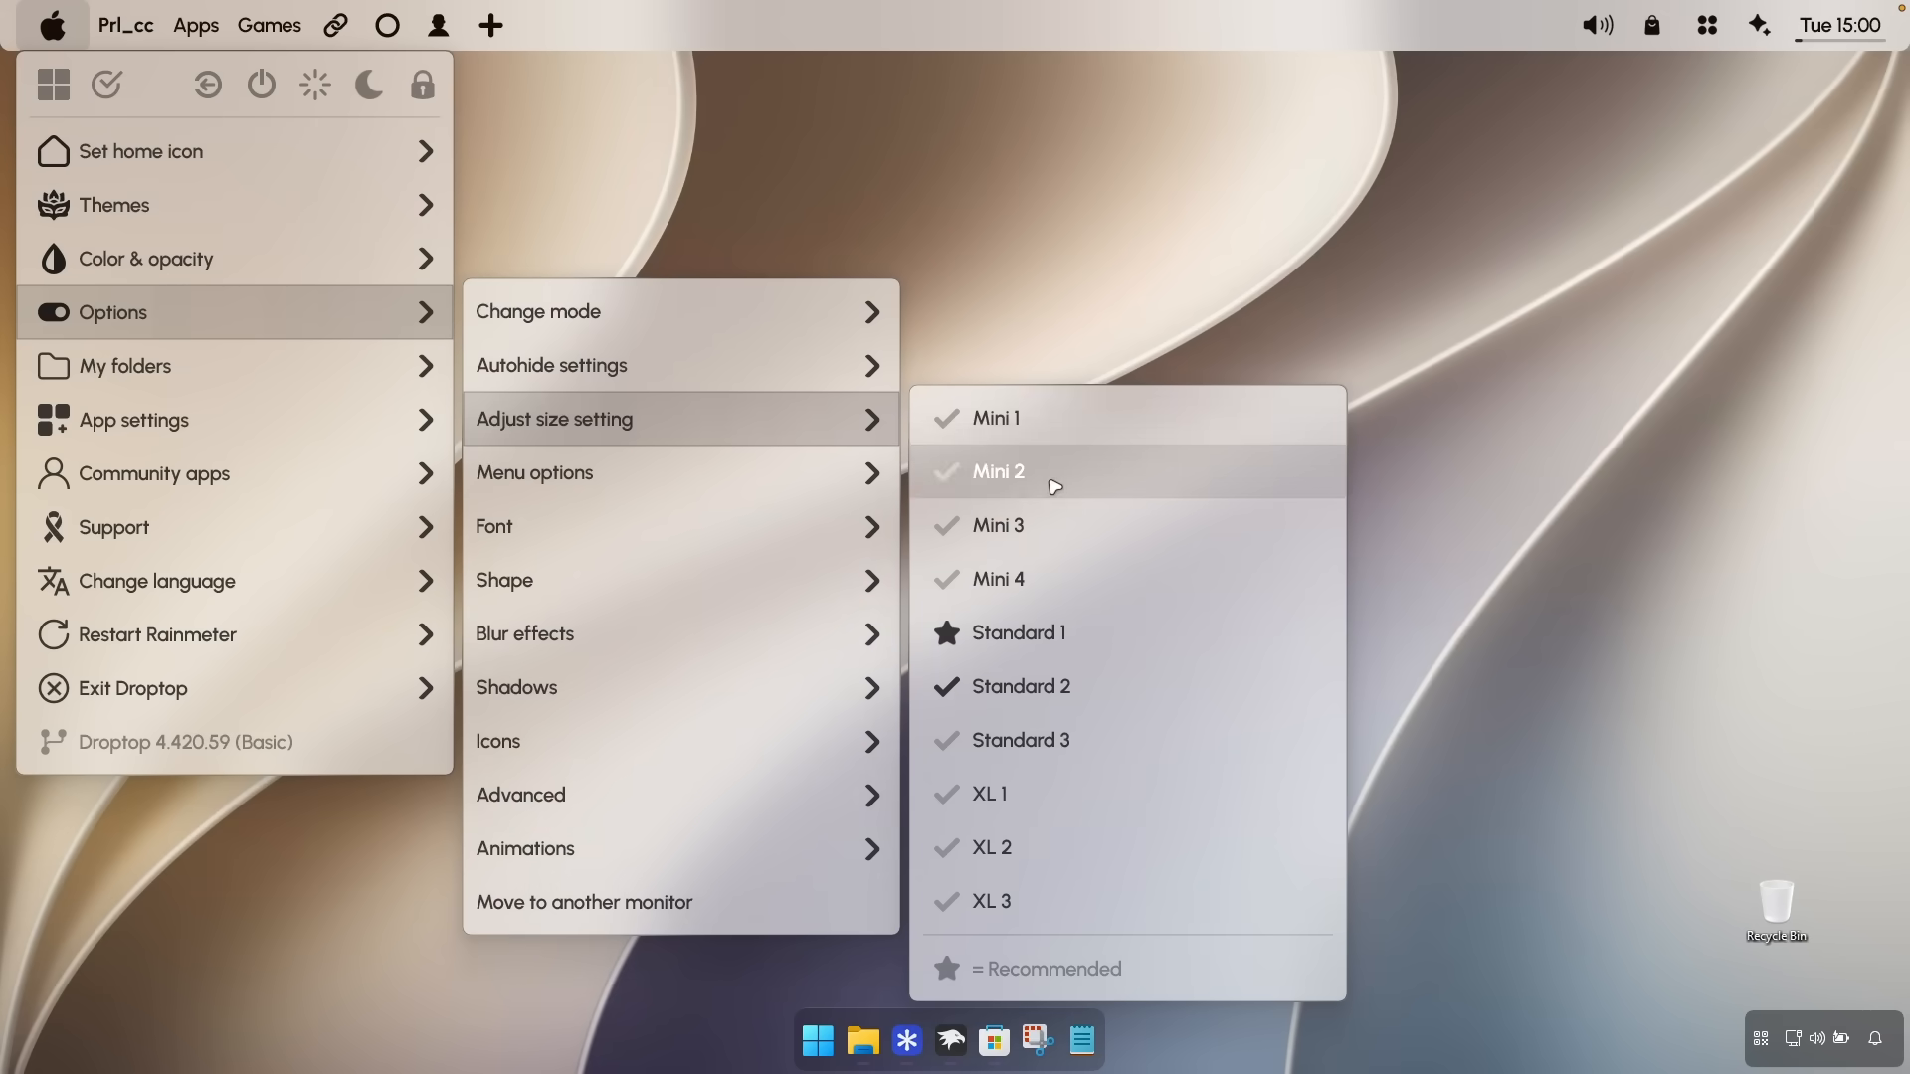
{"action": "left_click", "coordinate": [1055, 486]}
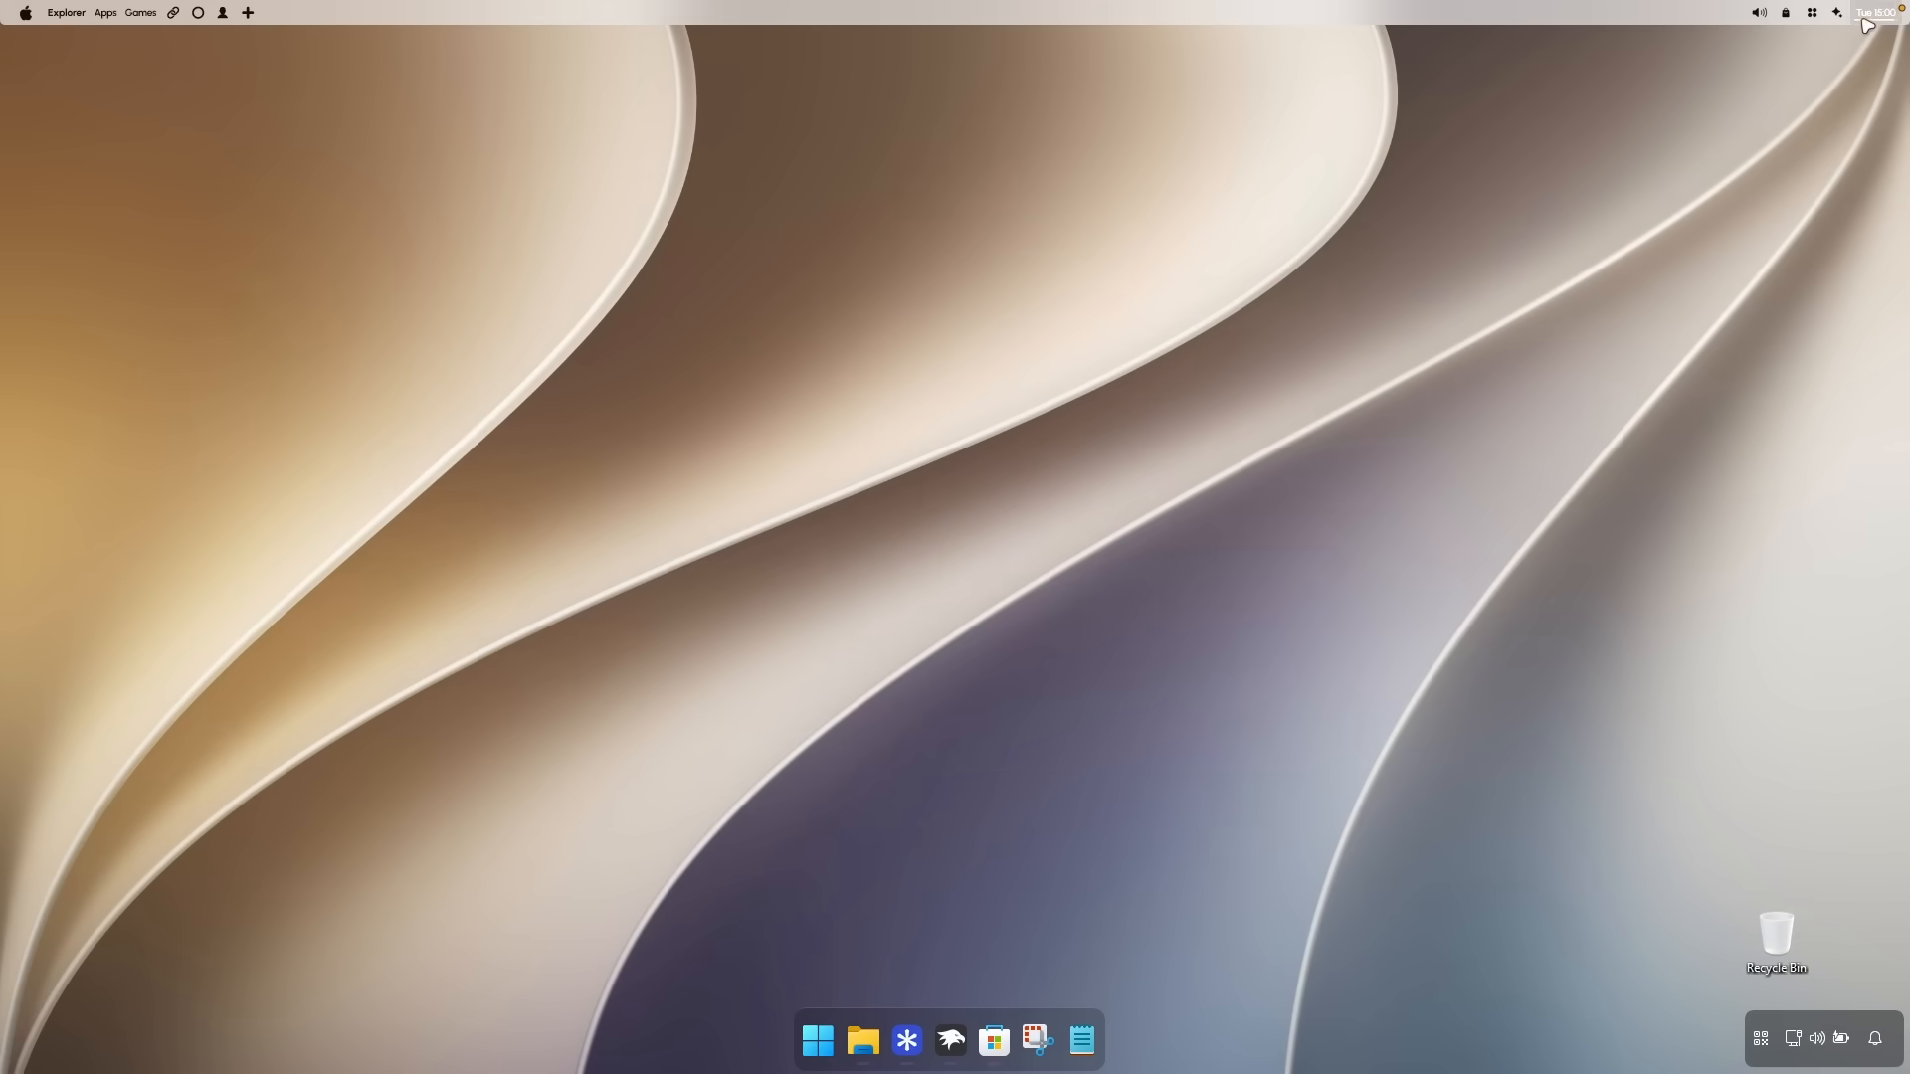
- Open the Droptop bar's status and clock menus to examine them, closing the clock menu again
{"action": "left_click", "coordinate": [1773, 17]}
{"action": "left_click", "coordinate": [1874, 13]}
{"action": "left_click", "coordinate": [1874, 14]}
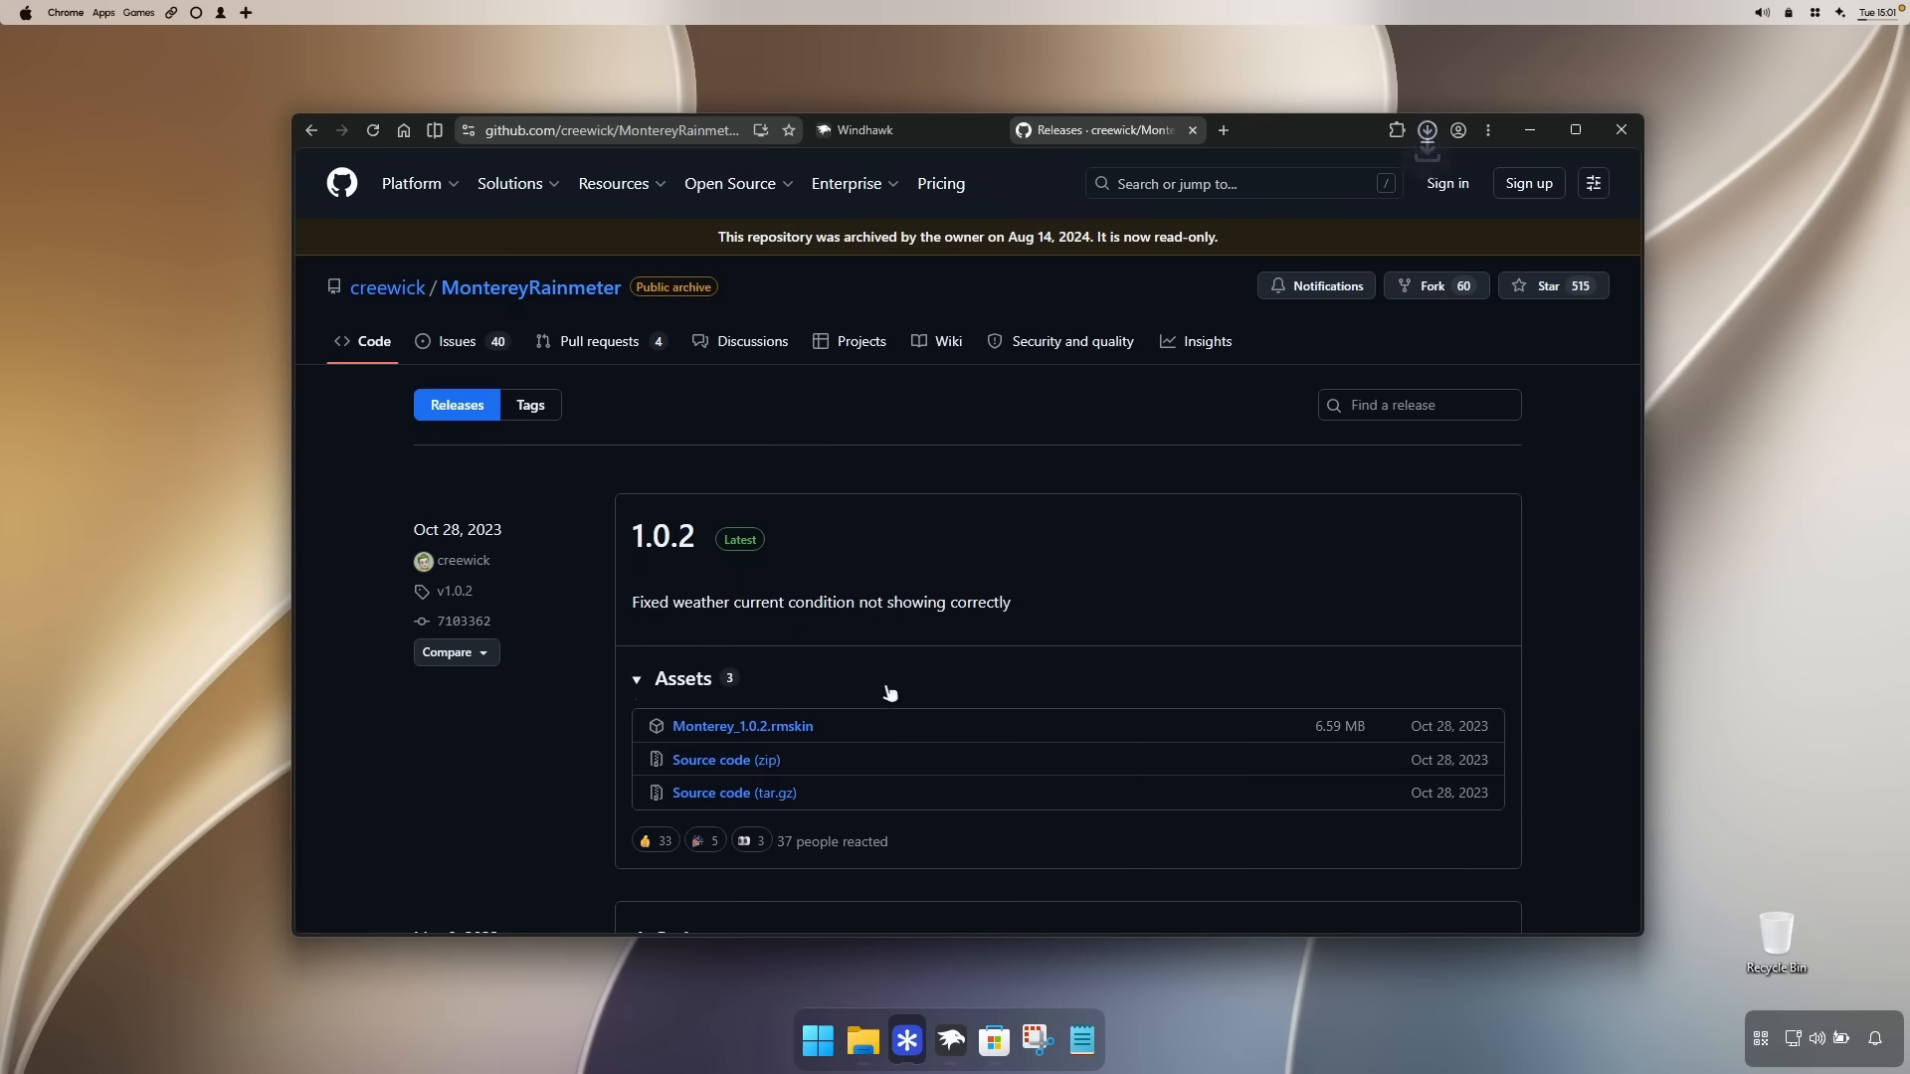
- Install the Monterey_1.0.2.rmskin package, enable its Clock, Calendar and Weather widgets and close the widget settings
{"action": "left_click", "coordinate": [1042, 714]}
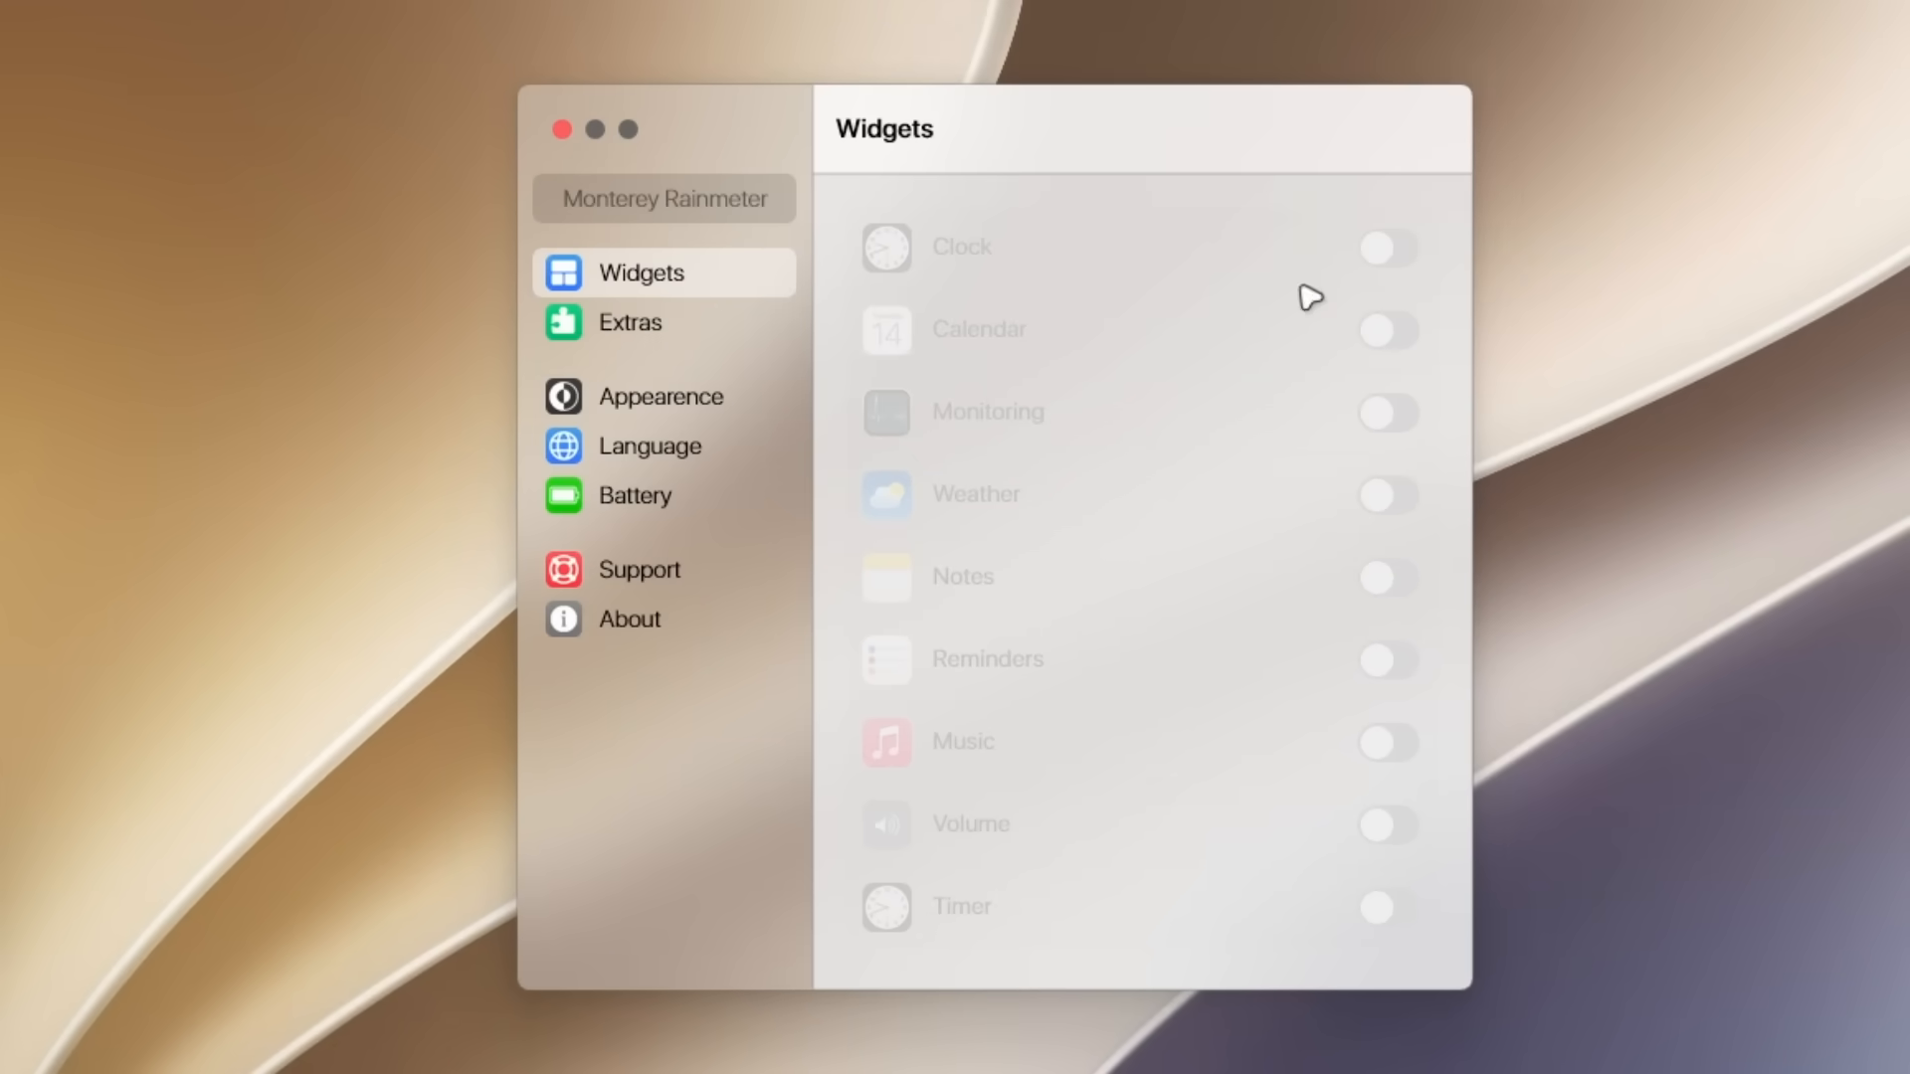
{"action": "left_click", "coordinate": [1393, 338]}
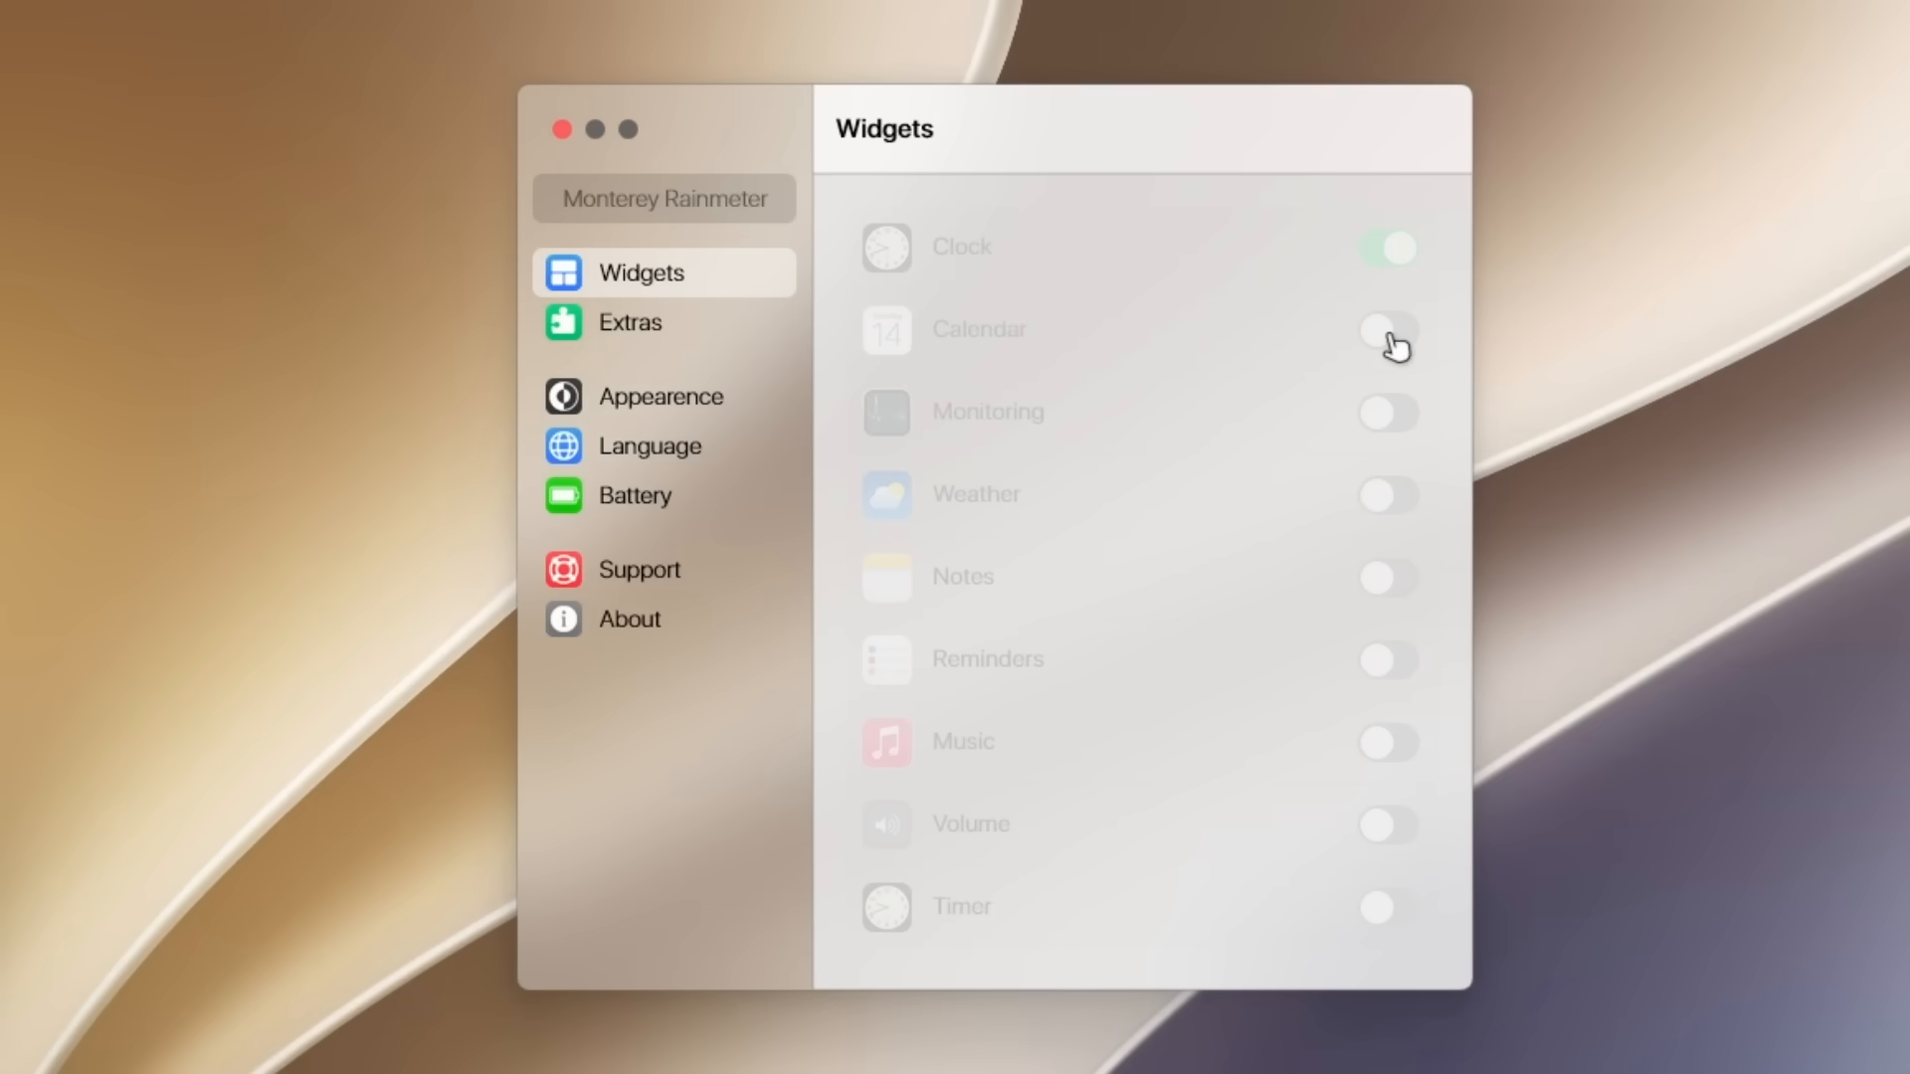
{"action": "left_click", "coordinate": [1392, 494]}
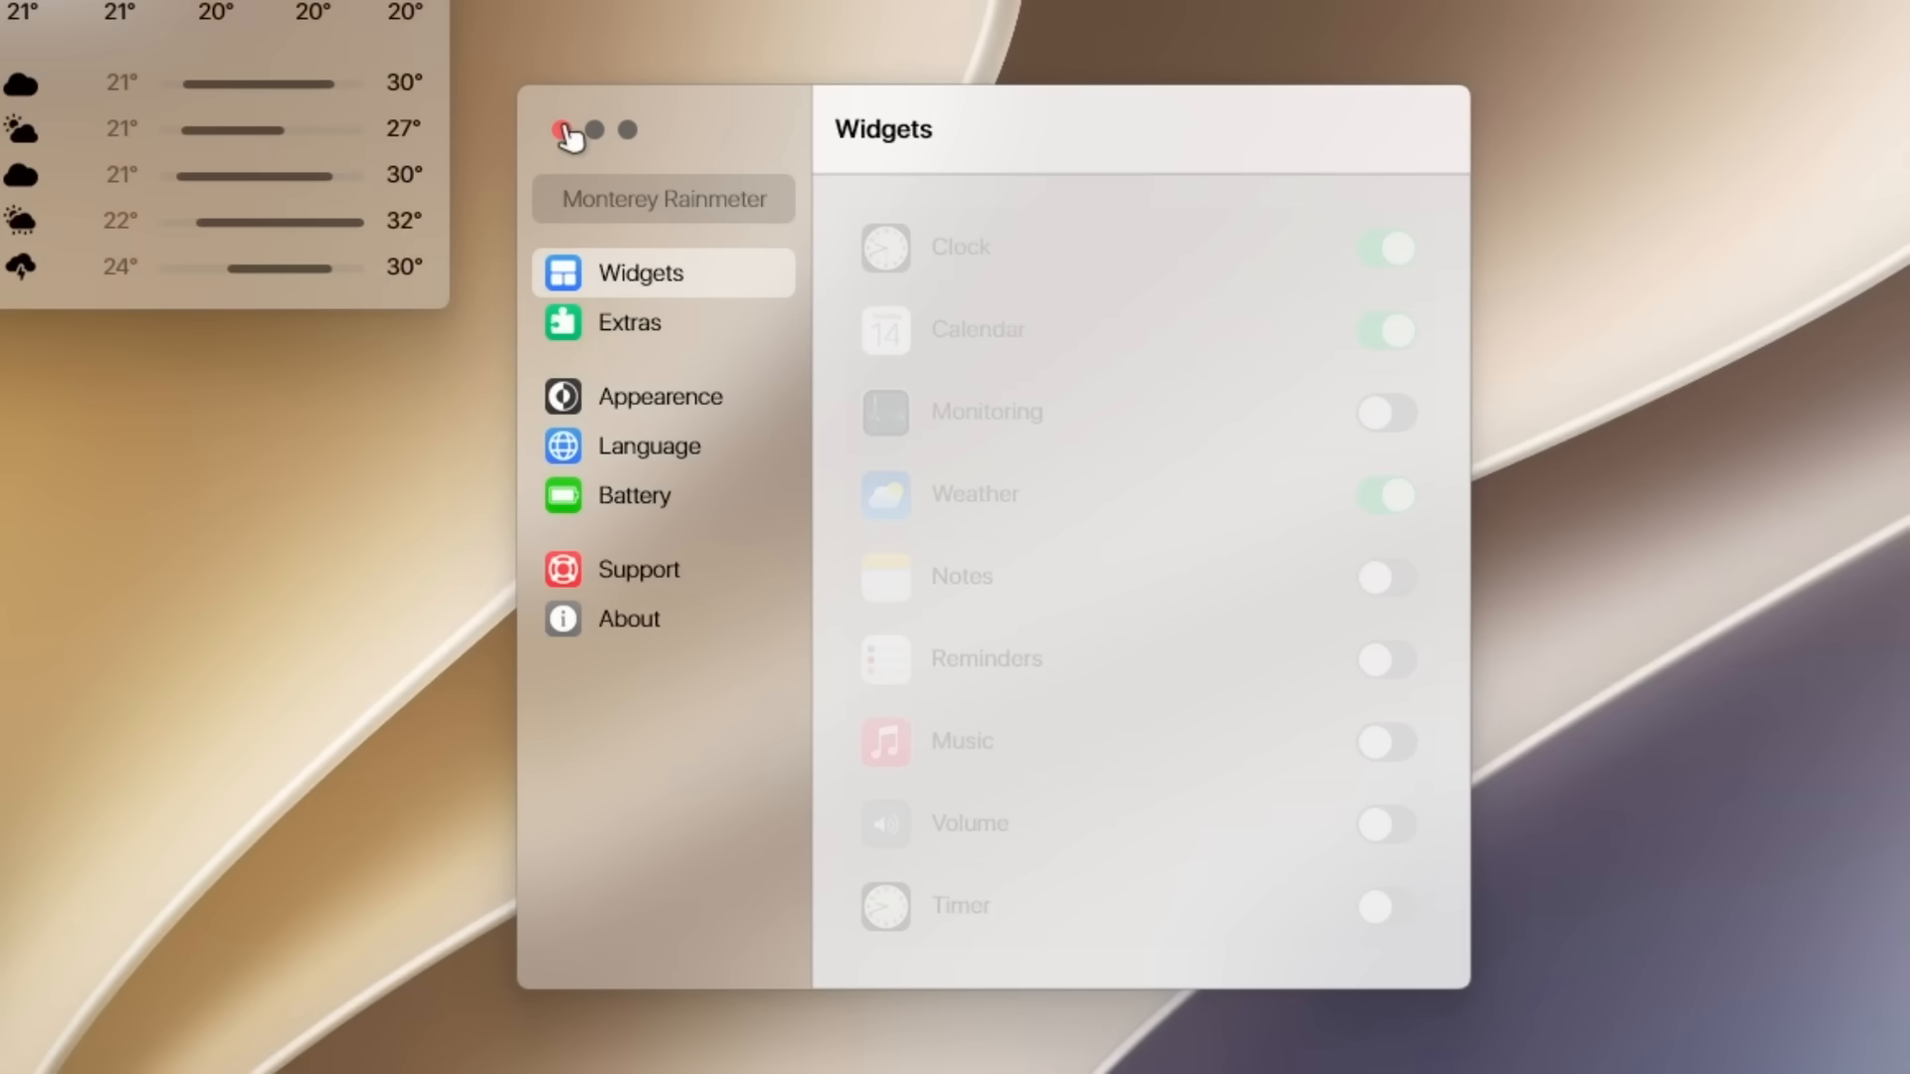
{"action": "left_click", "coordinate": [562, 129]}
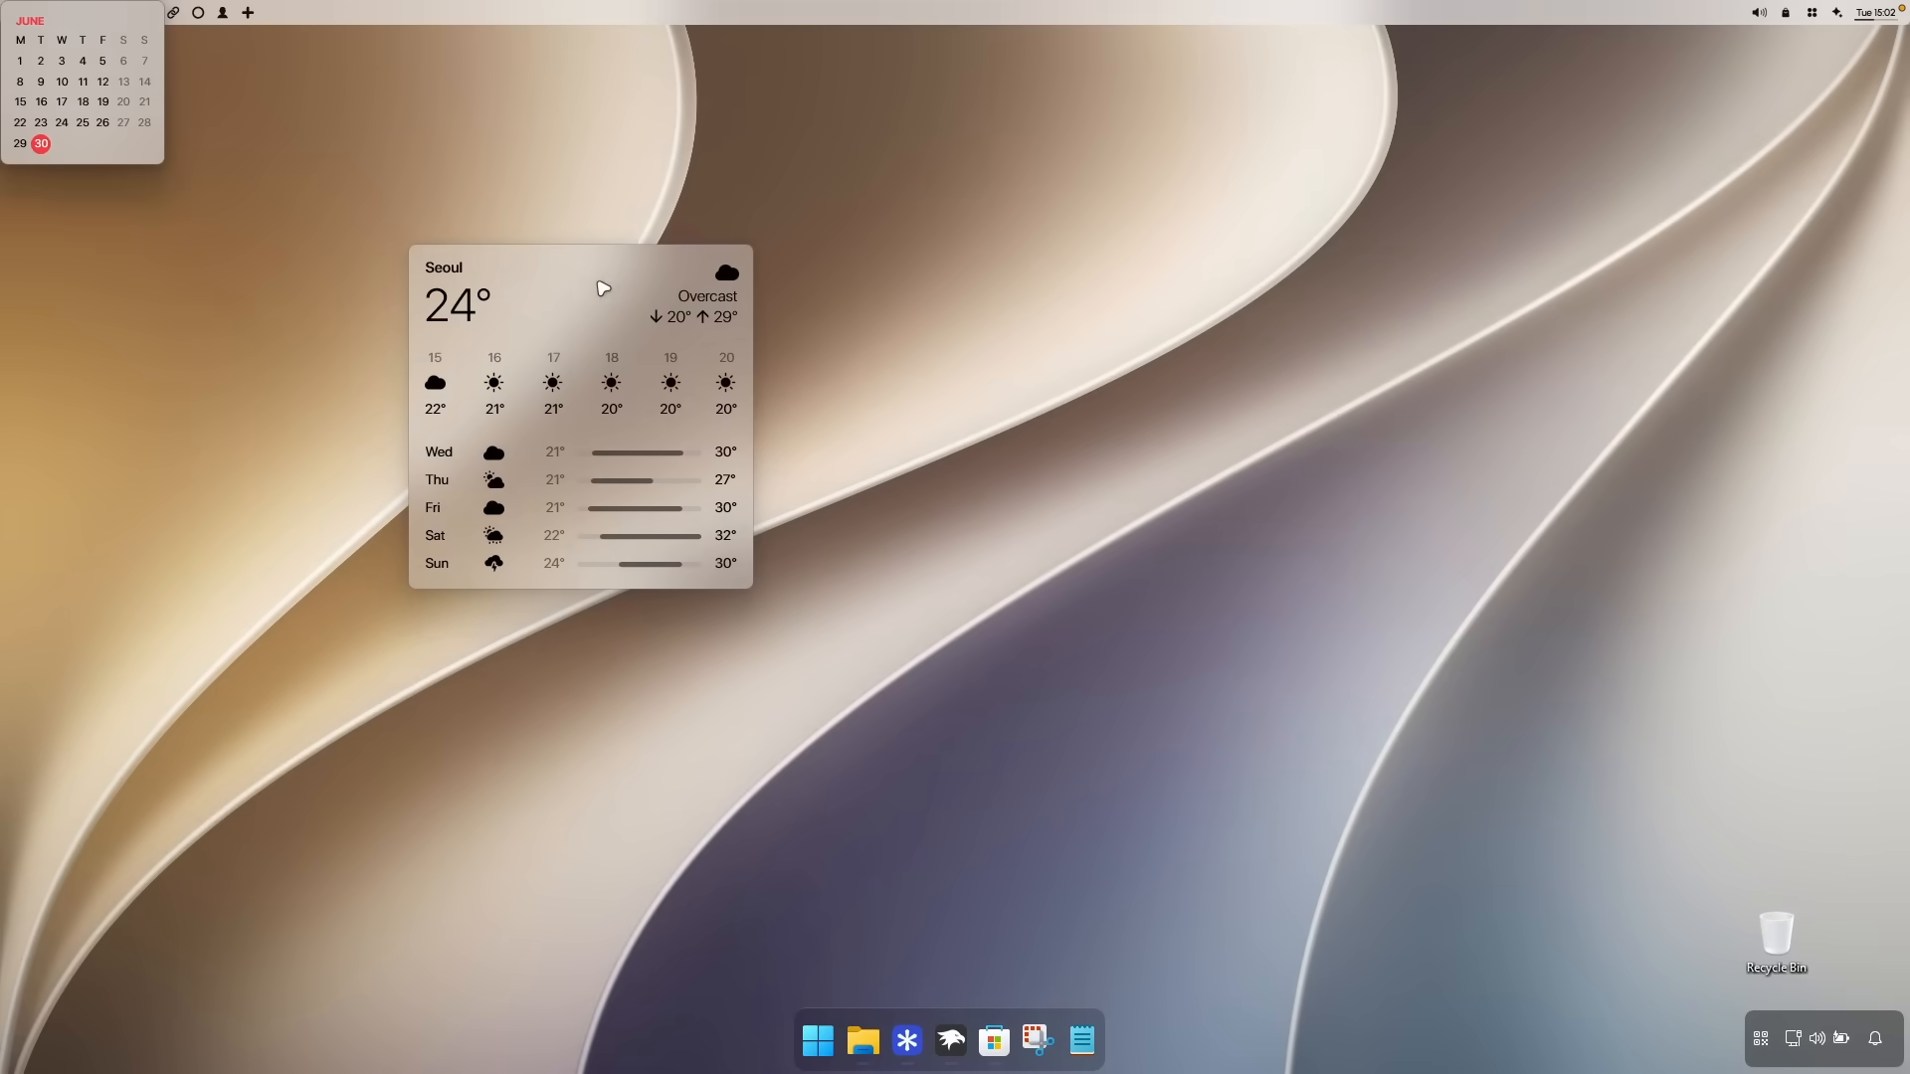
- Set the Weather widget to the Wide size and change its city to London
{"action": "right_click", "coordinate": [603, 287]}
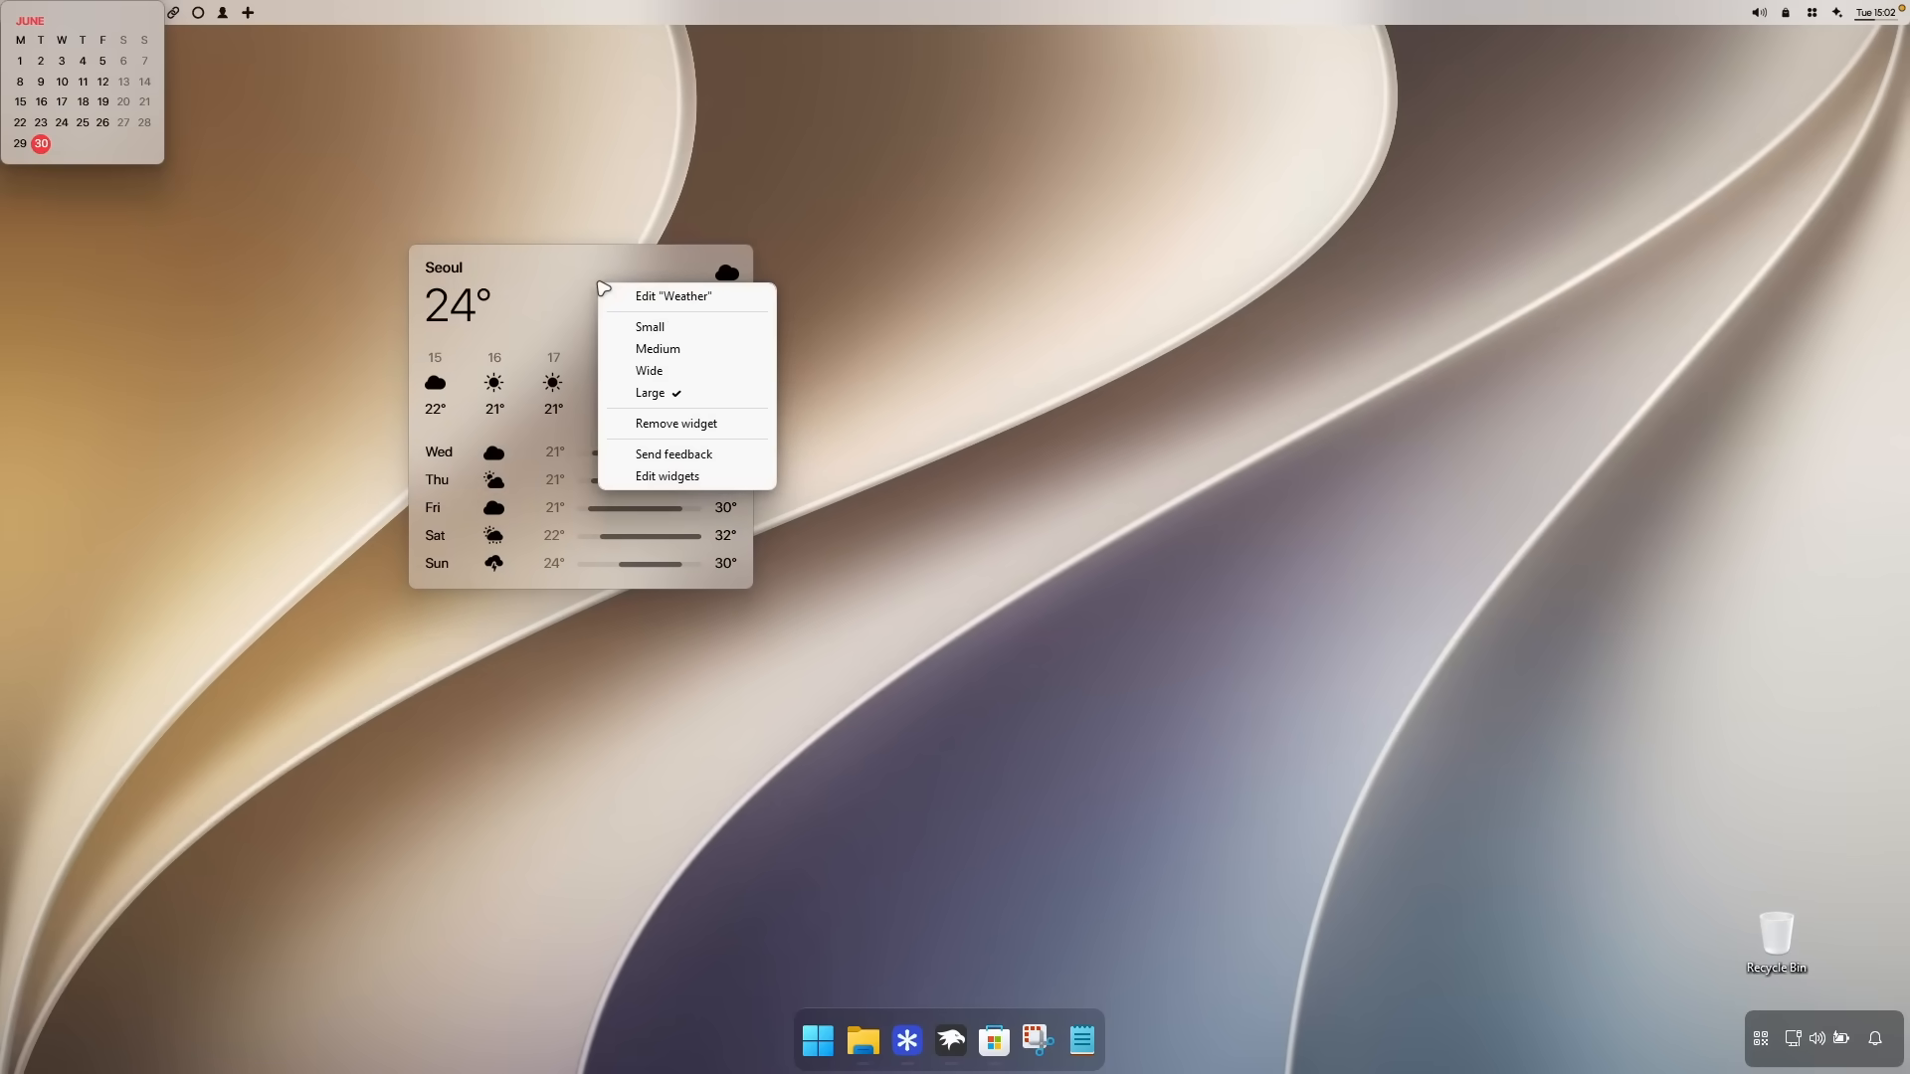
{"action": "left_click", "coordinate": [669, 370]}
{"action": "right_click", "coordinate": [630, 320]}
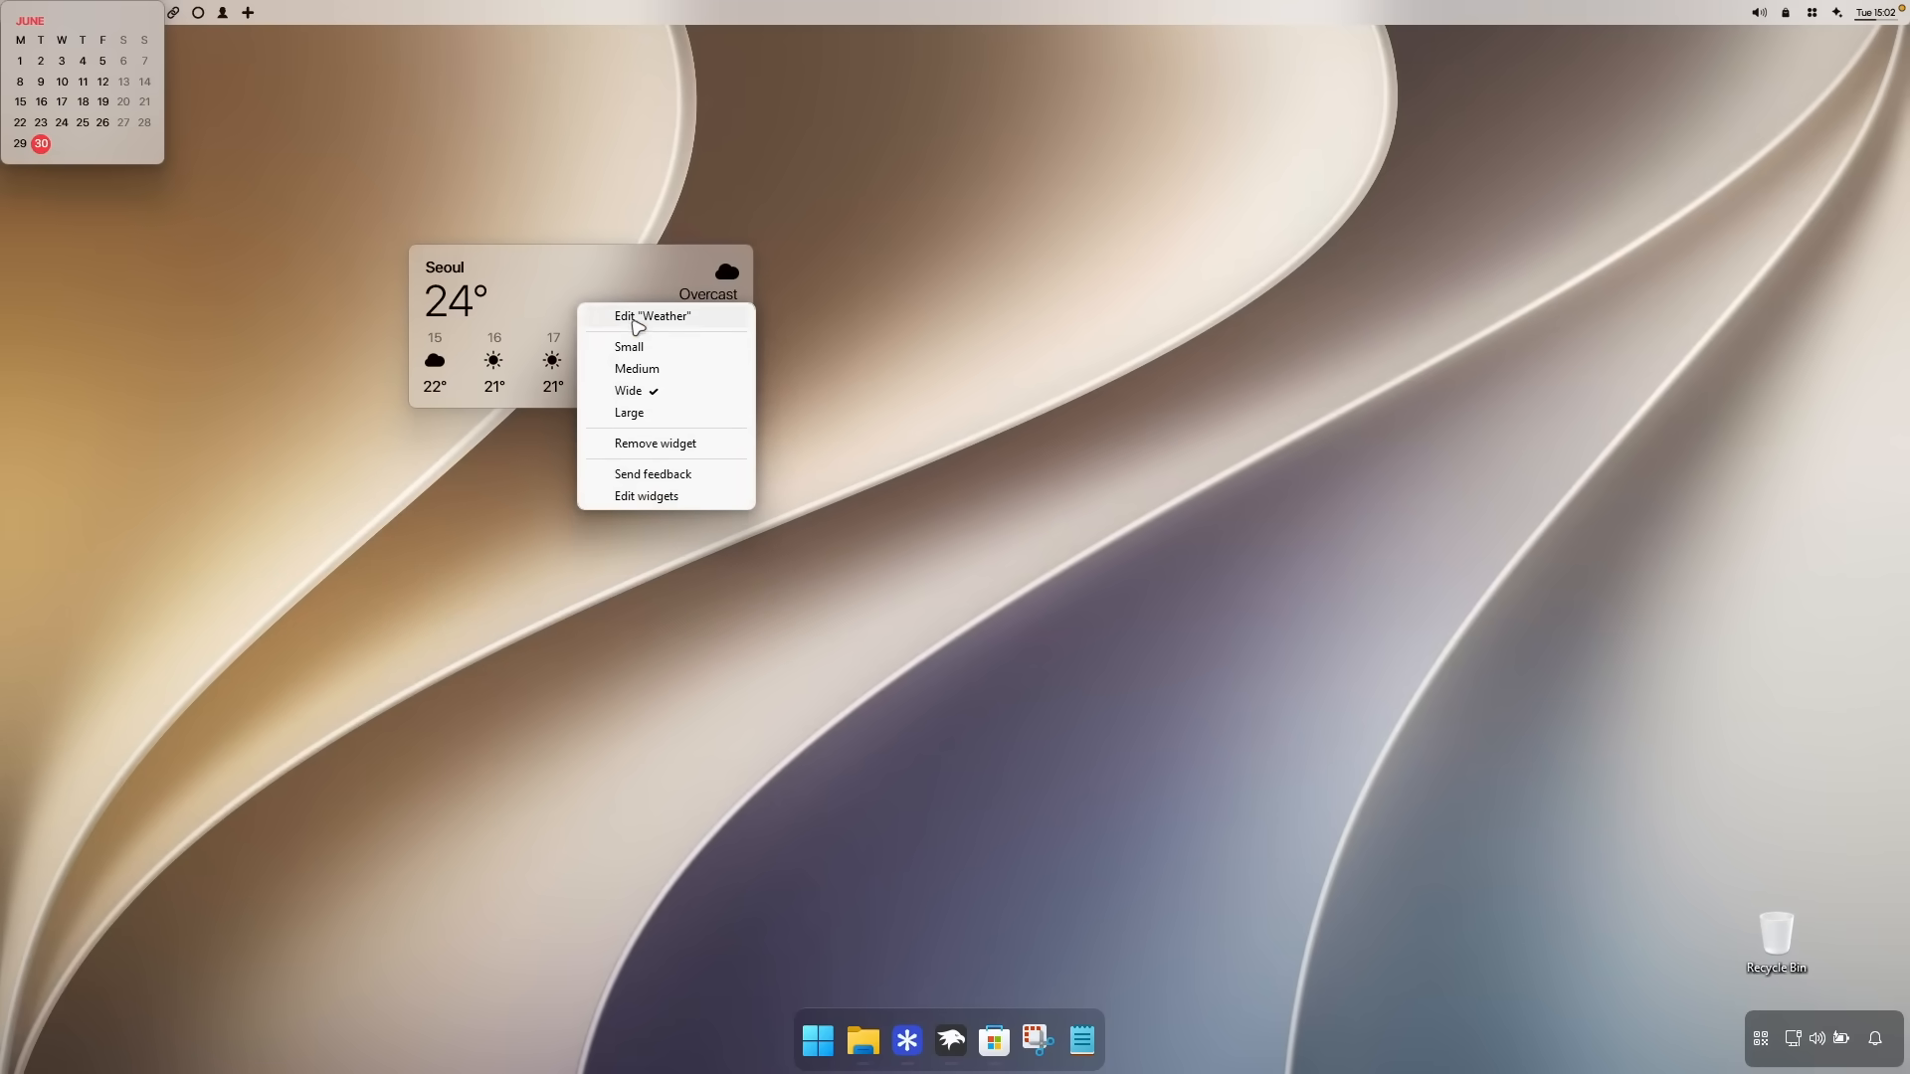
{"action": "left_click", "coordinate": [636, 315]}
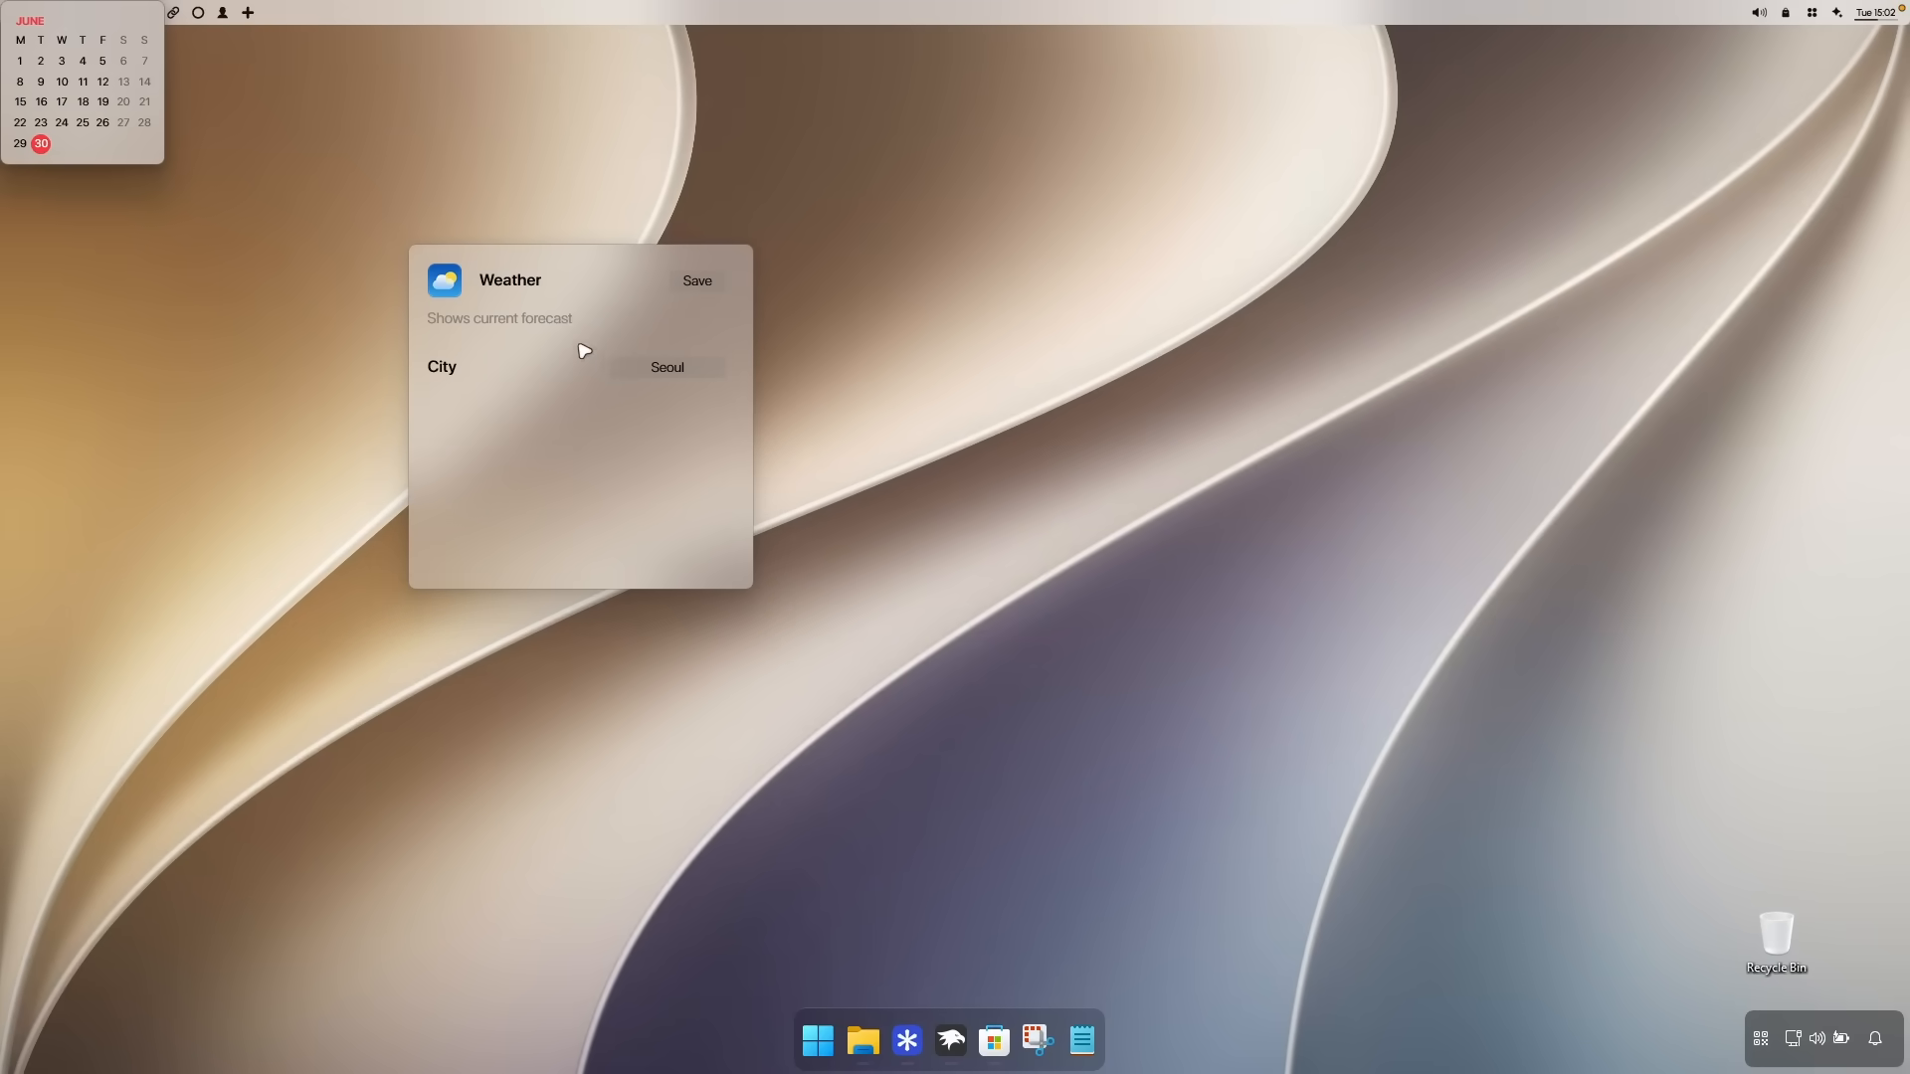
{"action": "double_click", "coordinate": [682, 363]}
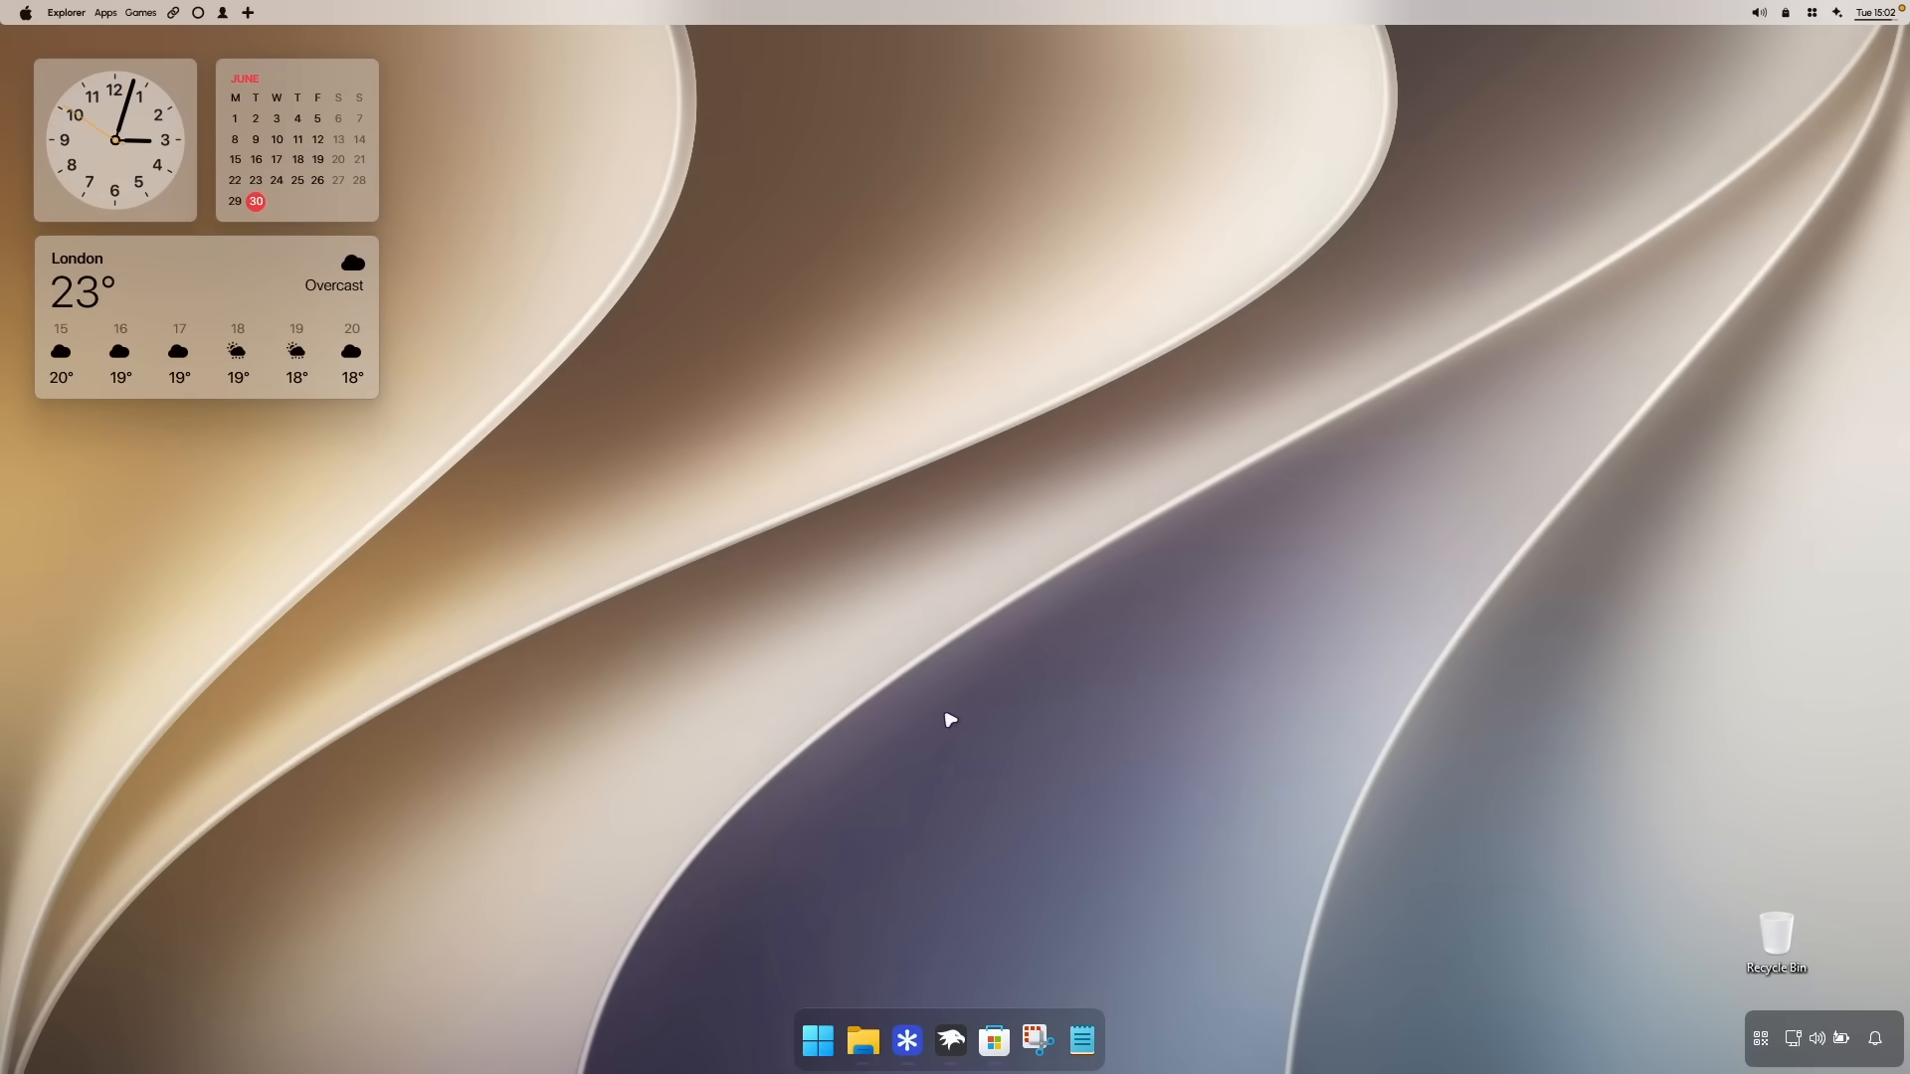
- Switch to the browser, search the web for "macos windows cursor" and open the MacOS-Cursors-on-Windows GitHub repository at its releases
{"action": "left_click", "coordinate": [906, 1040]}
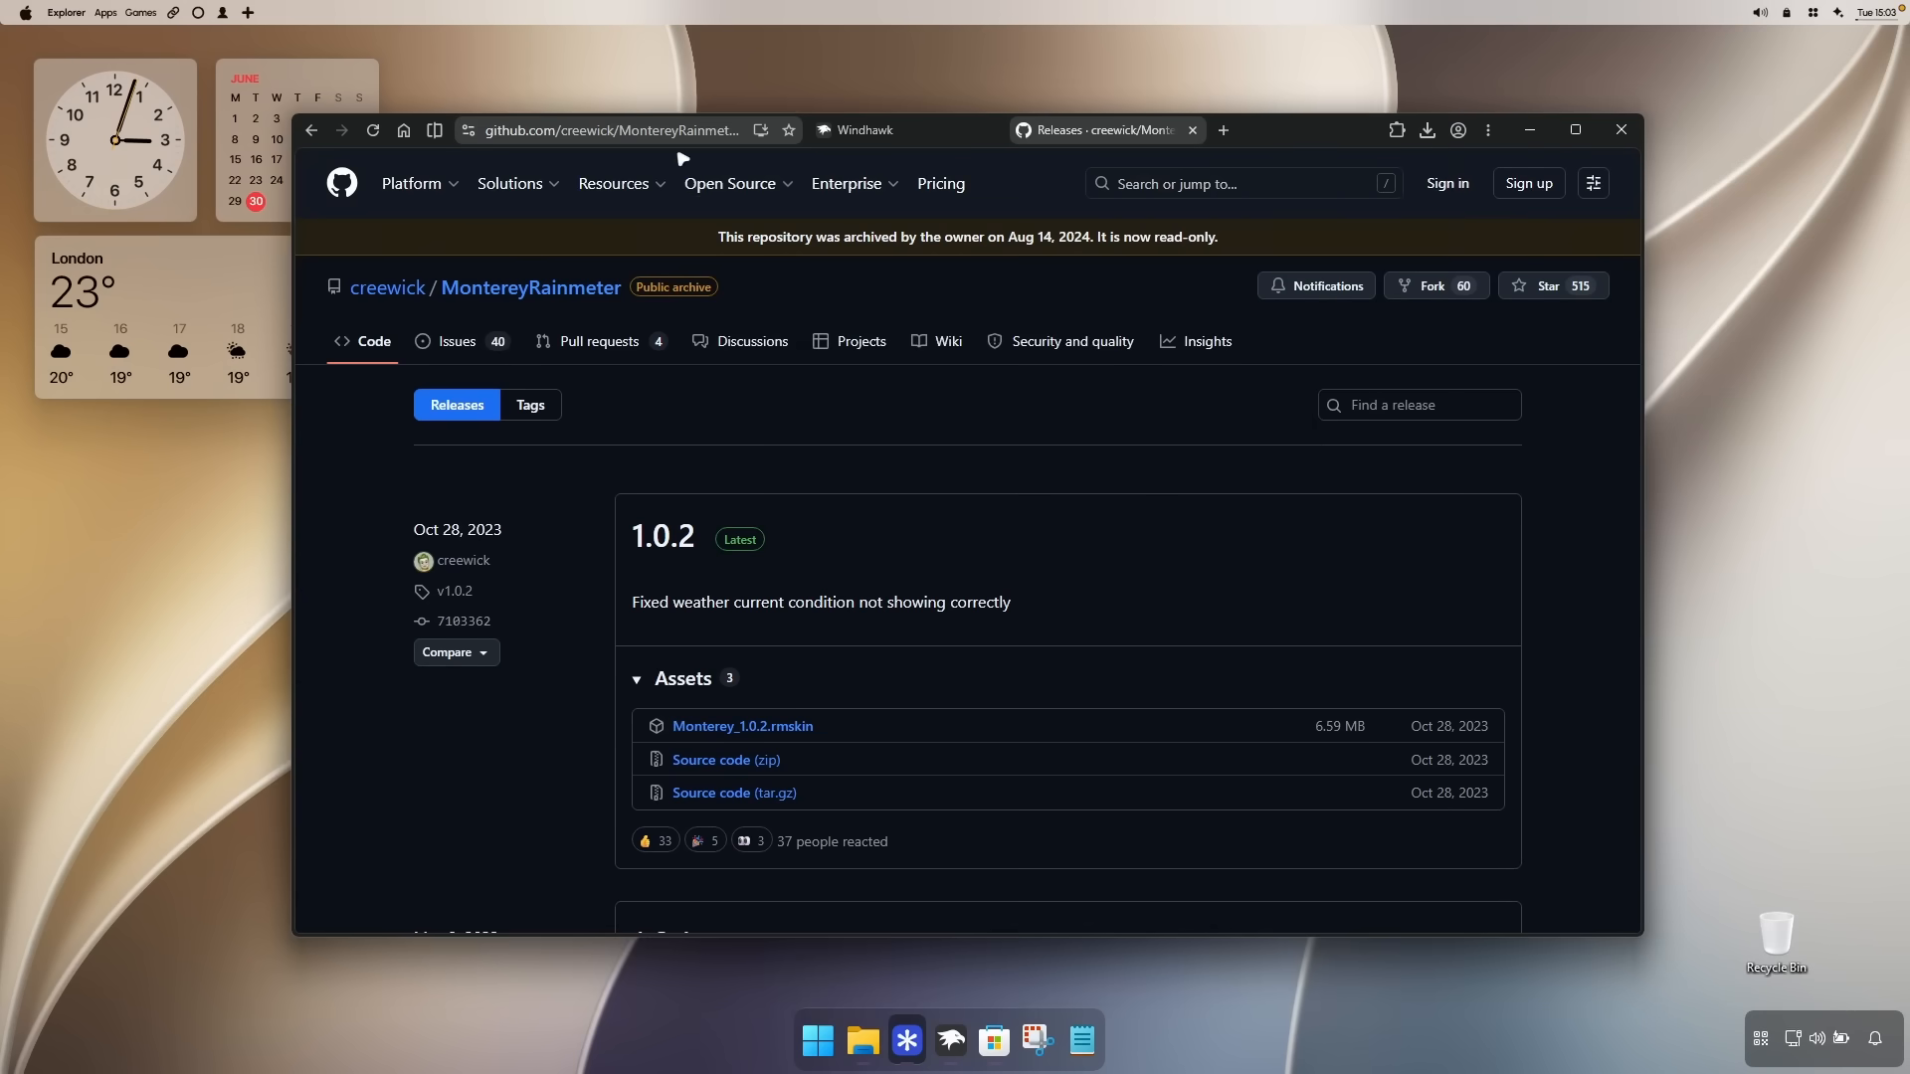
{"action": "left_click", "coordinate": [682, 133]}
{"action": "type", "text": "ma"}
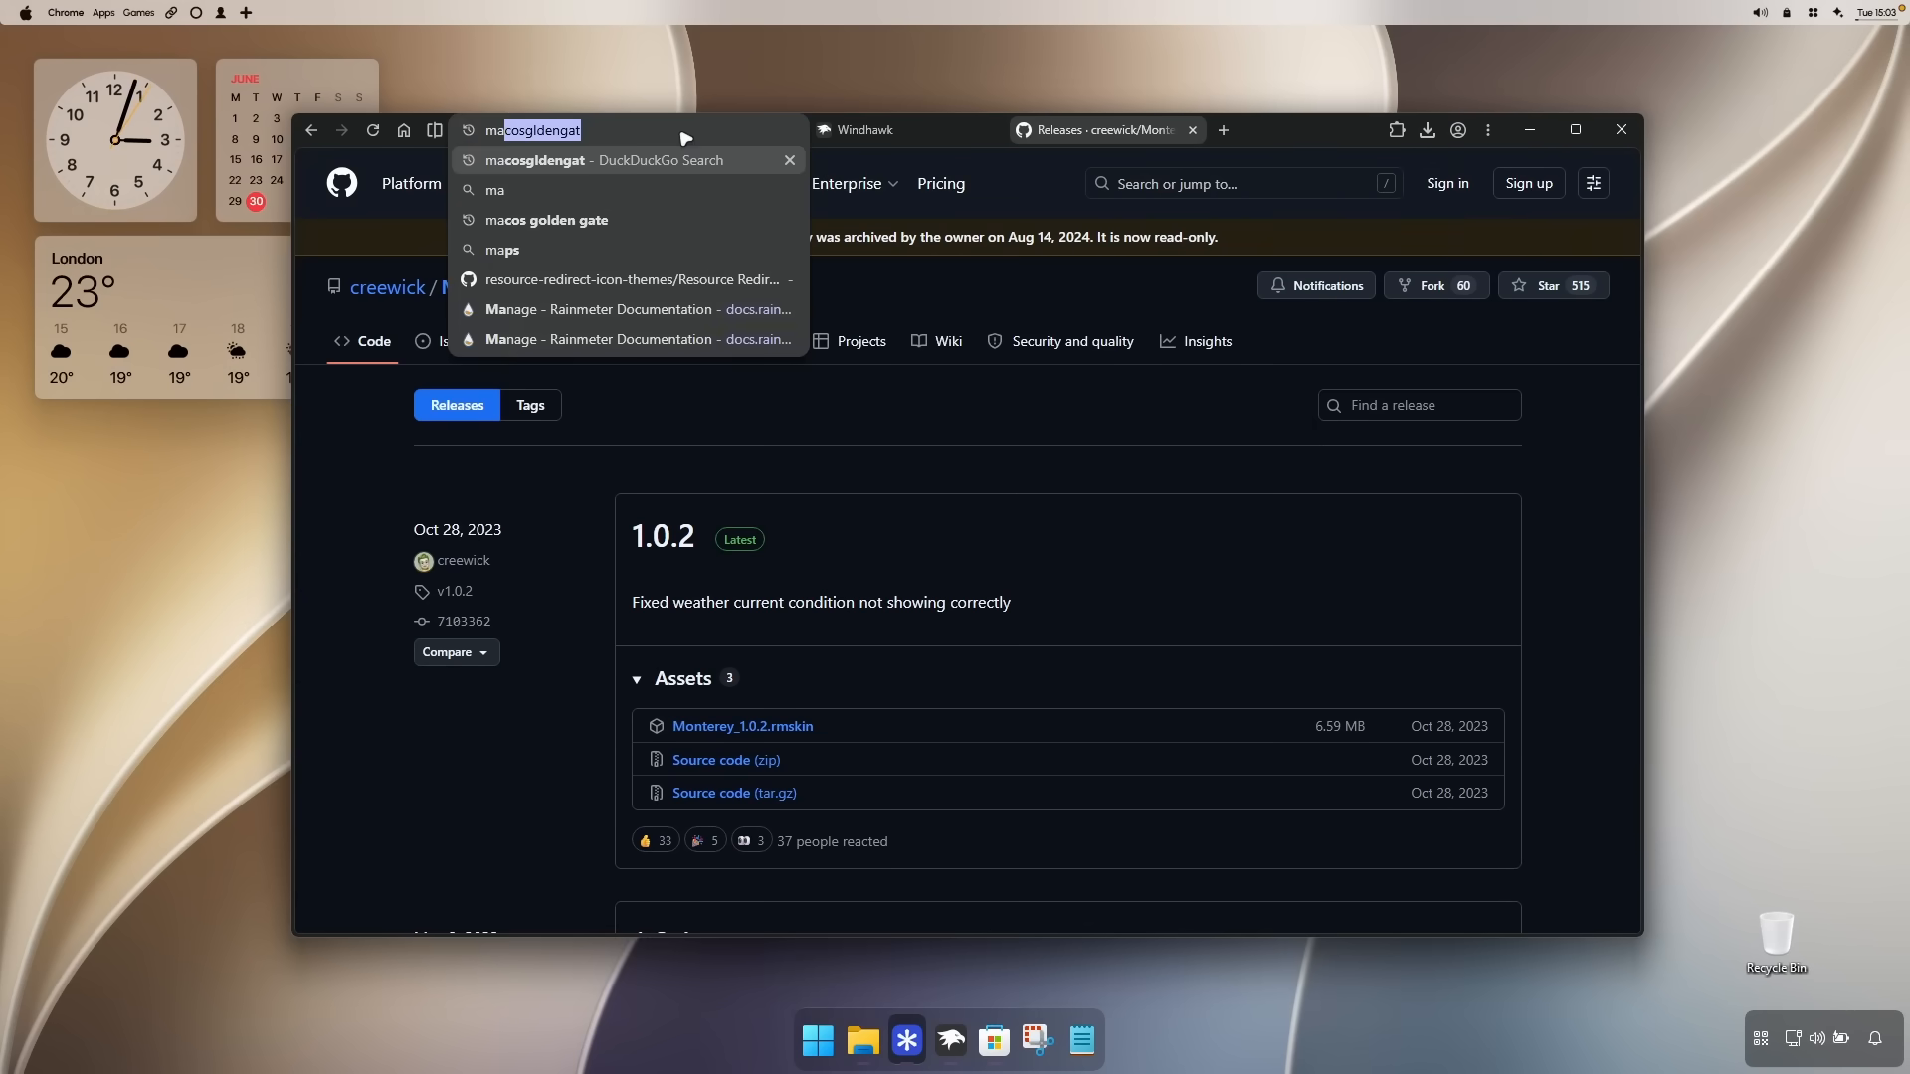
{"action": "type", "text": "cos windows cursor"}
{"action": "key", "text": "Return"}
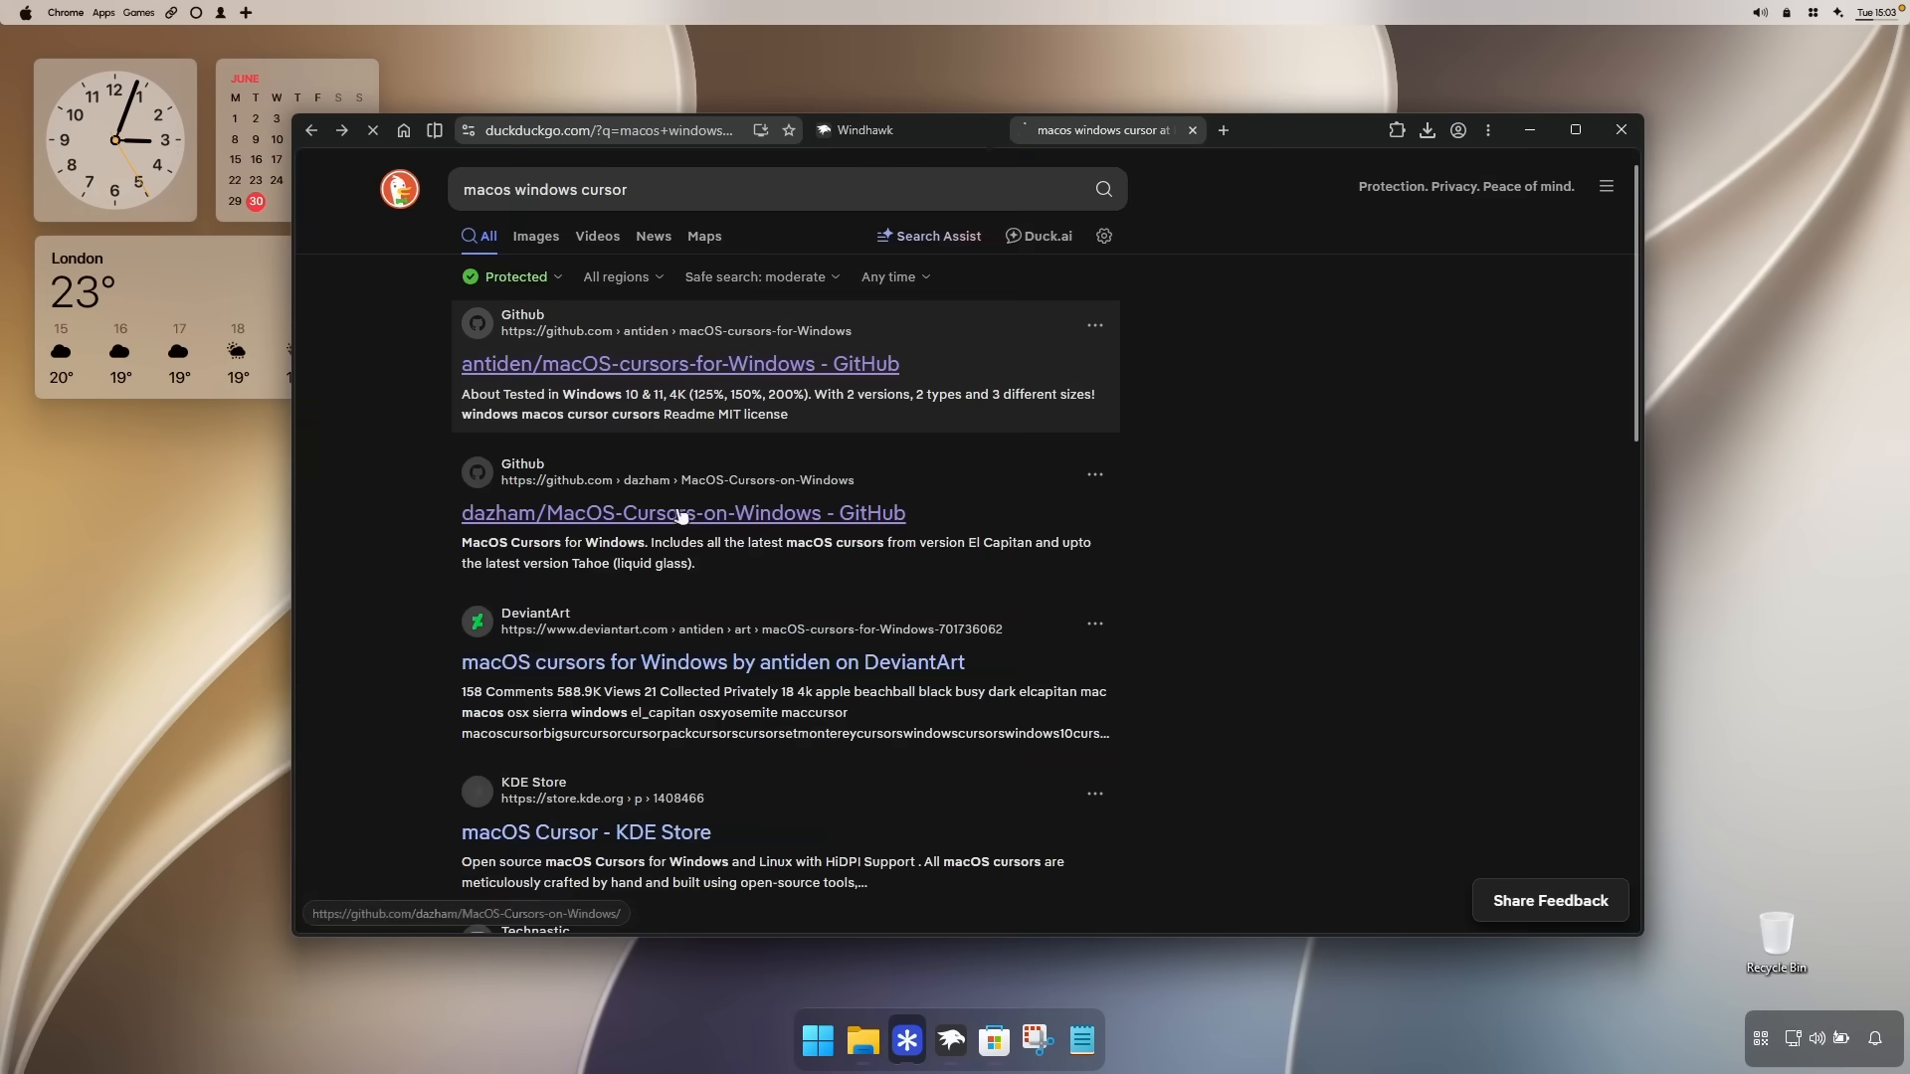
{"action": "left_click", "coordinate": [627, 511]}
{"action": "scroll", "coordinate": [1193, 569], "scroll_direction": "down", "scroll_amount": 10}
{"action": "scroll", "coordinate": [1192, 569], "scroll_direction": "up", "scroll_amount": 3}
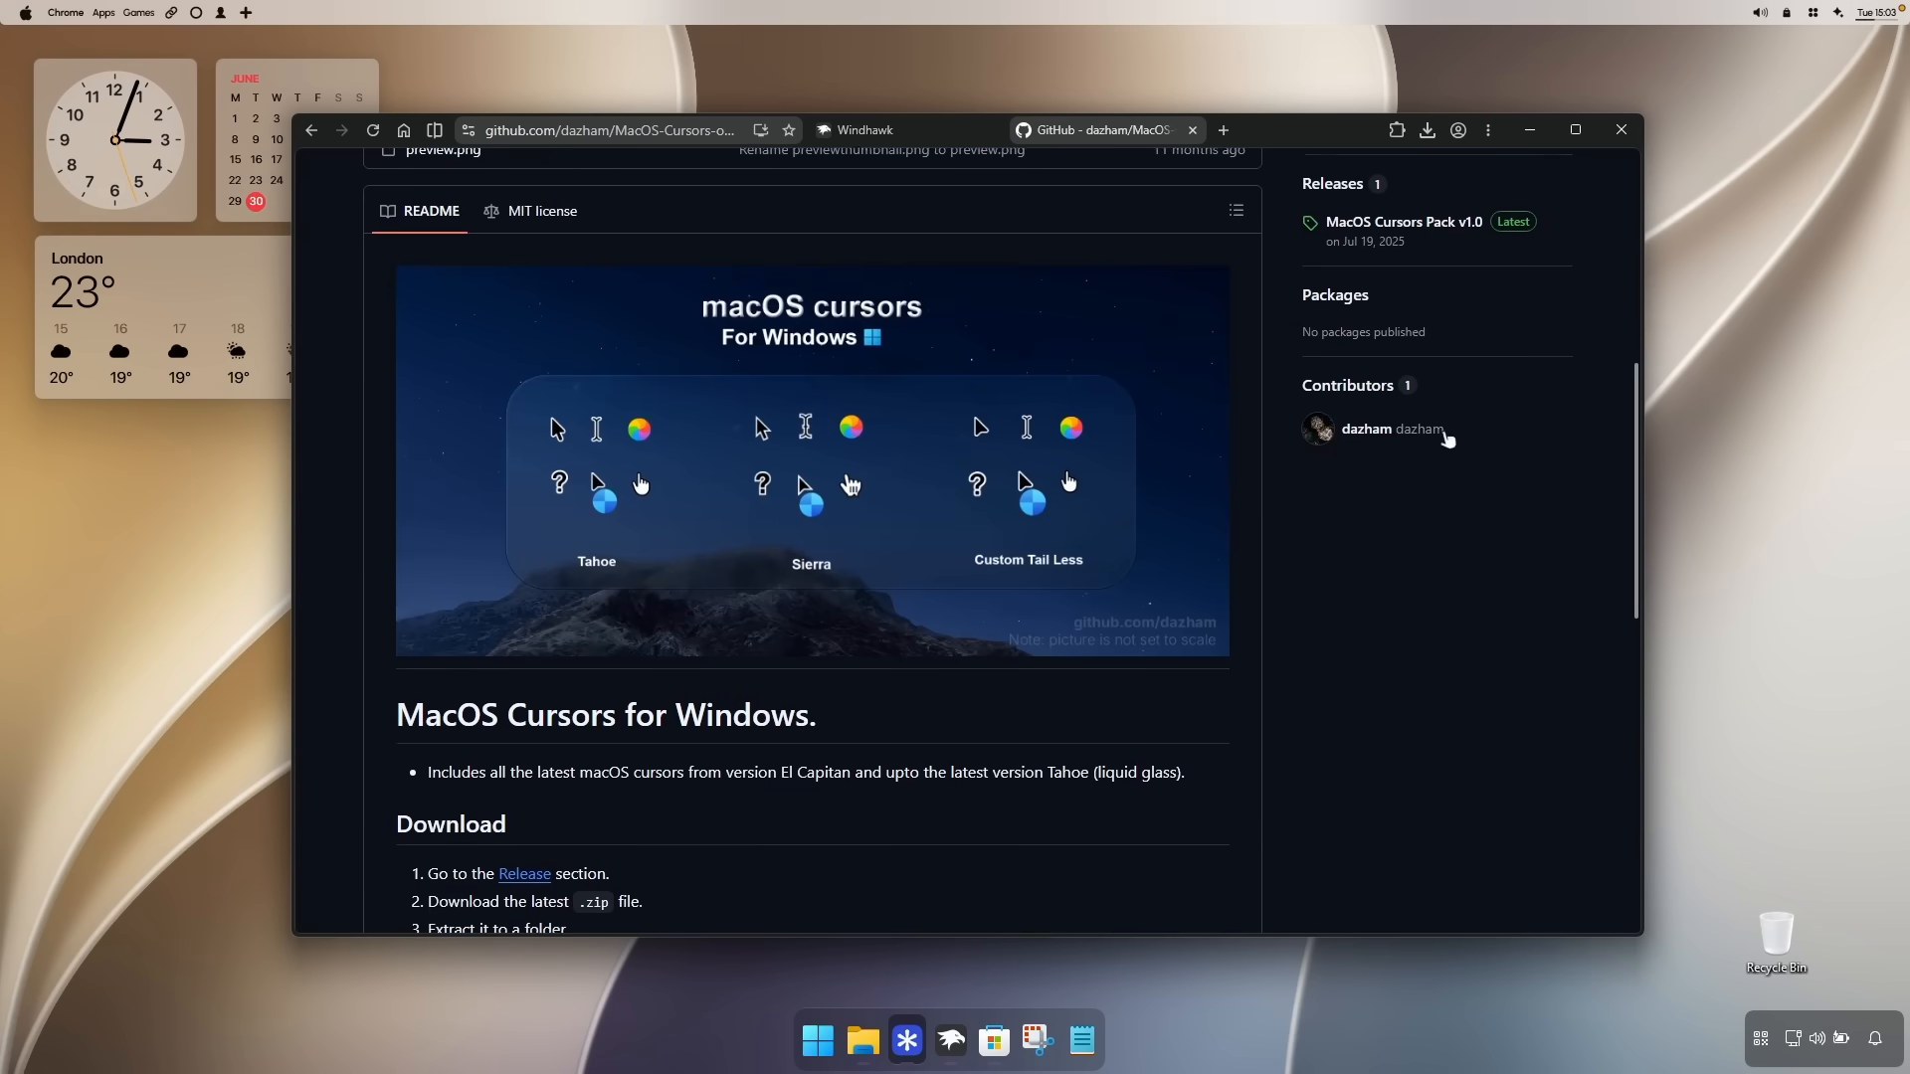
- Get the MacOS Cursors Pack v1.0 from its release page and install the "Without shadow - Tahoe" cursors from the "1. Tahoe and Newer" folder
{"action": "left_click", "coordinate": [1398, 240]}
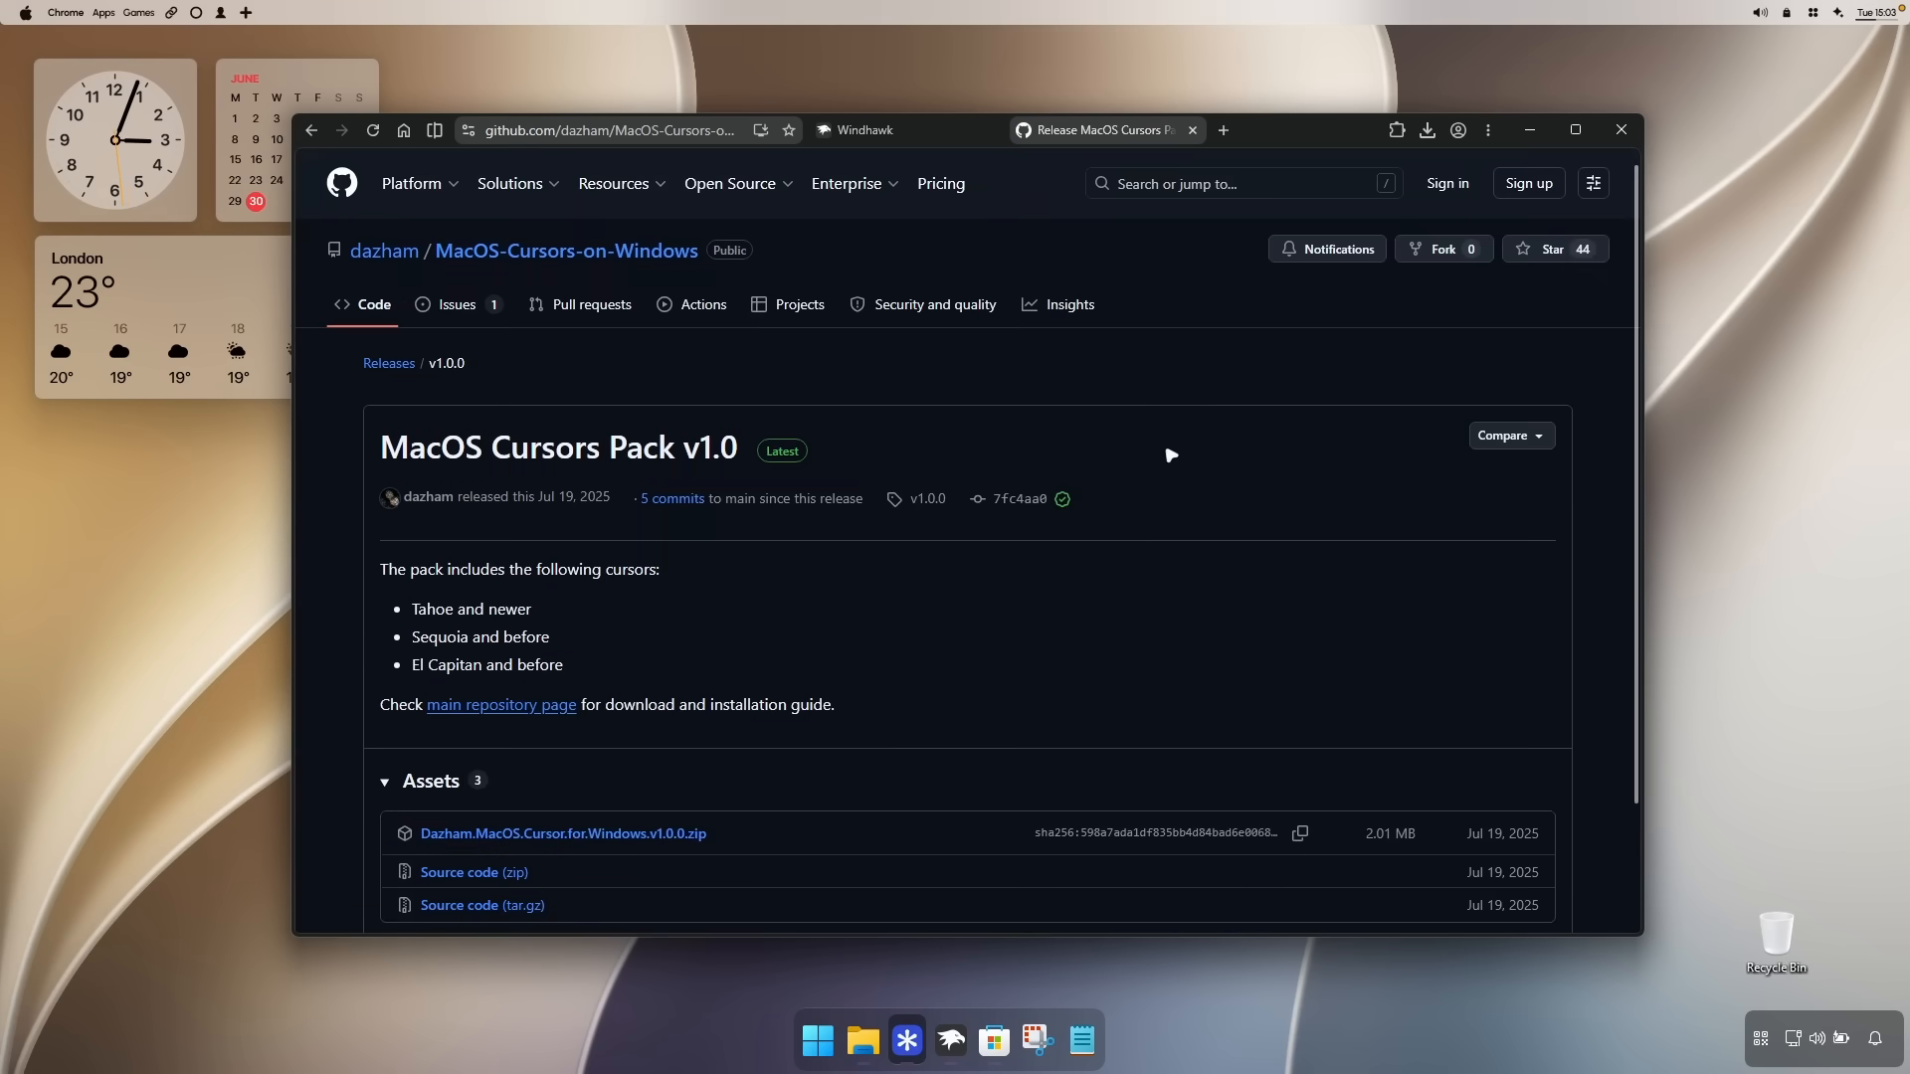
{"action": "scroll", "coordinate": [997, 517], "scroll_direction": "down", "scroll_amount": 2}
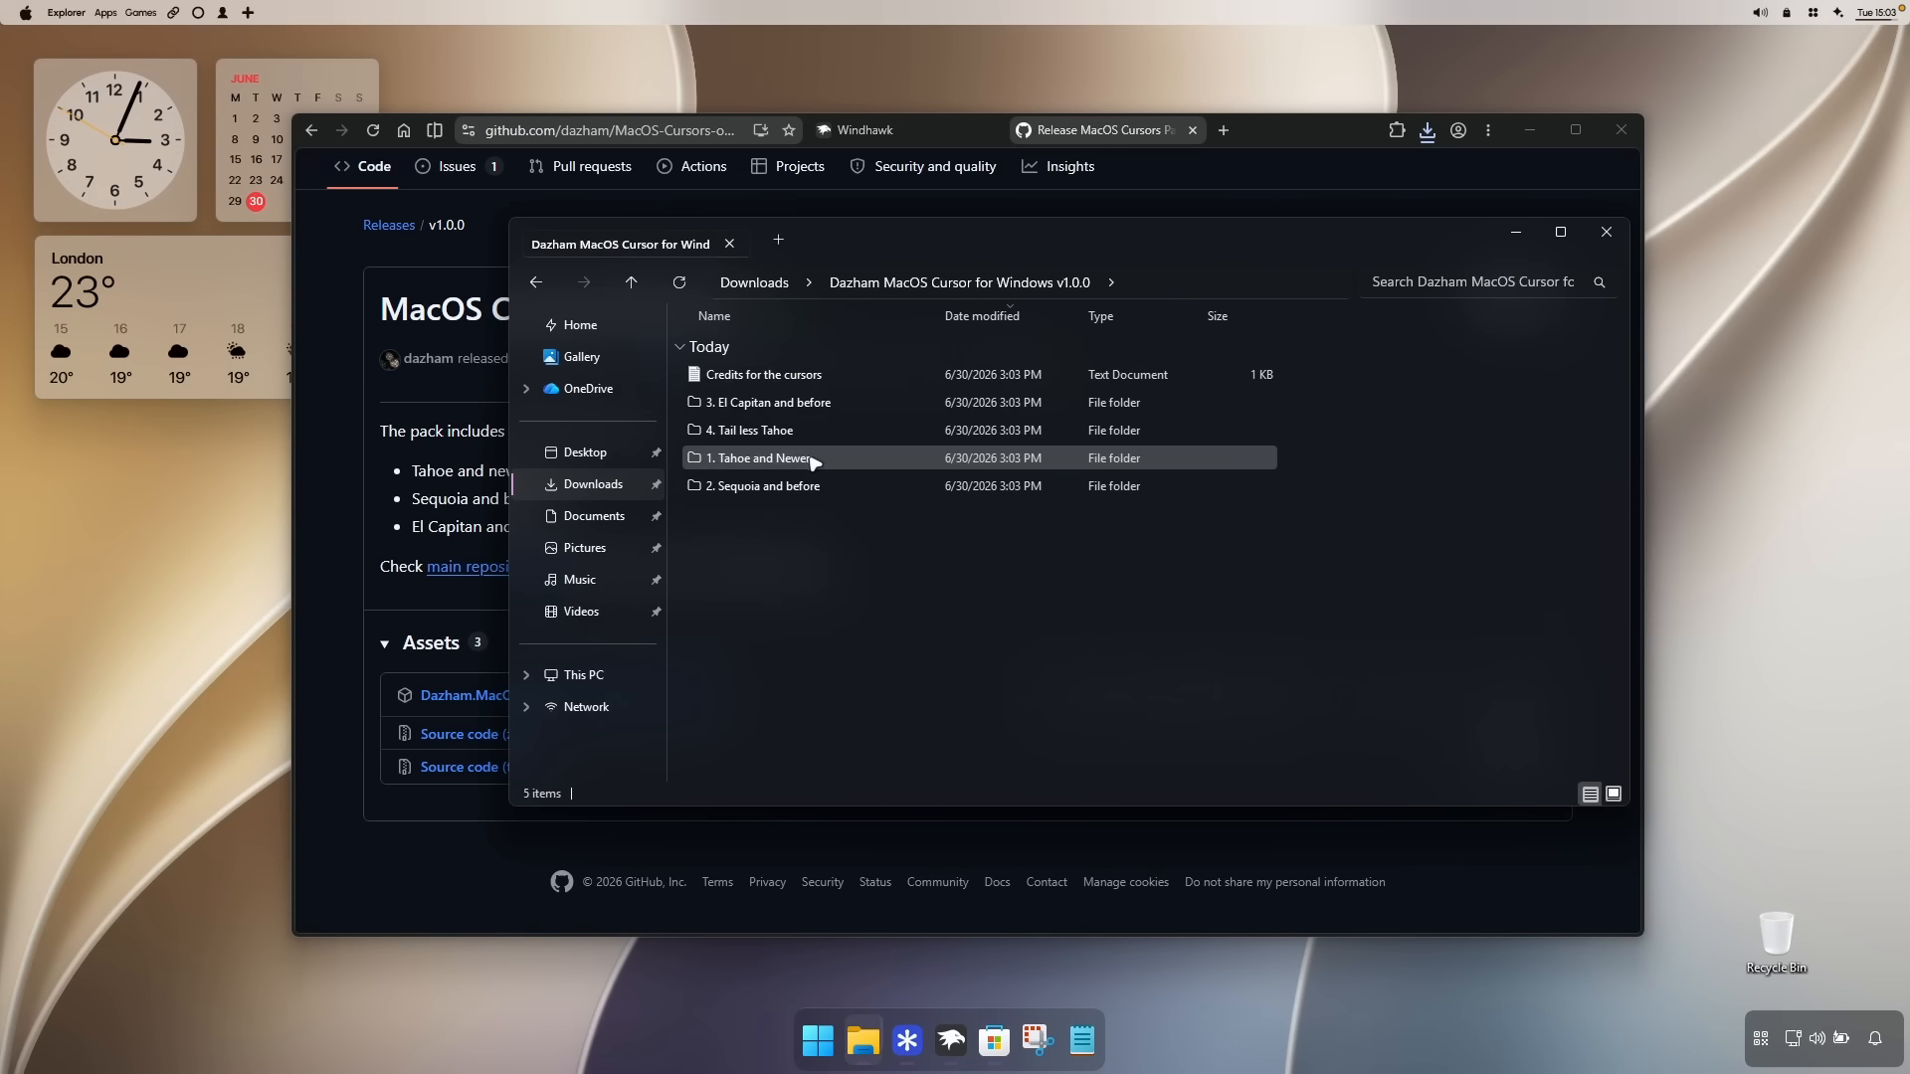
{"action": "double_click", "coordinate": [814, 459]}
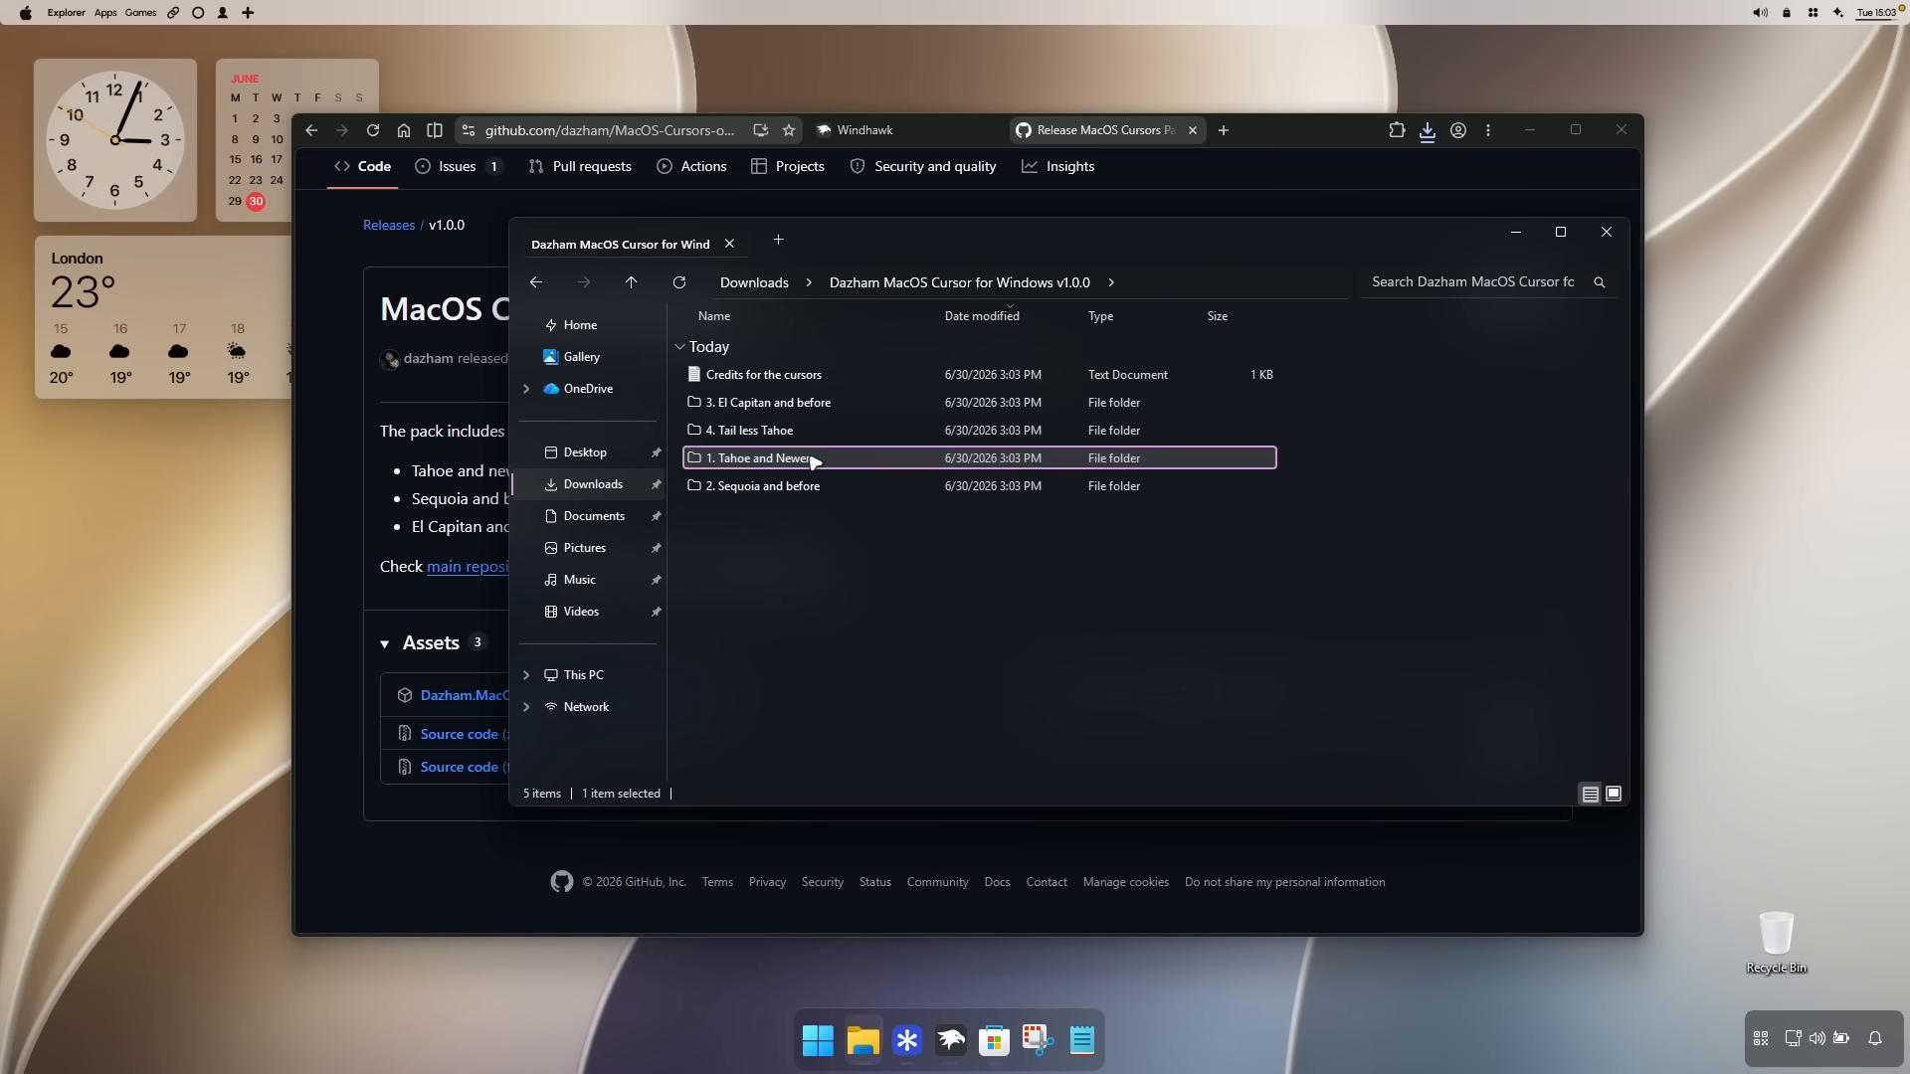
{"action": "double_click", "coordinate": [826, 404]}
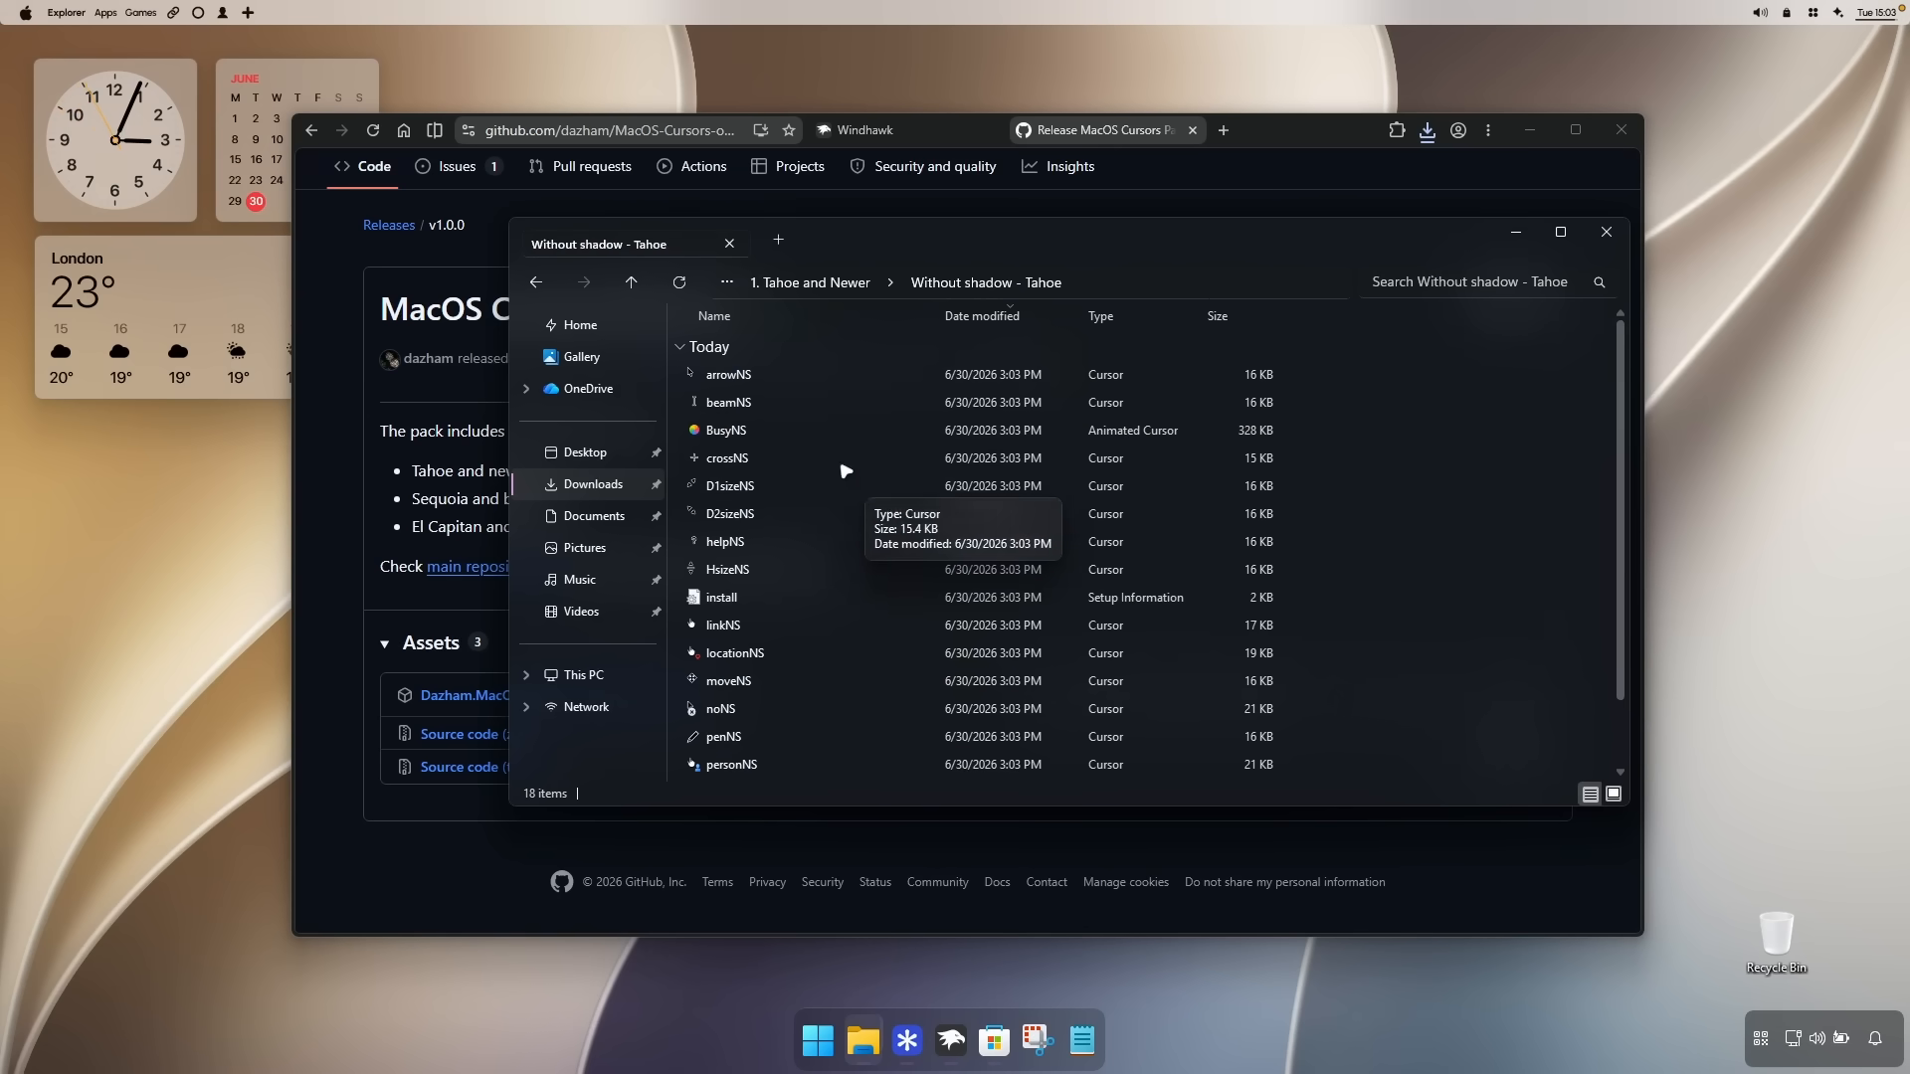
{"action": "right_click", "coordinate": [829, 604]}
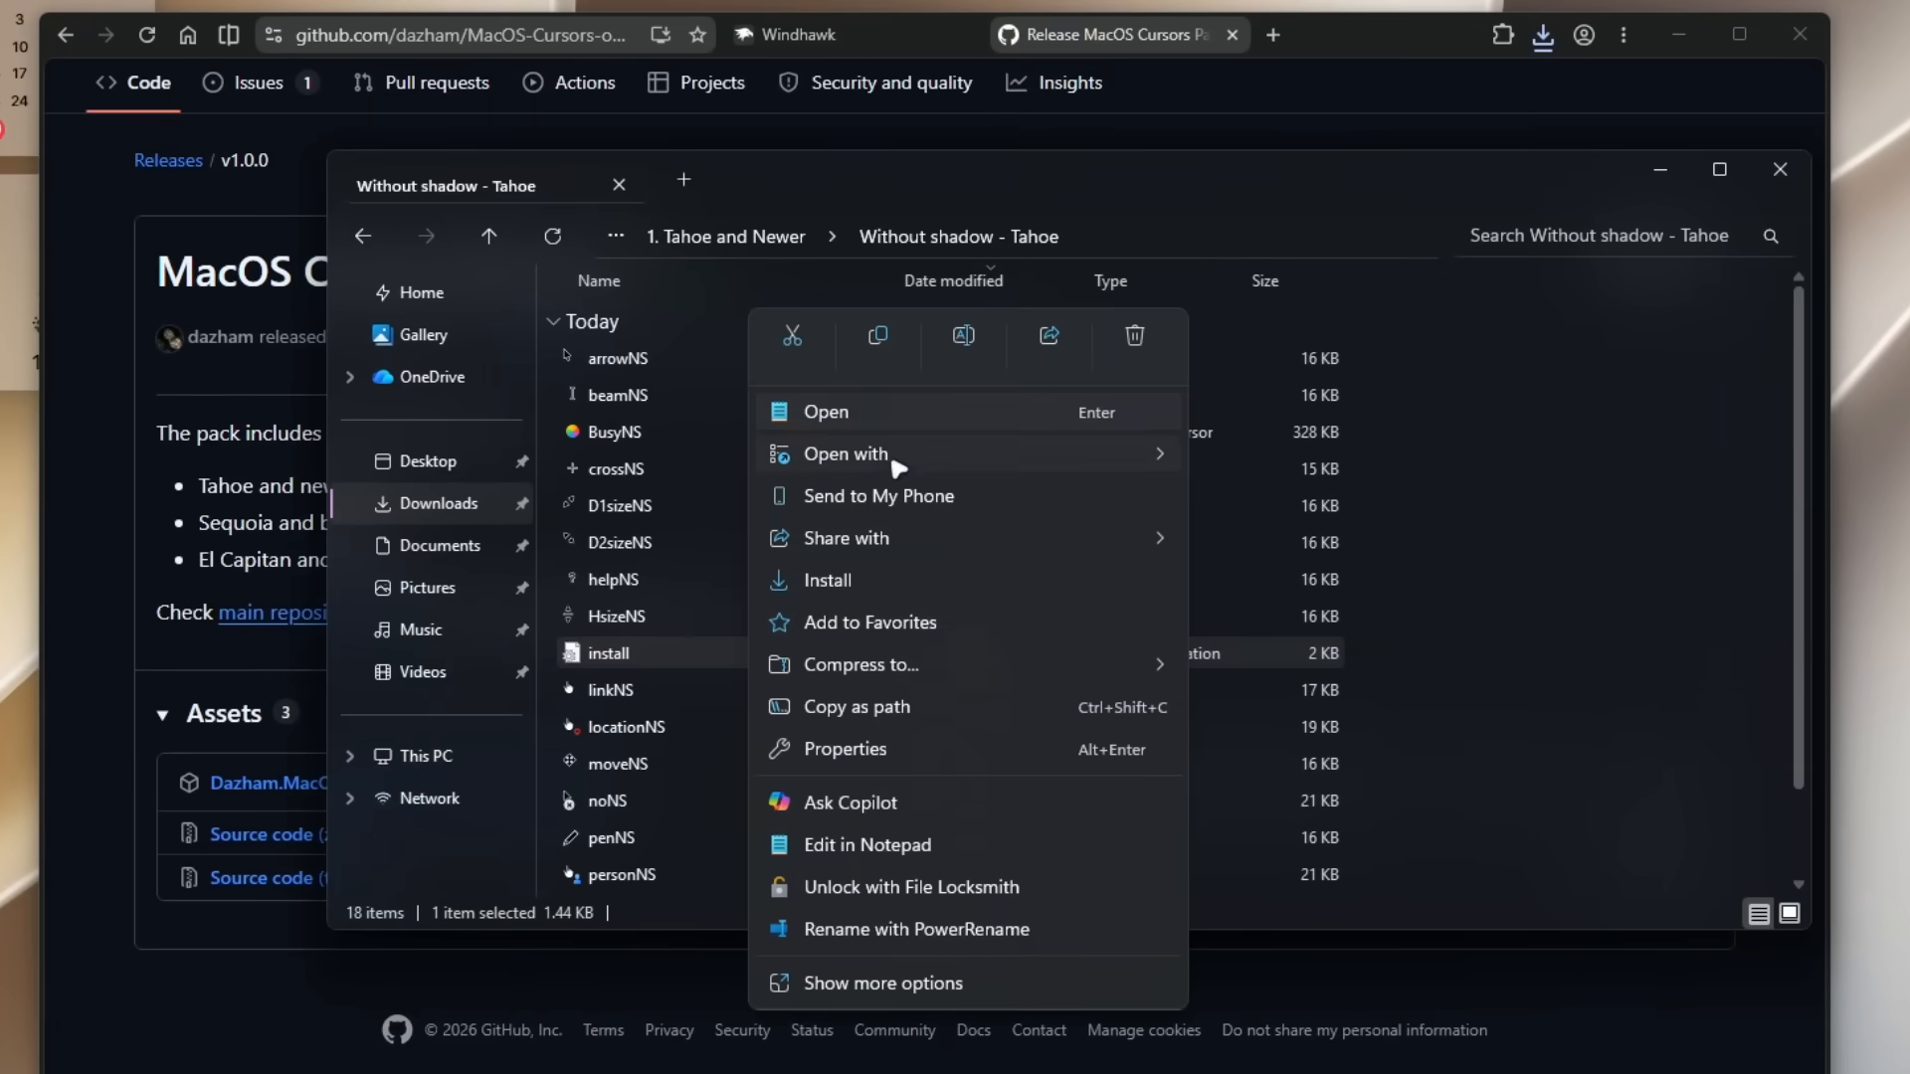
{"action": "left_click", "coordinate": [981, 549]}
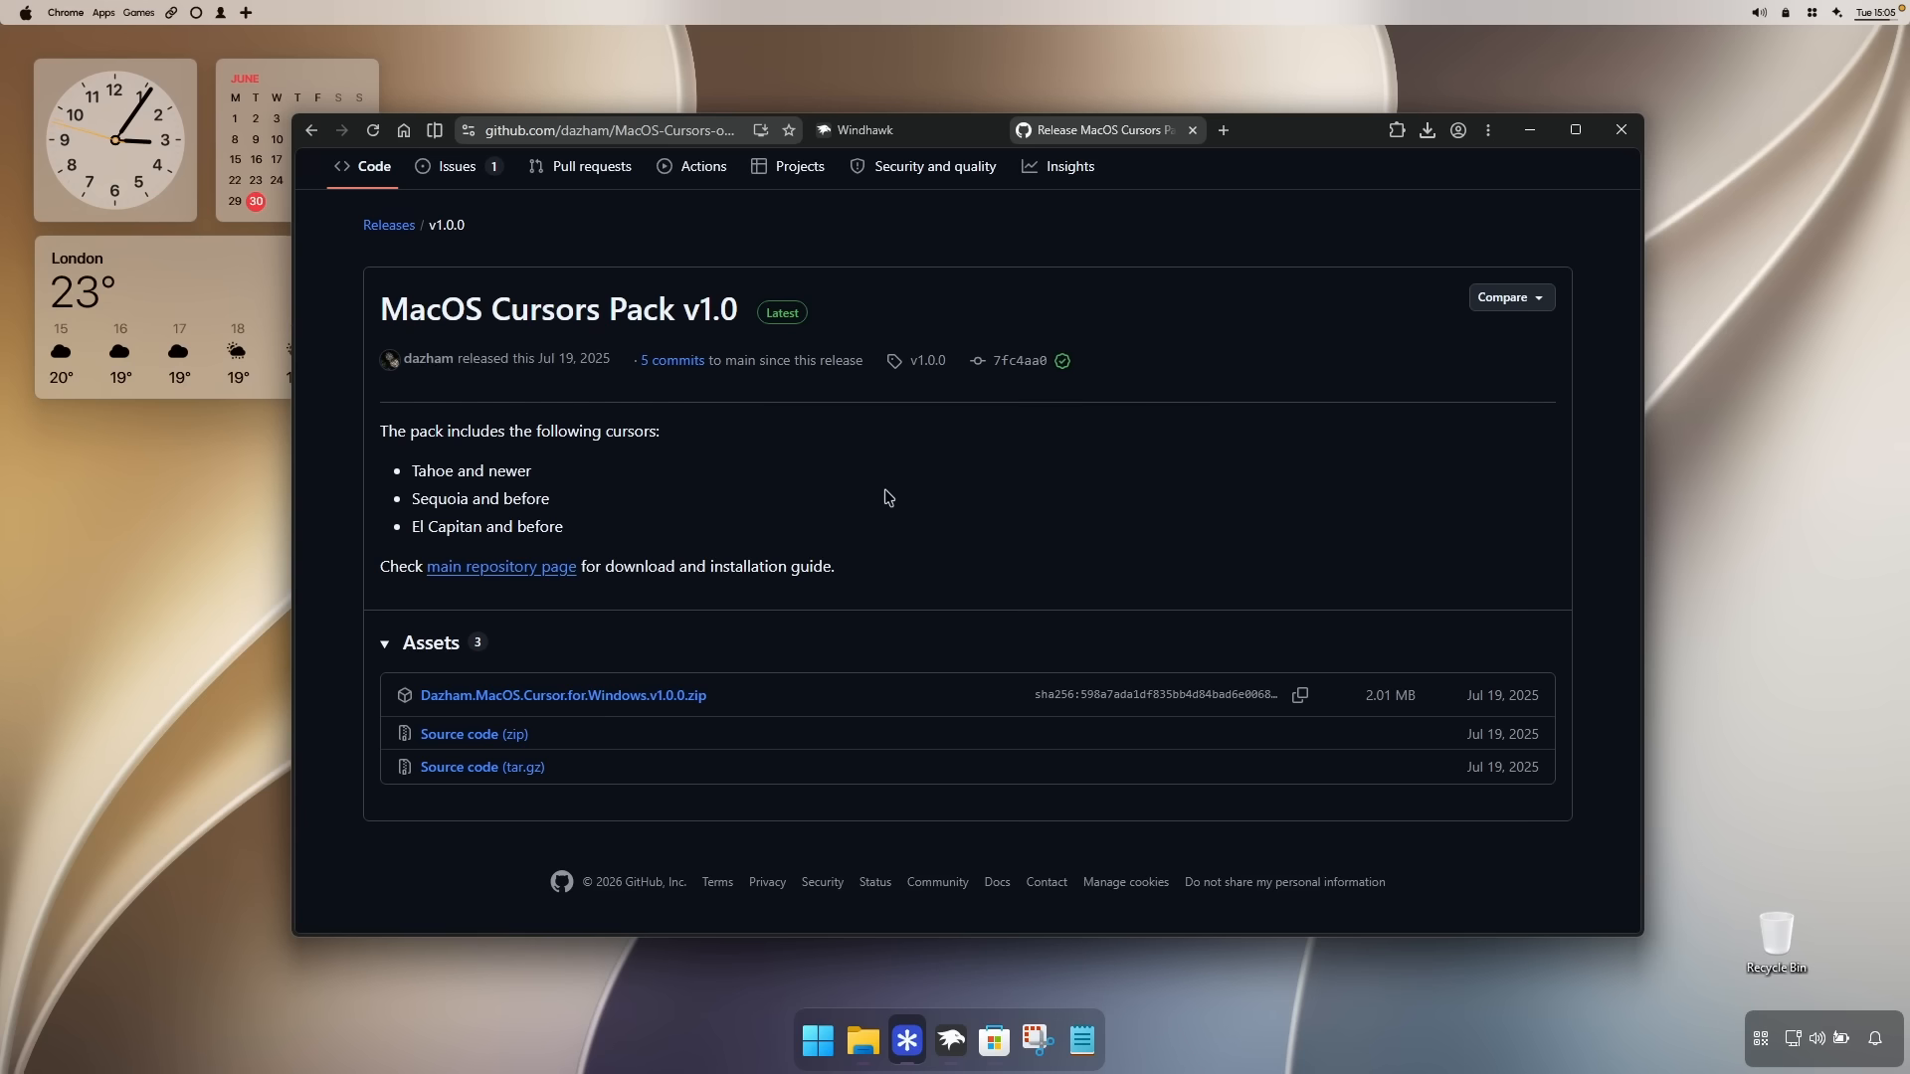
- Open and dismiss the Start menu to examine the new cursors, minimize the browser and move the cursor folder window slightly
{"action": "left_click", "coordinate": [818, 1039]}
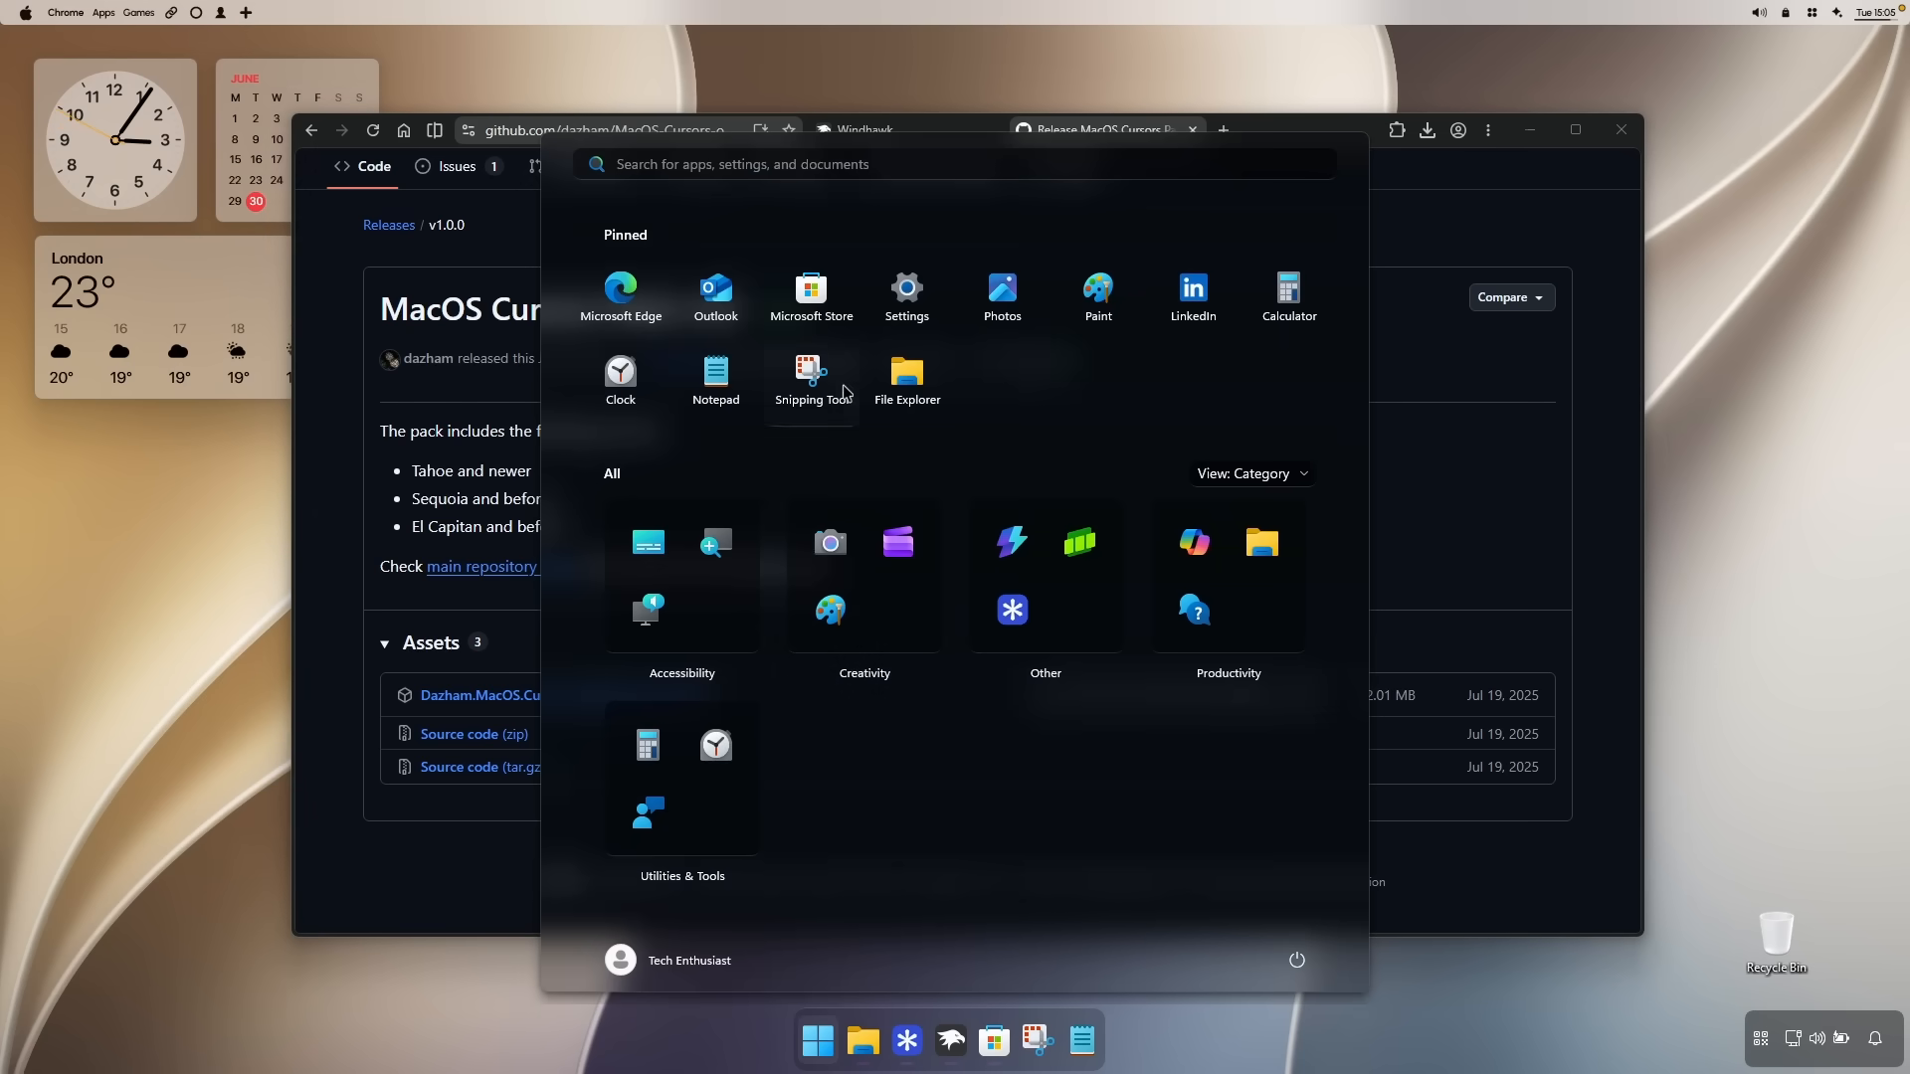
{"action": "left_click", "coordinate": [1377, 433]}
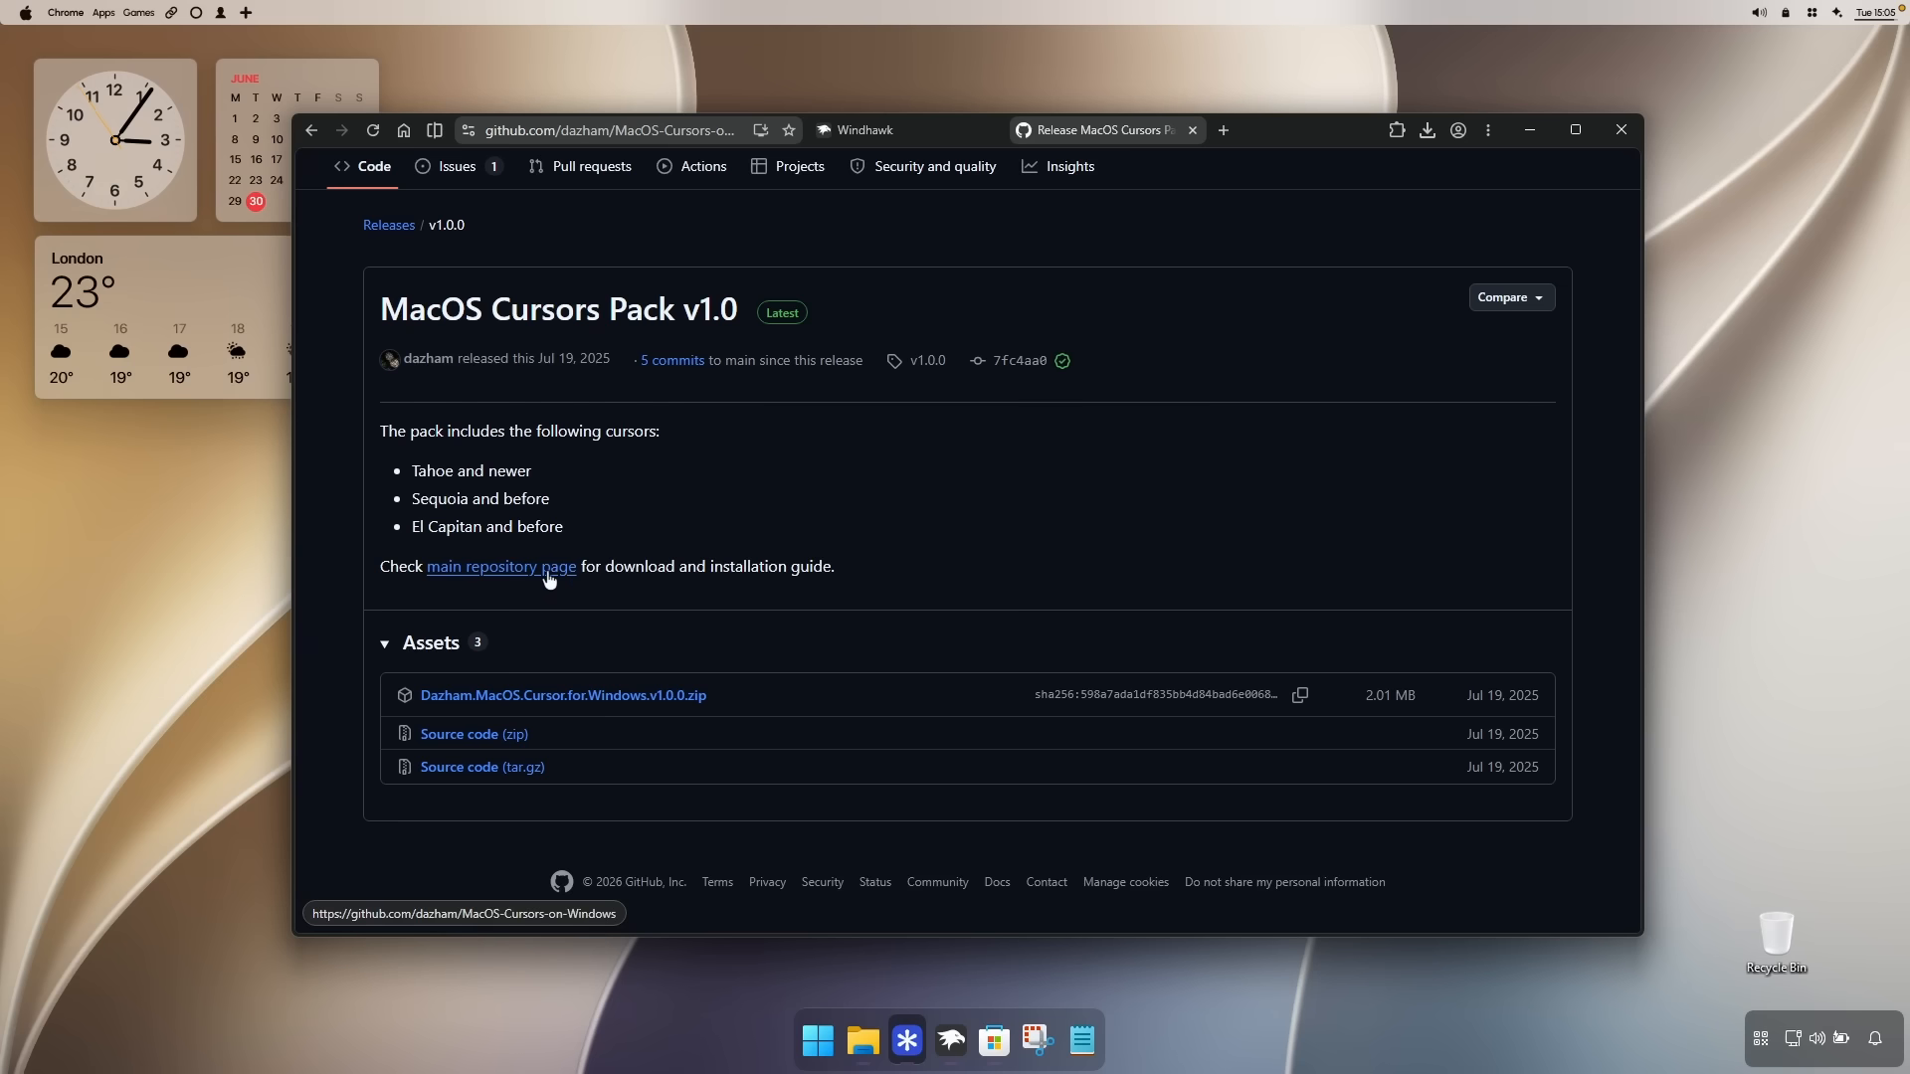
{"action": "left_click", "coordinate": [1529, 130]}
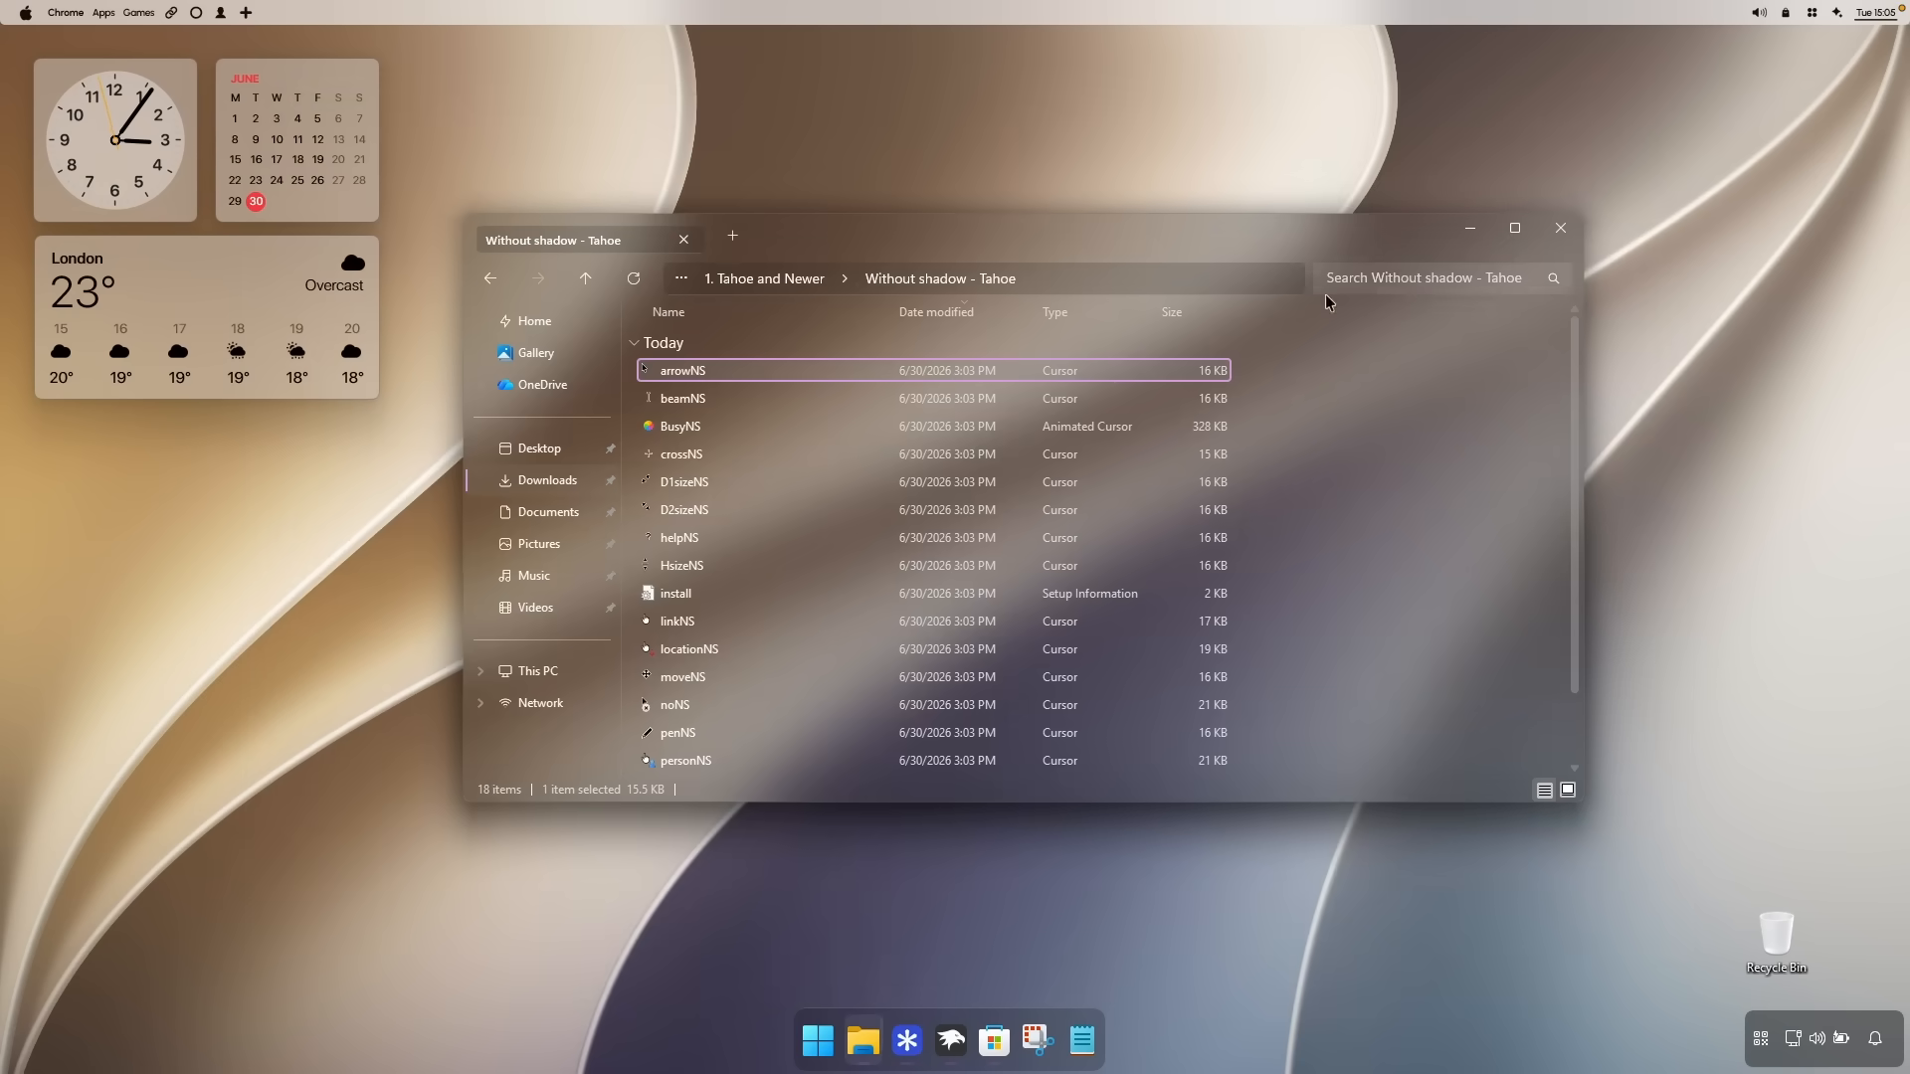
{"action": "mouse_move", "coordinate": [1272, 242]}
{"action": "left_mouse_down"}
{"action": "mouse_move", "coordinate": [1312, 238]}
{"action": "mouse_move", "coordinate": [1293, 234]}
{"action": "left_mouse_up"}
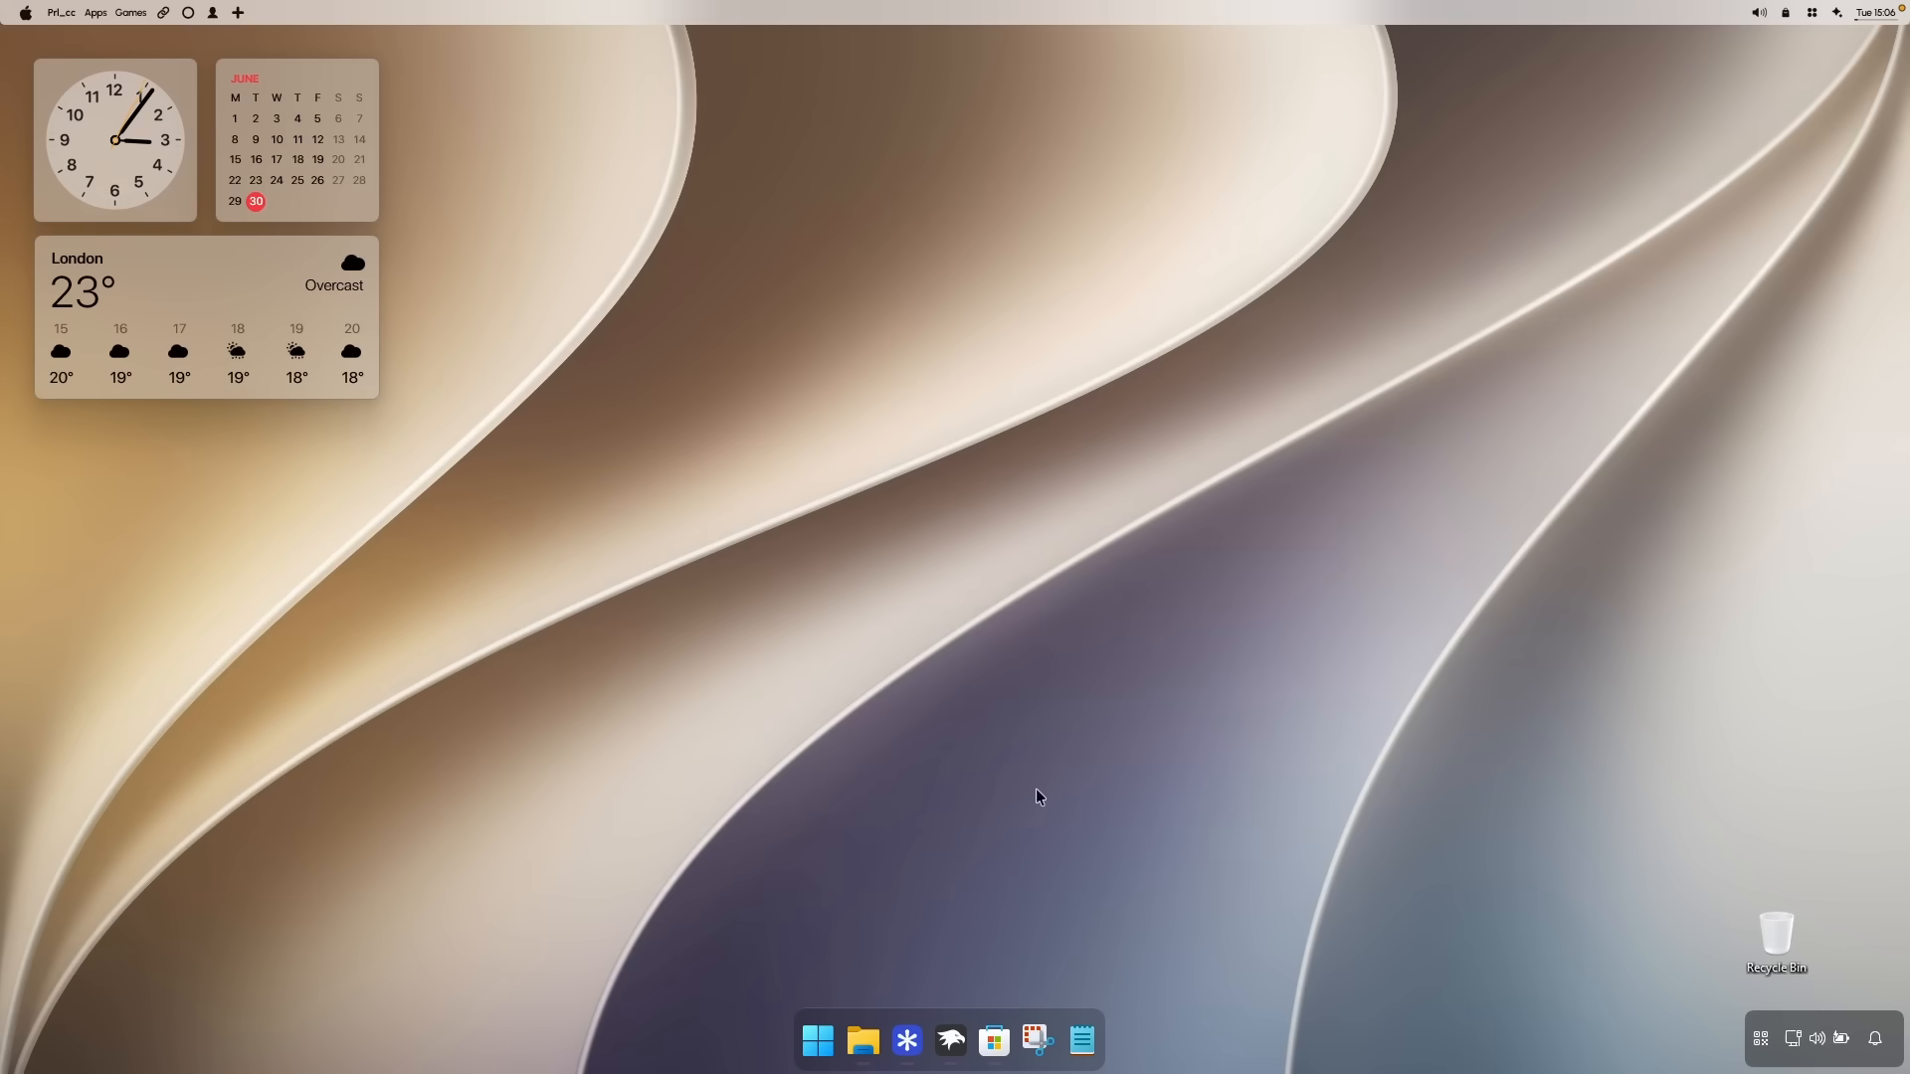
- Switch to Microsoft Store to view the Microsoft PowerToys page, and close the store
{"action": "left_click", "coordinate": [994, 1040]}
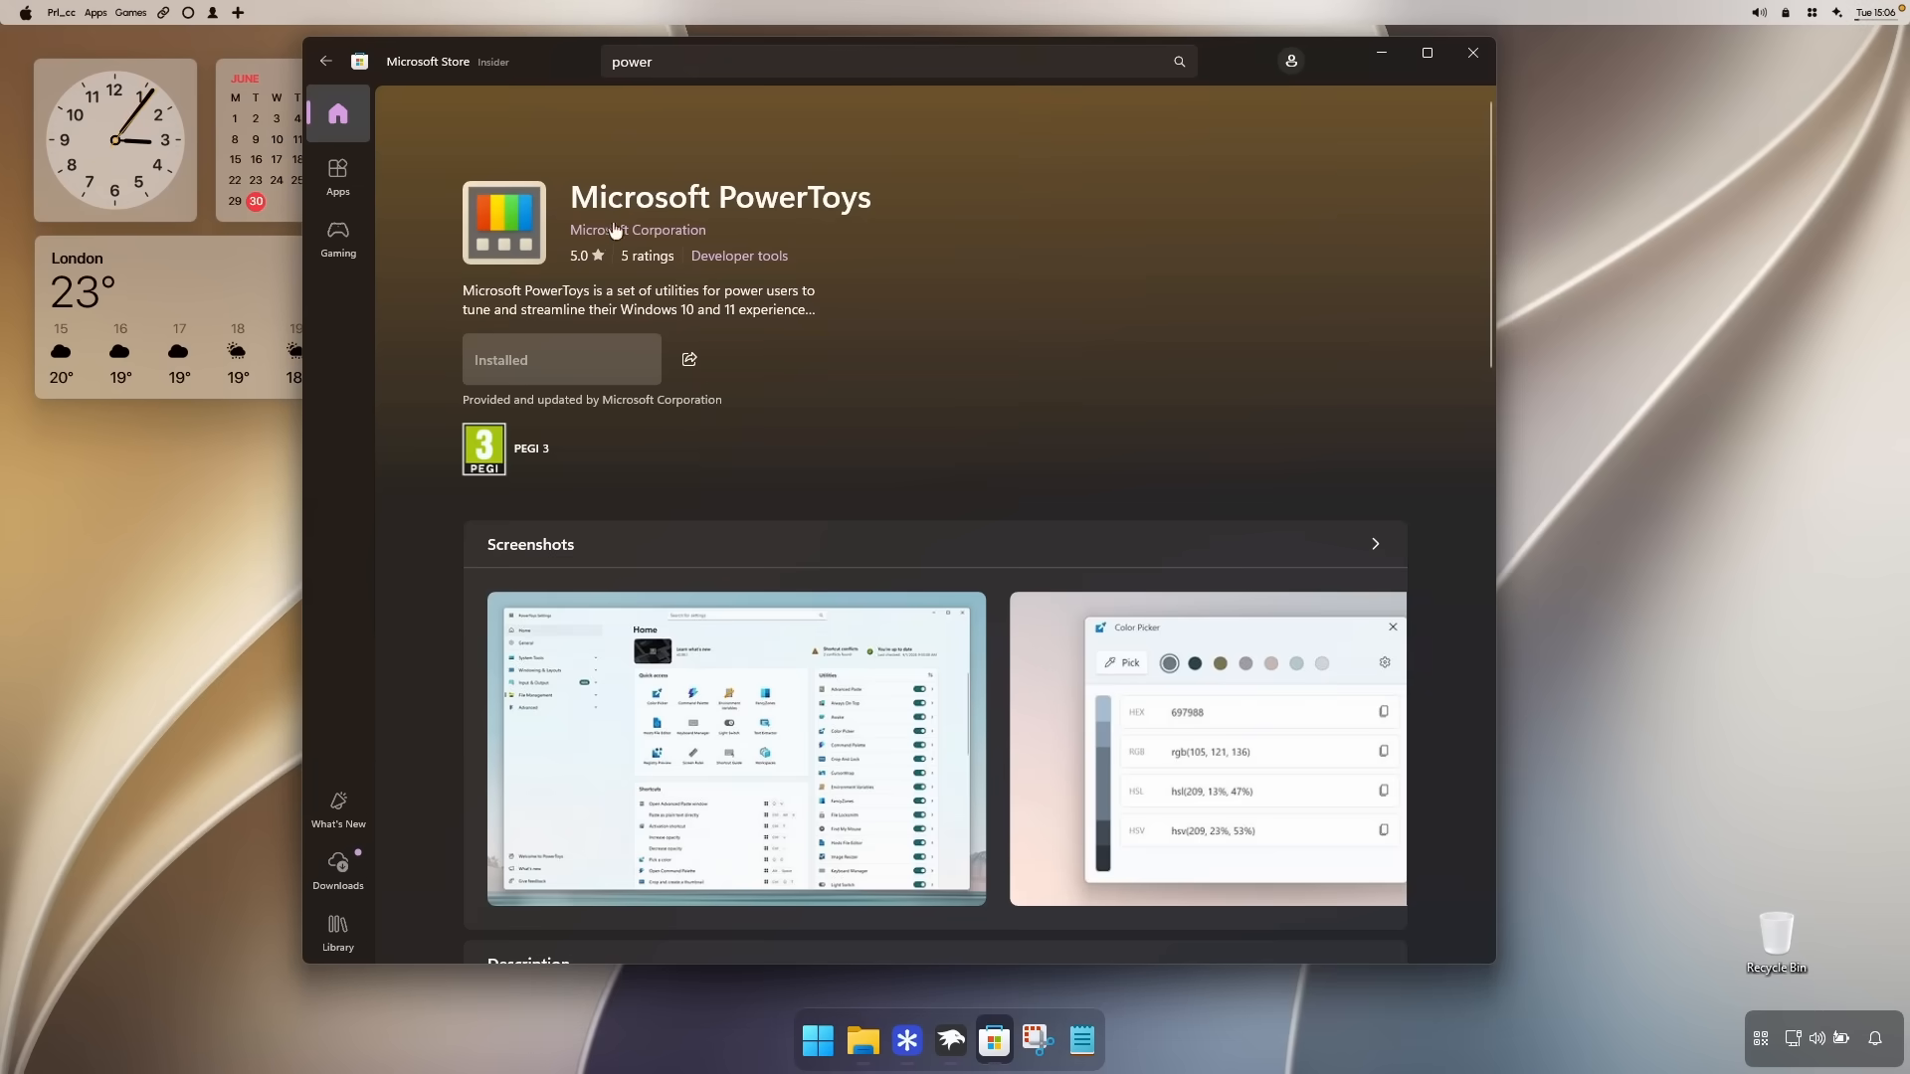
{"action": "triple_click", "coordinate": [582, 192]}
{"action": "left_click", "coordinate": [605, 195]}
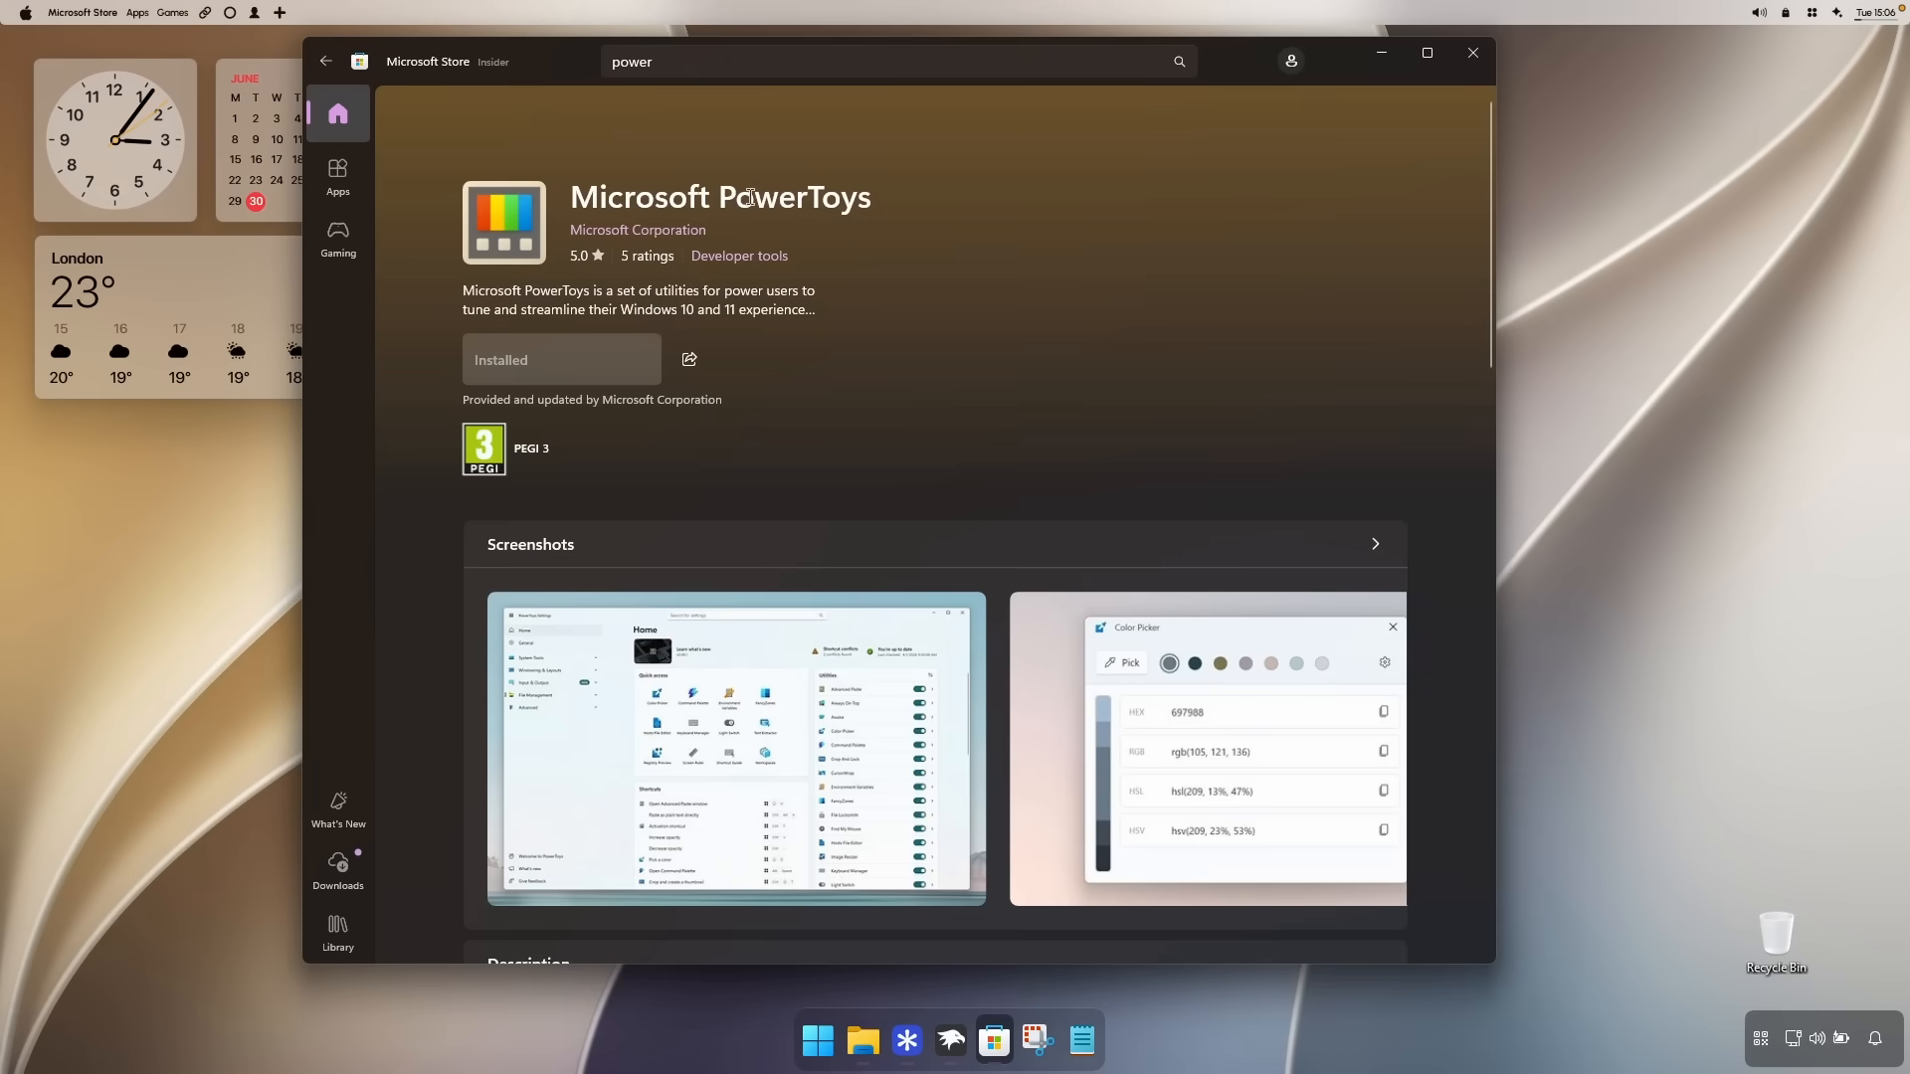
{"action": "left_click", "coordinate": [1473, 53]}
- Launch Command Palette from PowerToys, bring up its search window and open the palette's settings
{"action": "left_click", "coordinate": [1761, 1038]}
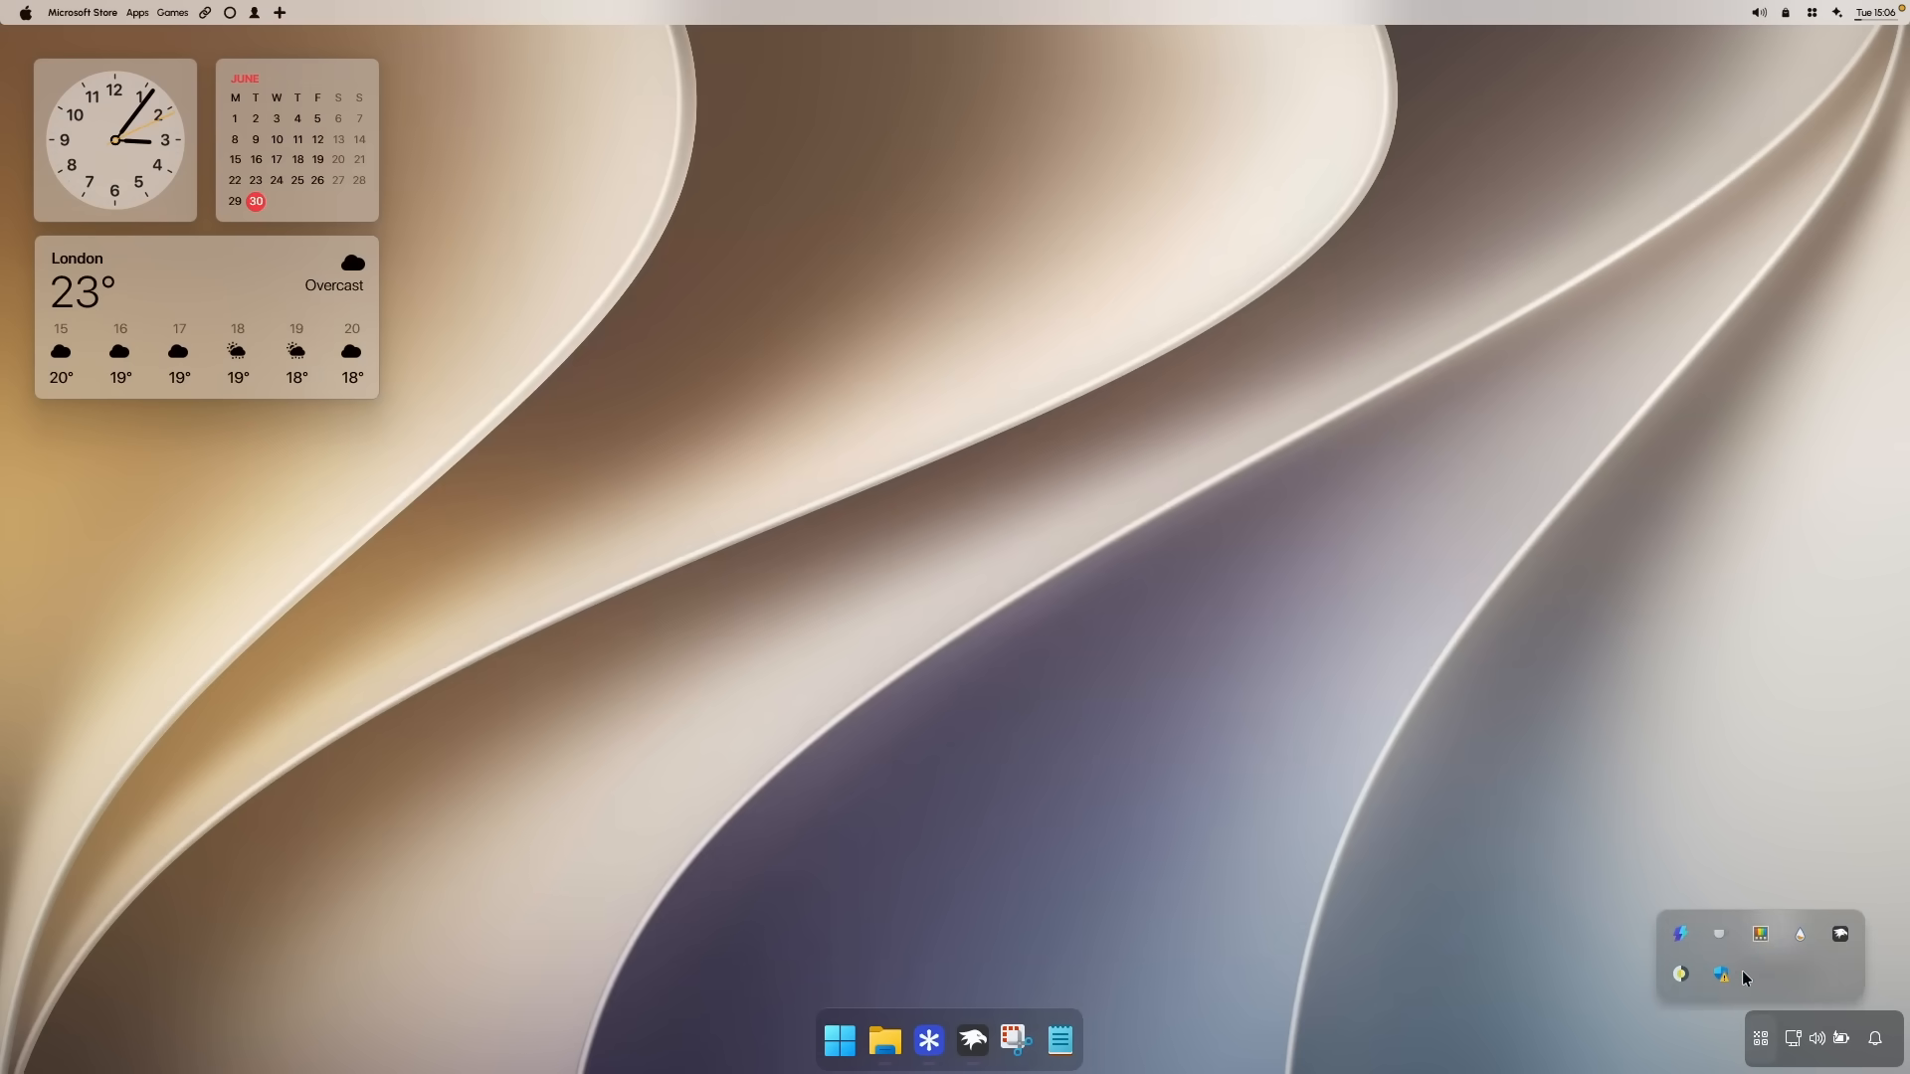
{"action": "left_click", "coordinate": [1717, 930]}
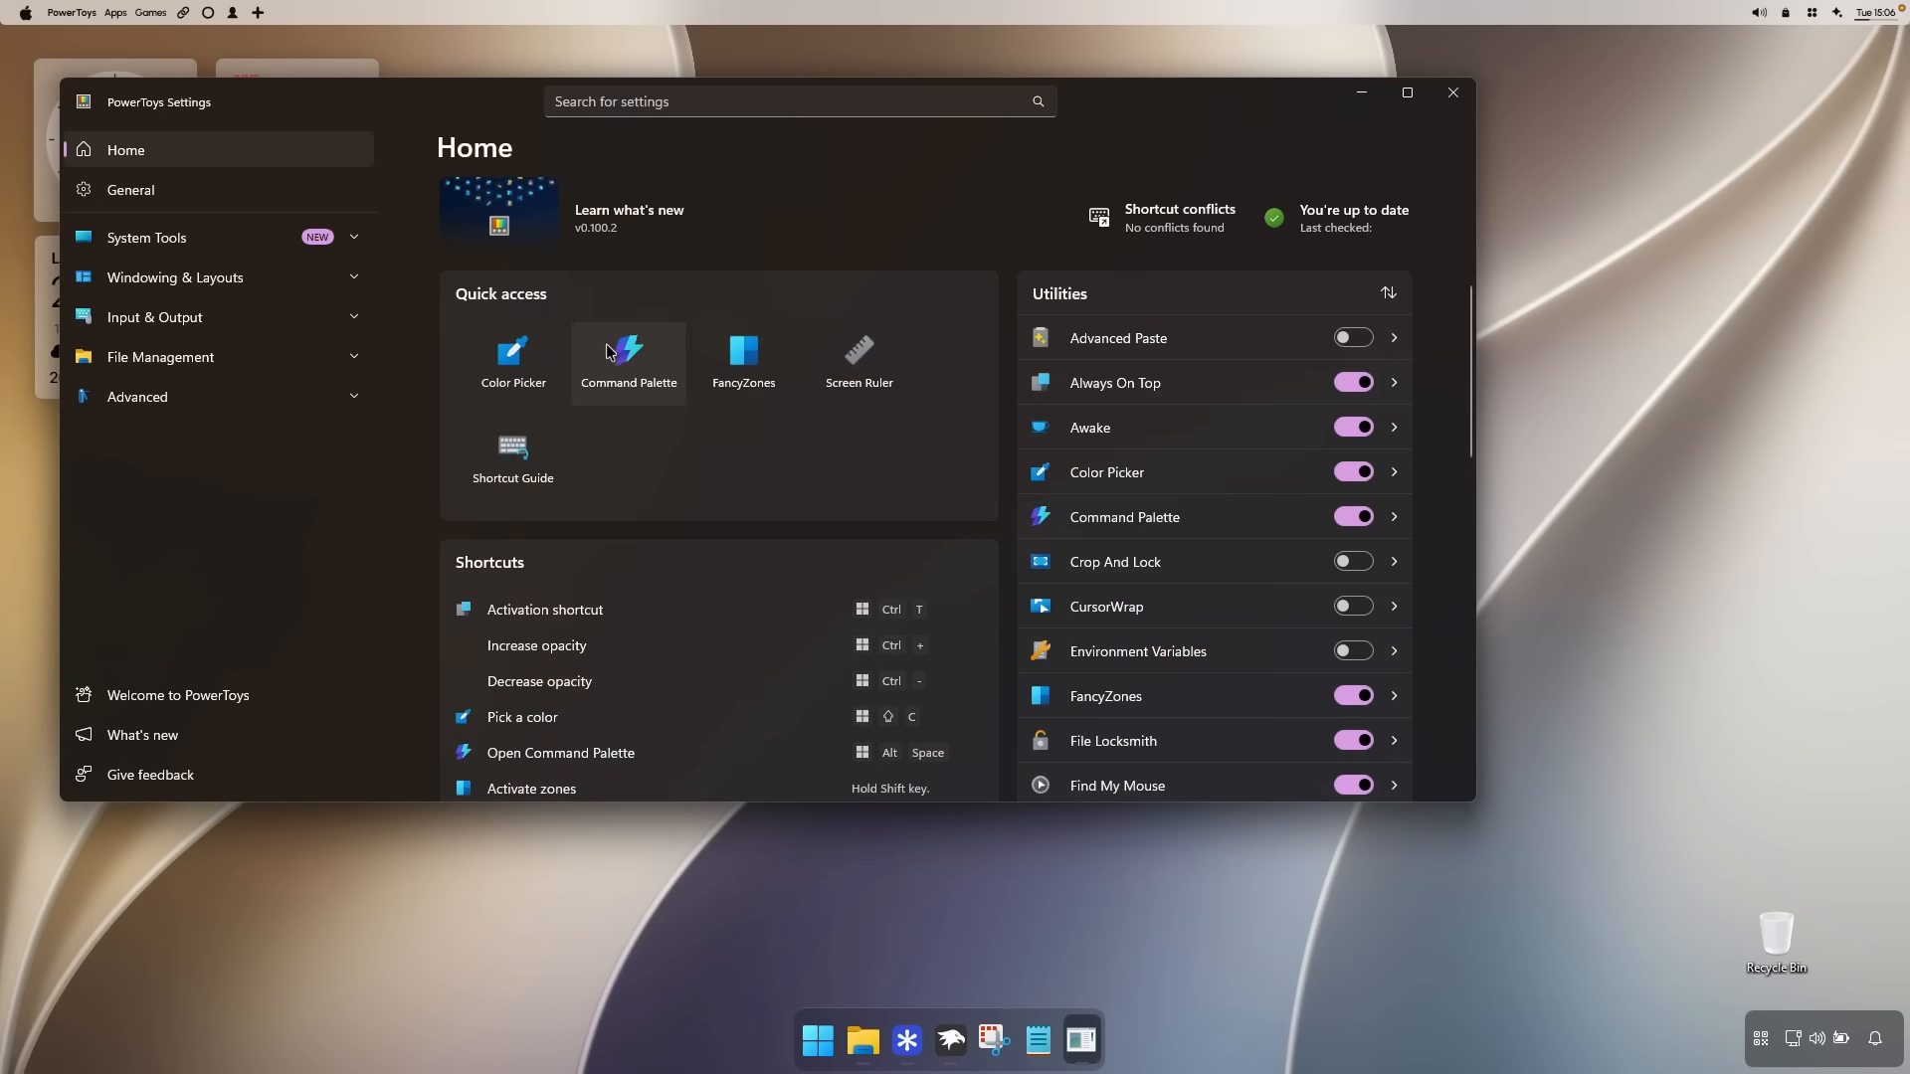
{"action": "left_click", "coordinate": [635, 360]}
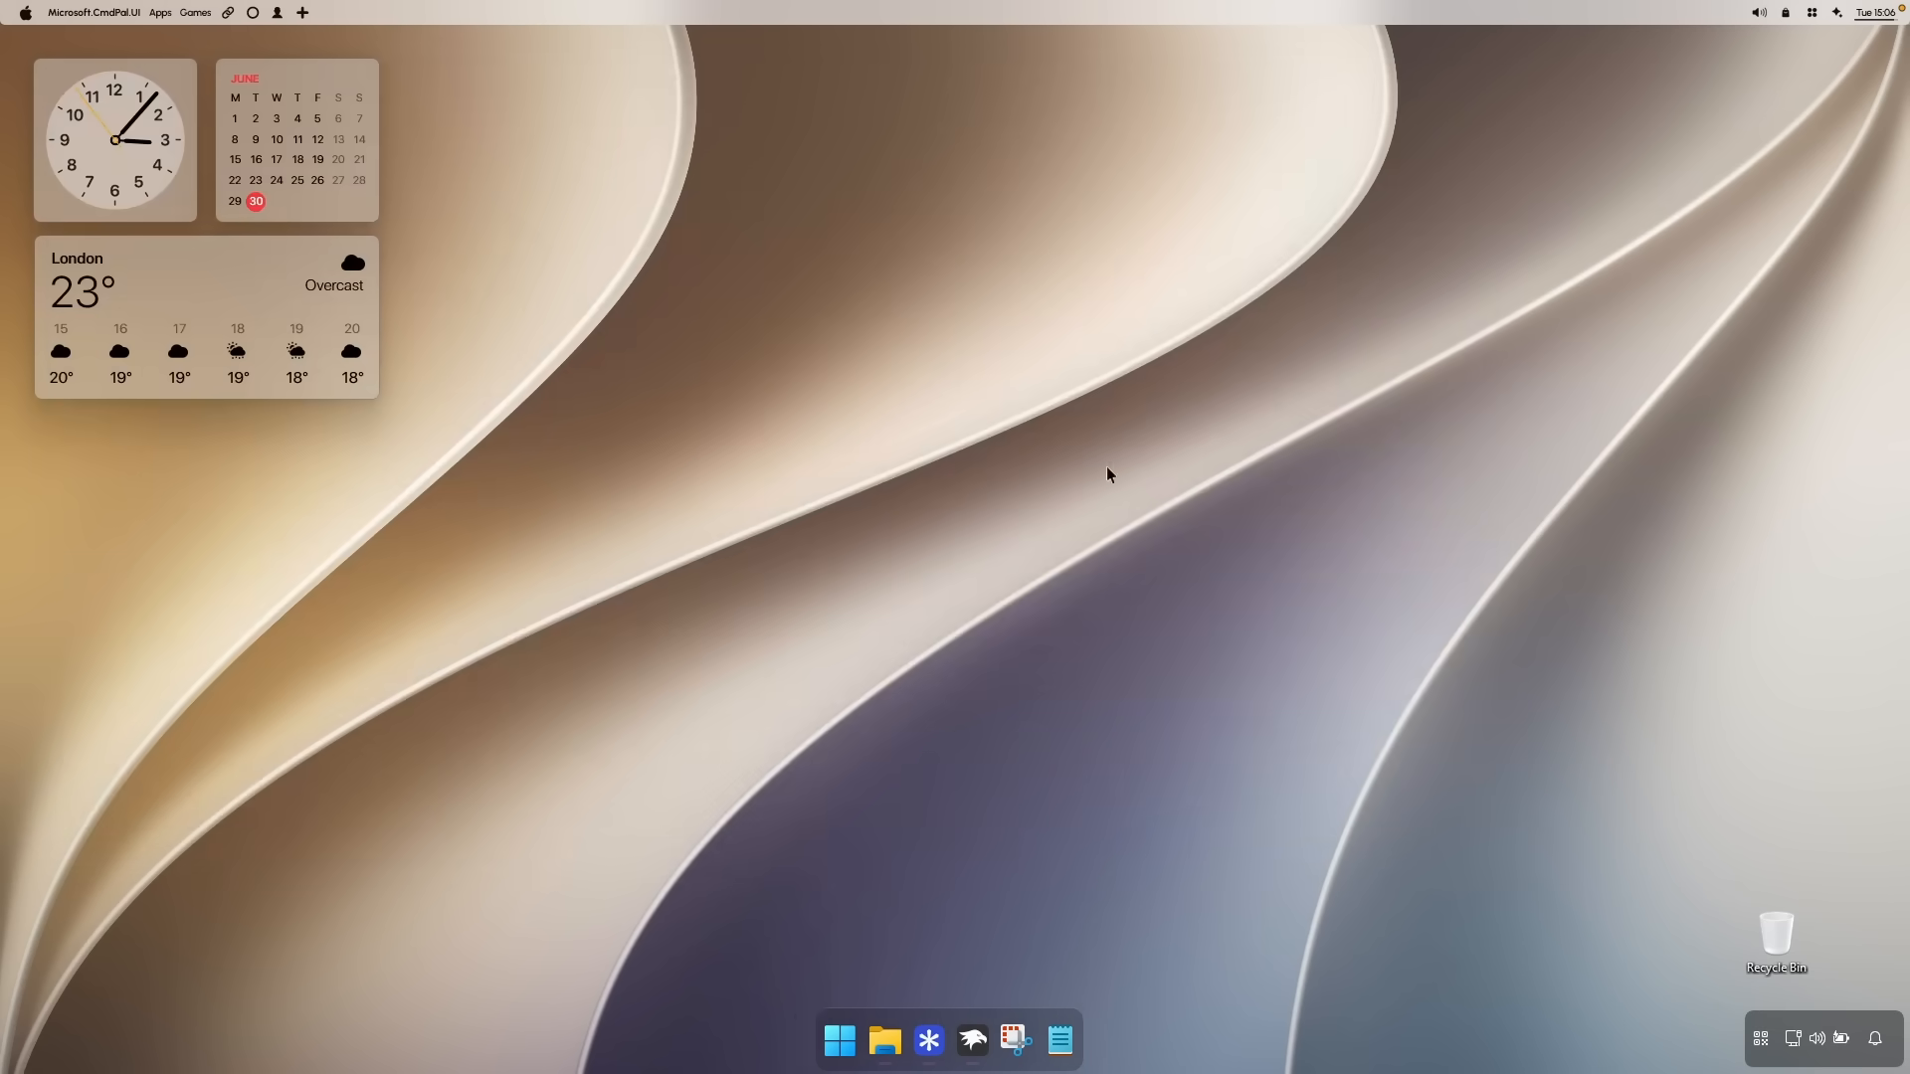
{"action": "key", "text": "super+alt+space"}
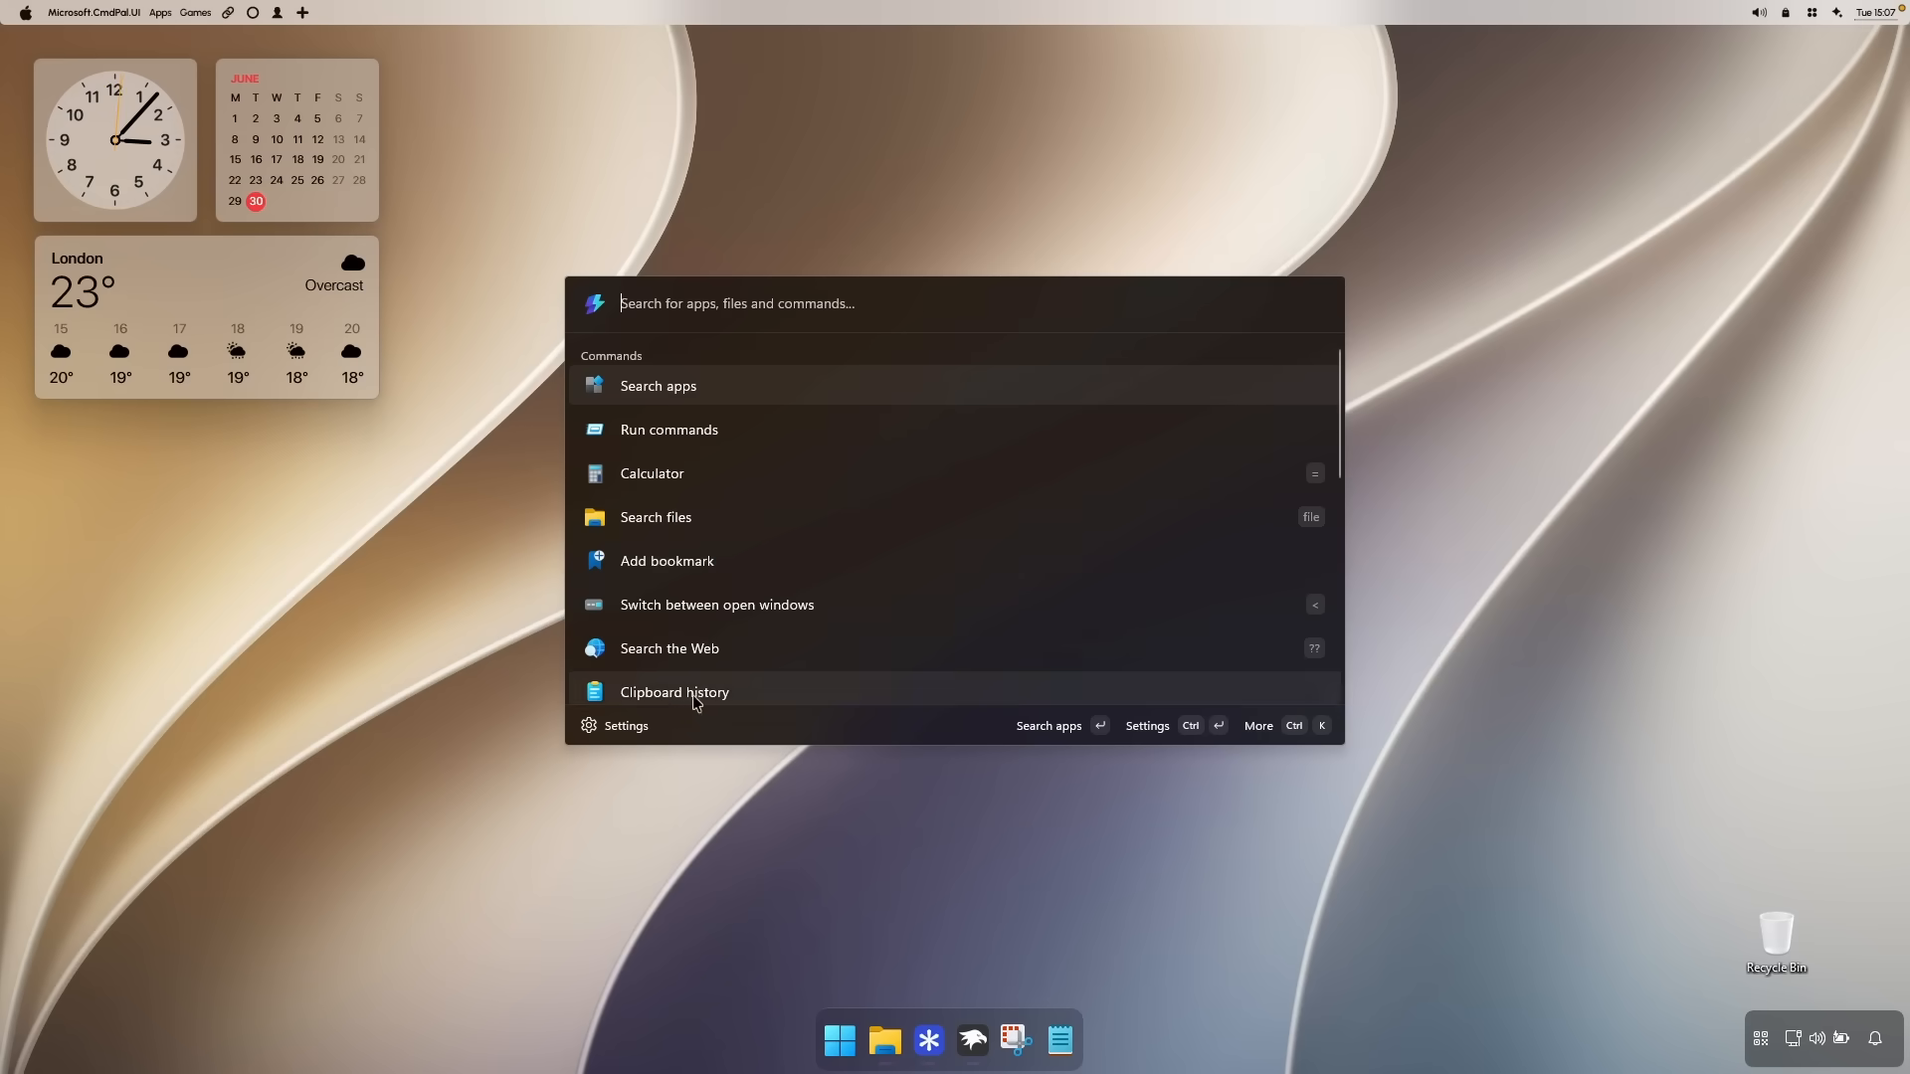
{"action": "left_click", "coordinate": [636, 731]}
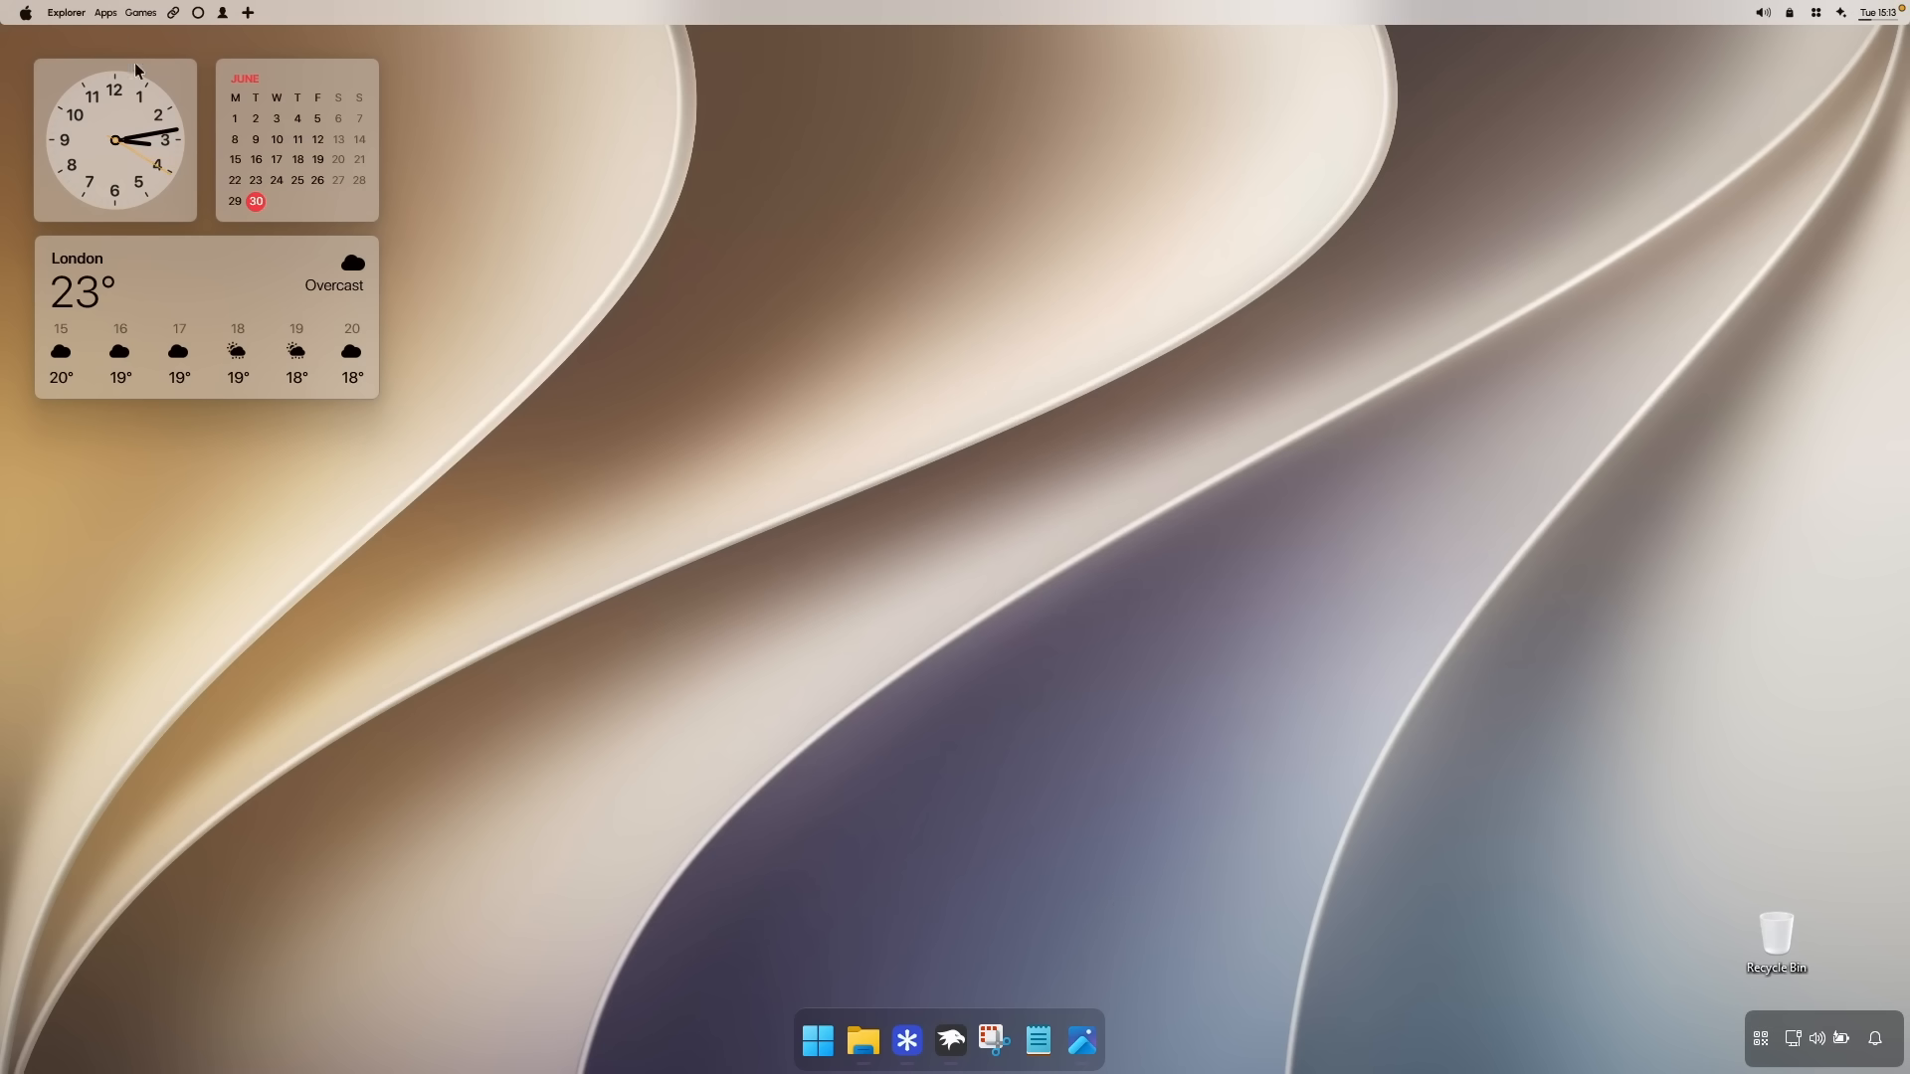
- Restore and minimize the Downloads folder window twice to examine the window animation
{"action": "left_click", "coordinate": [858, 1039]}
{"action": "left_click", "coordinate": [1466, 221]}
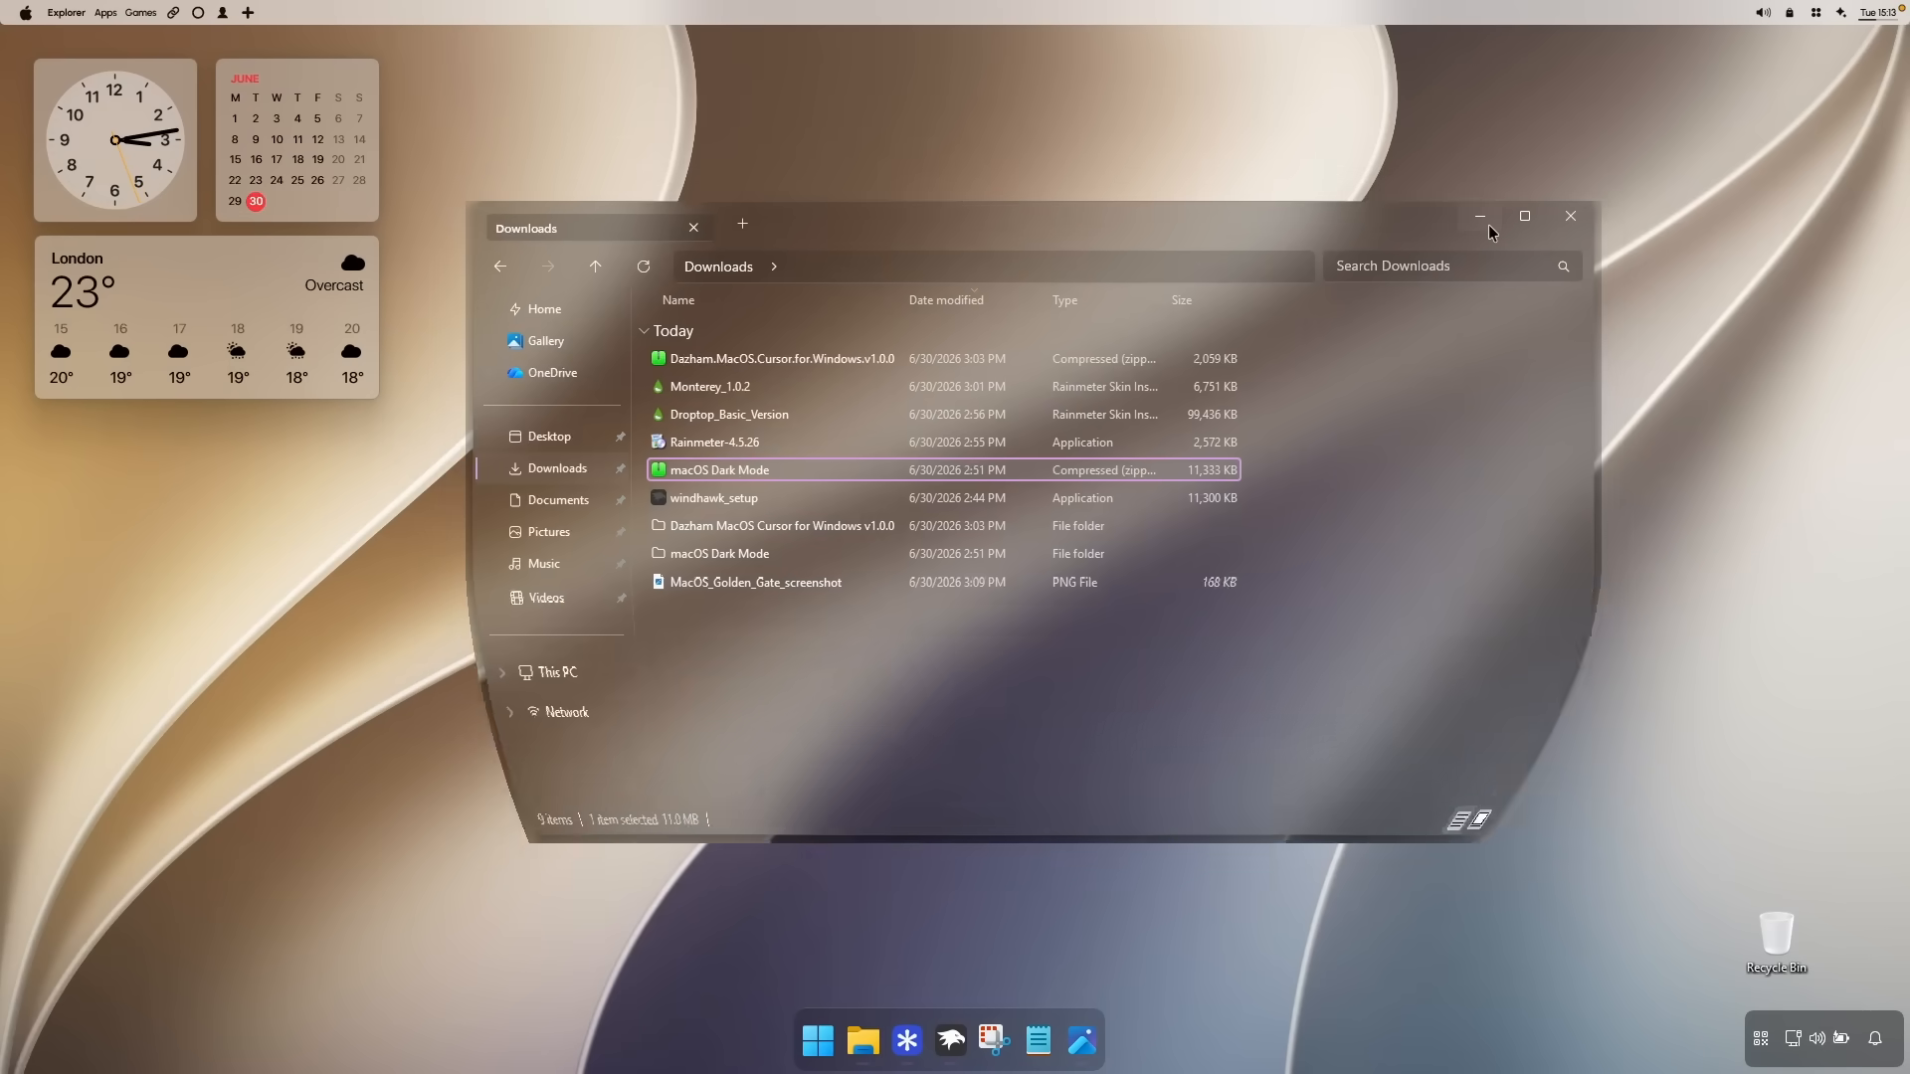
{"action": "left_click", "coordinate": [862, 1039]}
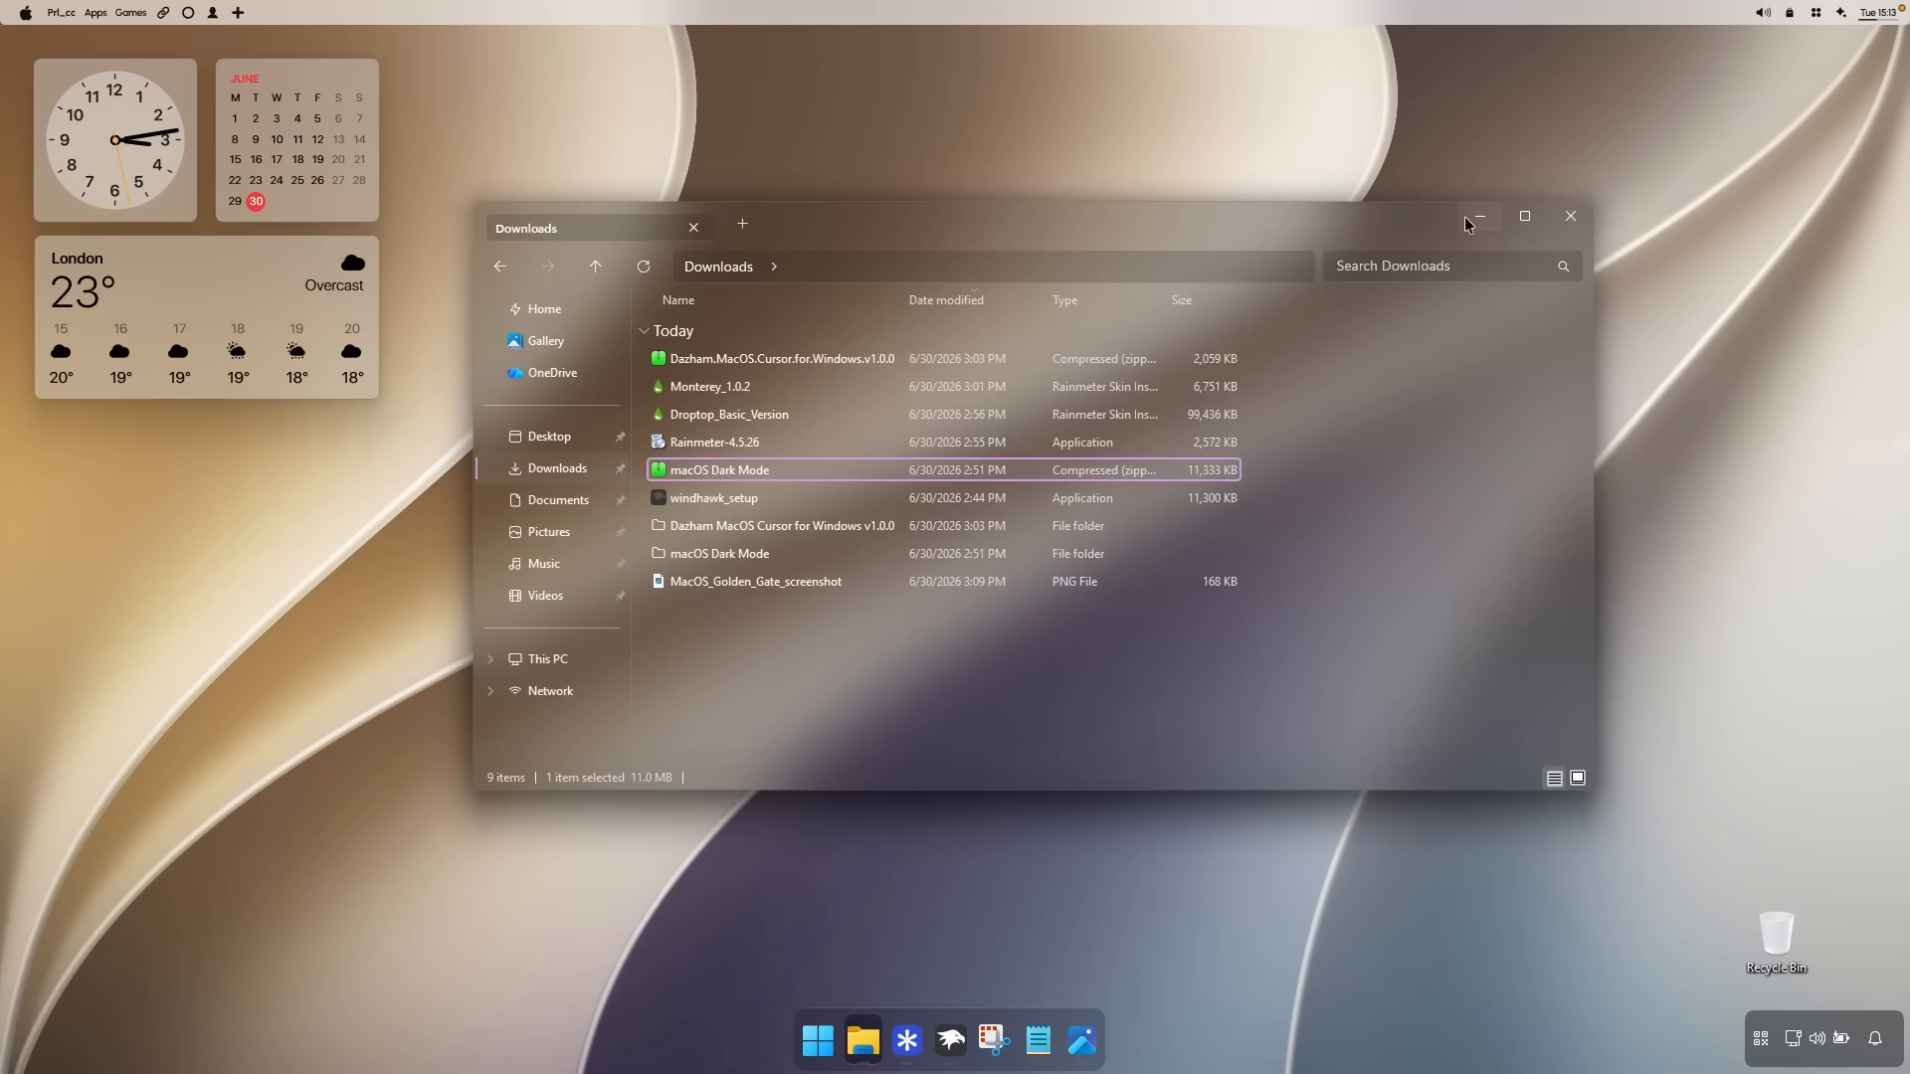
{"action": "left_click", "coordinate": [1479, 216]}
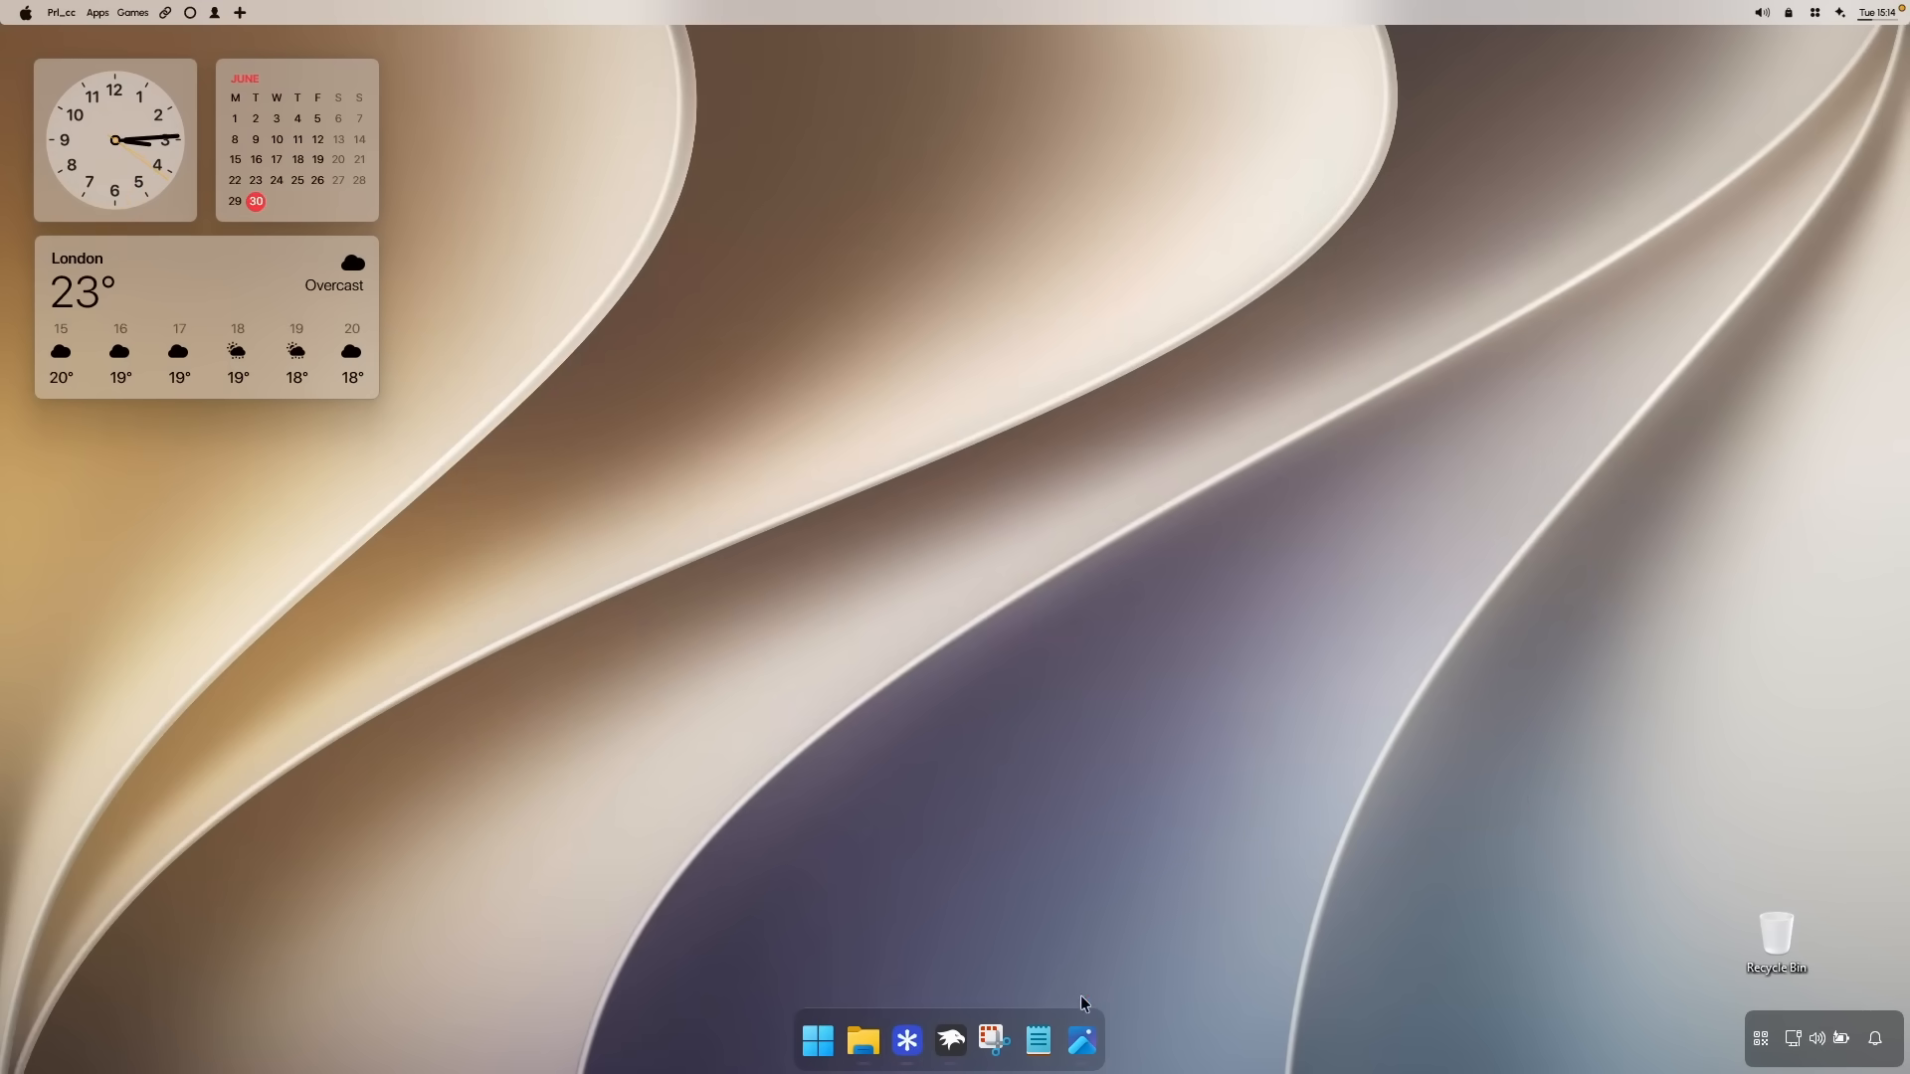
- Show Screenshot 2026-06-30 150807.png and screenshot.png side by side in Photos, compare the desktops with screenshot.png at 133%, and minimize both
{"action": "mouse_move", "coordinate": [1086, 1038]}
{"action": "left_click", "coordinate": [1045, 925]}
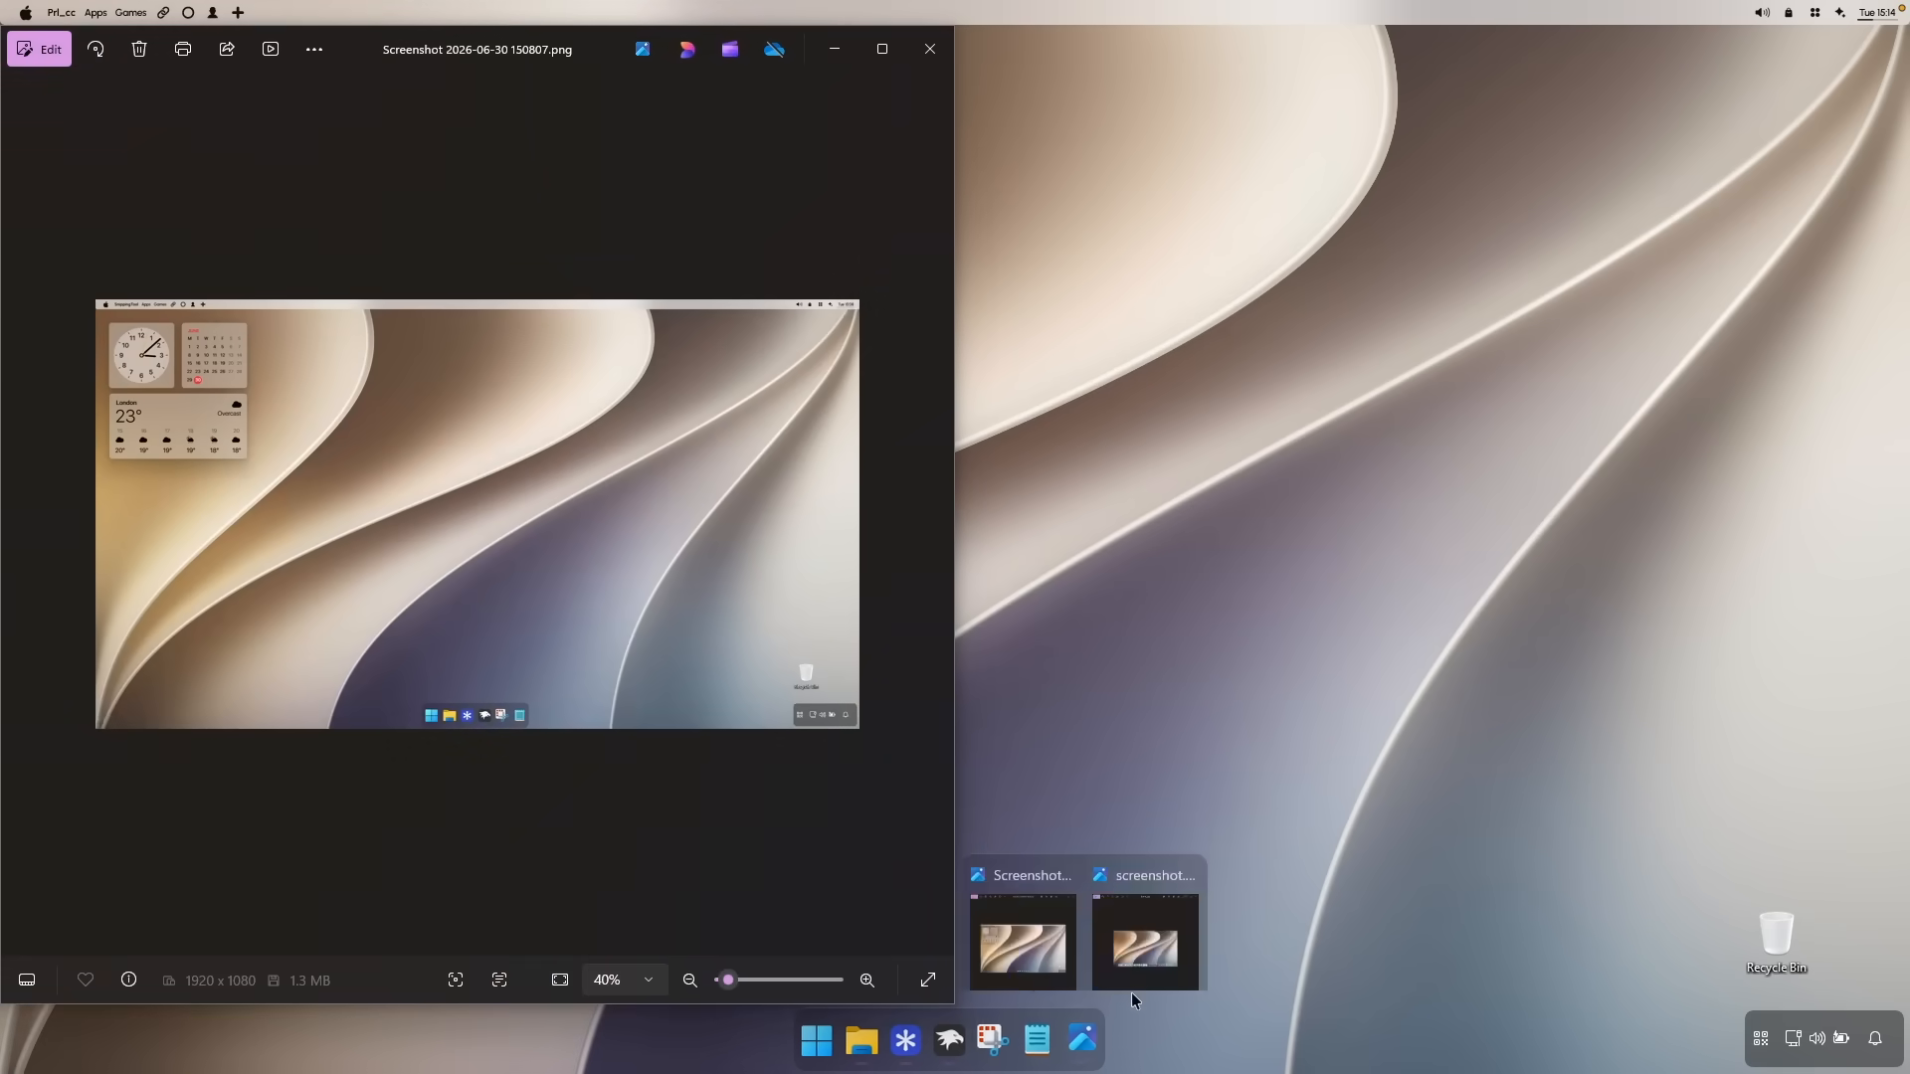
{"action": "left_click", "coordinate": [1144, 944]}
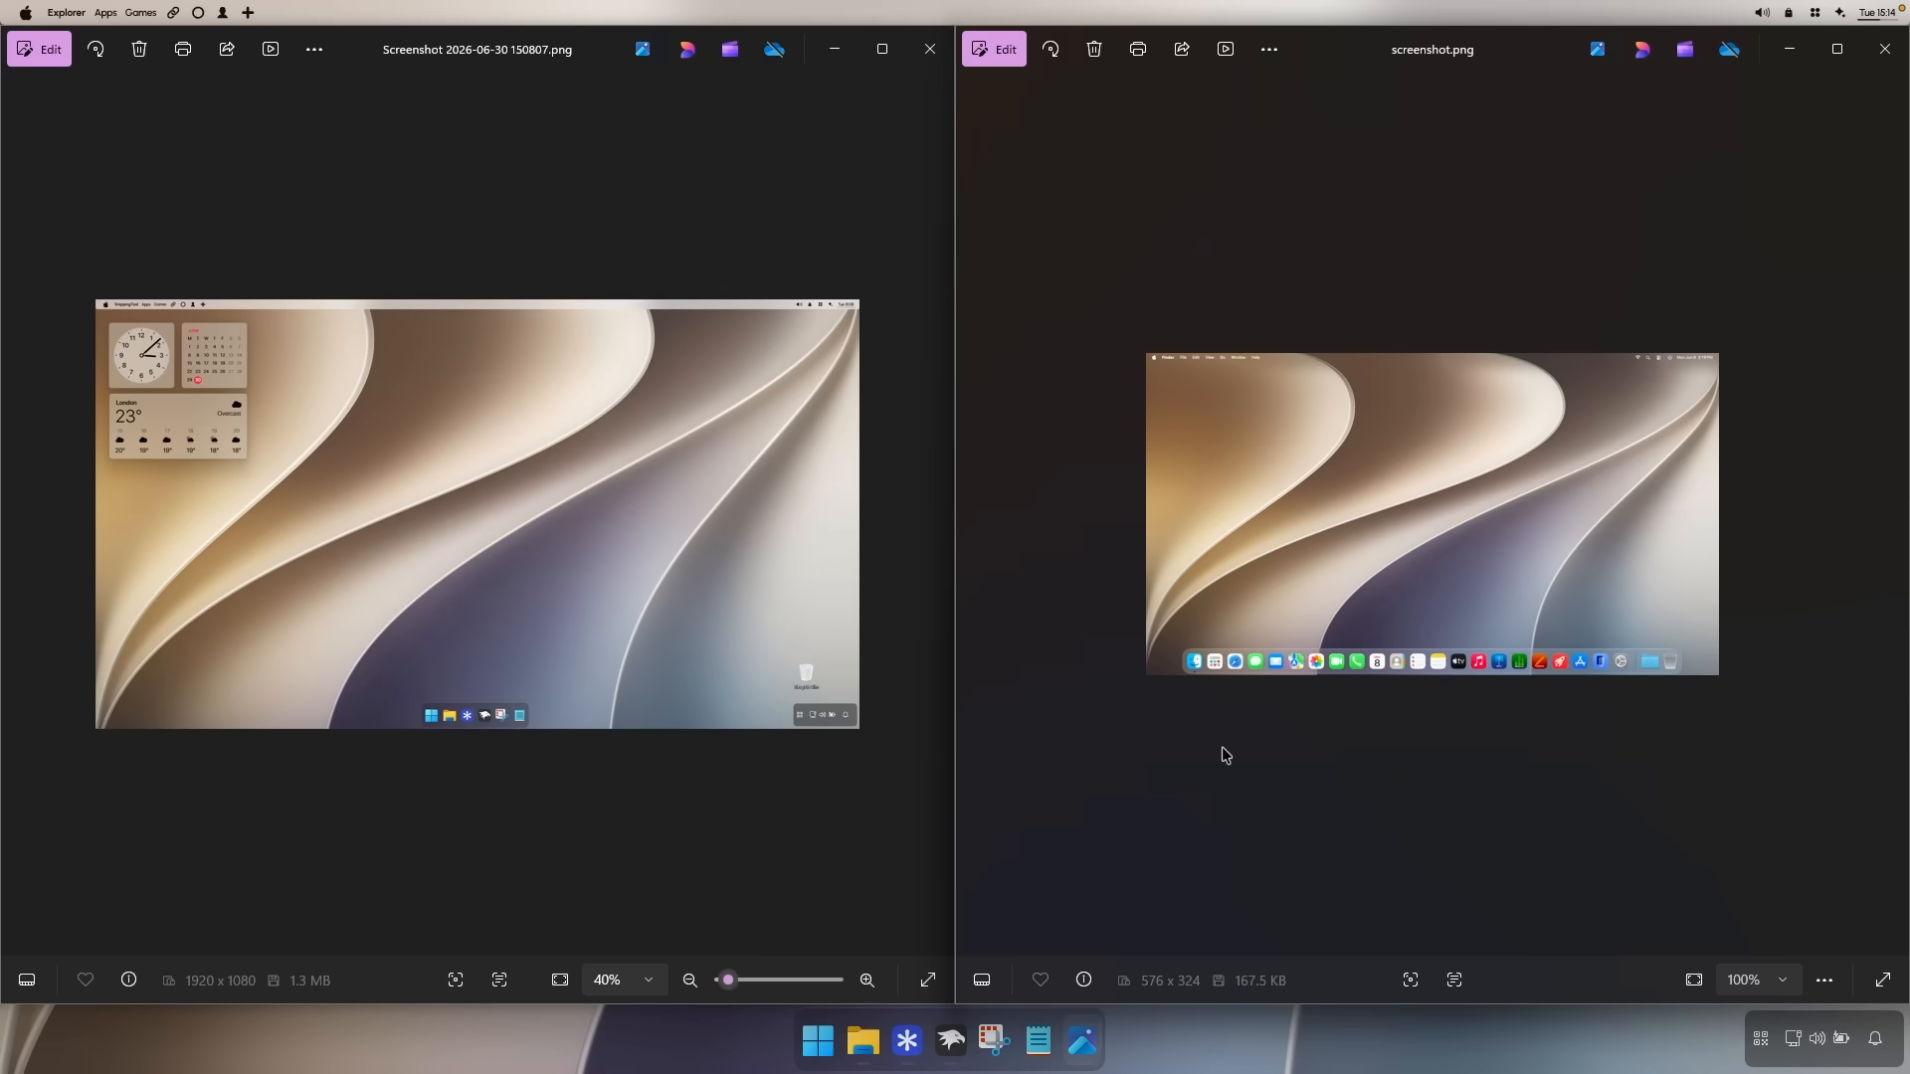
{"action": "scroll", "coordinate": [1206, 565], "scroll_direction": "up", "scroll_amount": 1}
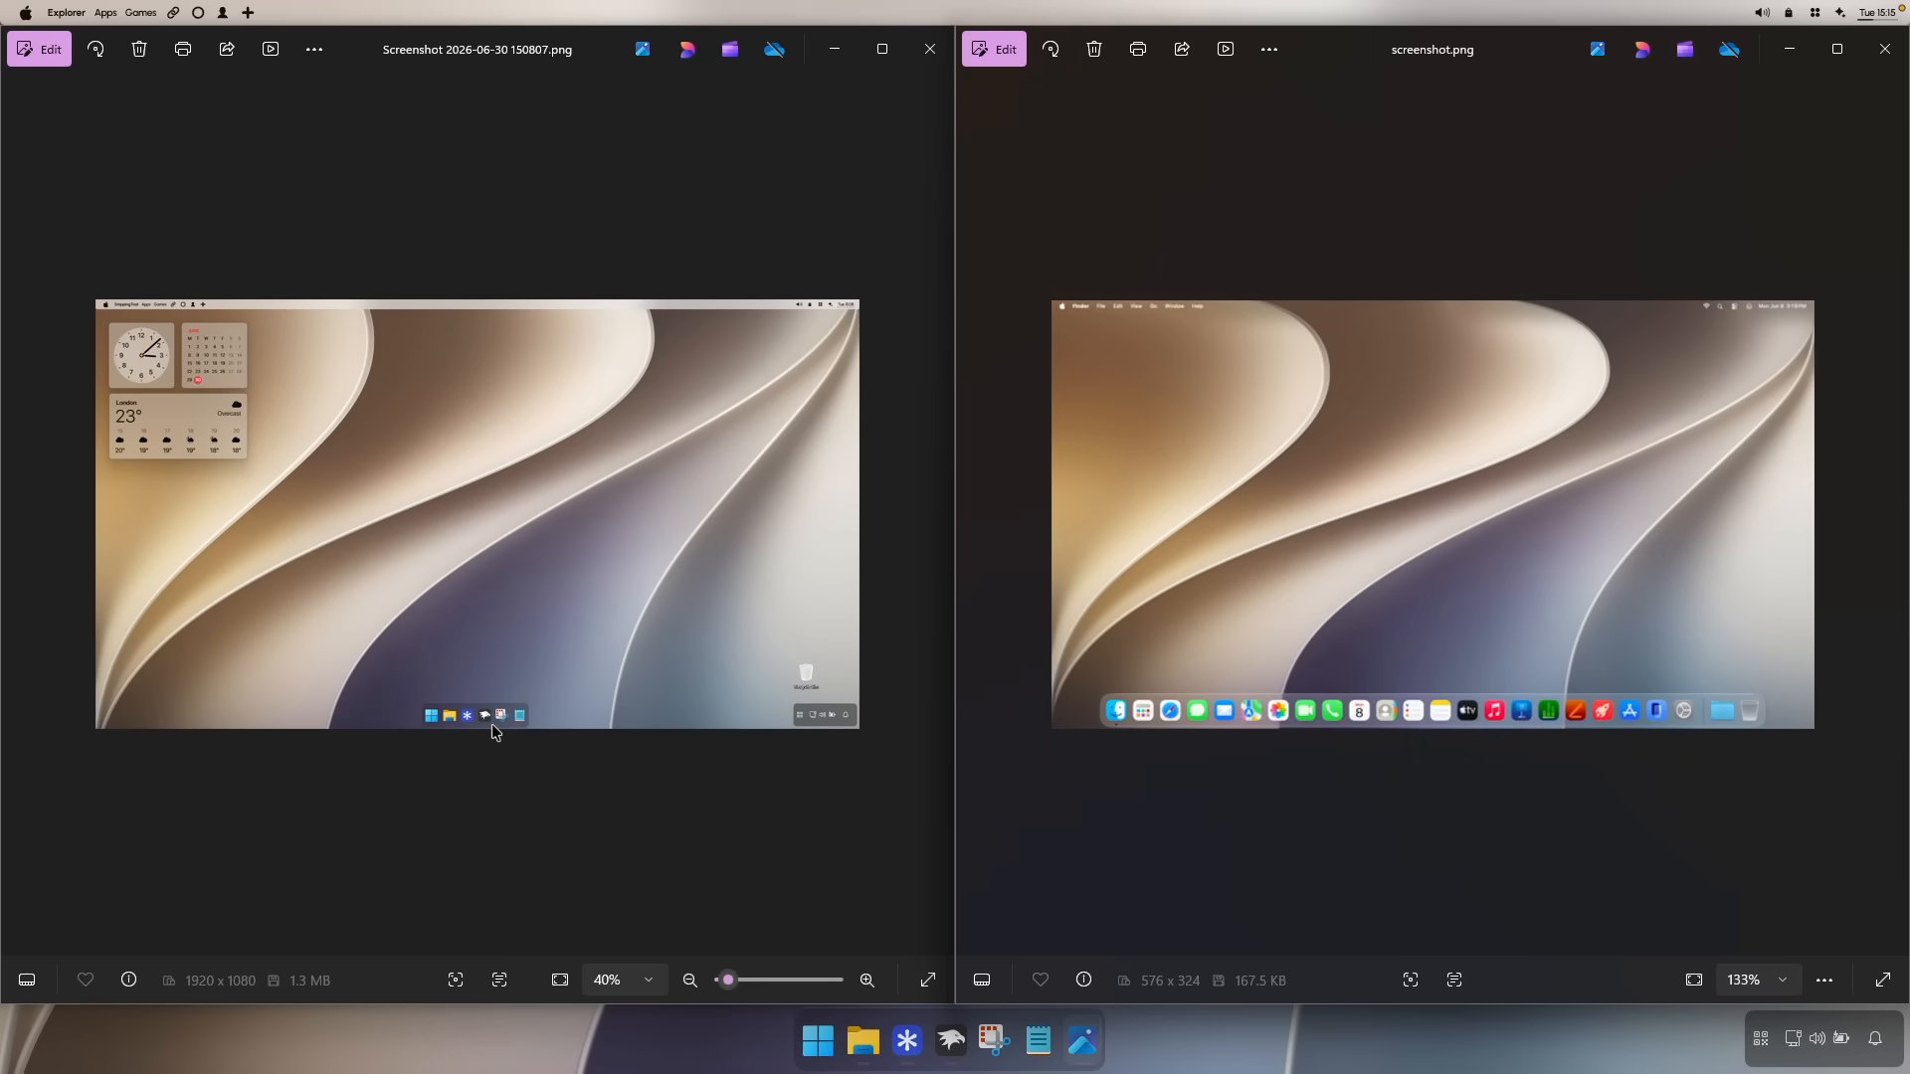
{"action": "left_click", "coordinate": [835, 49]}
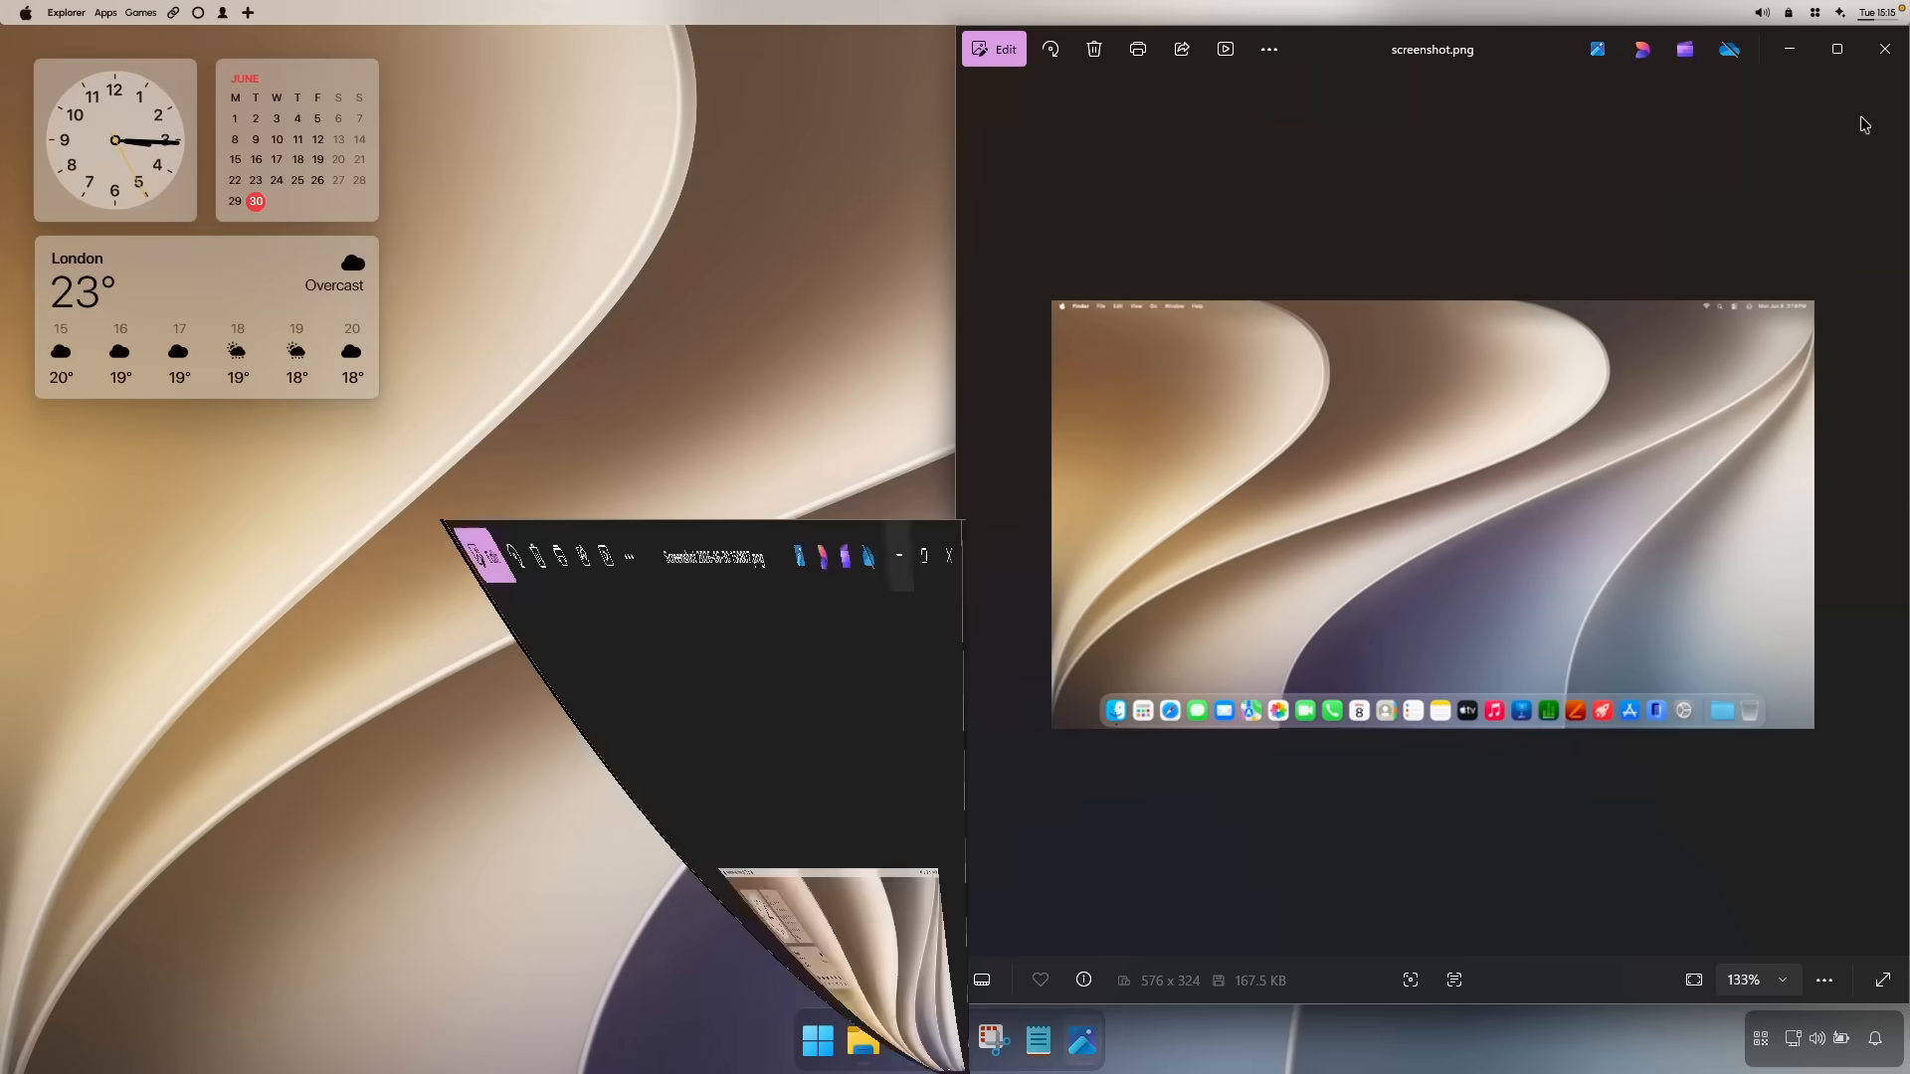
{"action": "left_click", "coordinate": [1790, 49]}
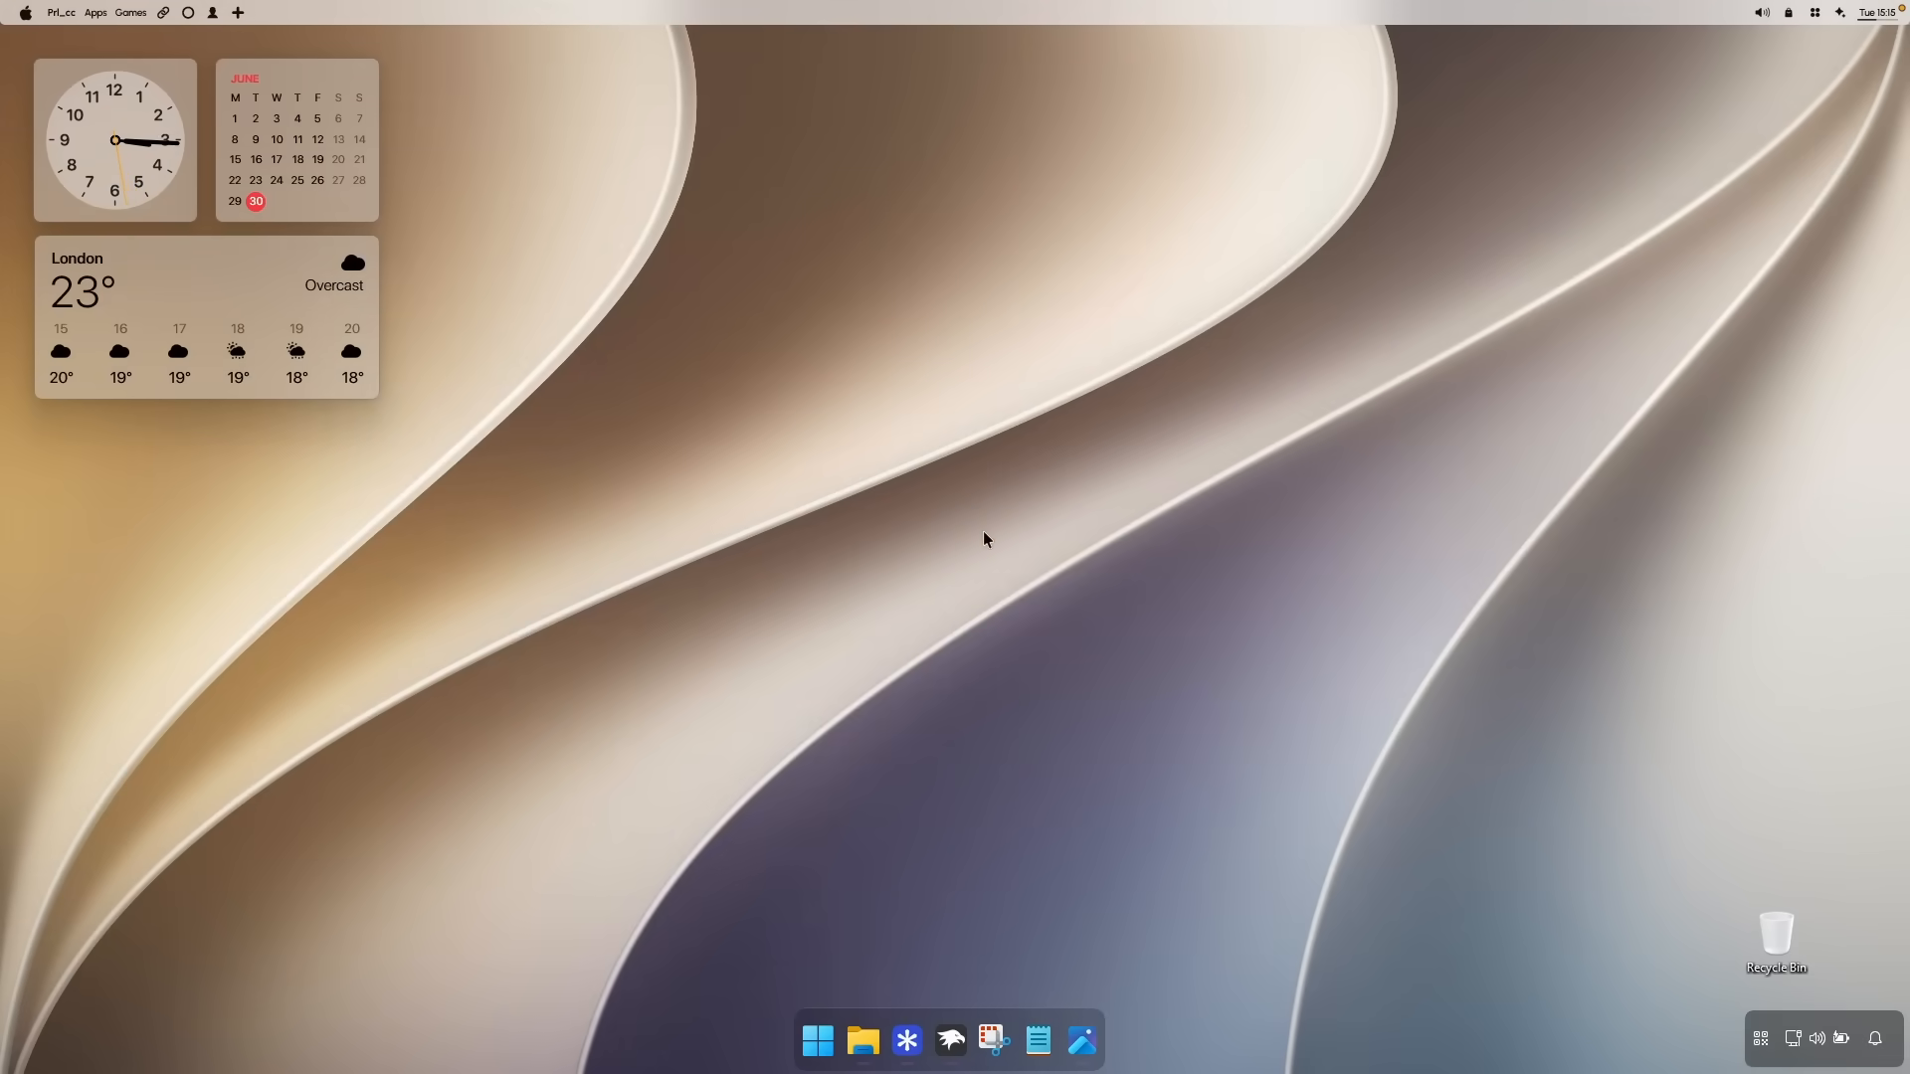